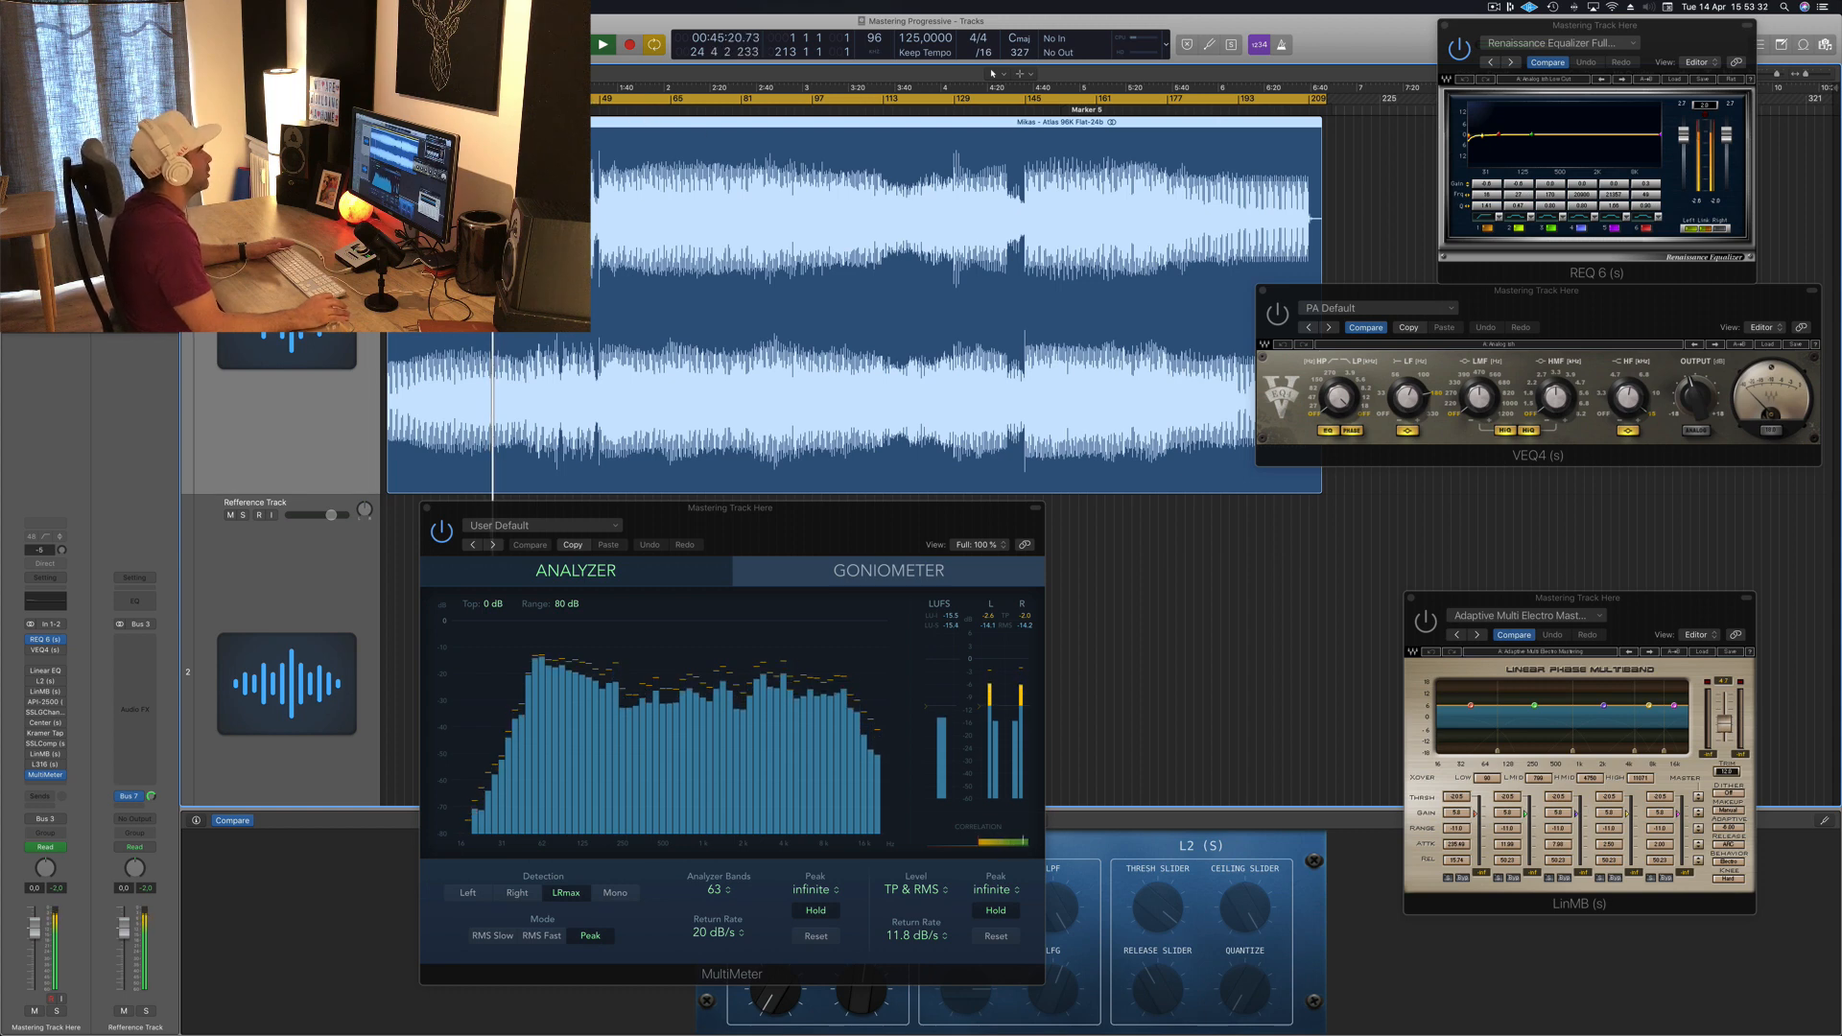
Step: Audition the mastering track by starting playback from several points along the song
click(560, 101)
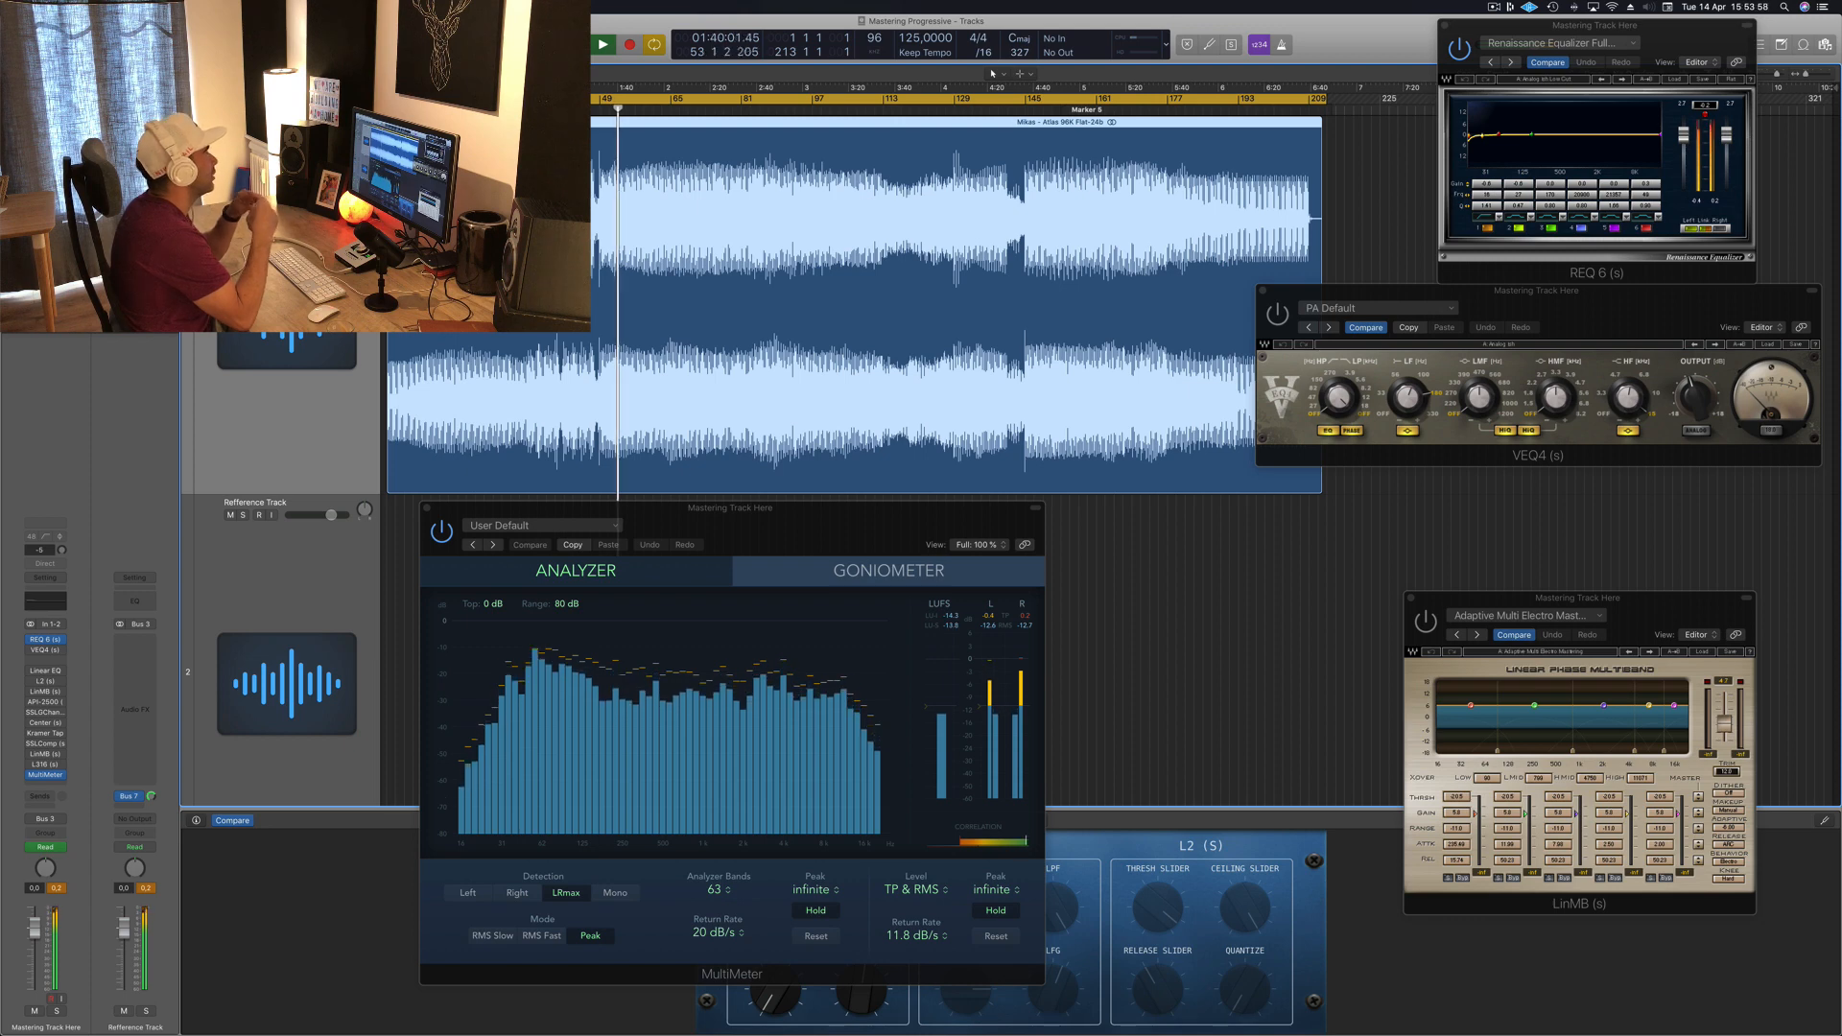
click(1705, 106)
click(1707, 44)
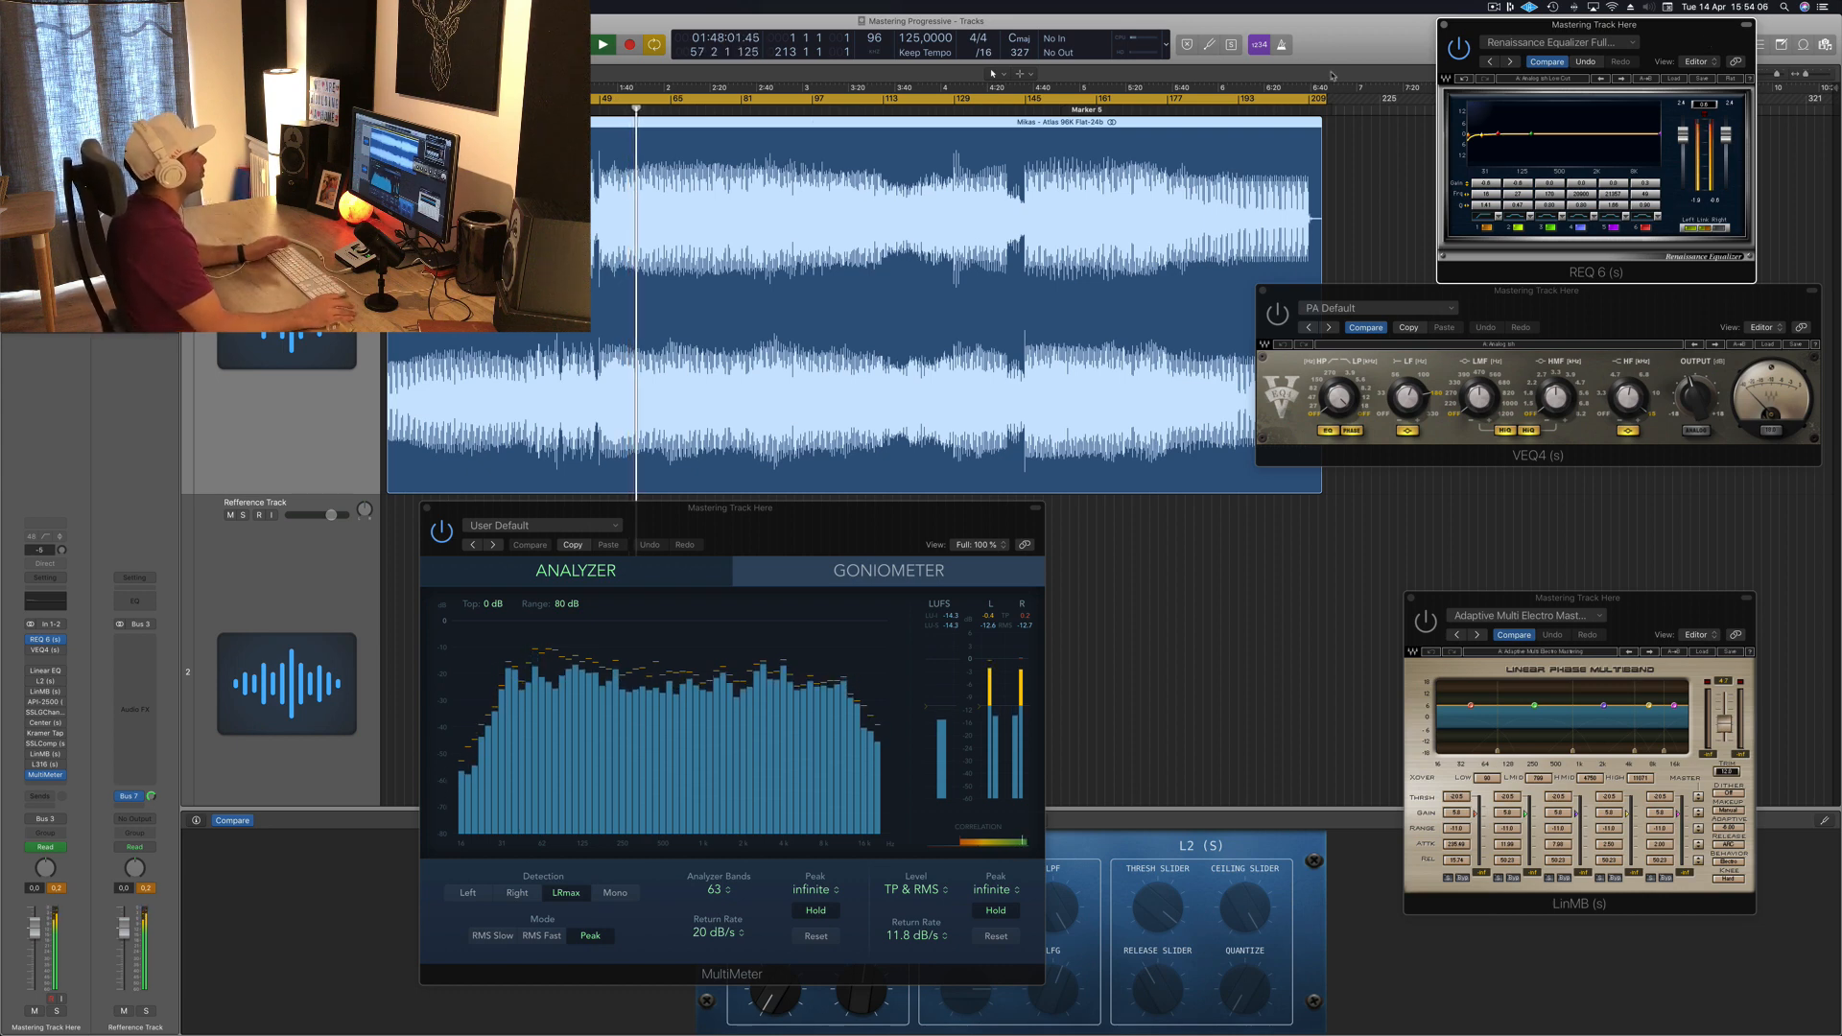
click(480, 230)
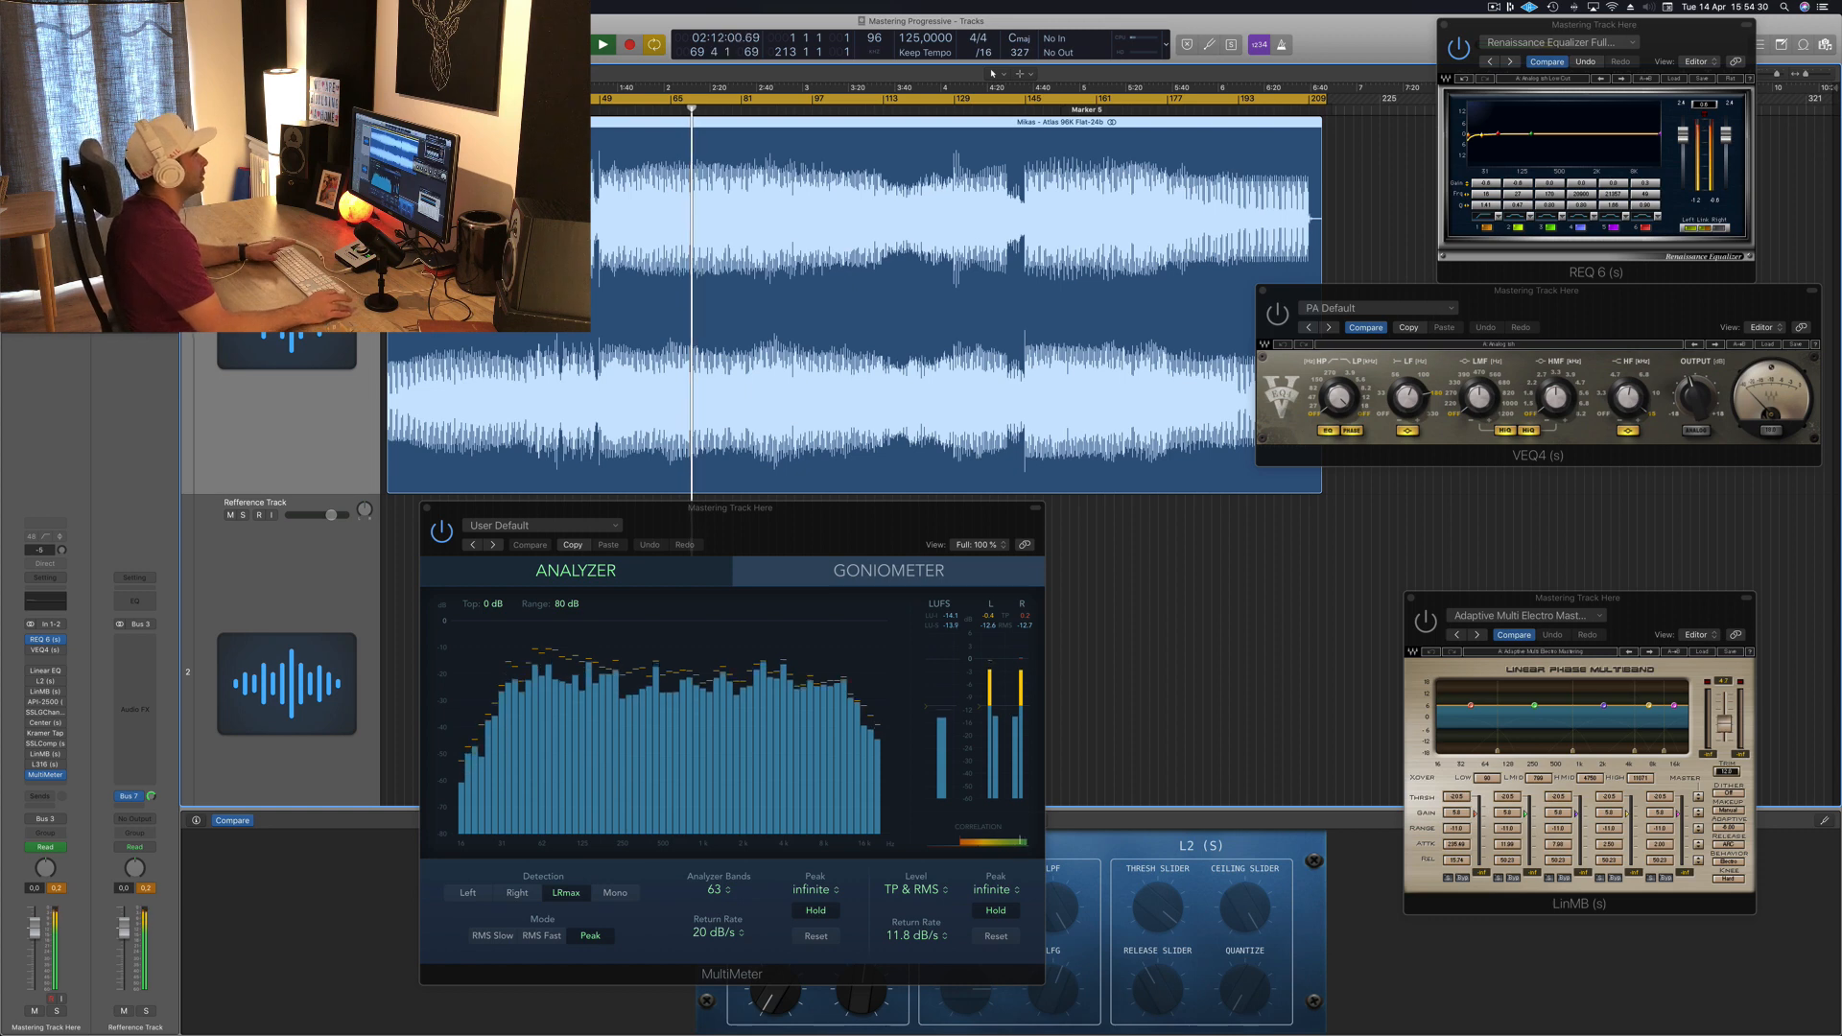
click(819, 110)
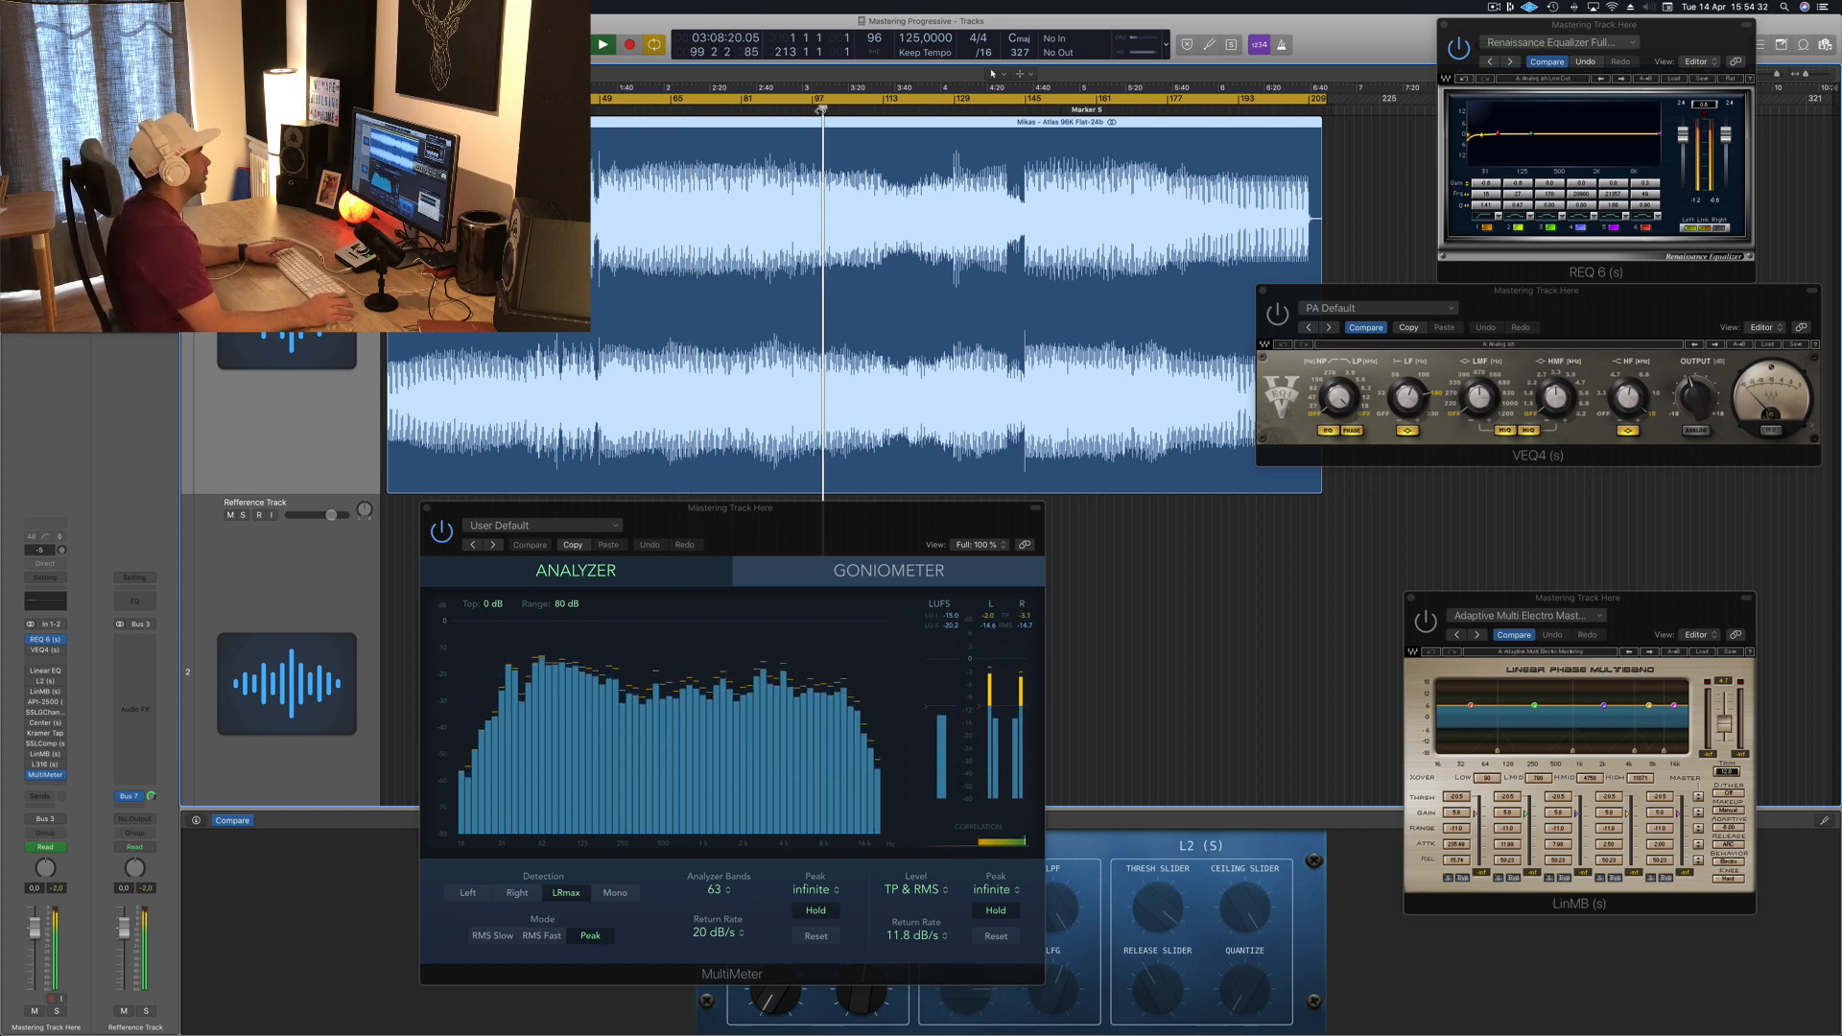
click(788, 110)
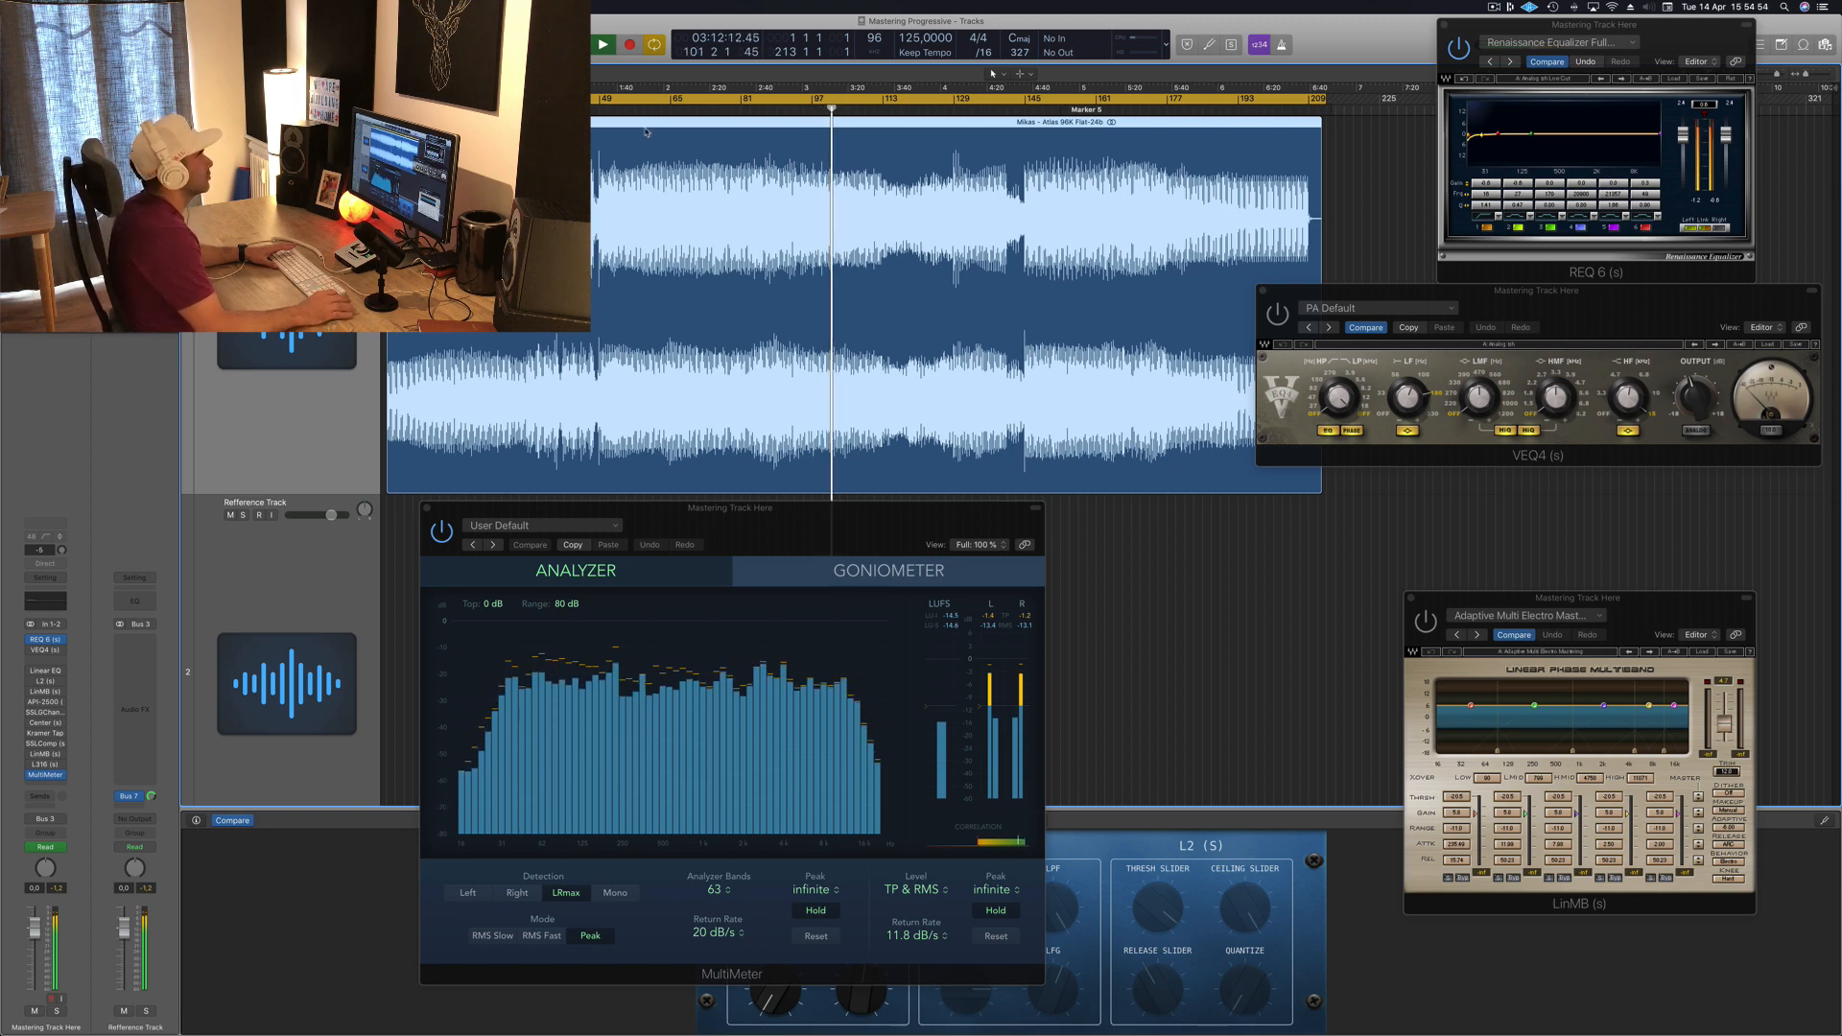
click(1004, 109)
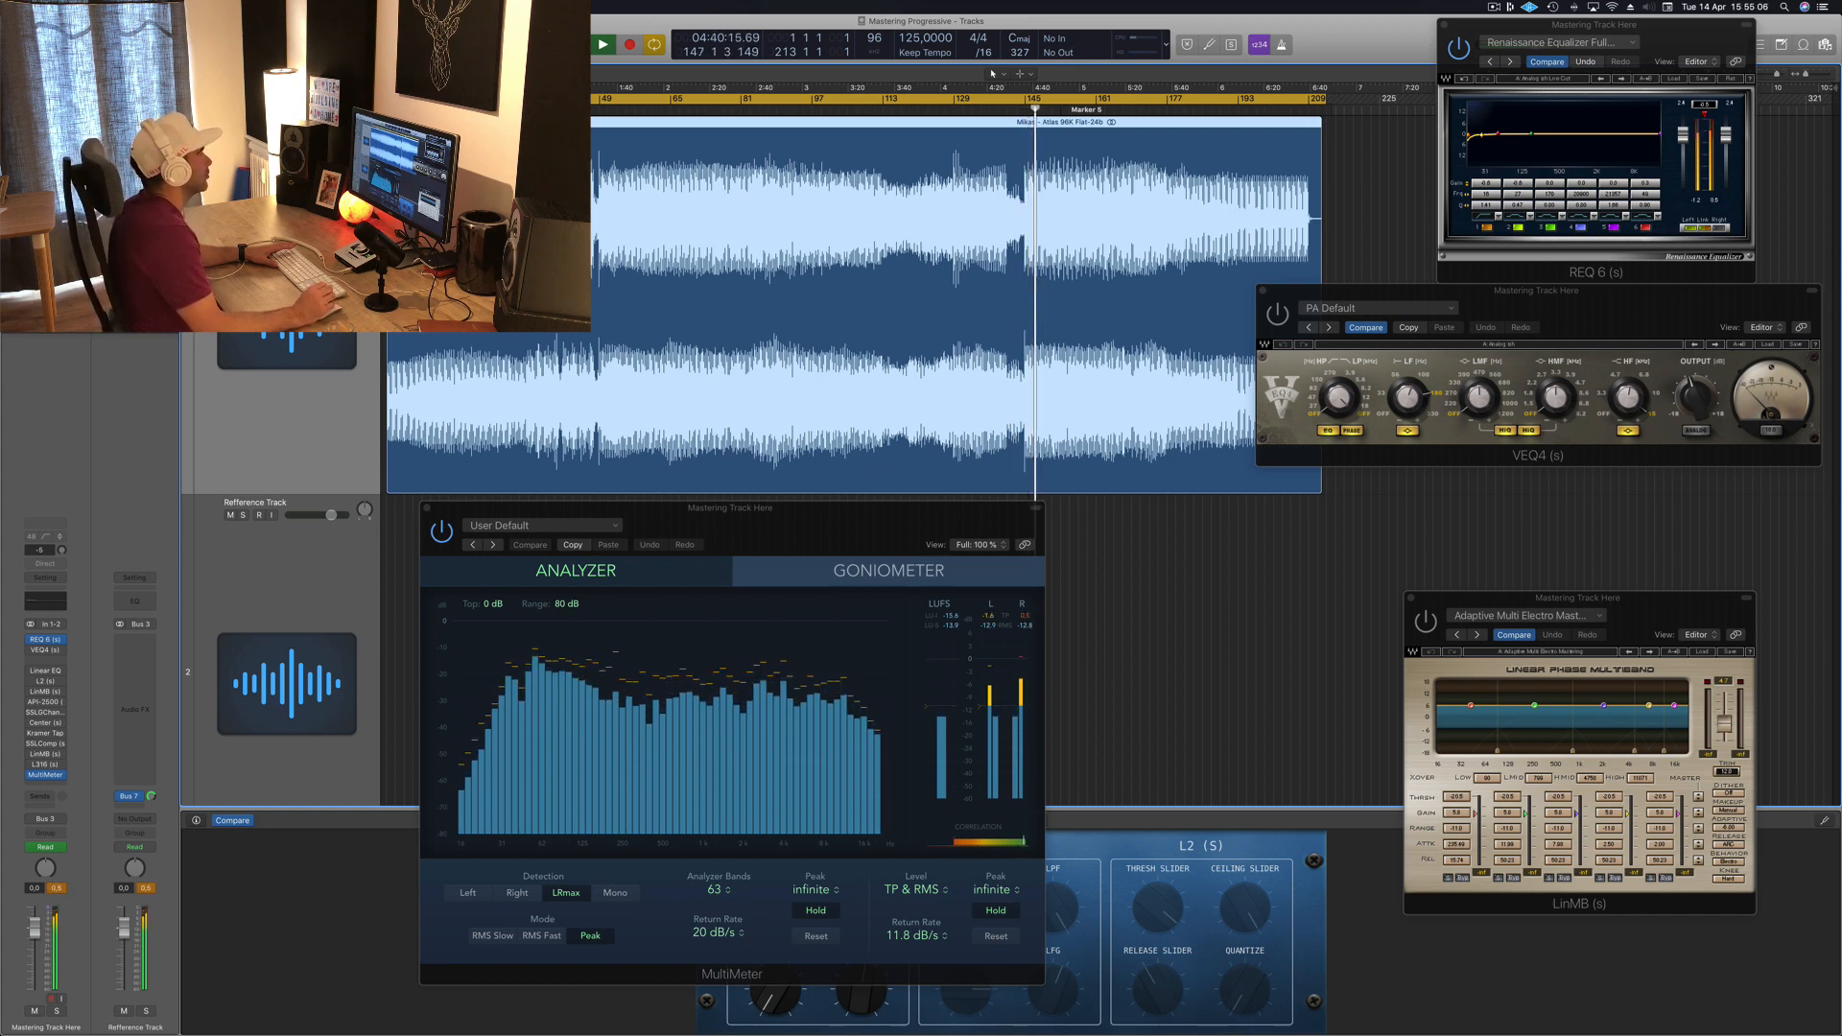
key(space)
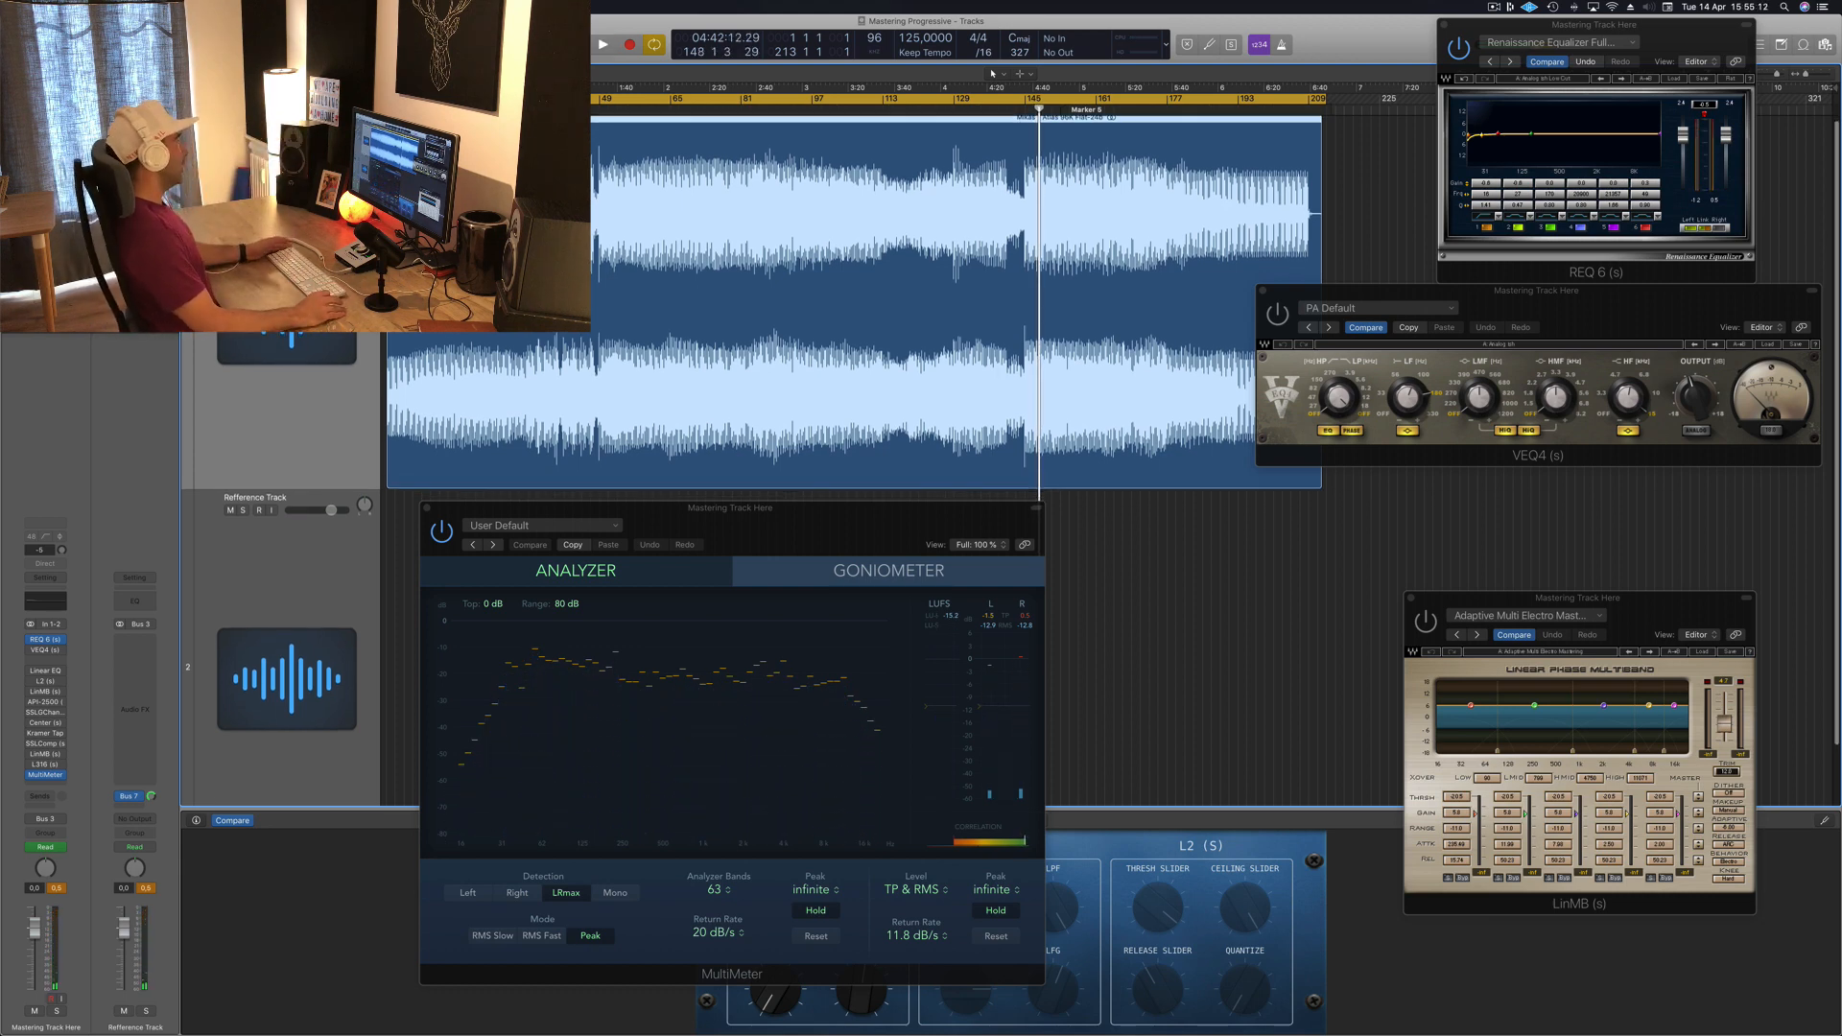
key(space)
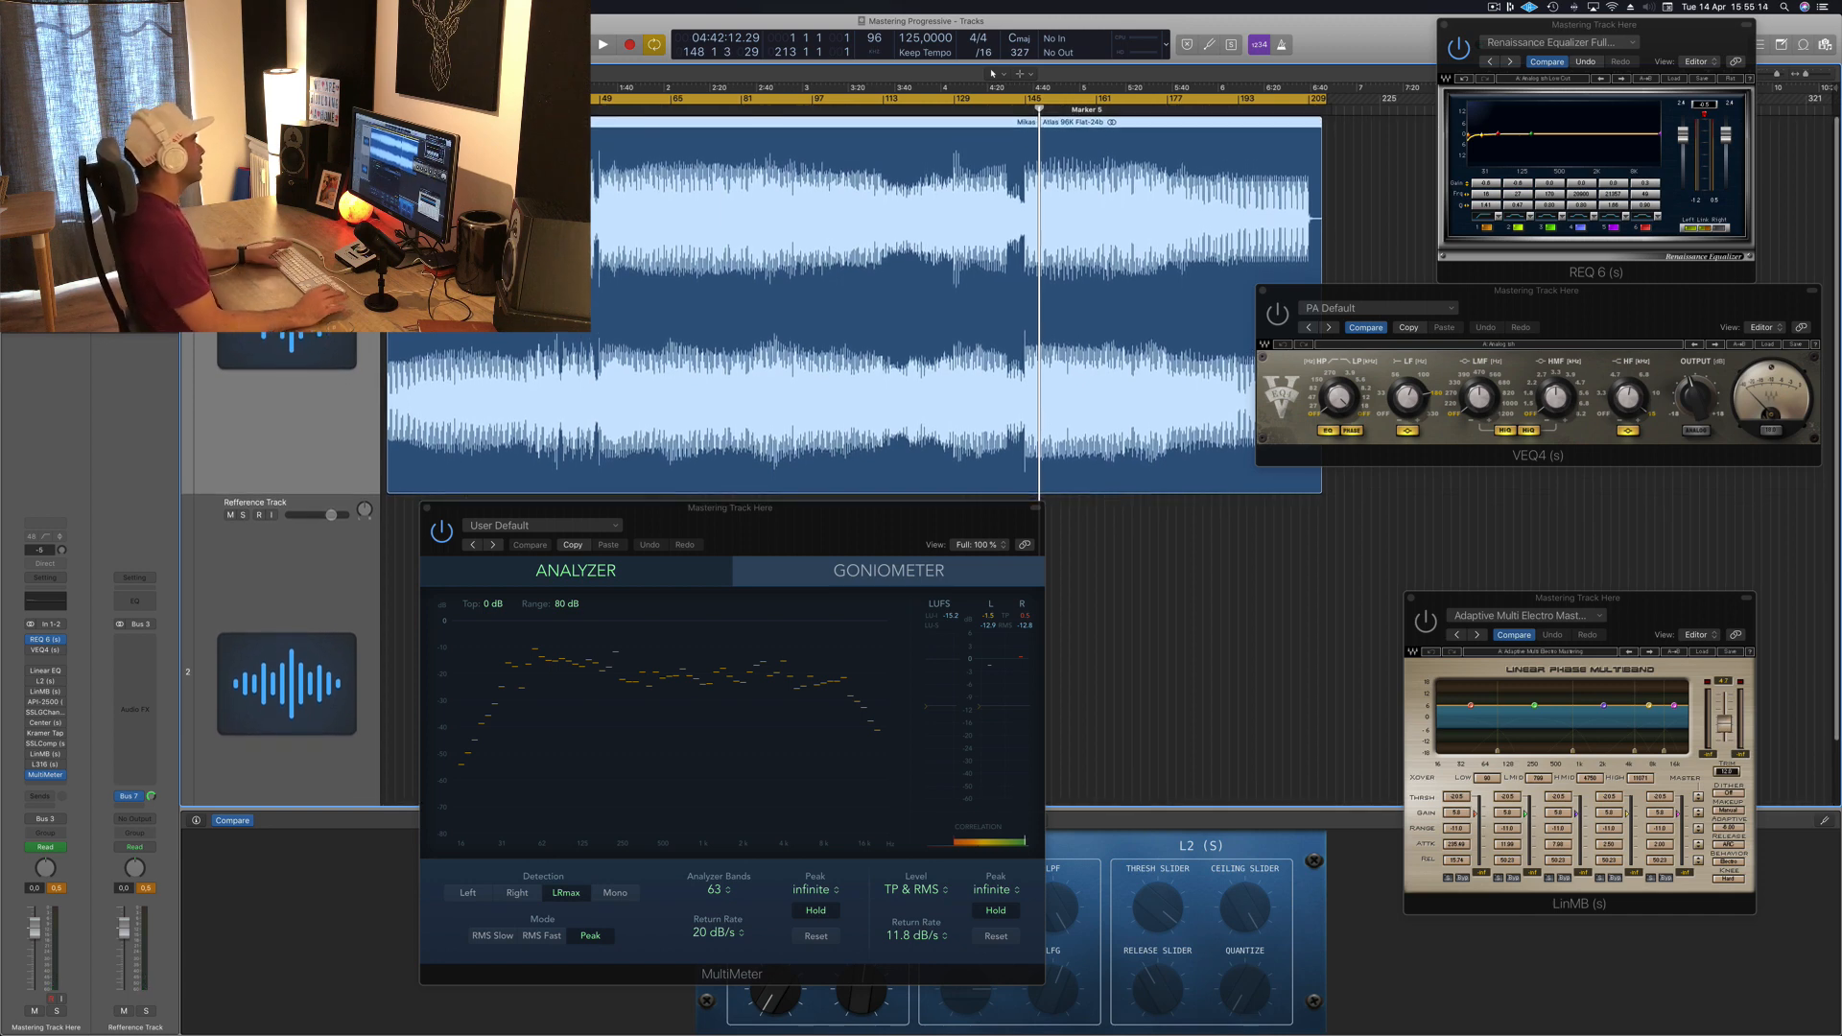
Step: Rearrange the REQ 6 and VEQ4 plugin windows, reopening VEQ4 from the master channel's insert slot
drag(1594, 24, 1535, 51)
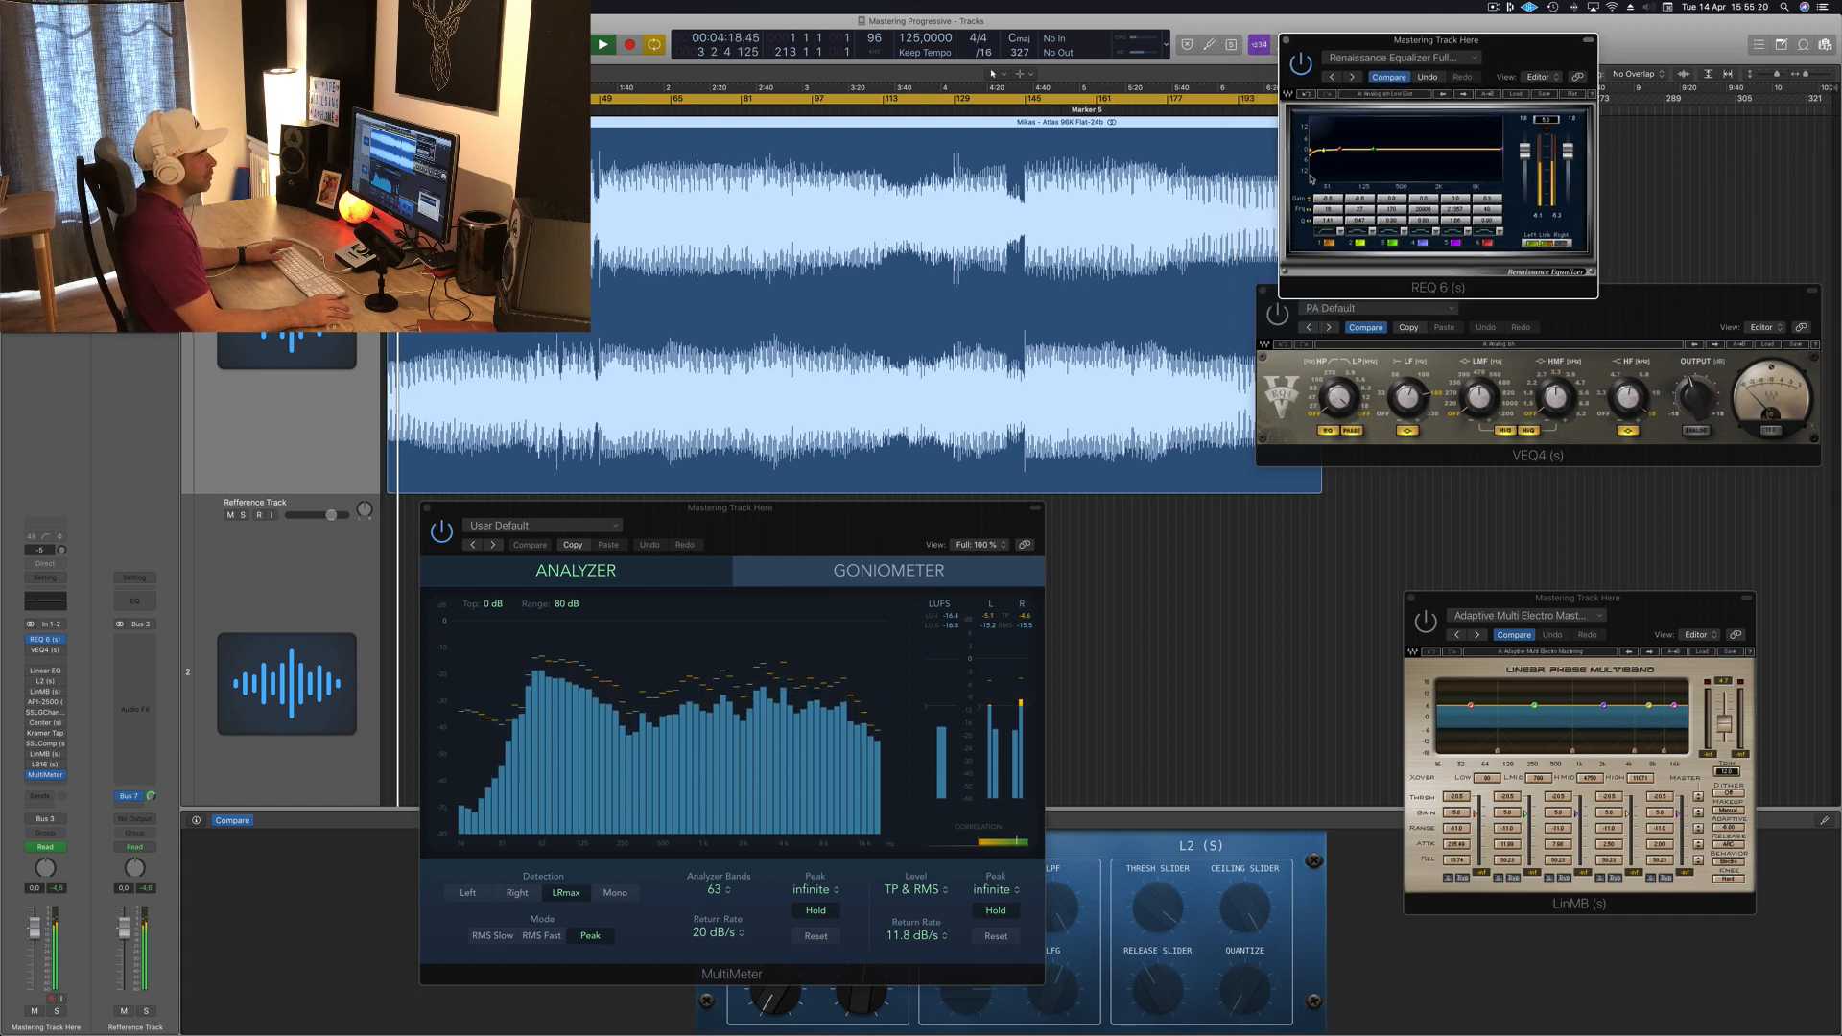
drag(1523, 40, 1569, 22)
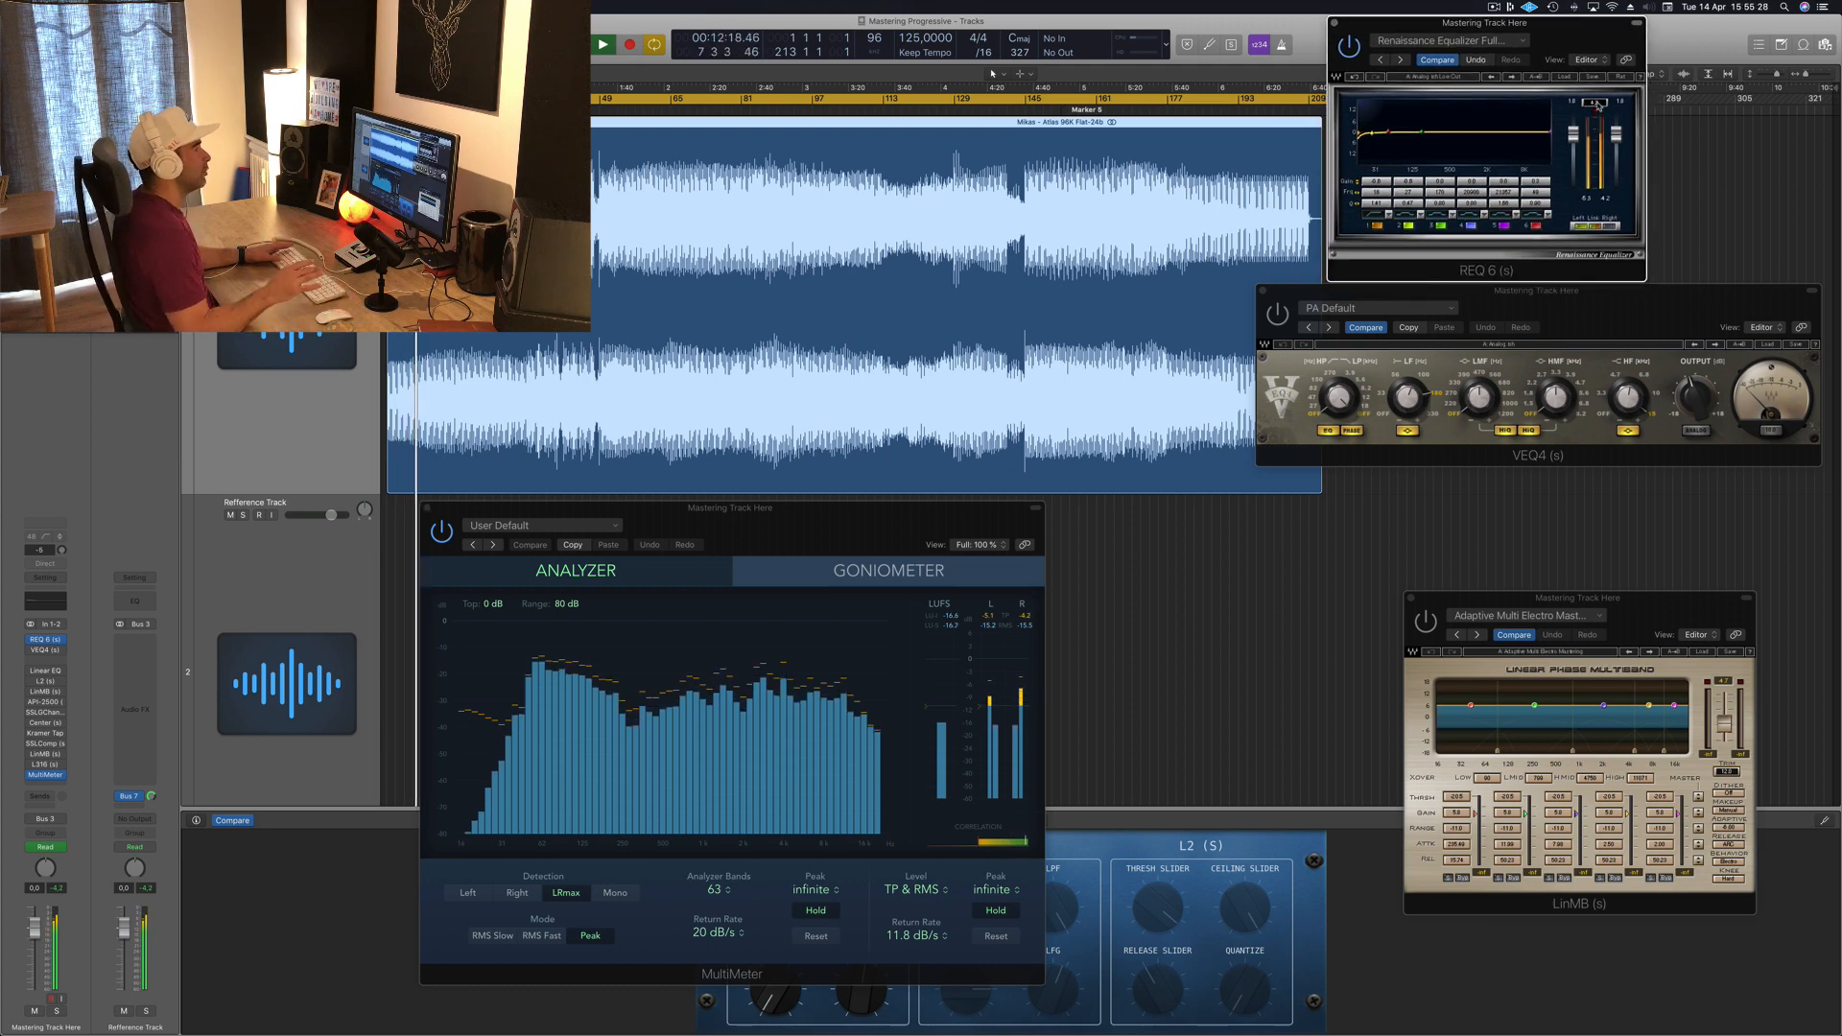
click(1577, 309)
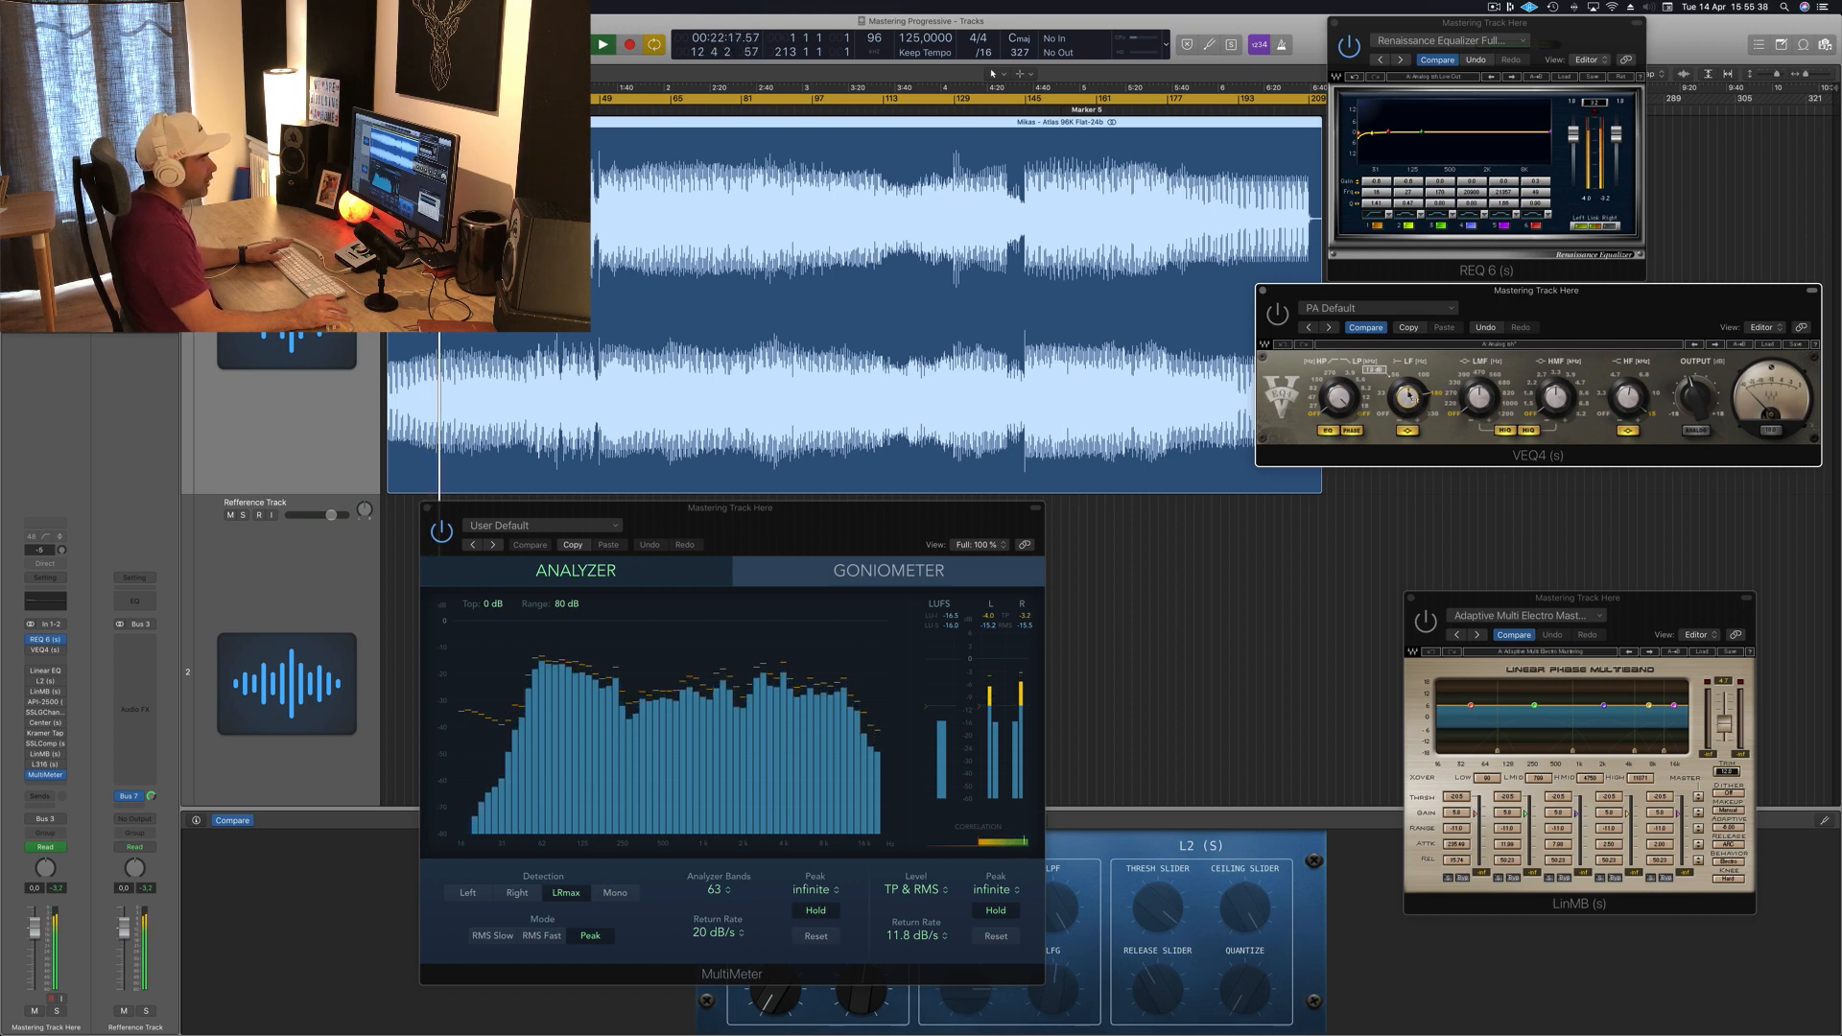
drag(1603, 308, 1544, 307)
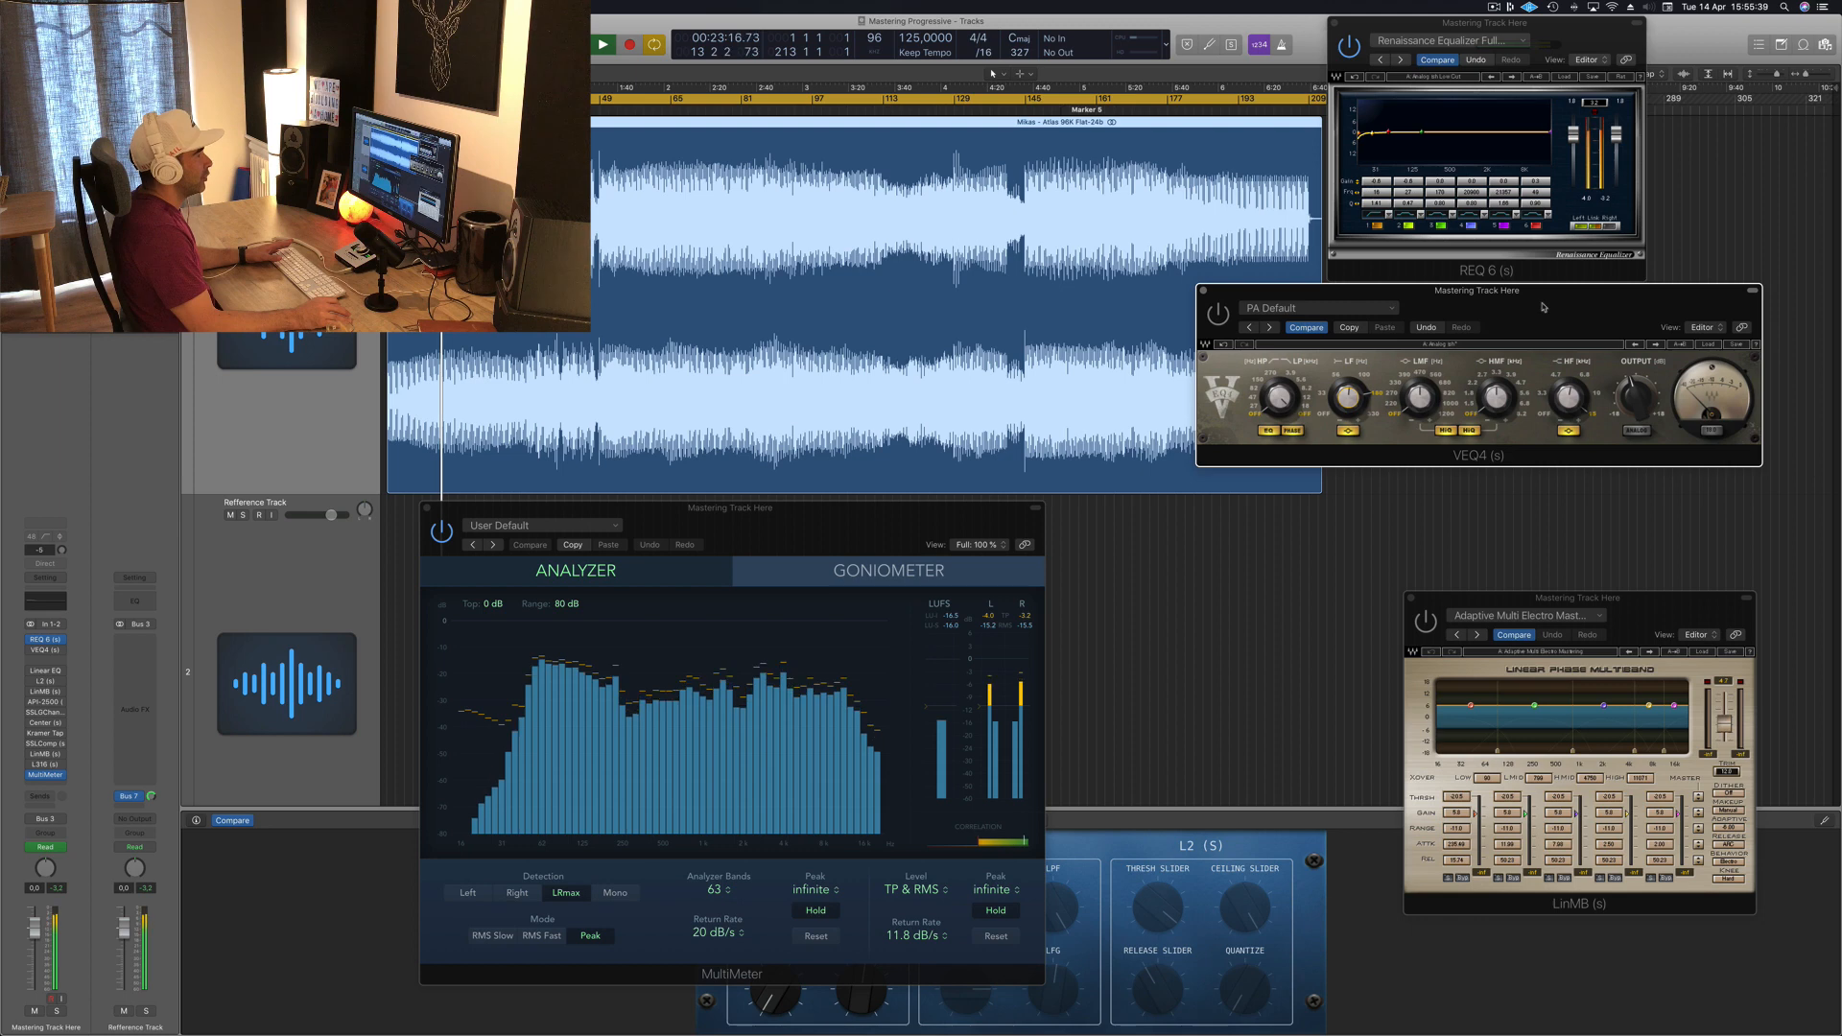
click(1204, 292)
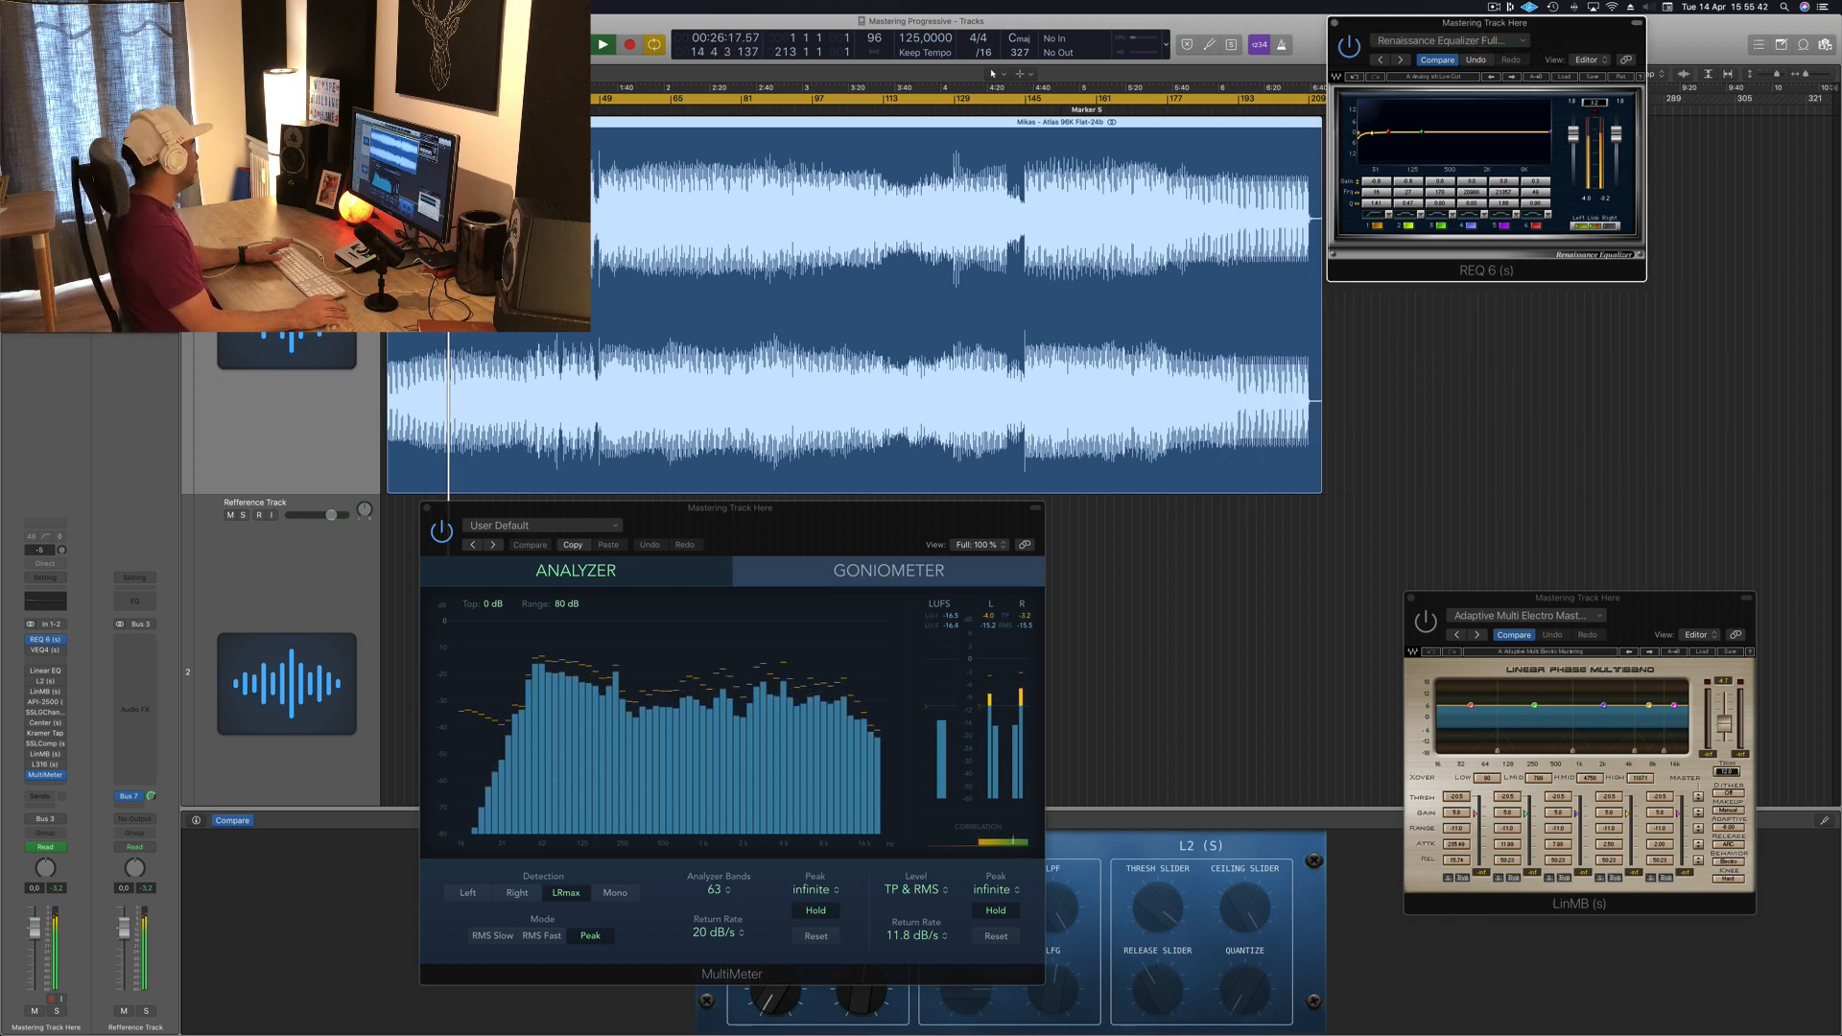
click(44, 649)
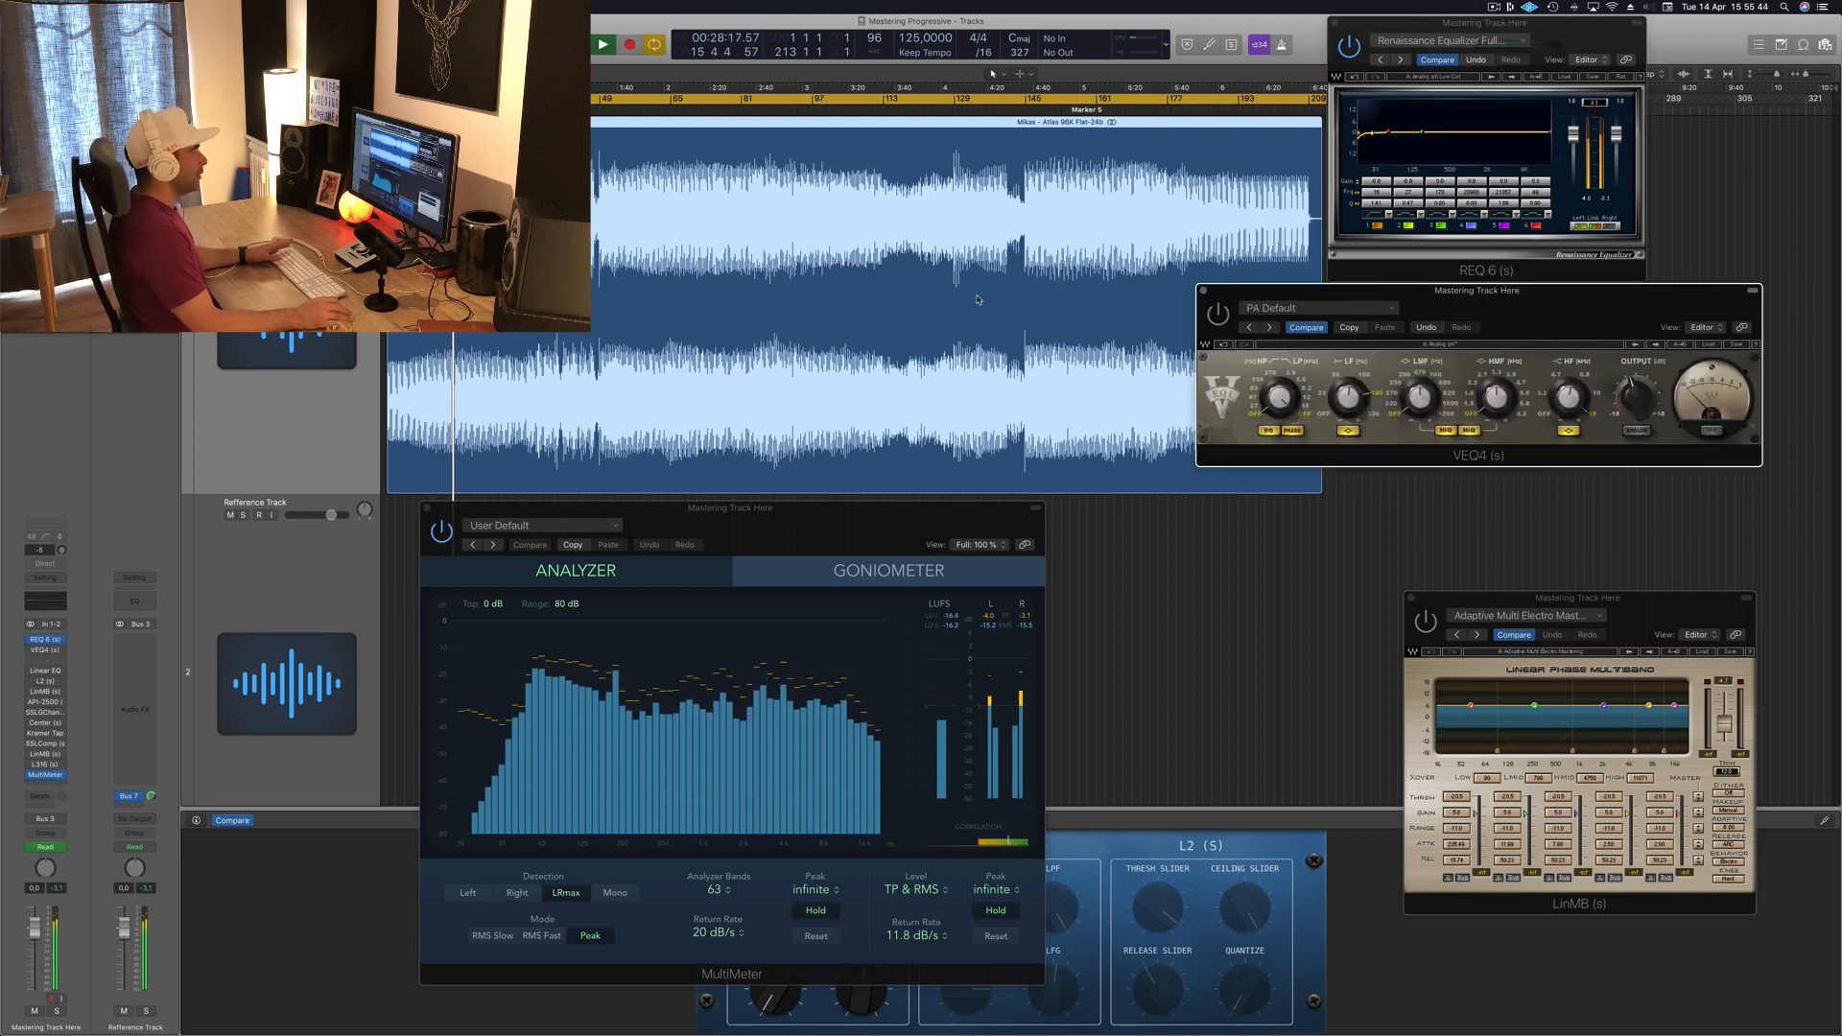
mouse_move(1508, 301)
mouse_down()
mouse_move(1555, 306)
mouse_move(1514, 318)
mouse_move(1540, 318)
mouse_up()
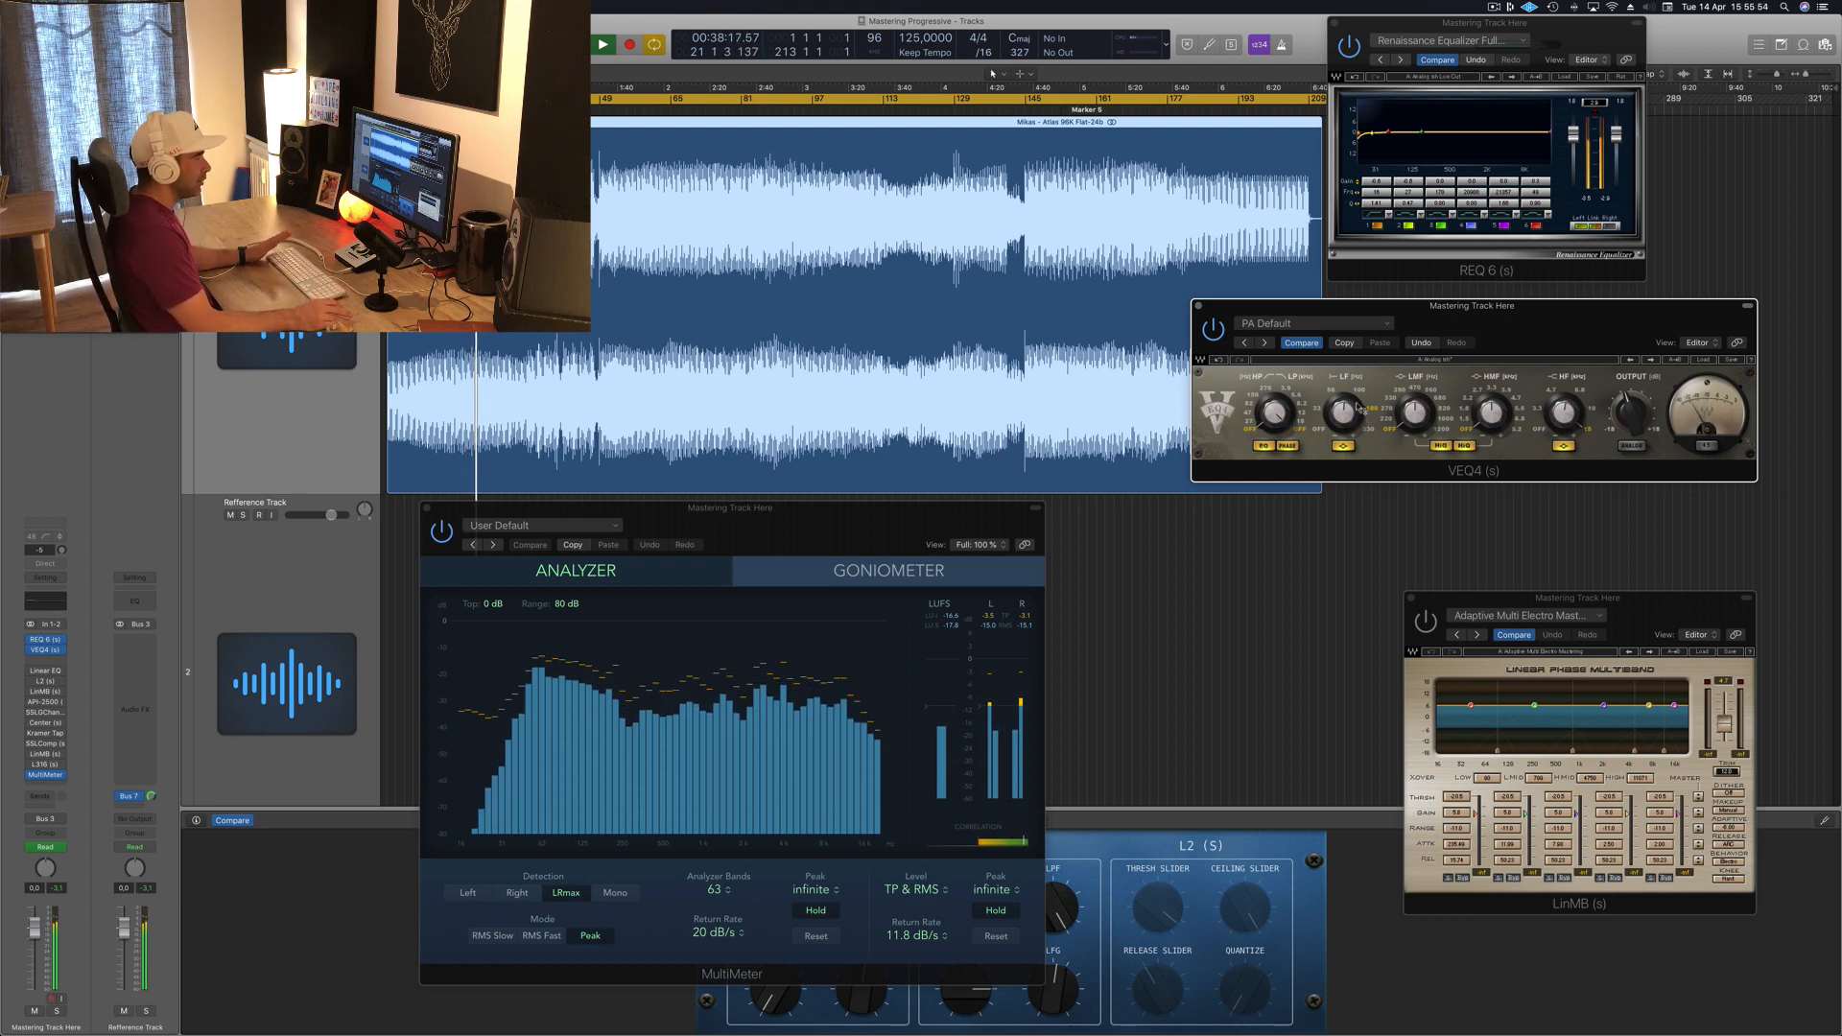
drag(1512, 315, 1522, 319)
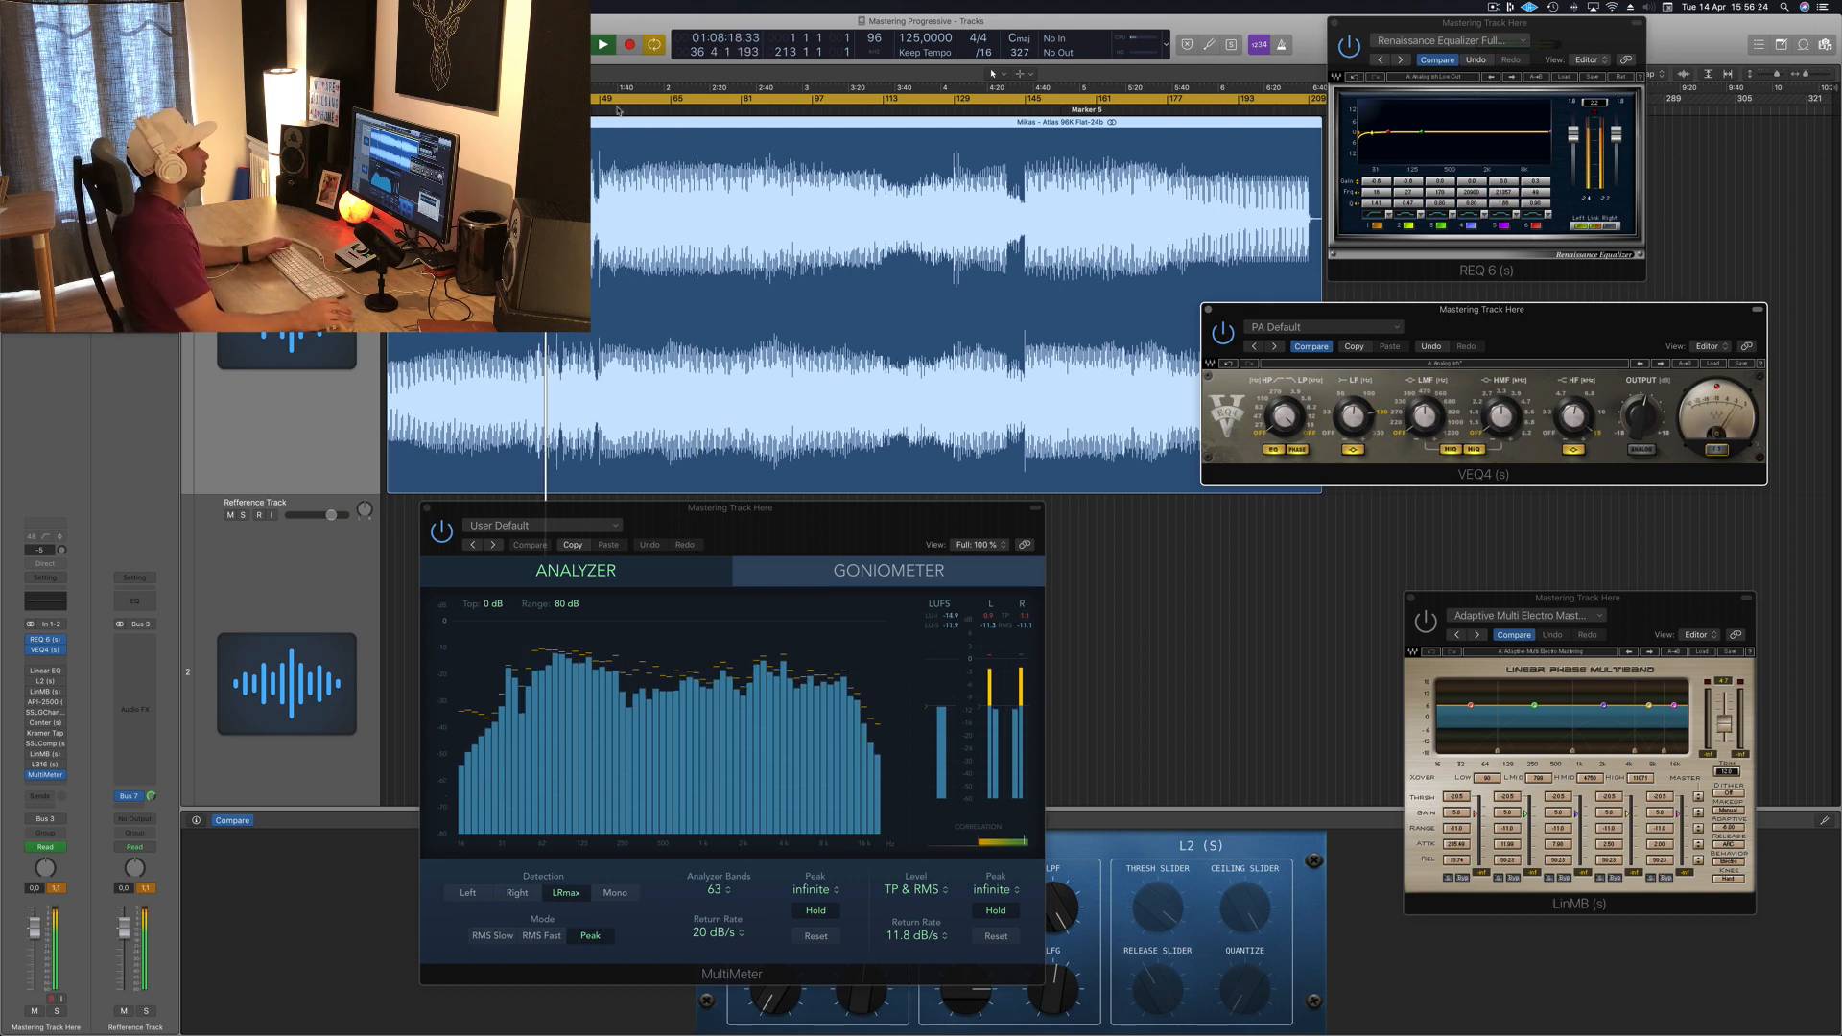
Step: Set a cycle region starting near bar 81 and loop playback while nudging the VEQ4 window
click(735, 109)
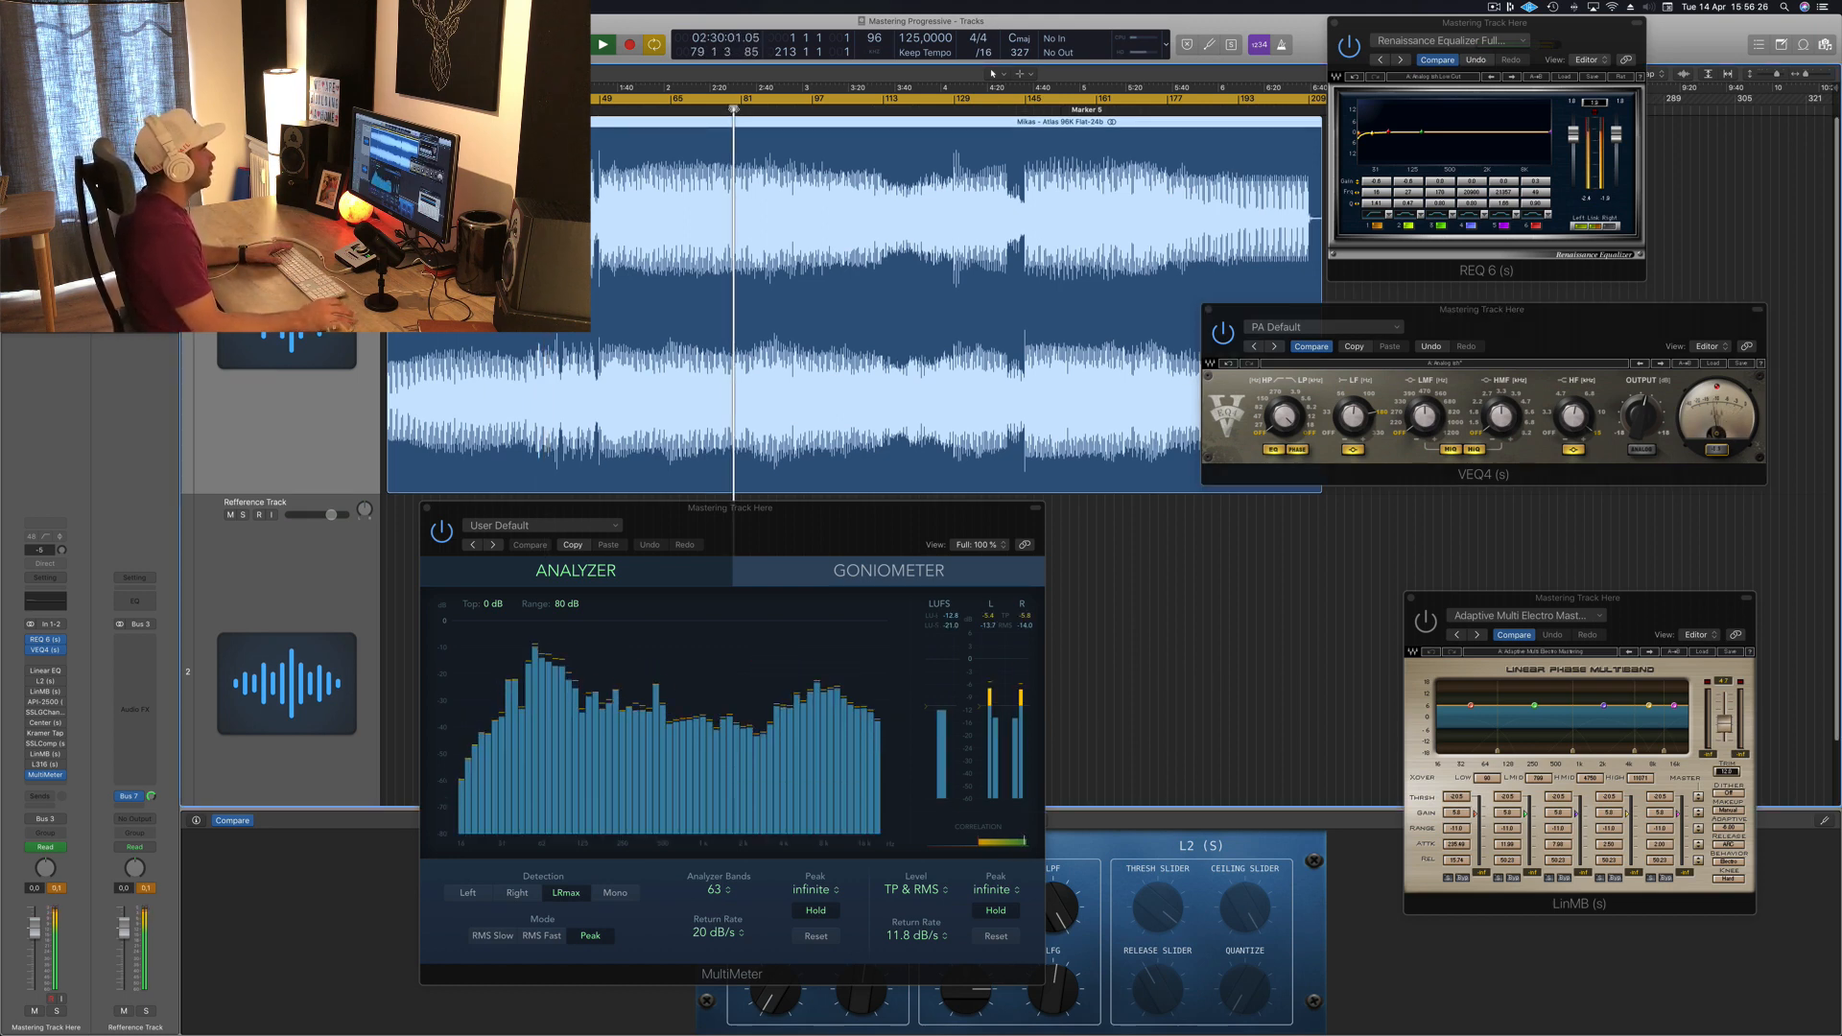
drag(389, 102, 745, 103)
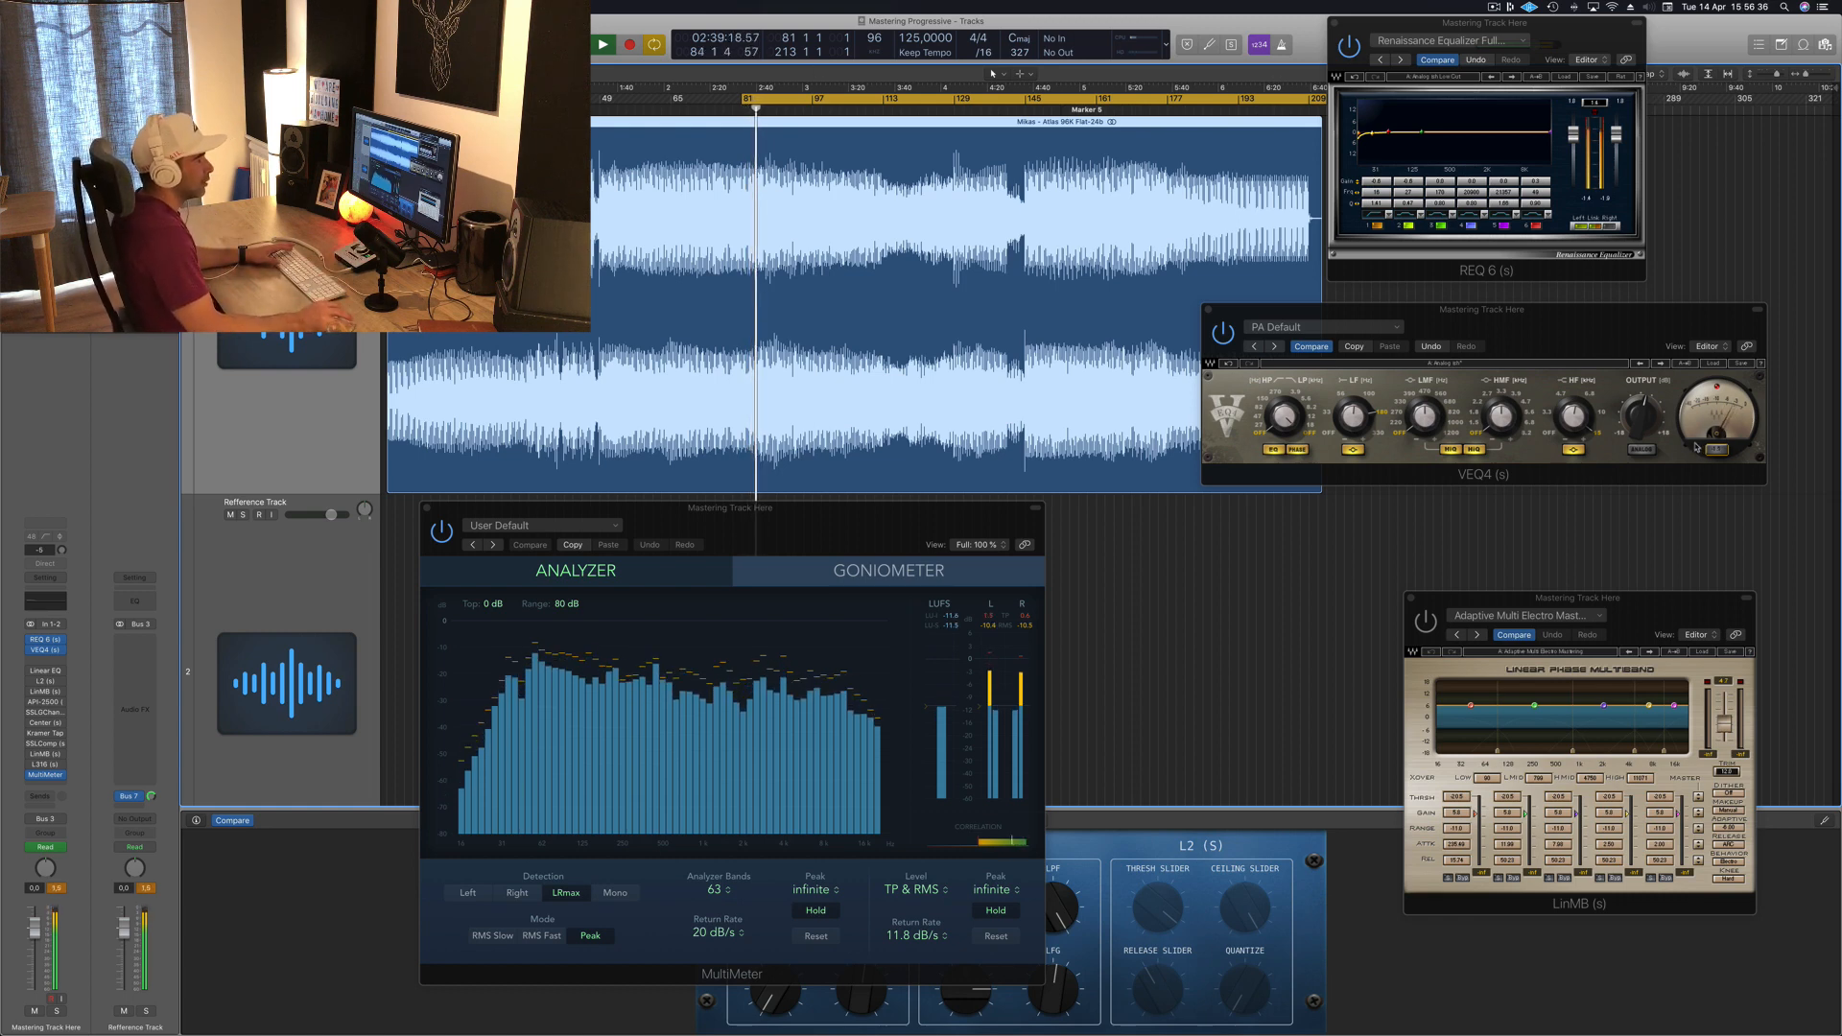
drag(1686, 323, 1721, 306)
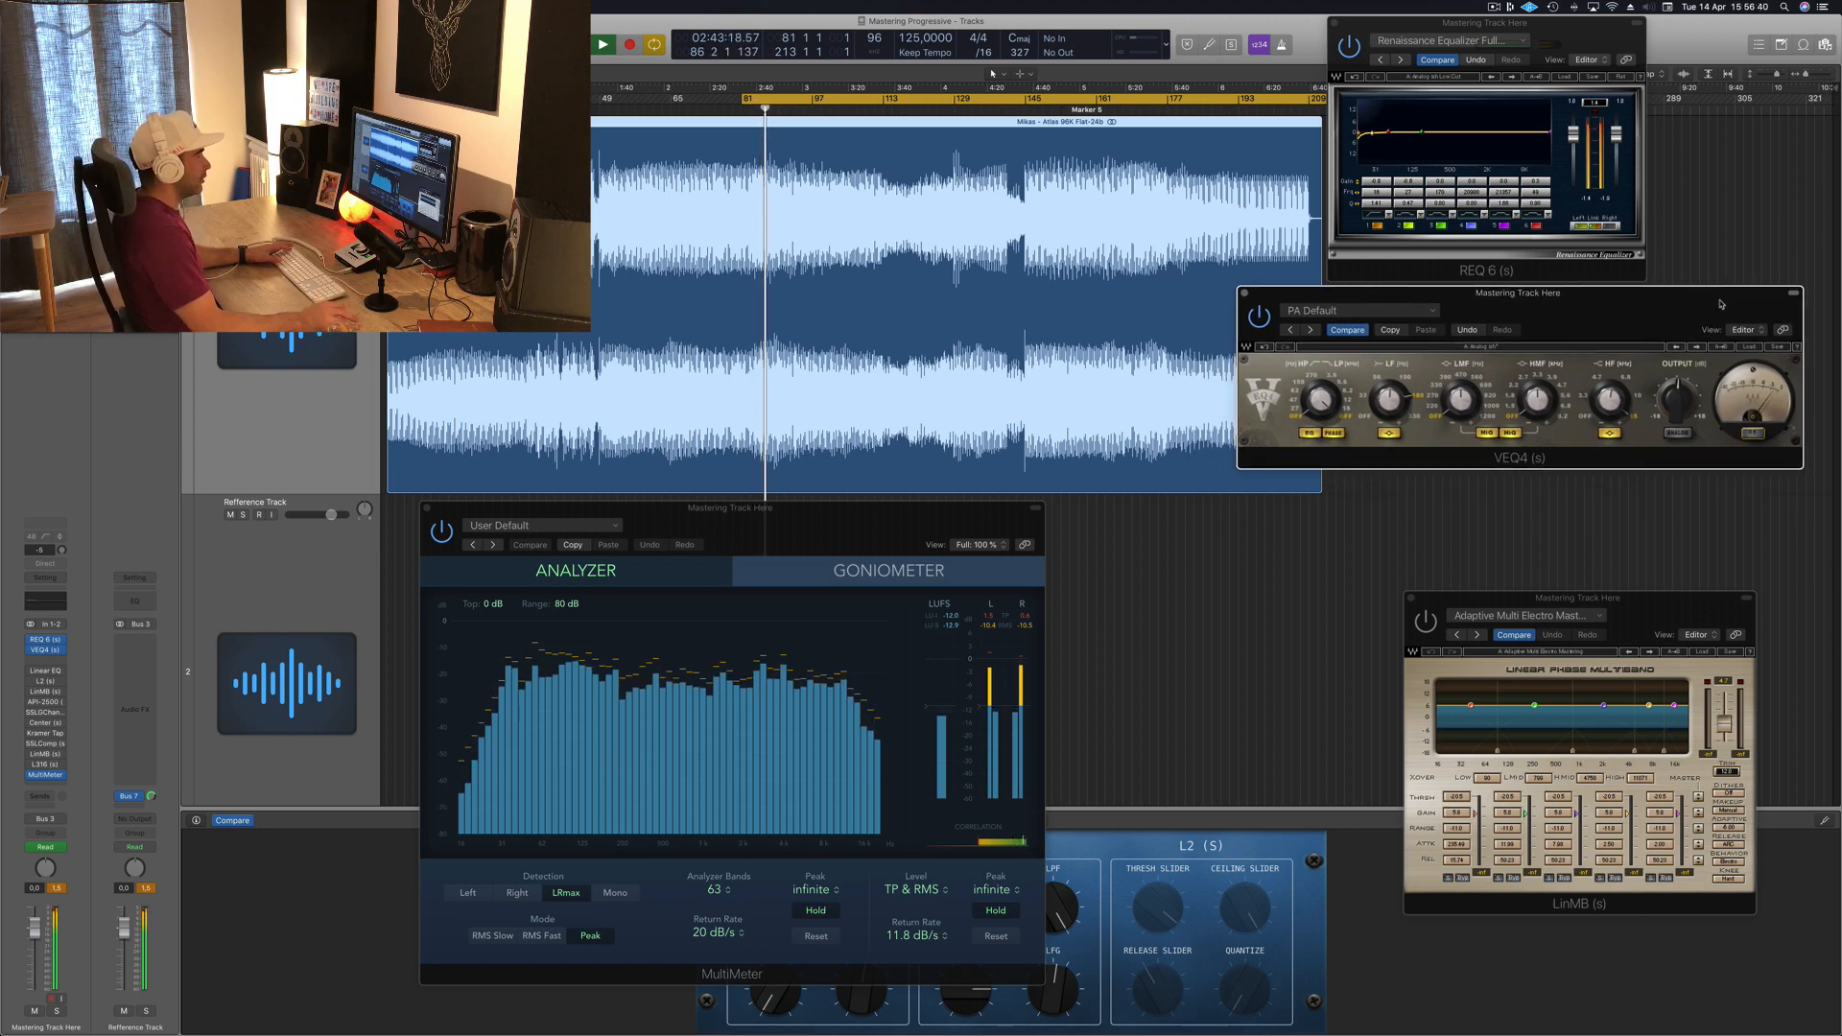
key(space)
key(space)
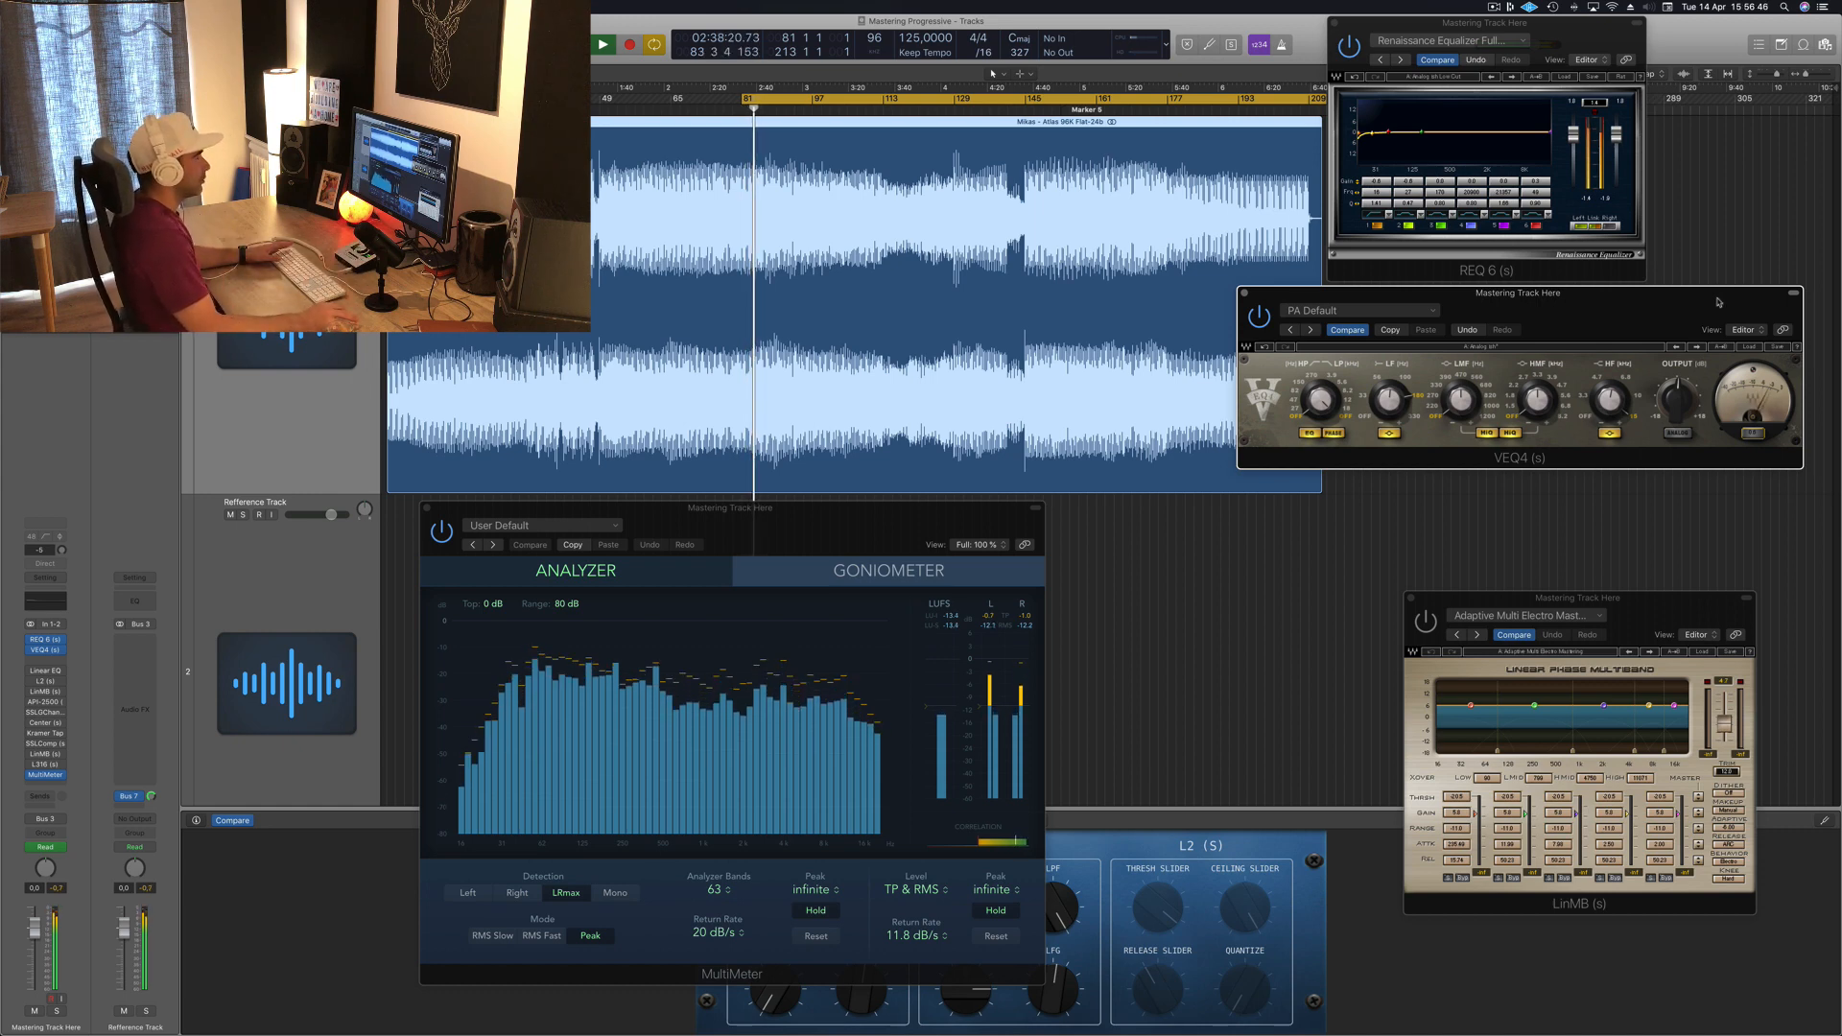
drag(1718, 301, 1720, 303)
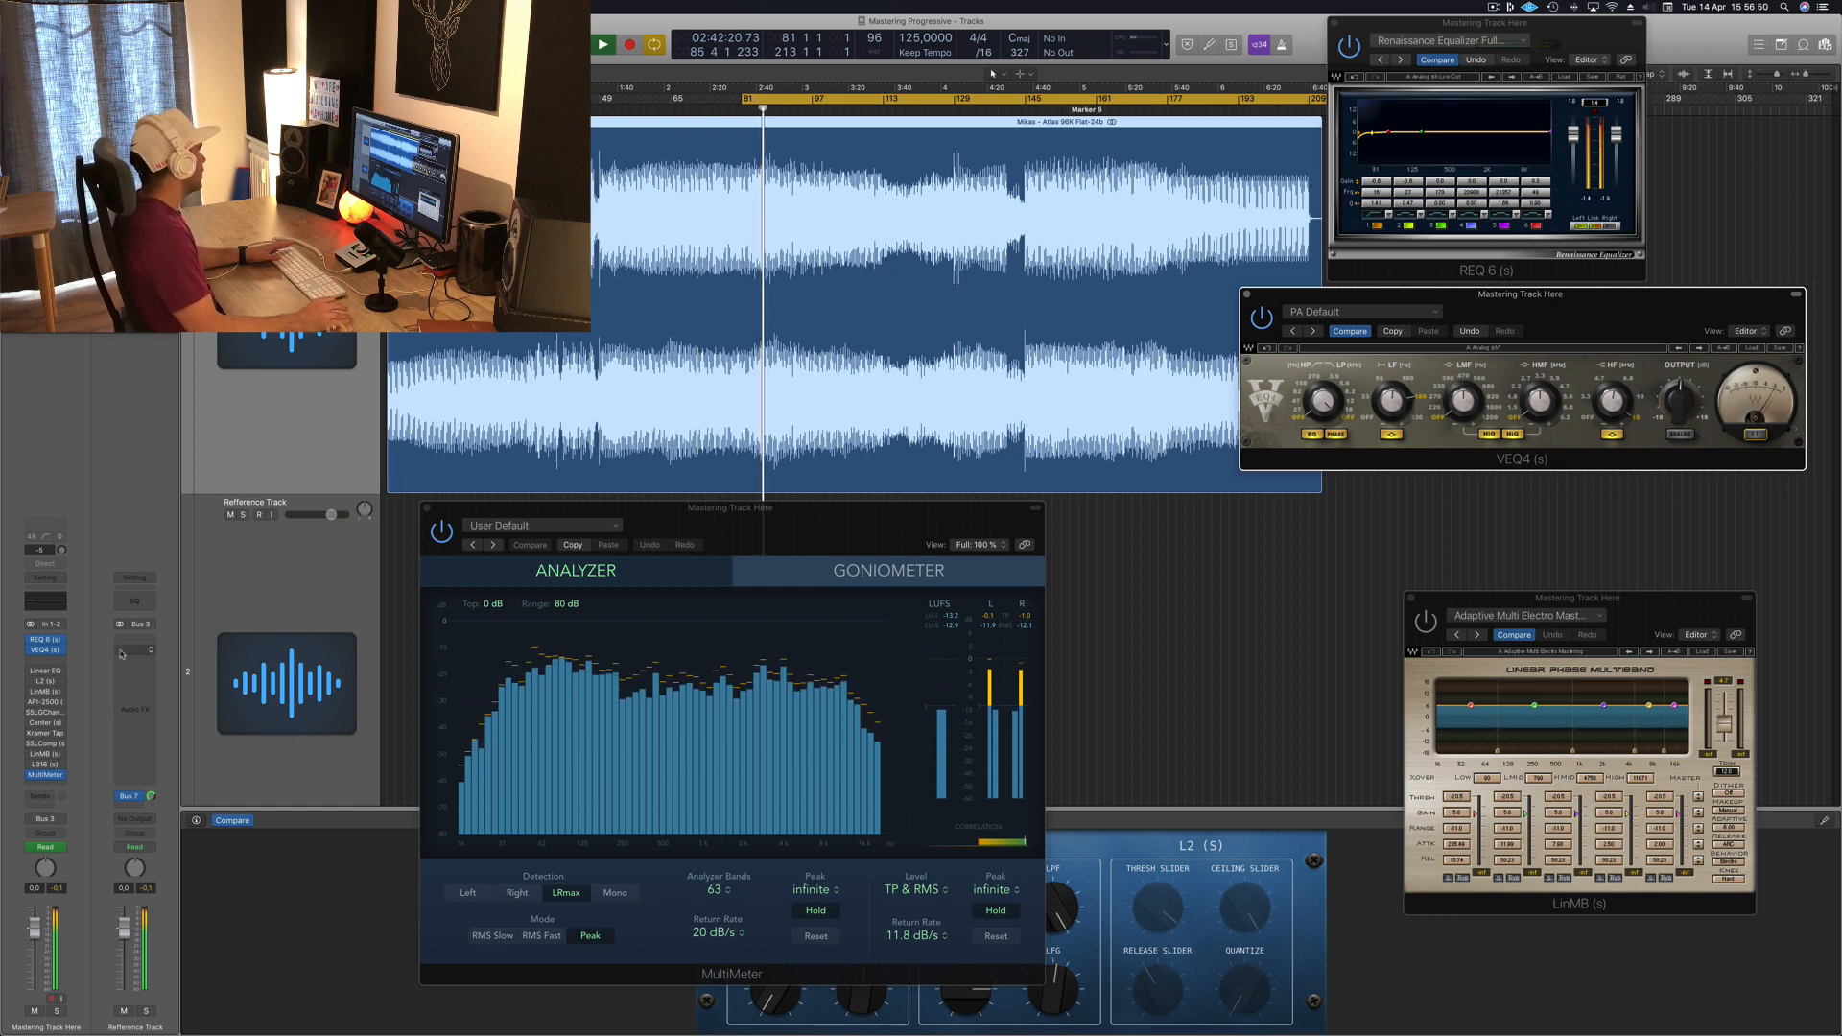
Step: Open the Linear Phase EQ insert and move its low band to 64 Hz with a +1.2 dB boost
click(45, 672)
click(45, 675)
click(45, 674)
drag(356, 55, 717, 199)
key(space)
mouse_move(576, 559)
mouse_down()
mouse_move(577, 575)
mouse_move(577, 551)
mouse_up()
click(419, 214)
click(419, 214)
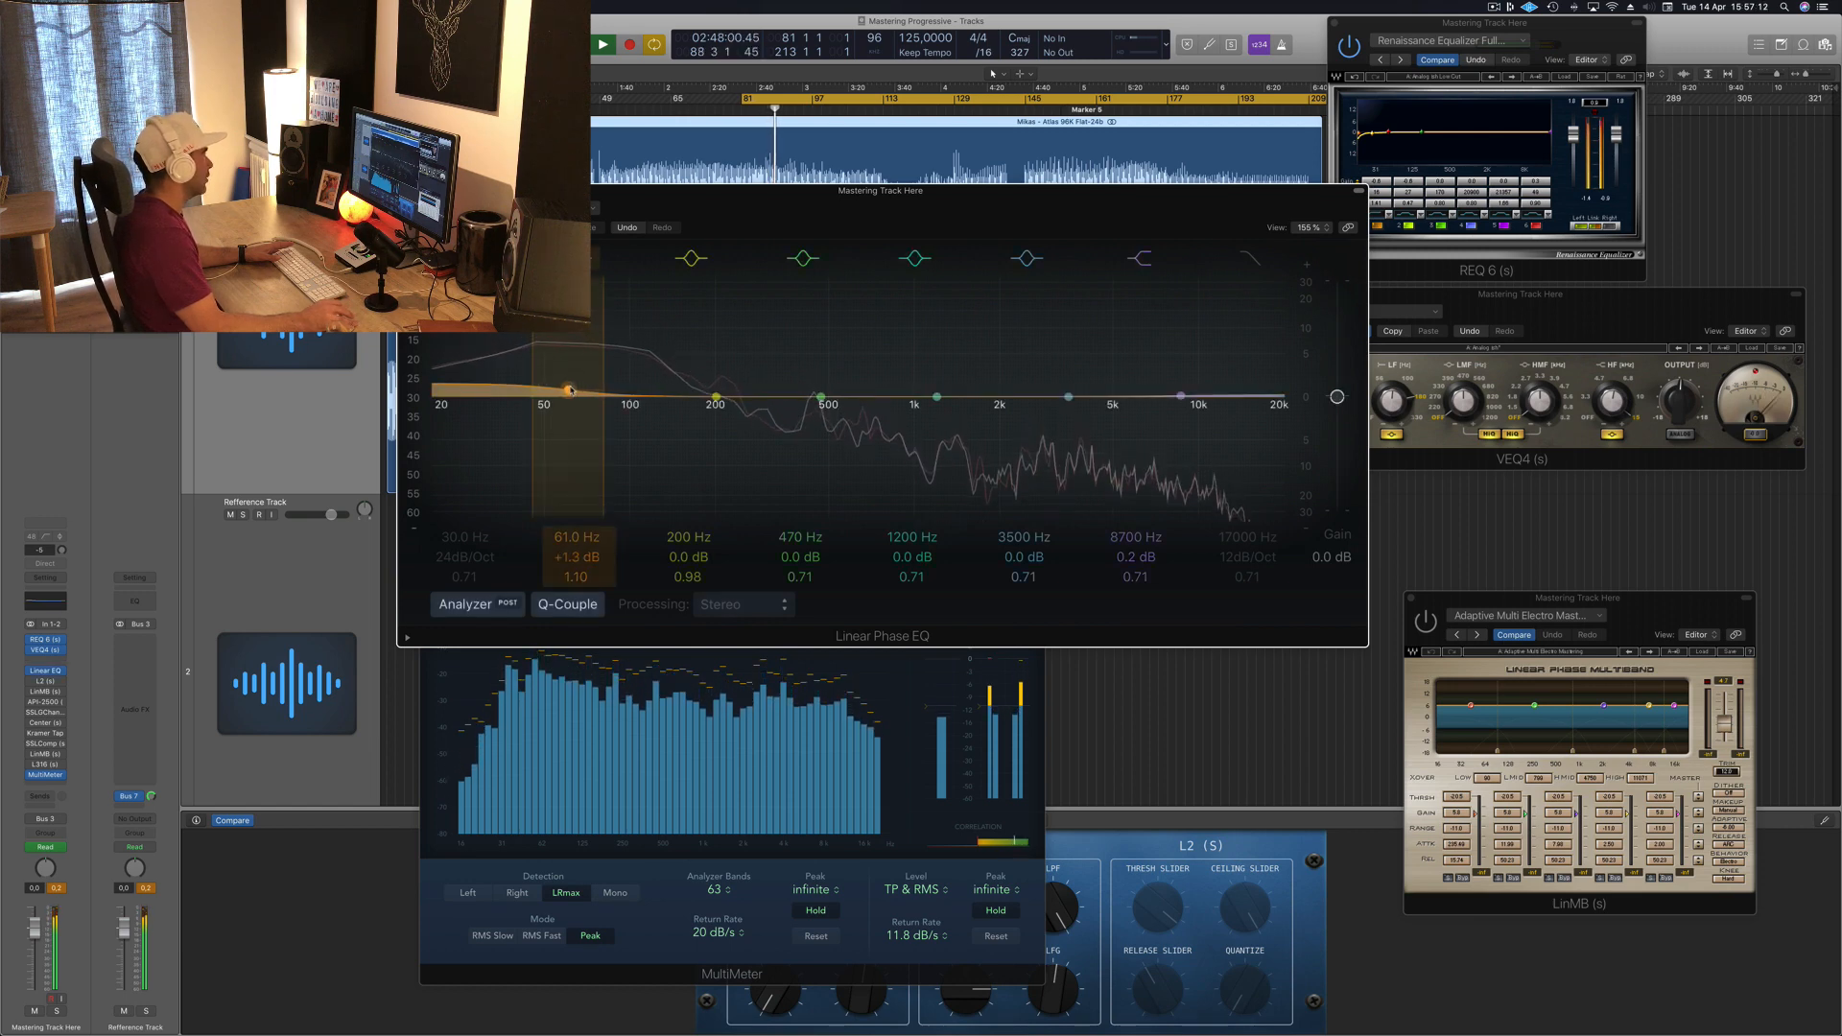
drag(569, 390, 578, 391)
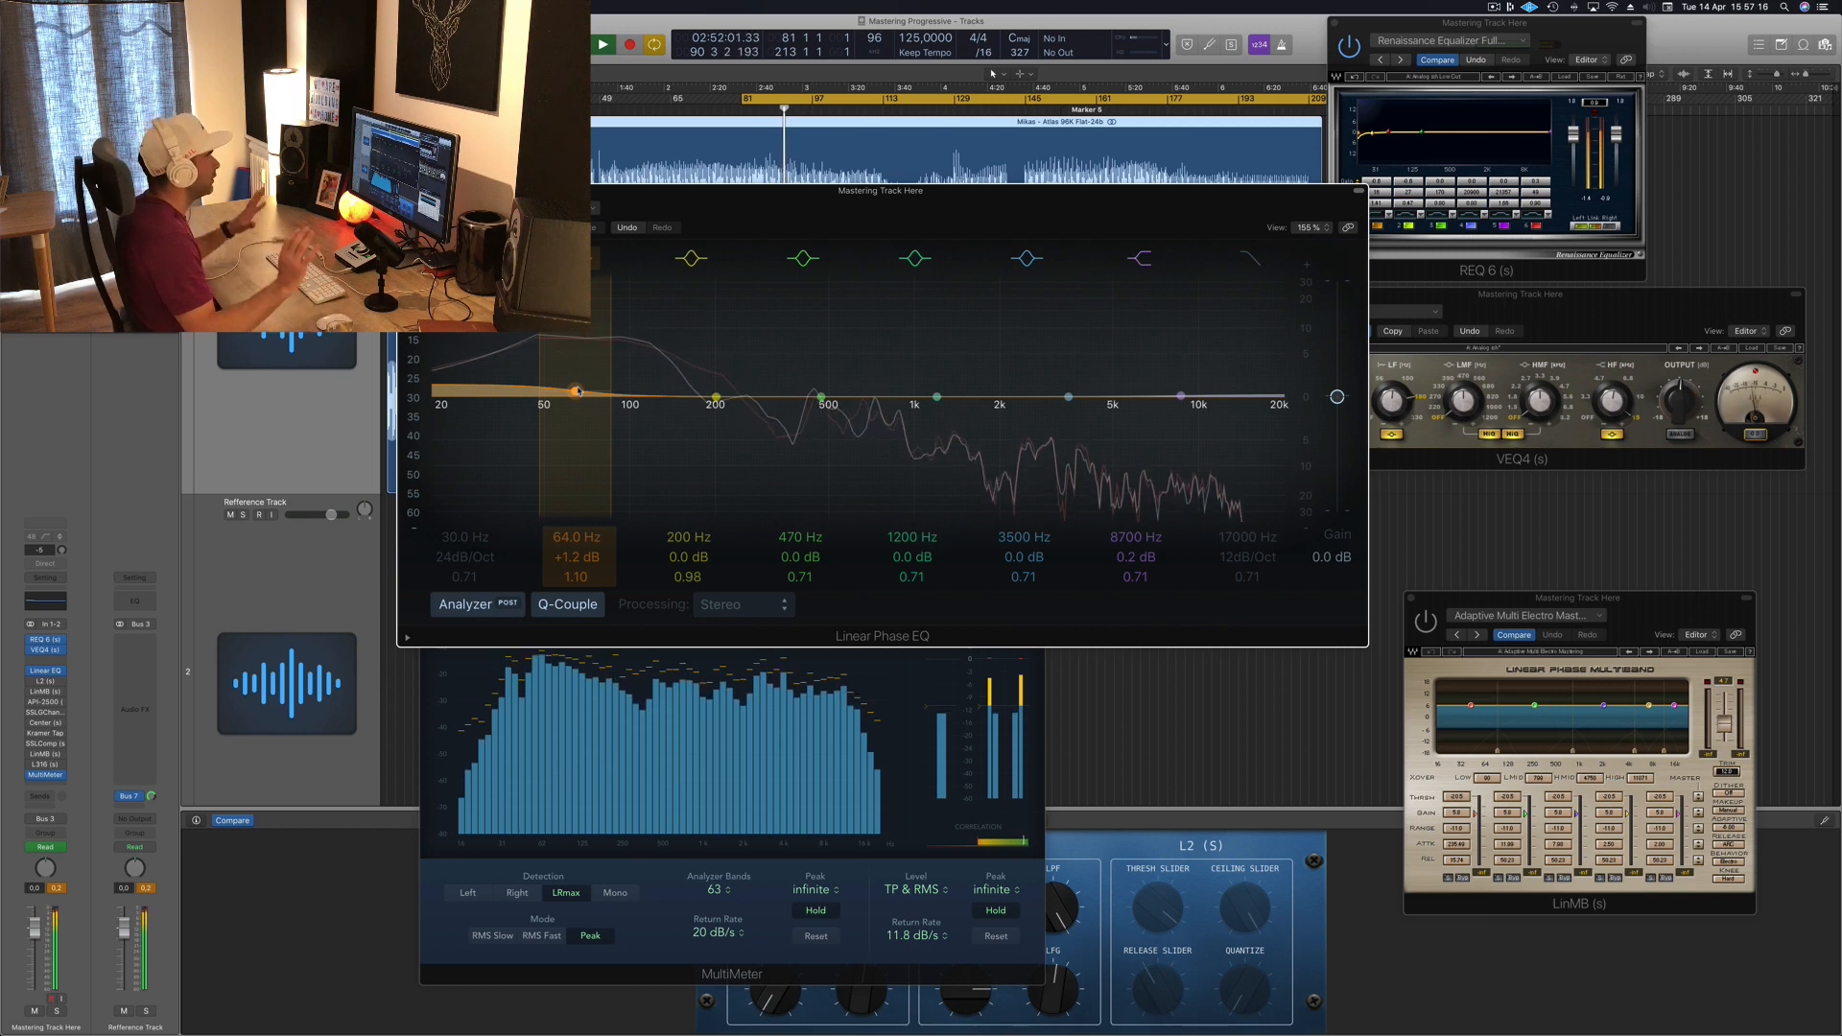
Step: Boost the EQ's high shelf band to 12200 Hz at +1.6 dB
drag(1031, 201, 1000, 272)
key(space)
key(space)
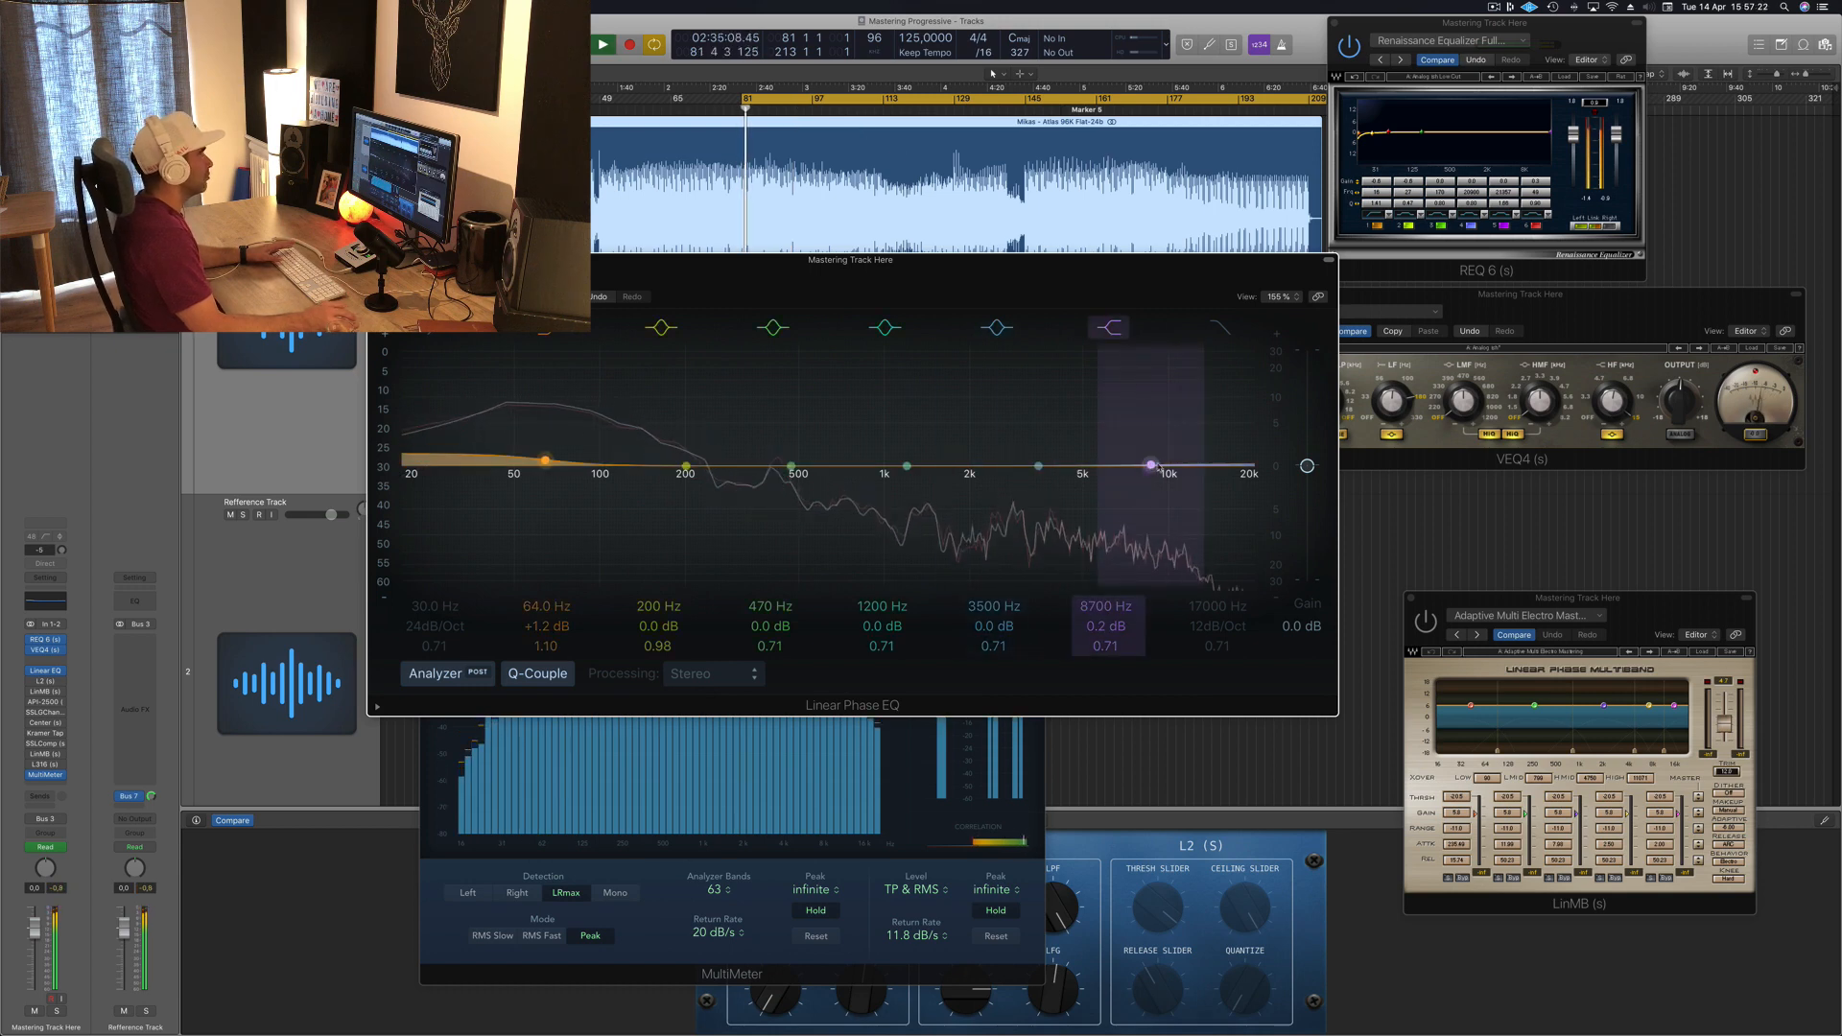
drag(1151, 462, 1199, 457)
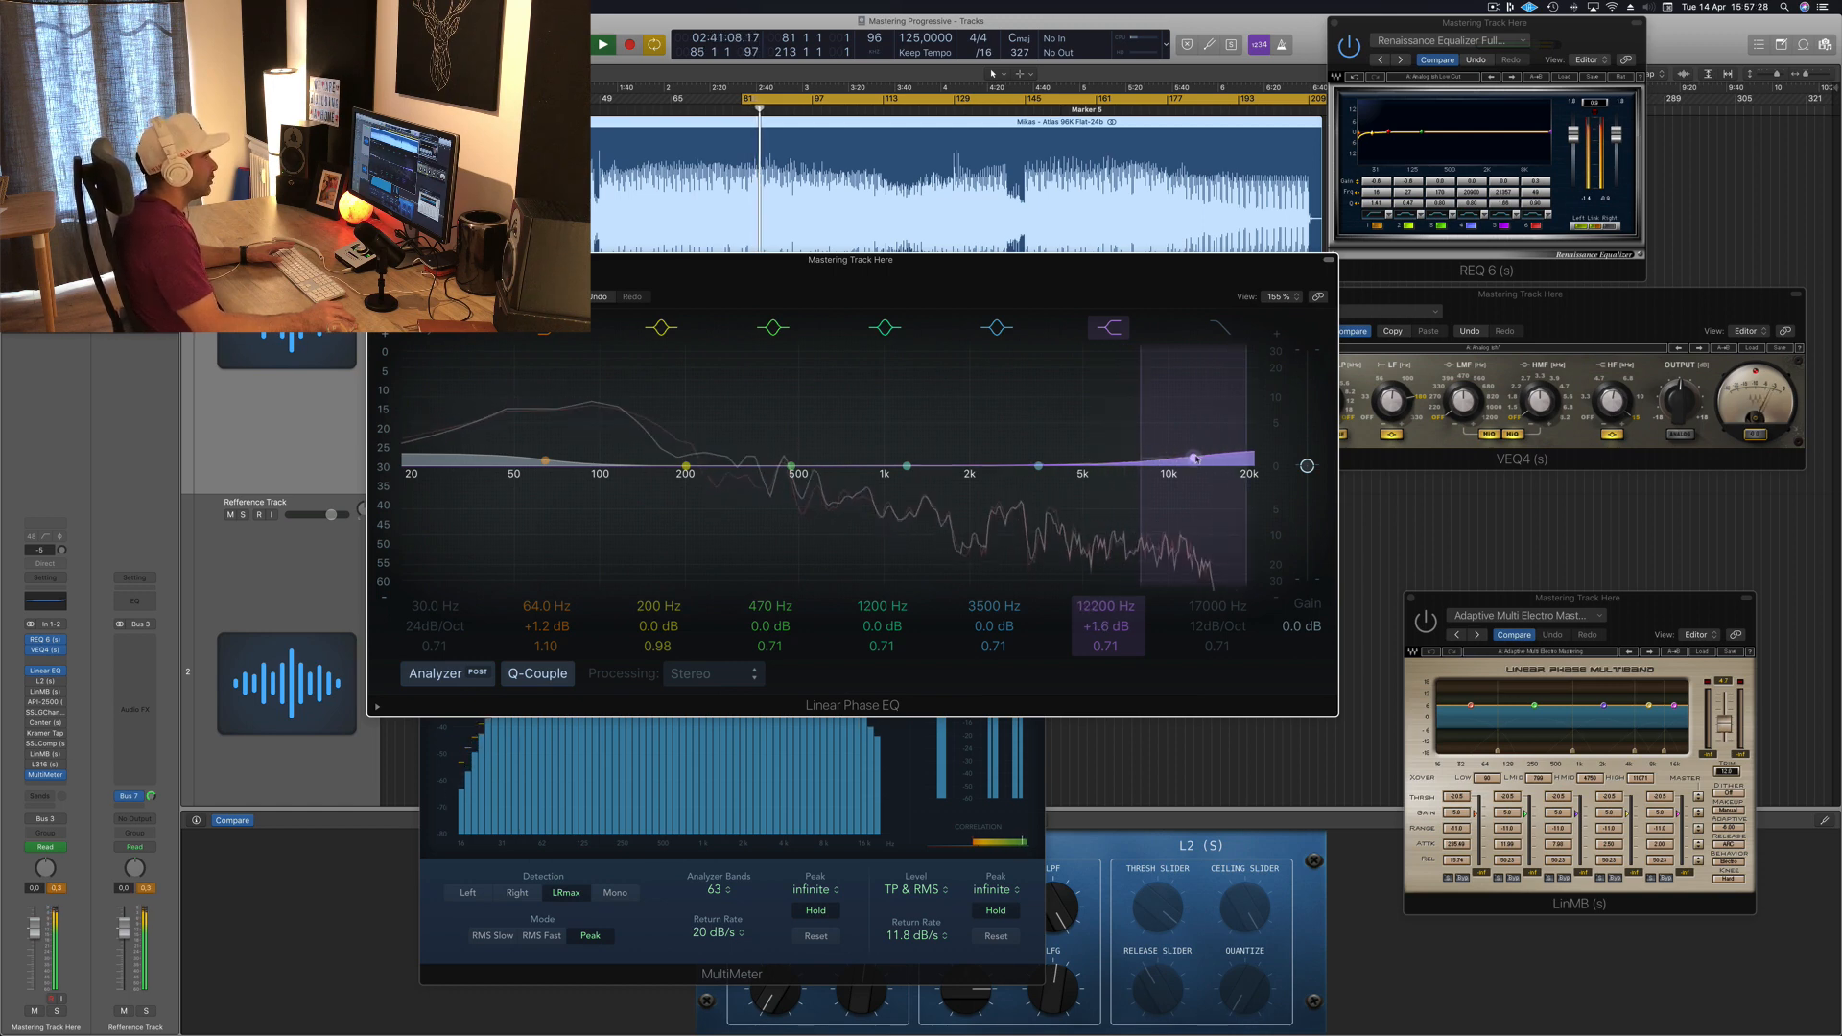
Step: Turn the 3500 Hz band into a cut at 5800 Hz of -0.9 dB with a Q of 1.70
drag(1038, 466, 1094, 472)
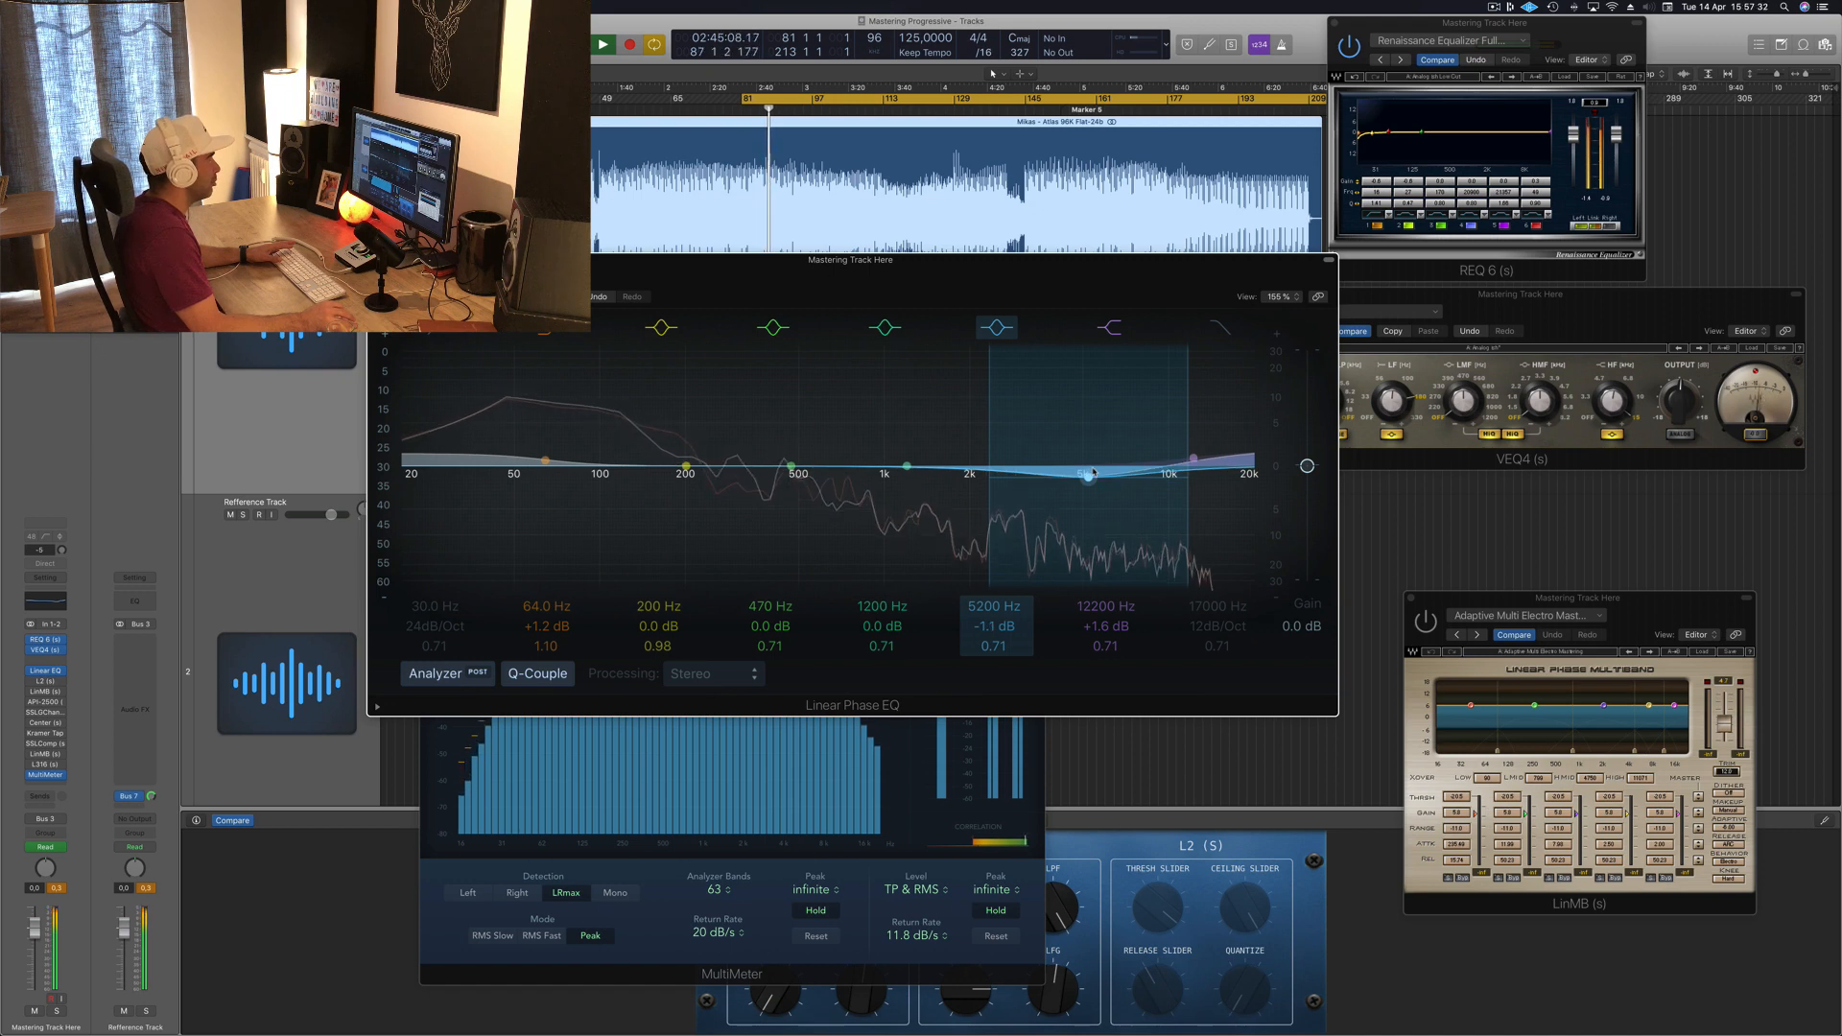
drag(993, 647, 994, 606)
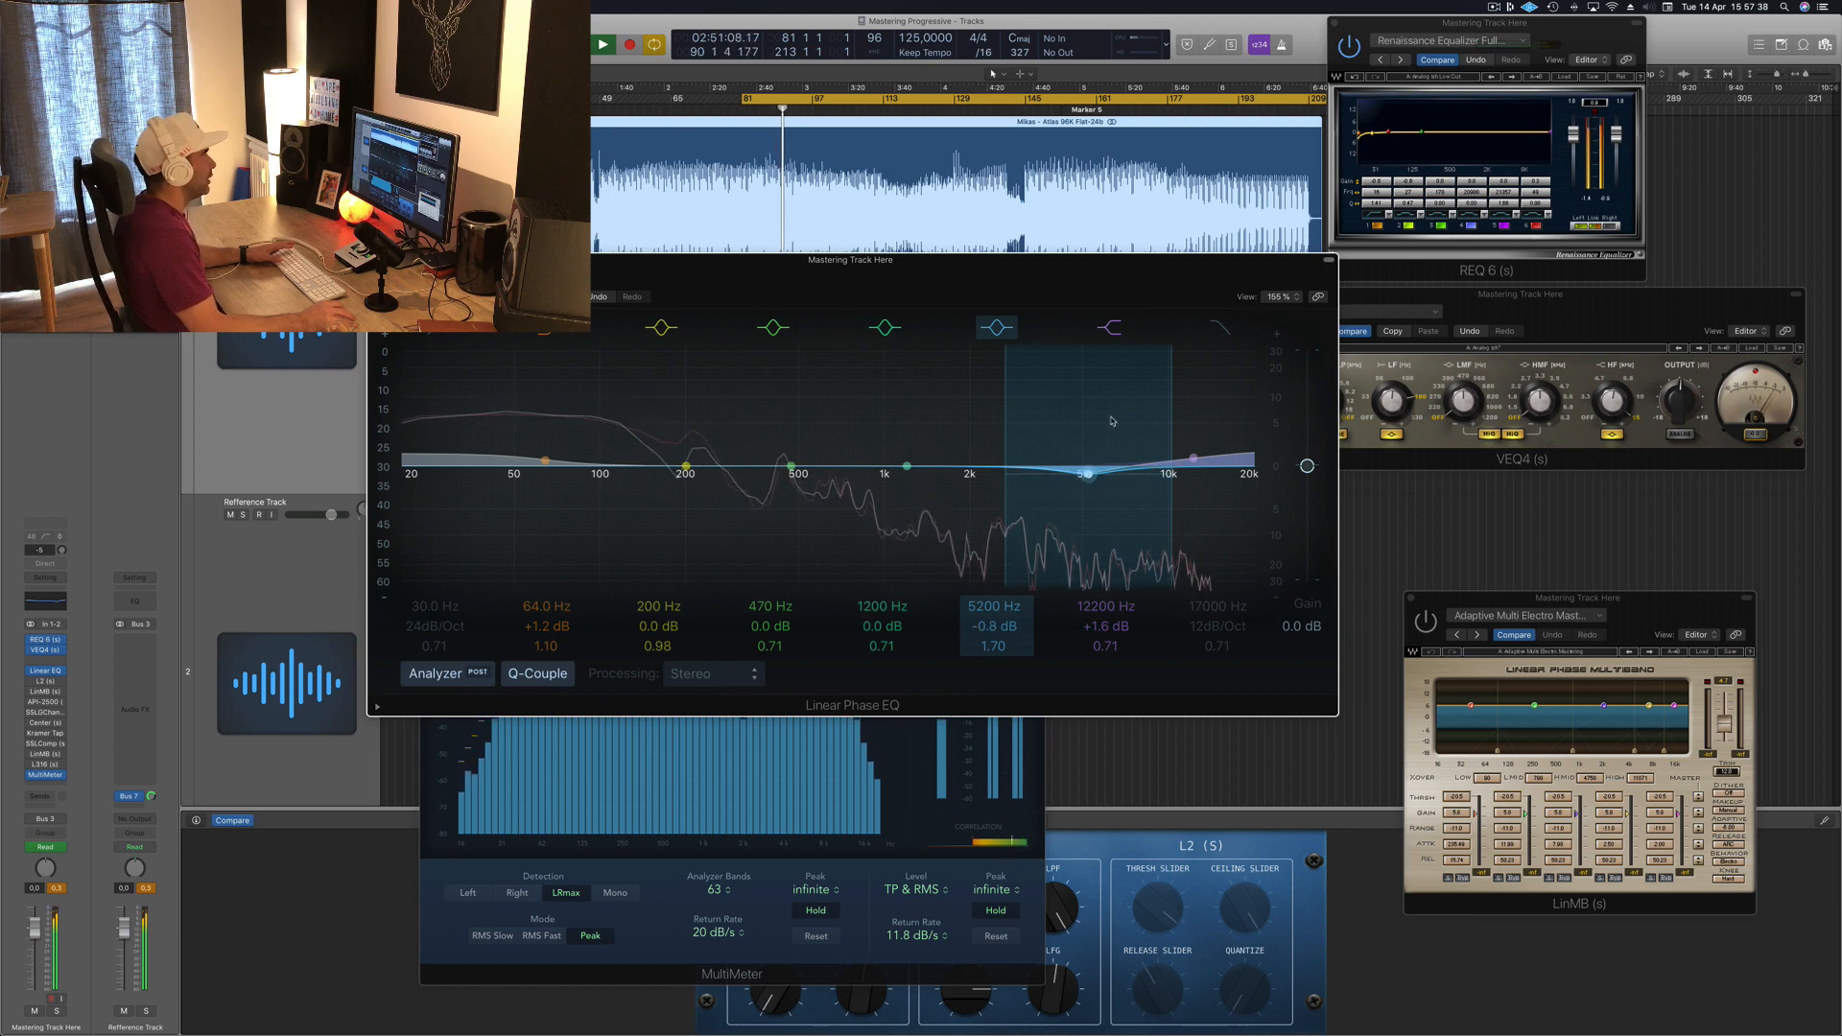
drag(1088, 474, 1101, 475)
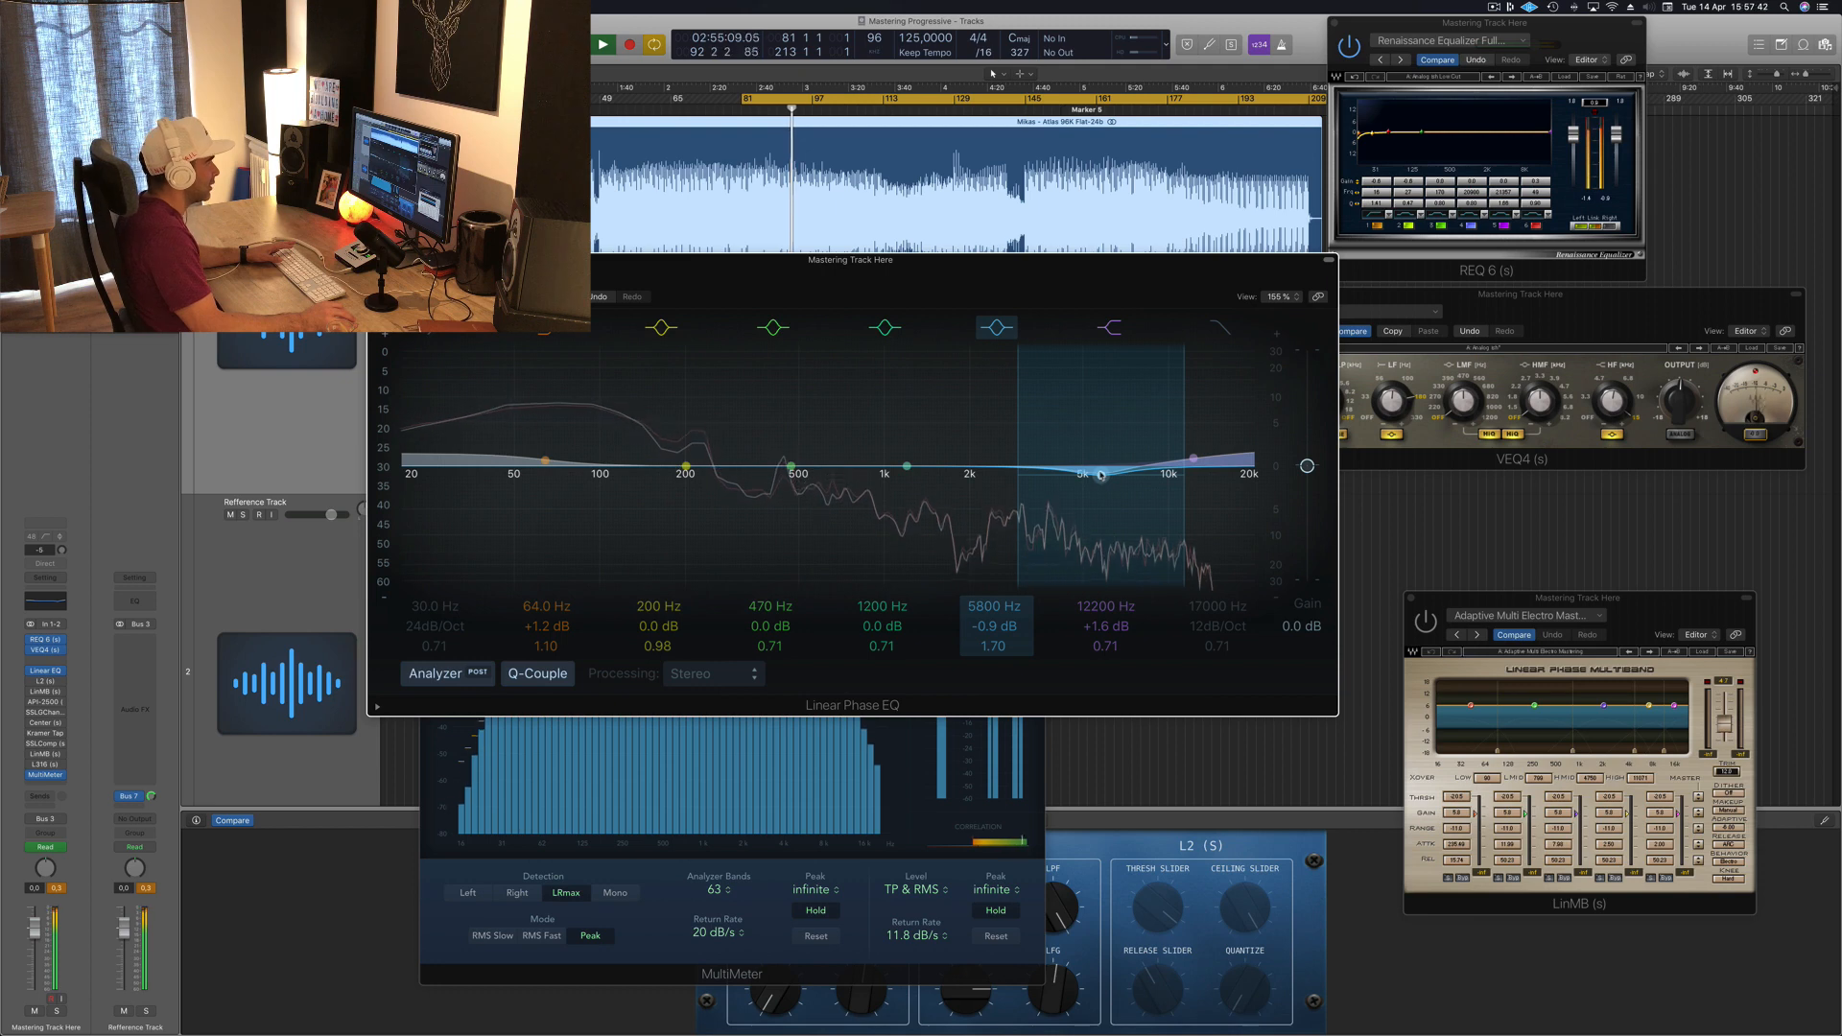
Step: Compare the mix with the Linear Phase EQ bypassed and active during playback
key(space)
key(space)
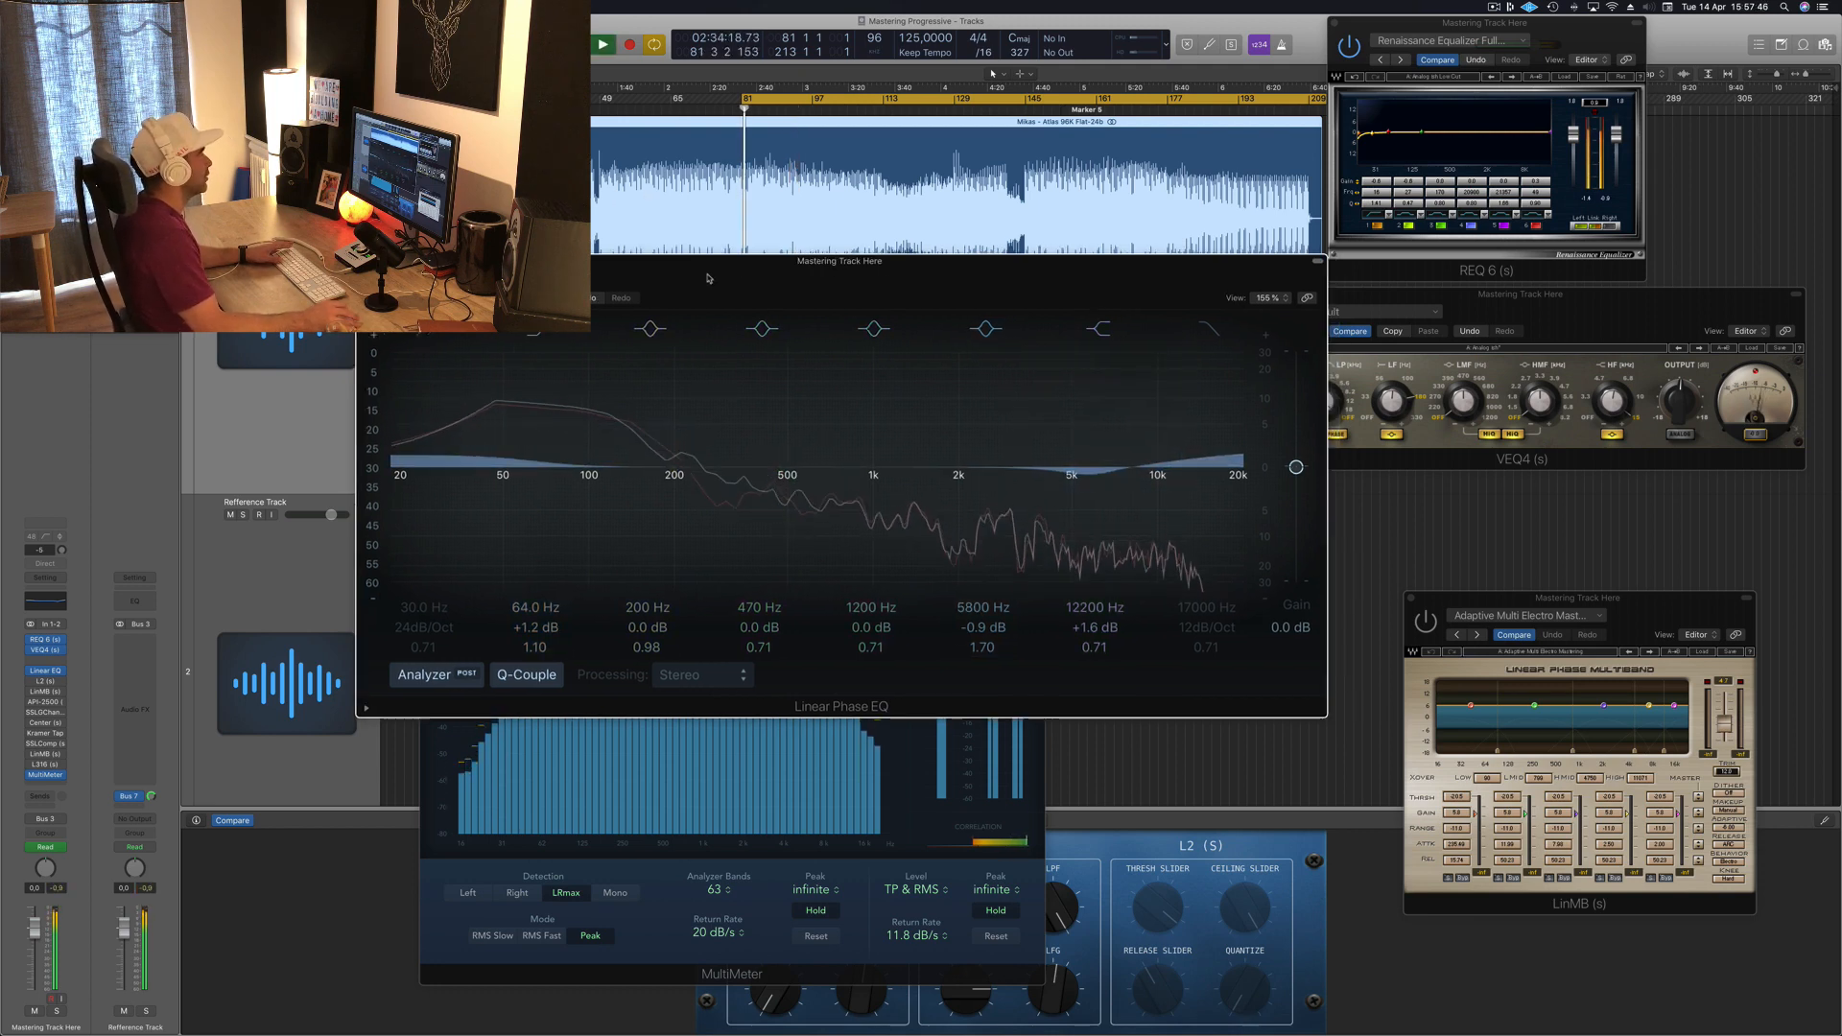
drag(707, 279, 714, 283)
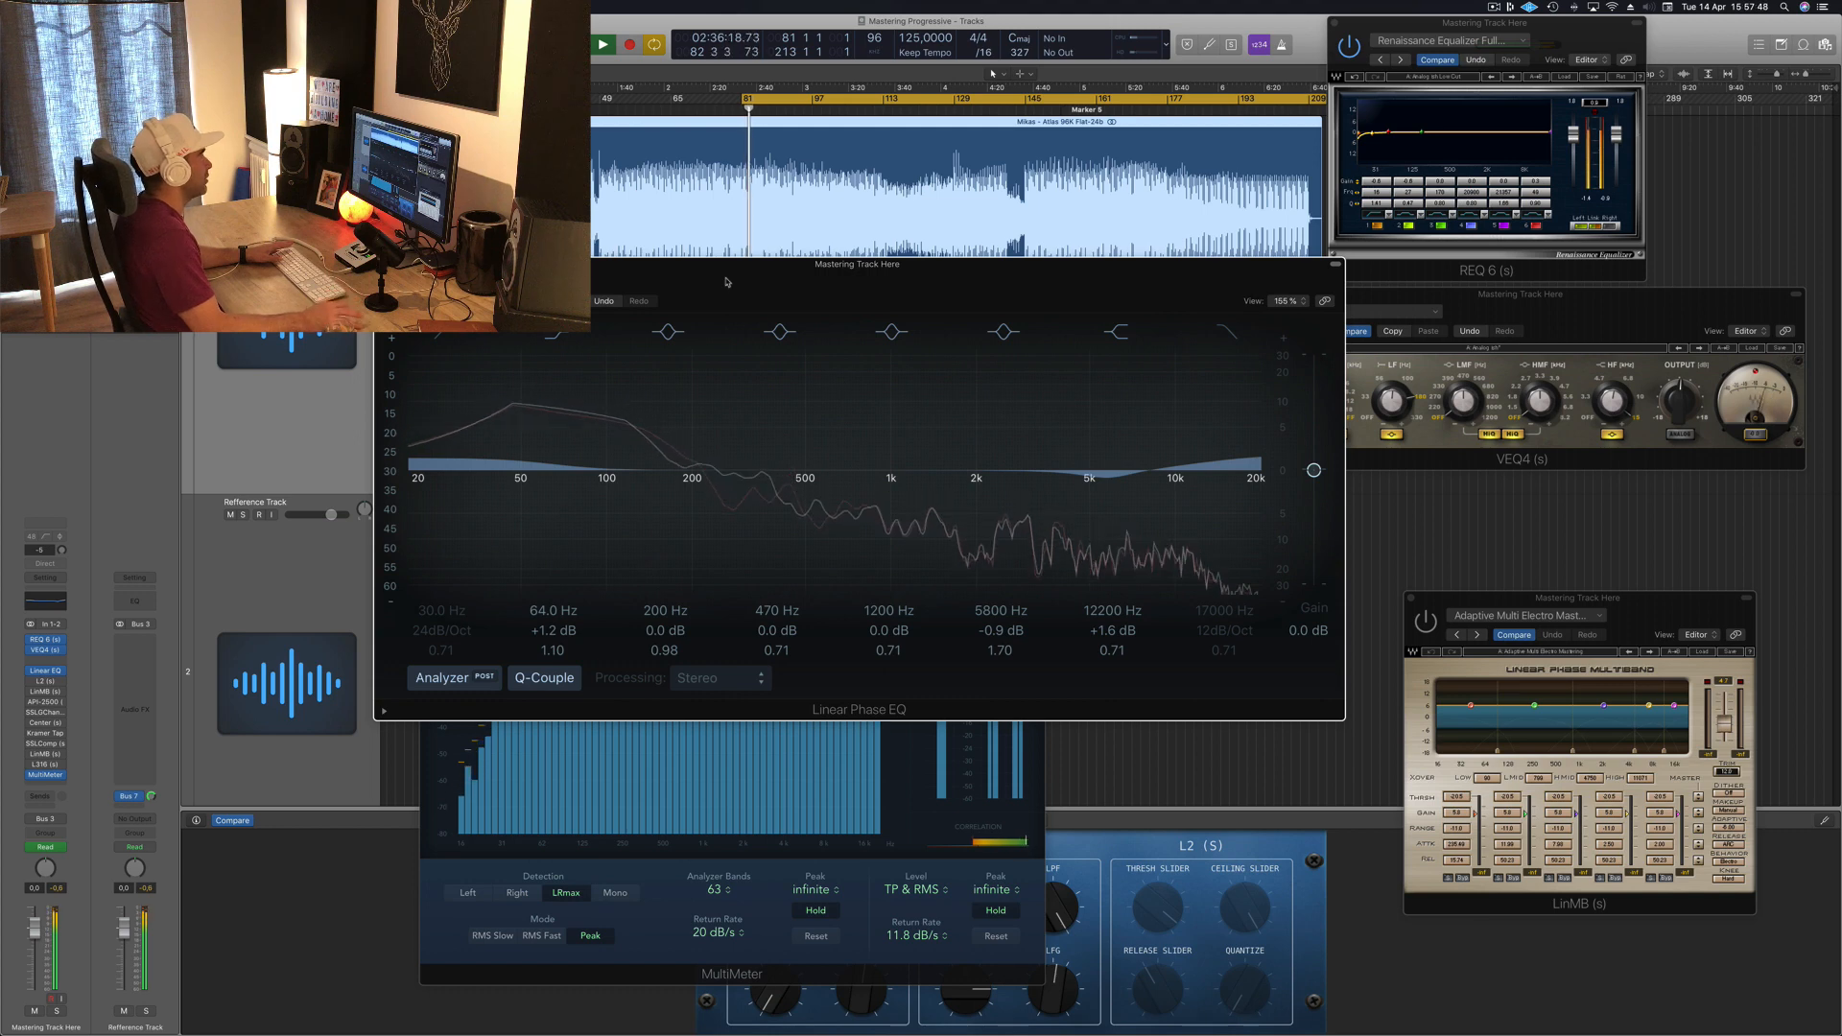
click(395, 288)
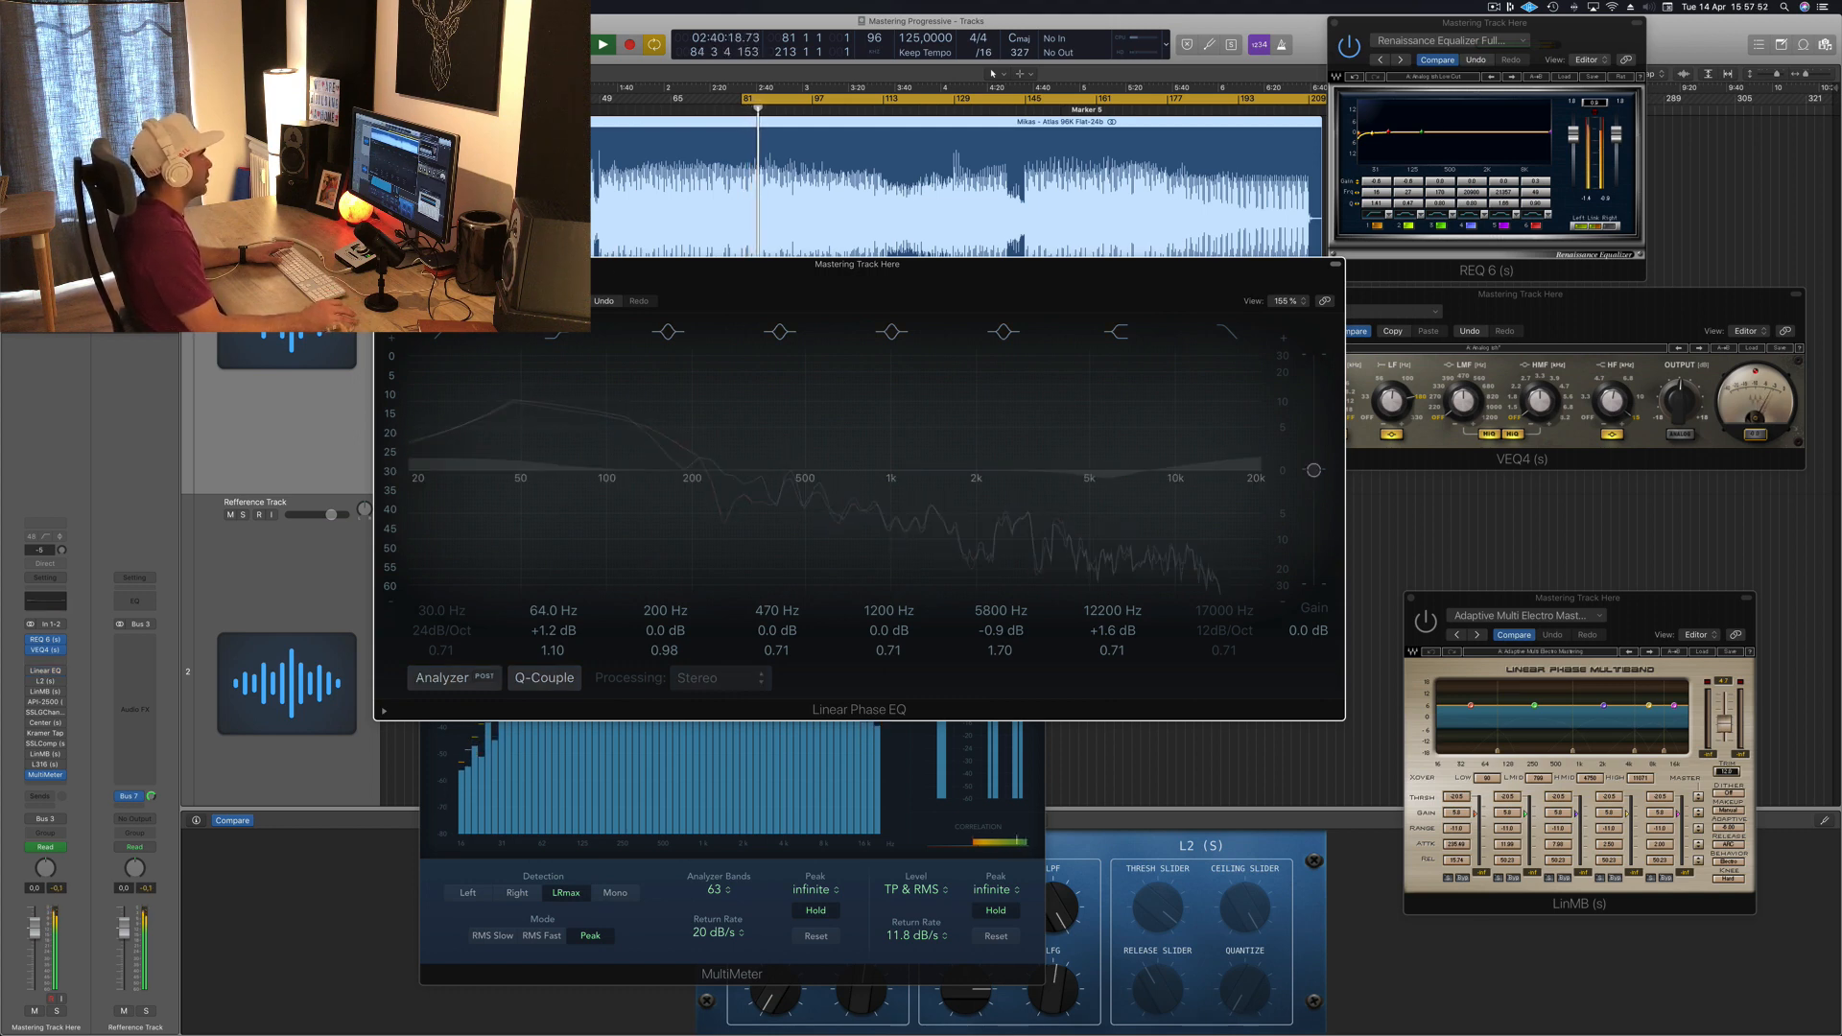
click(395, 288)
Step: Close the Linear Phase EQ and open the L2 limiter plugin from the master insert slot
drag(1051, 285, 1172, 288)
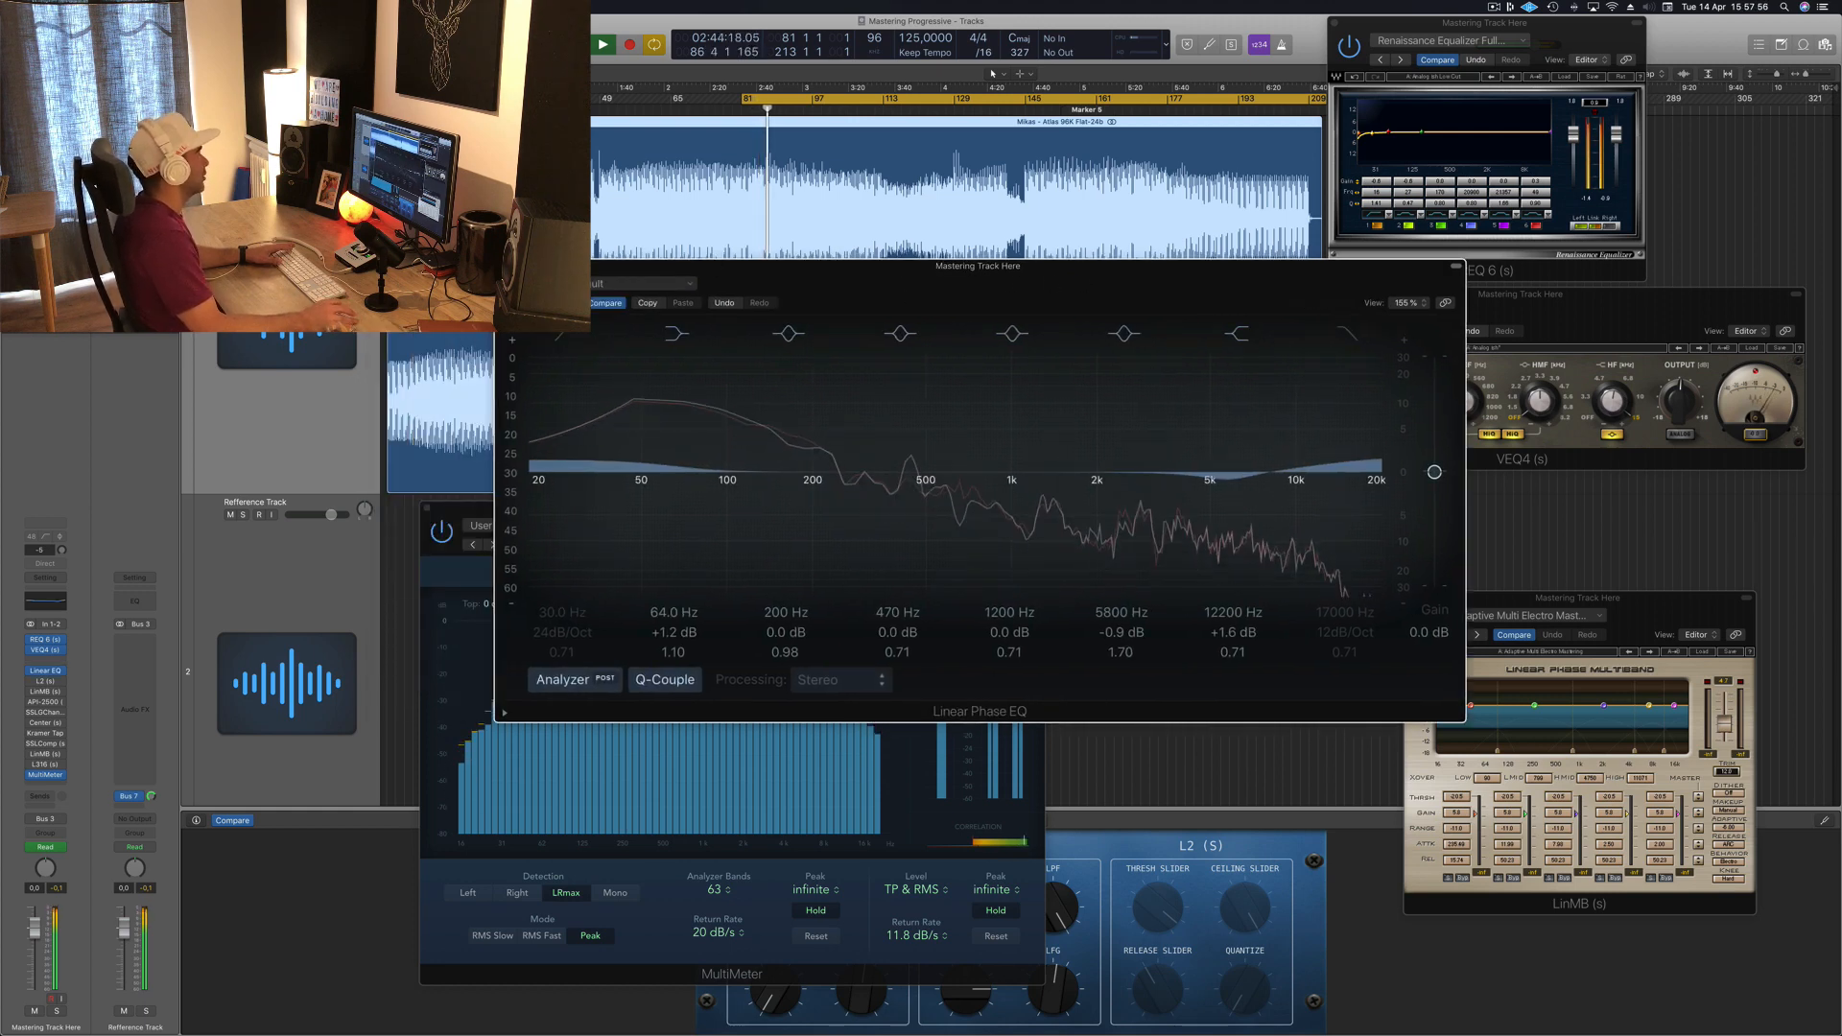
click(502, 265)
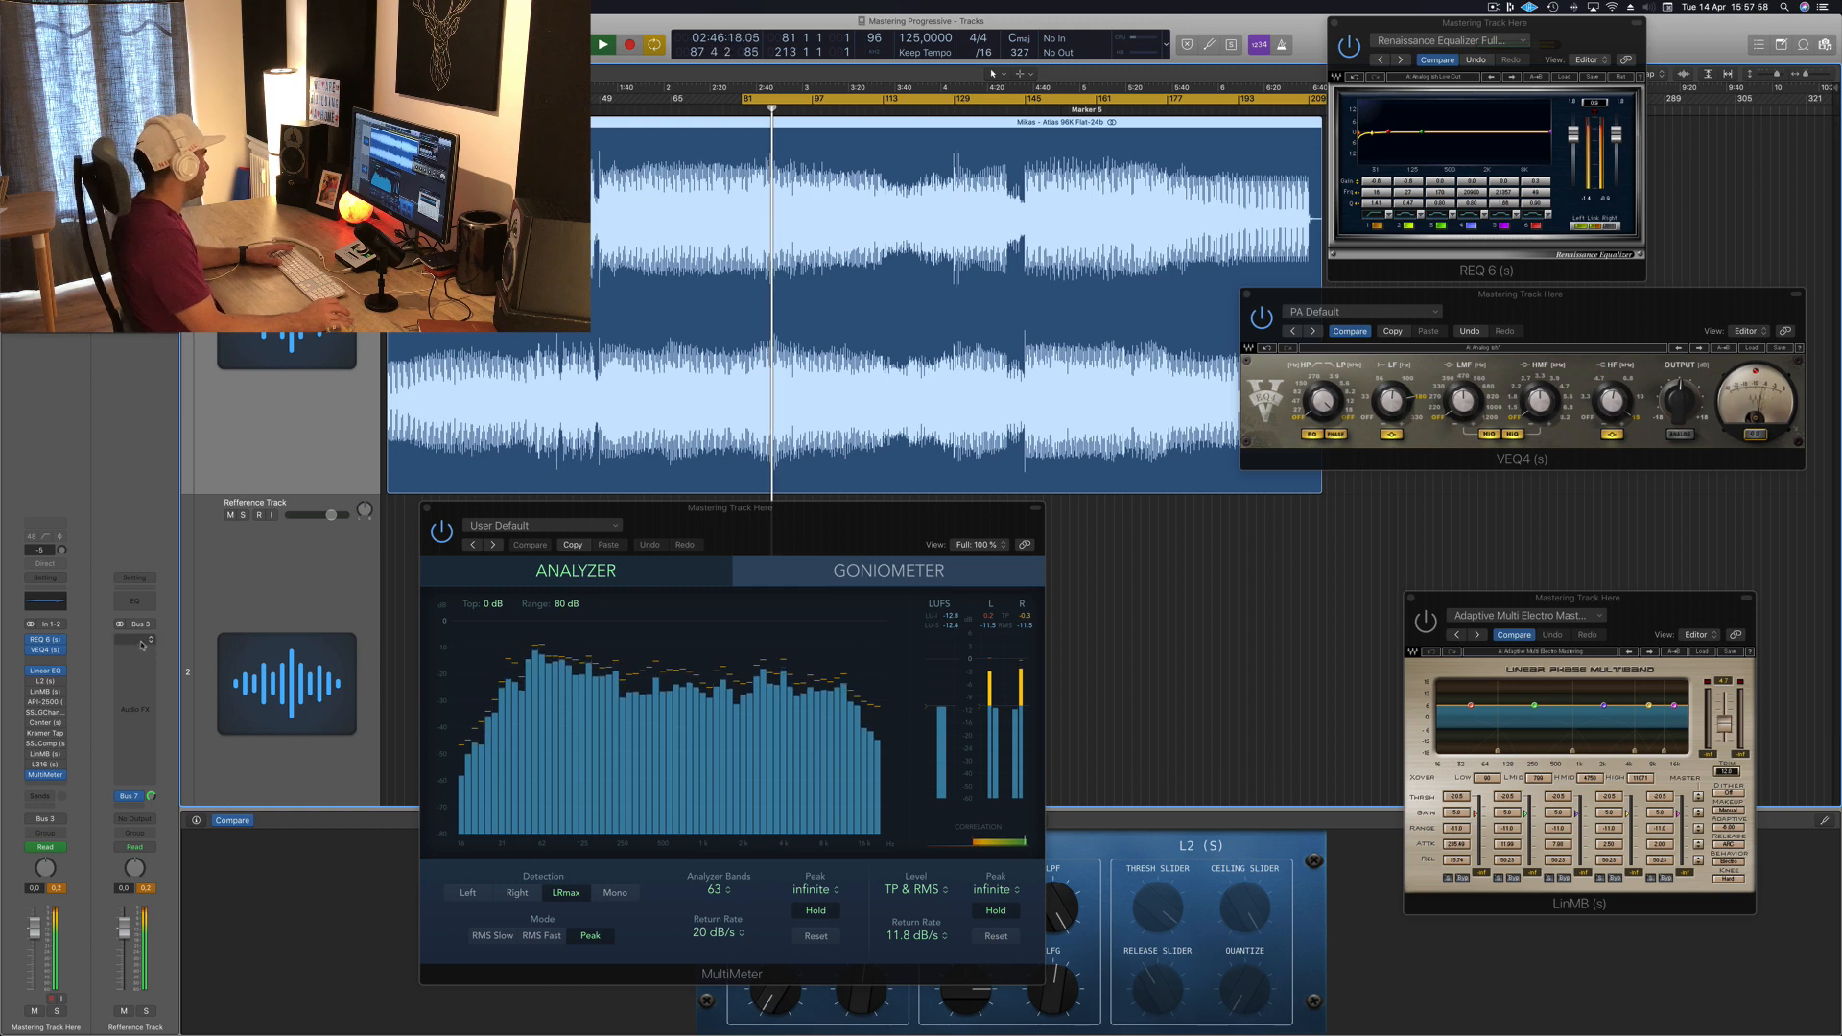
click(45, 684)
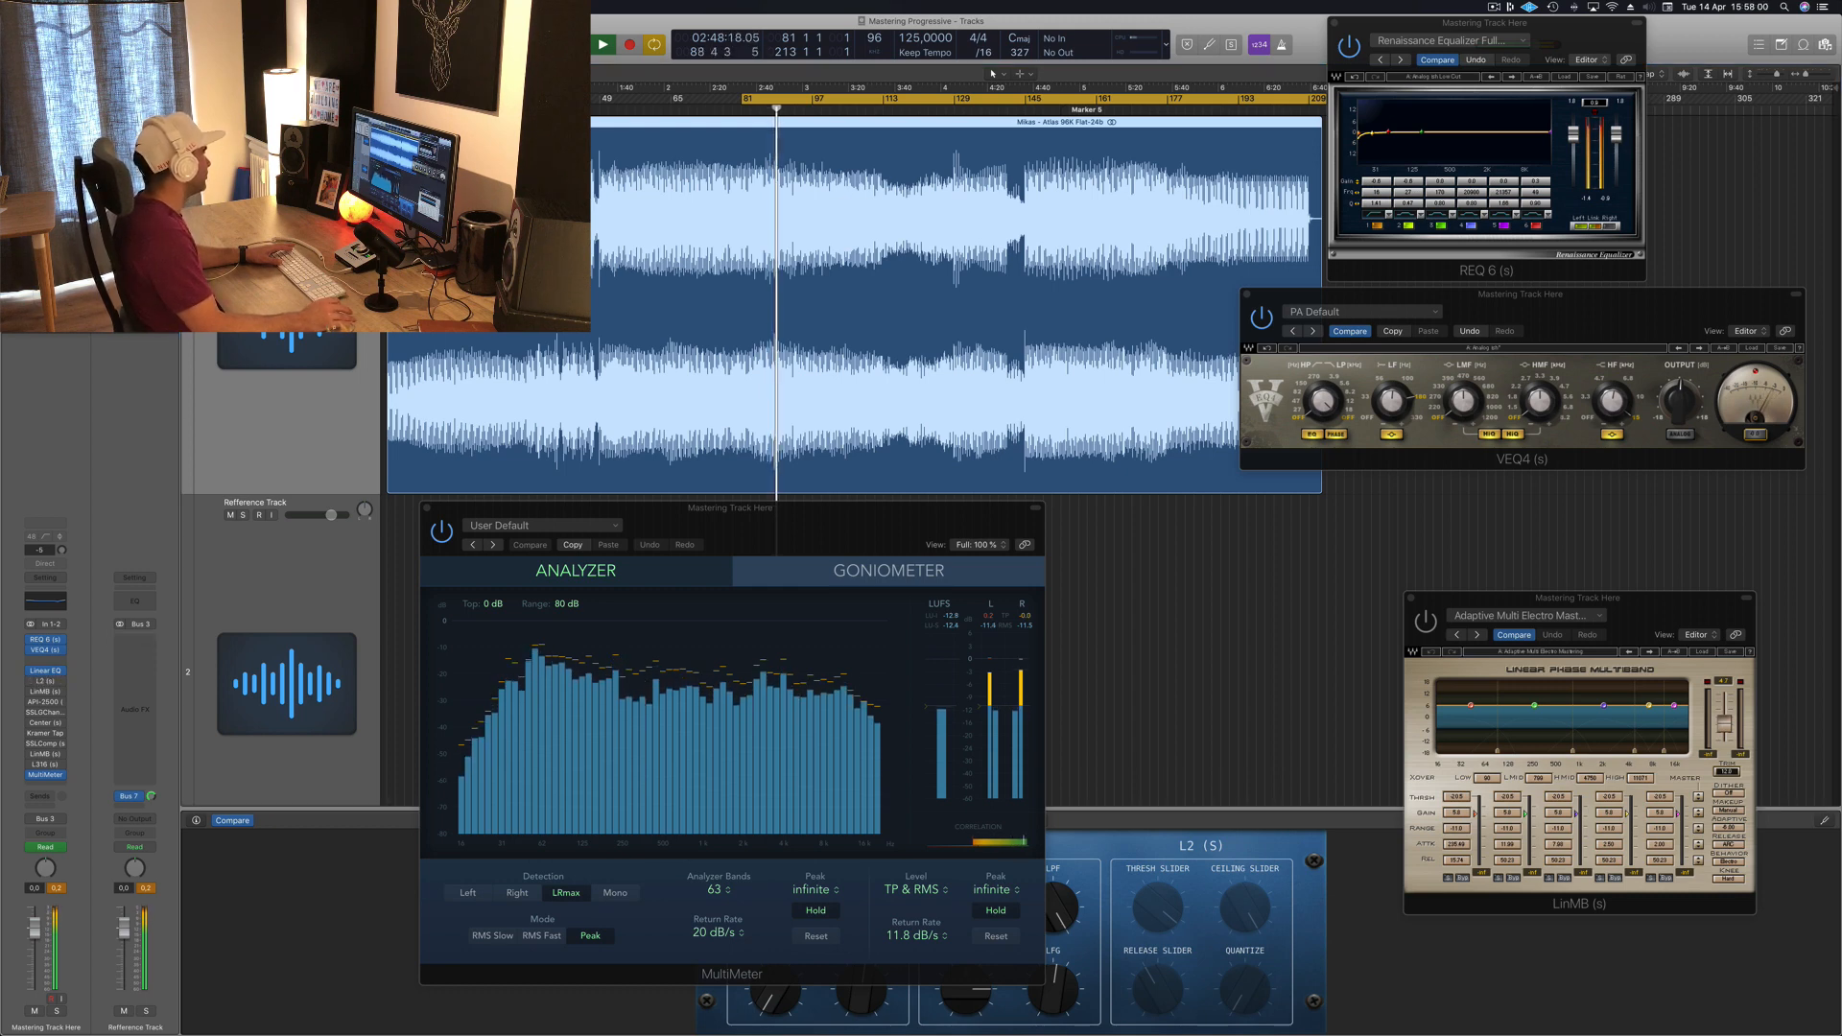
drag(1650, 275, 1459, 436)
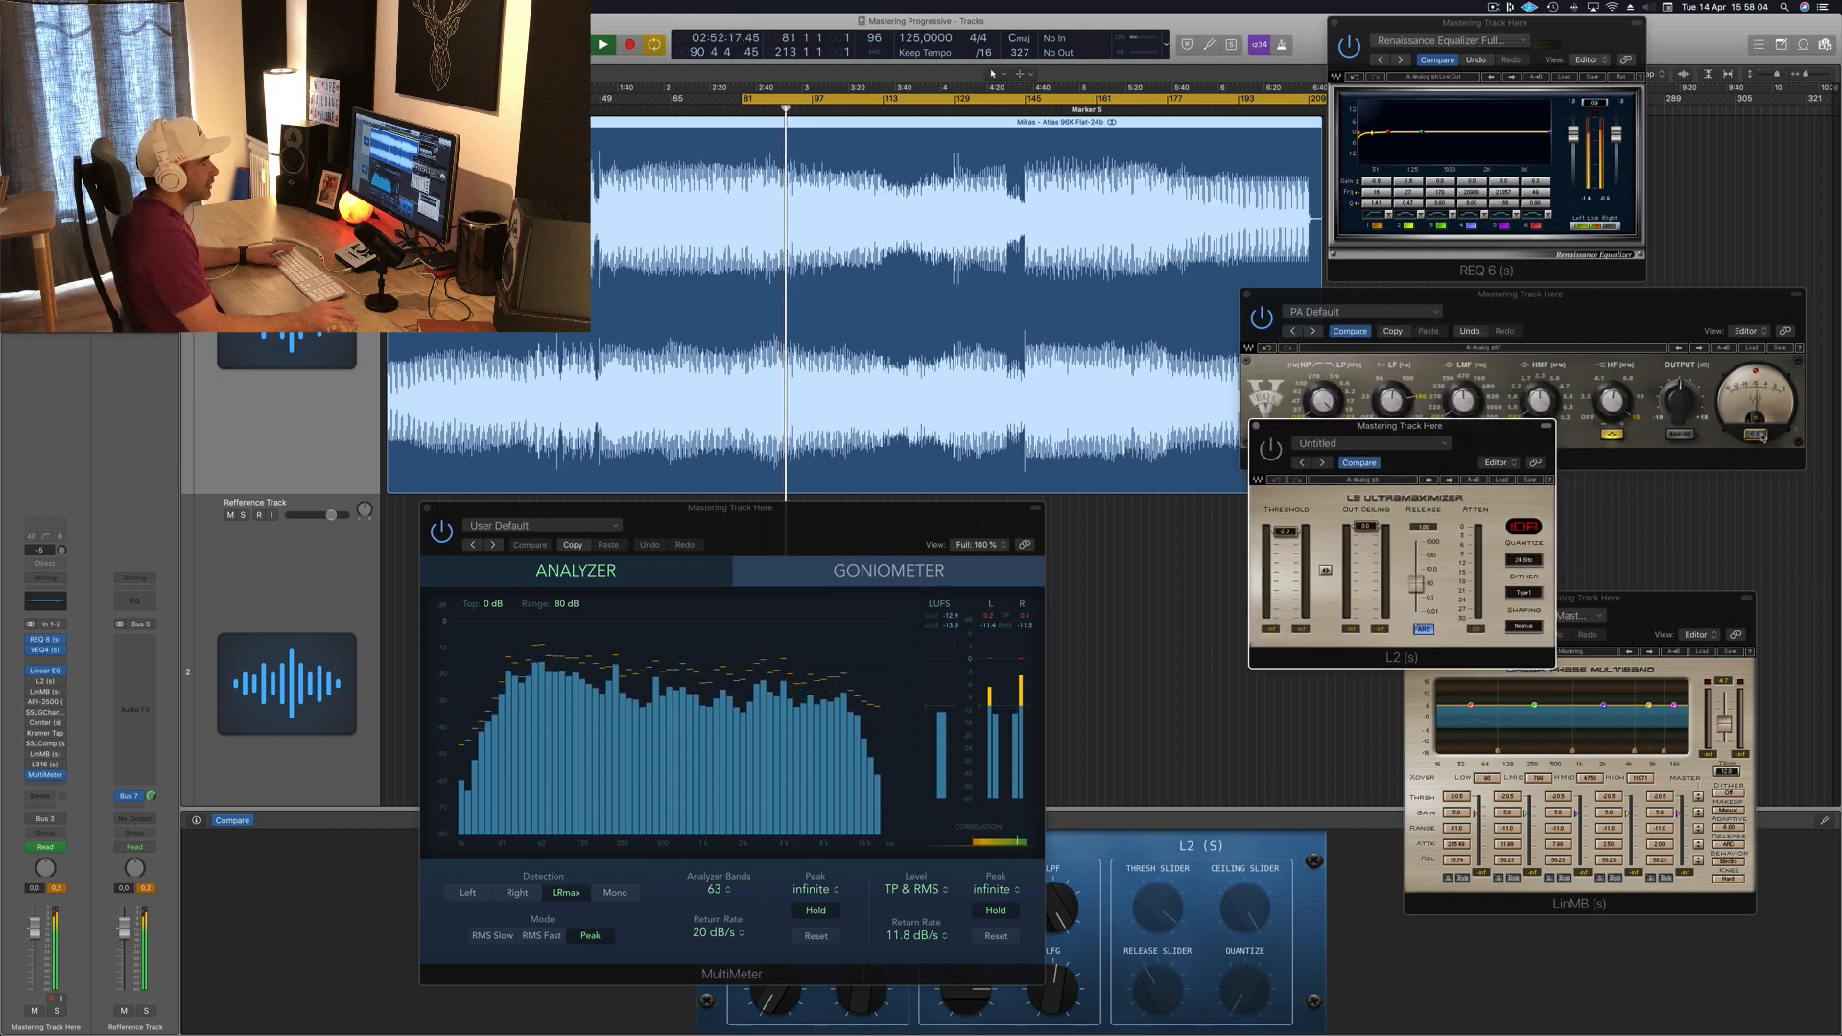
Step: Arrange the L2 limiter window beside the other plugin windows and play the track to audition the chain
click(1477, 311)
click(1405, 540)
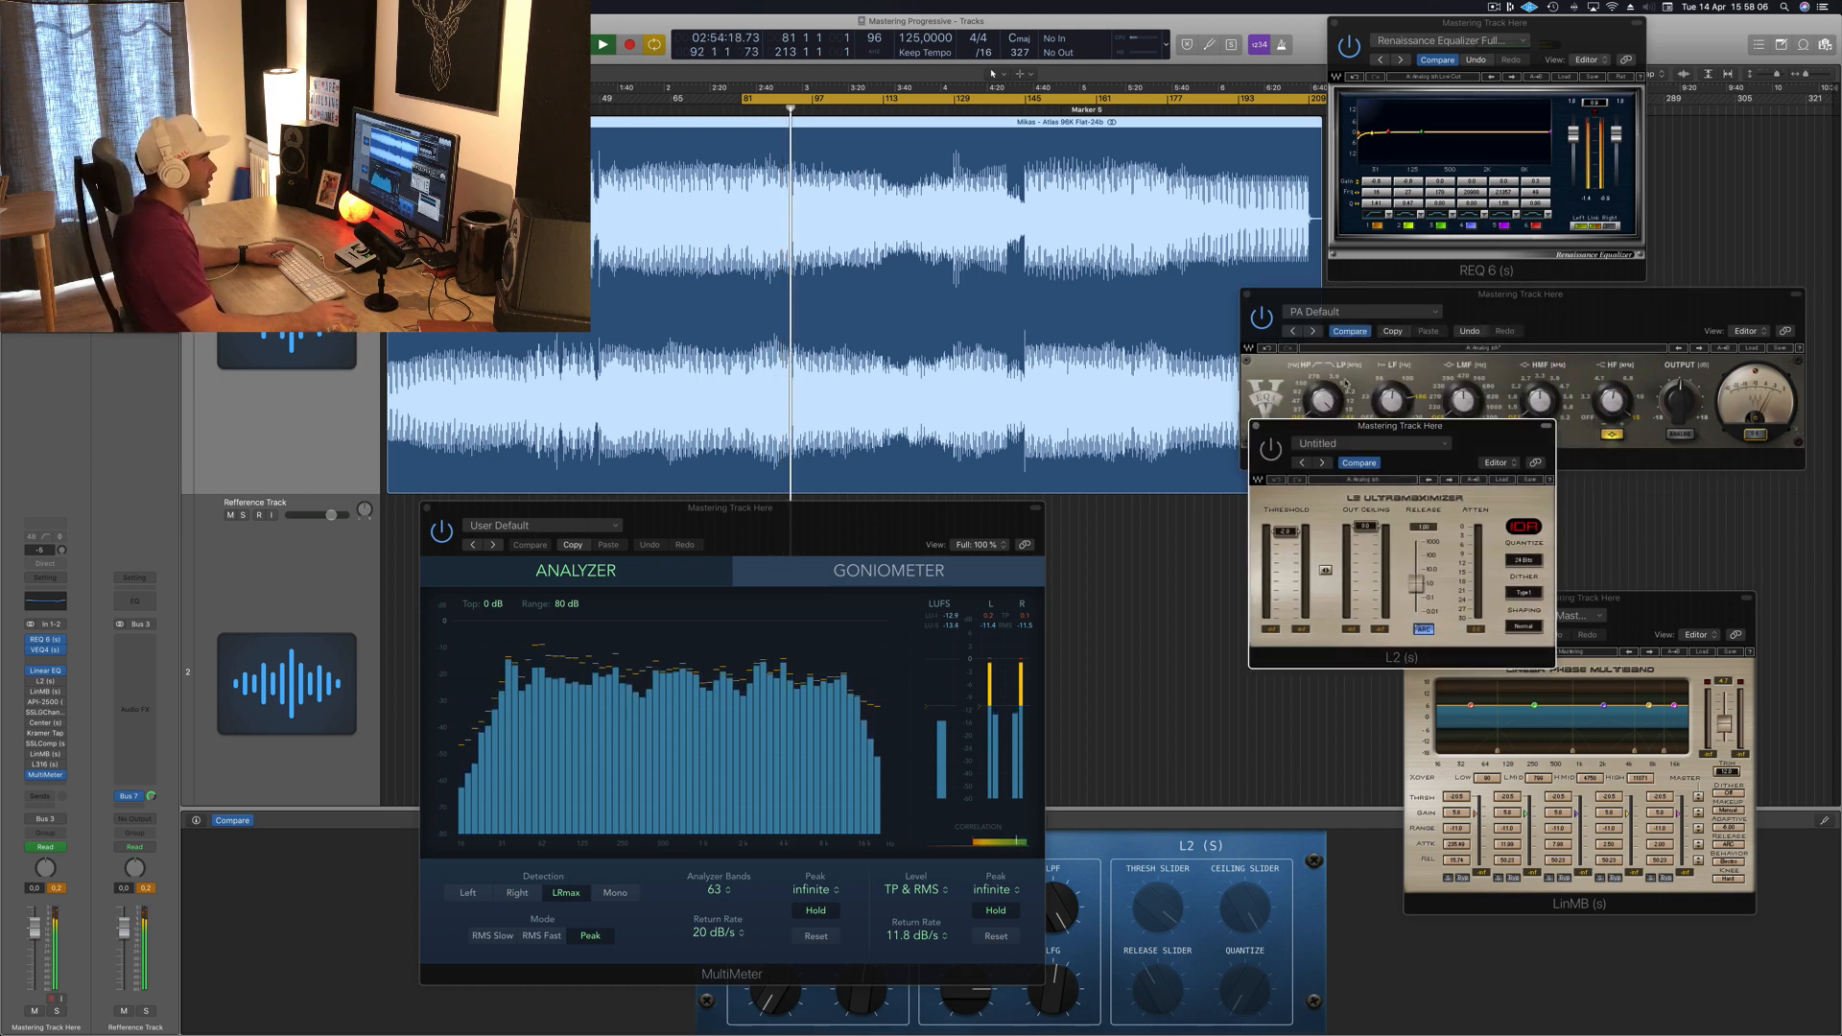
drag(1360, 438, 1438, 393)
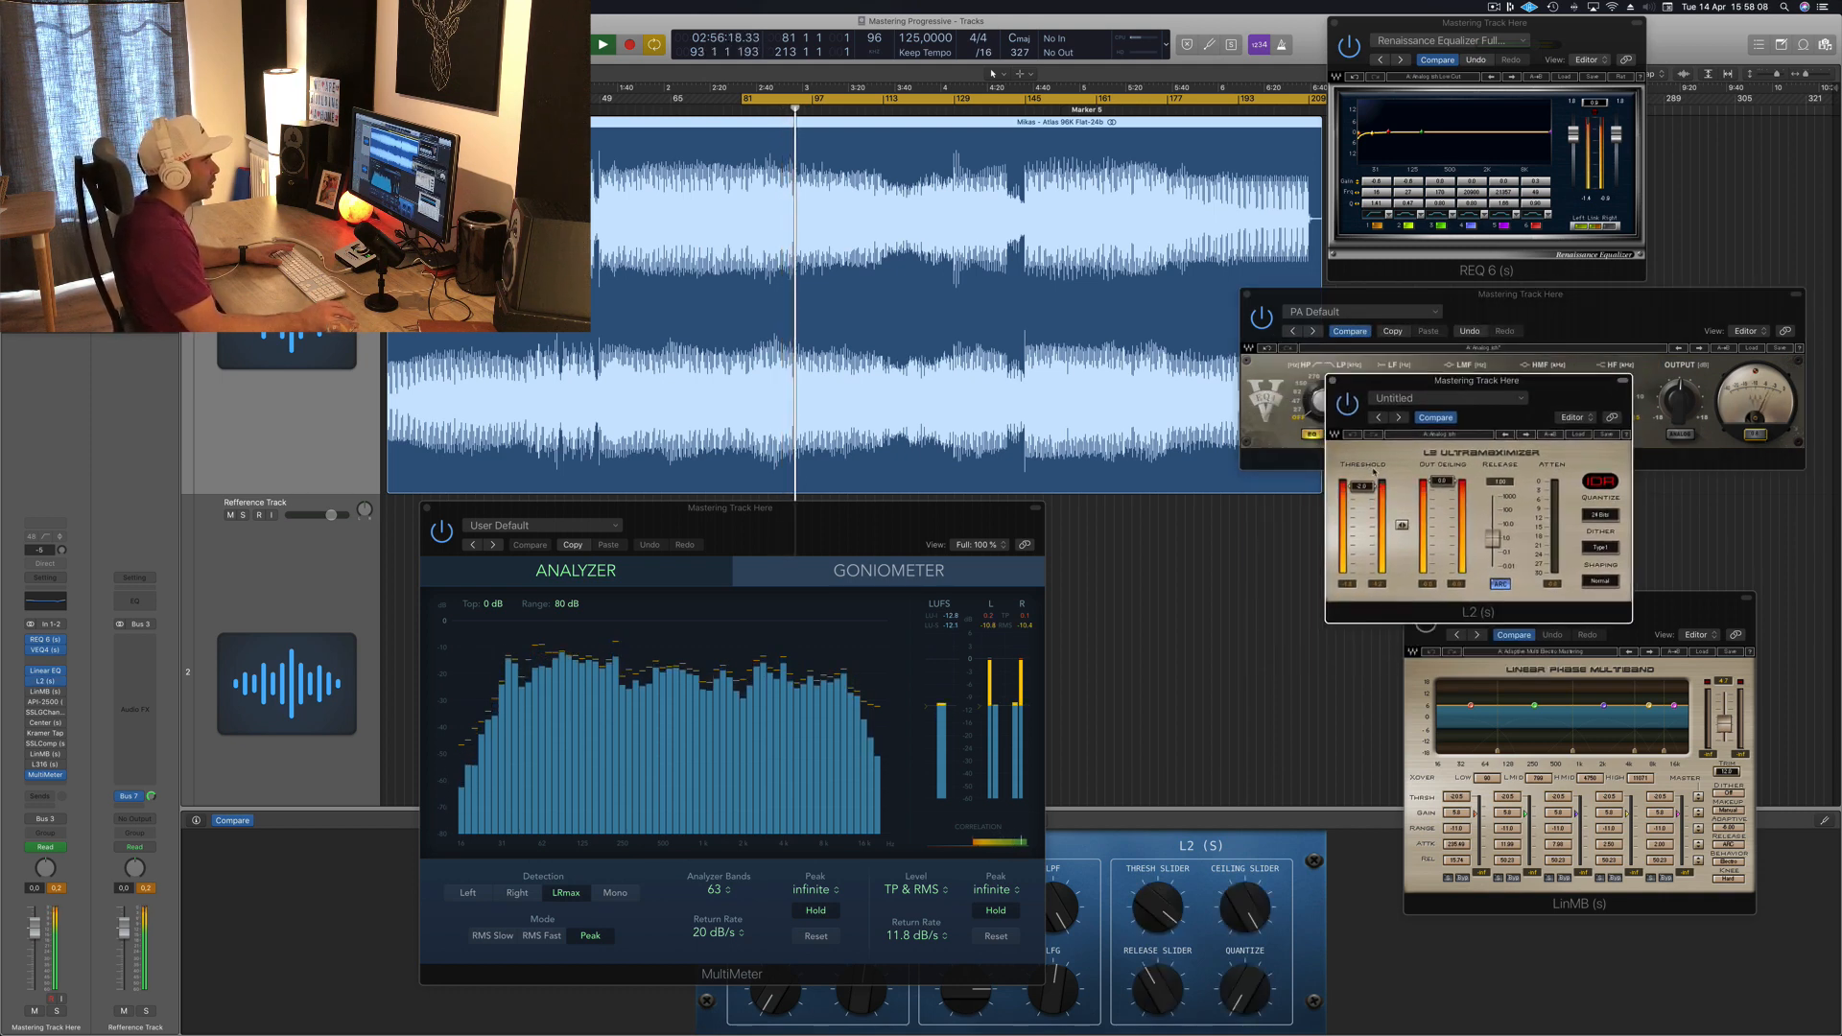
key(space)
key(space)
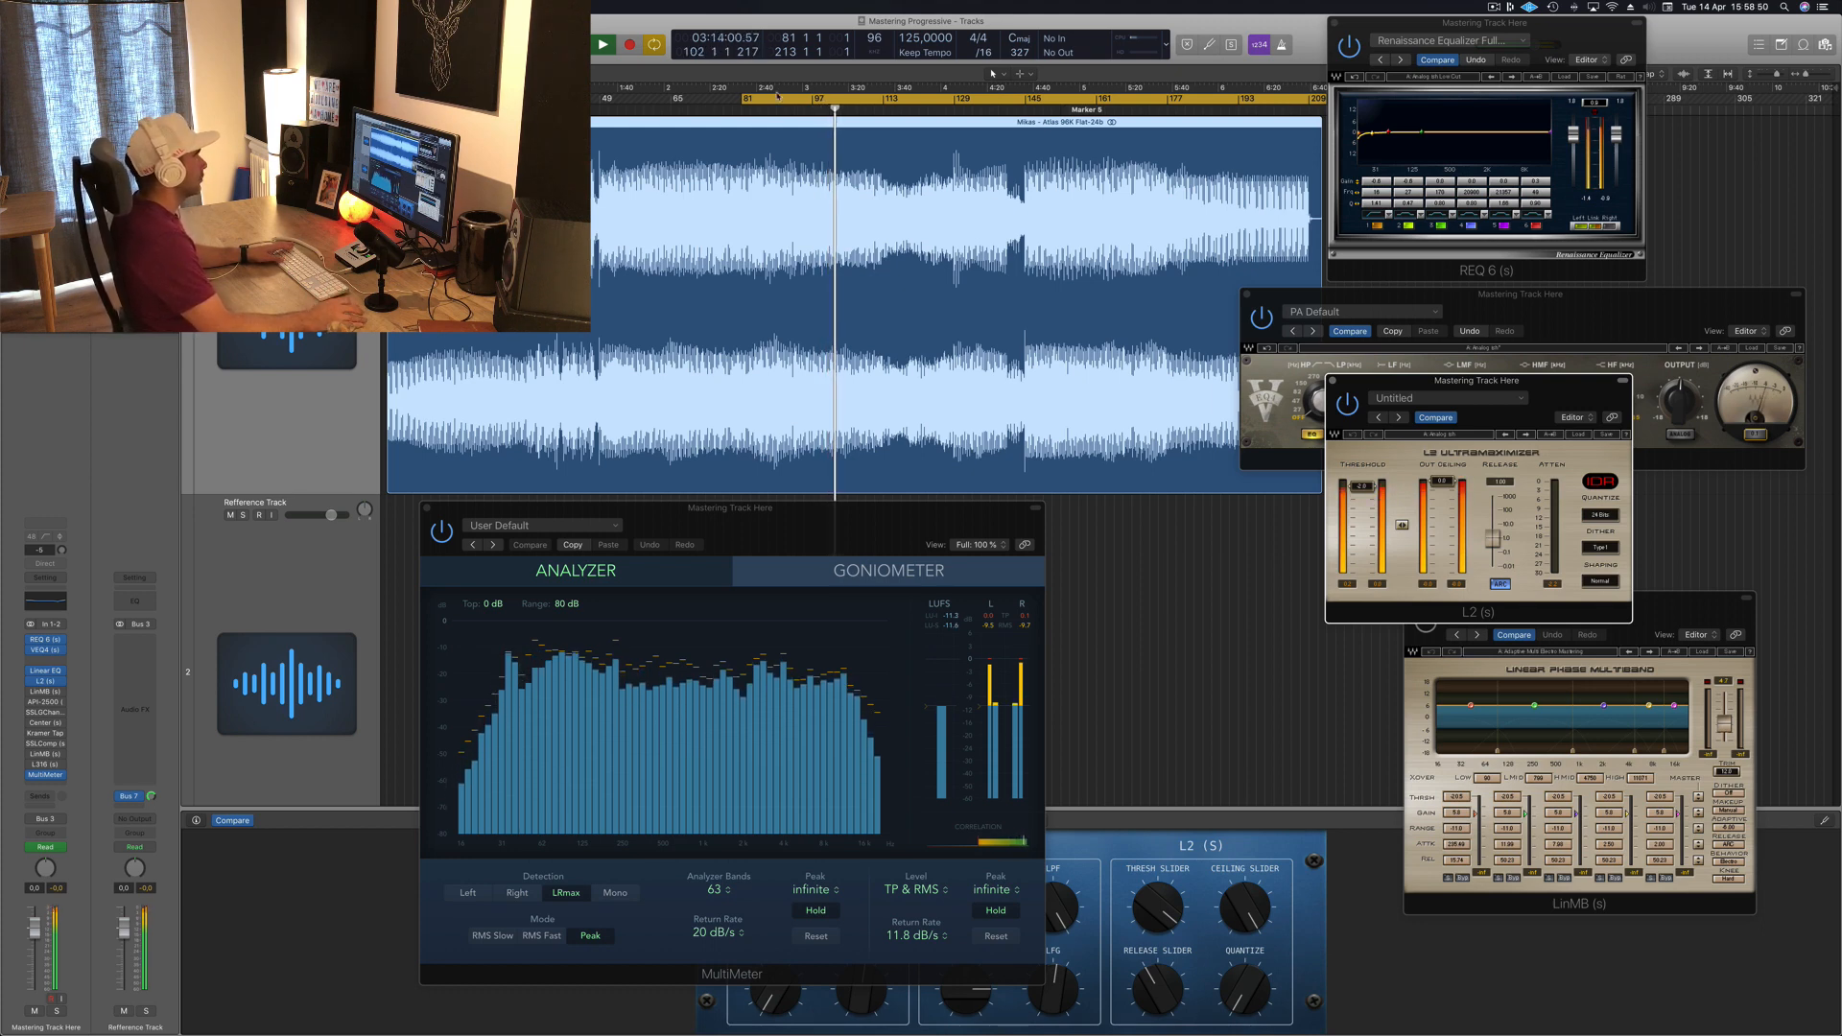
Step: Move the playhead back to an earlier point in the song and audition the mix again
mouse_move(742, 97)
drag(741, 97, 670, 99)
key(space)
key(space)
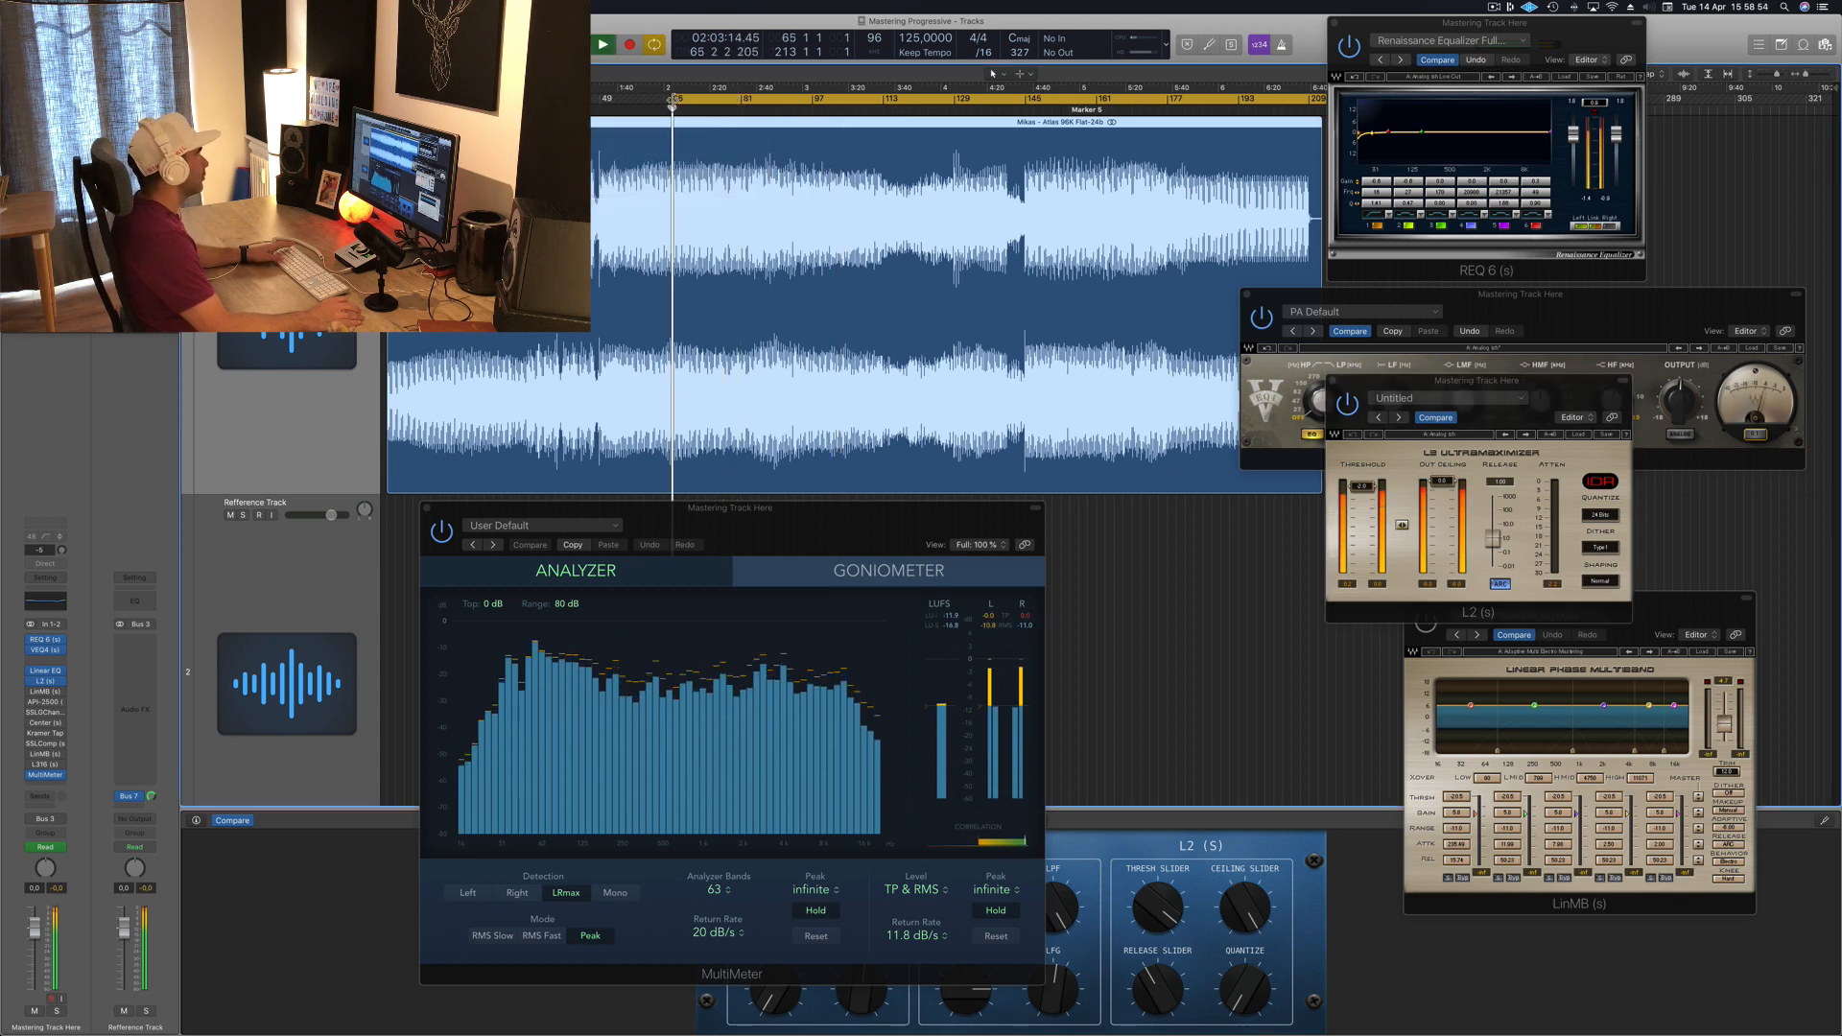
mouse_move(672, 99)
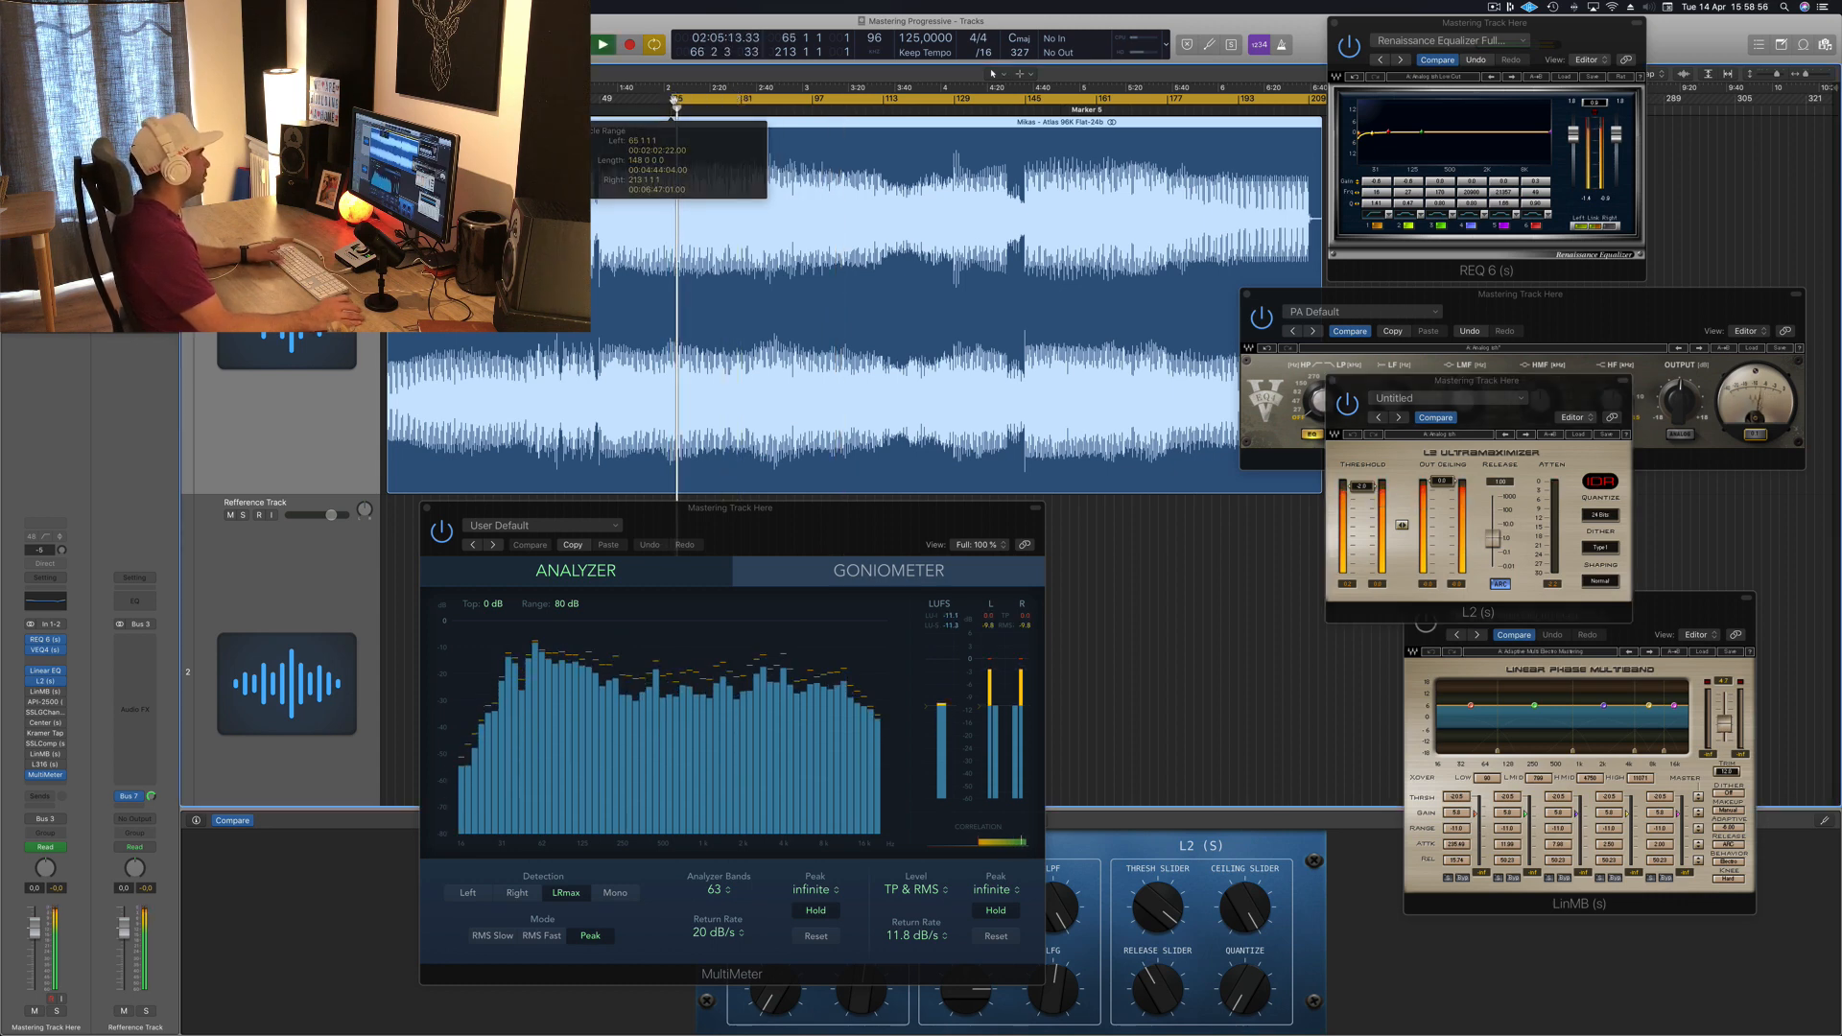
key(space)
key(space)
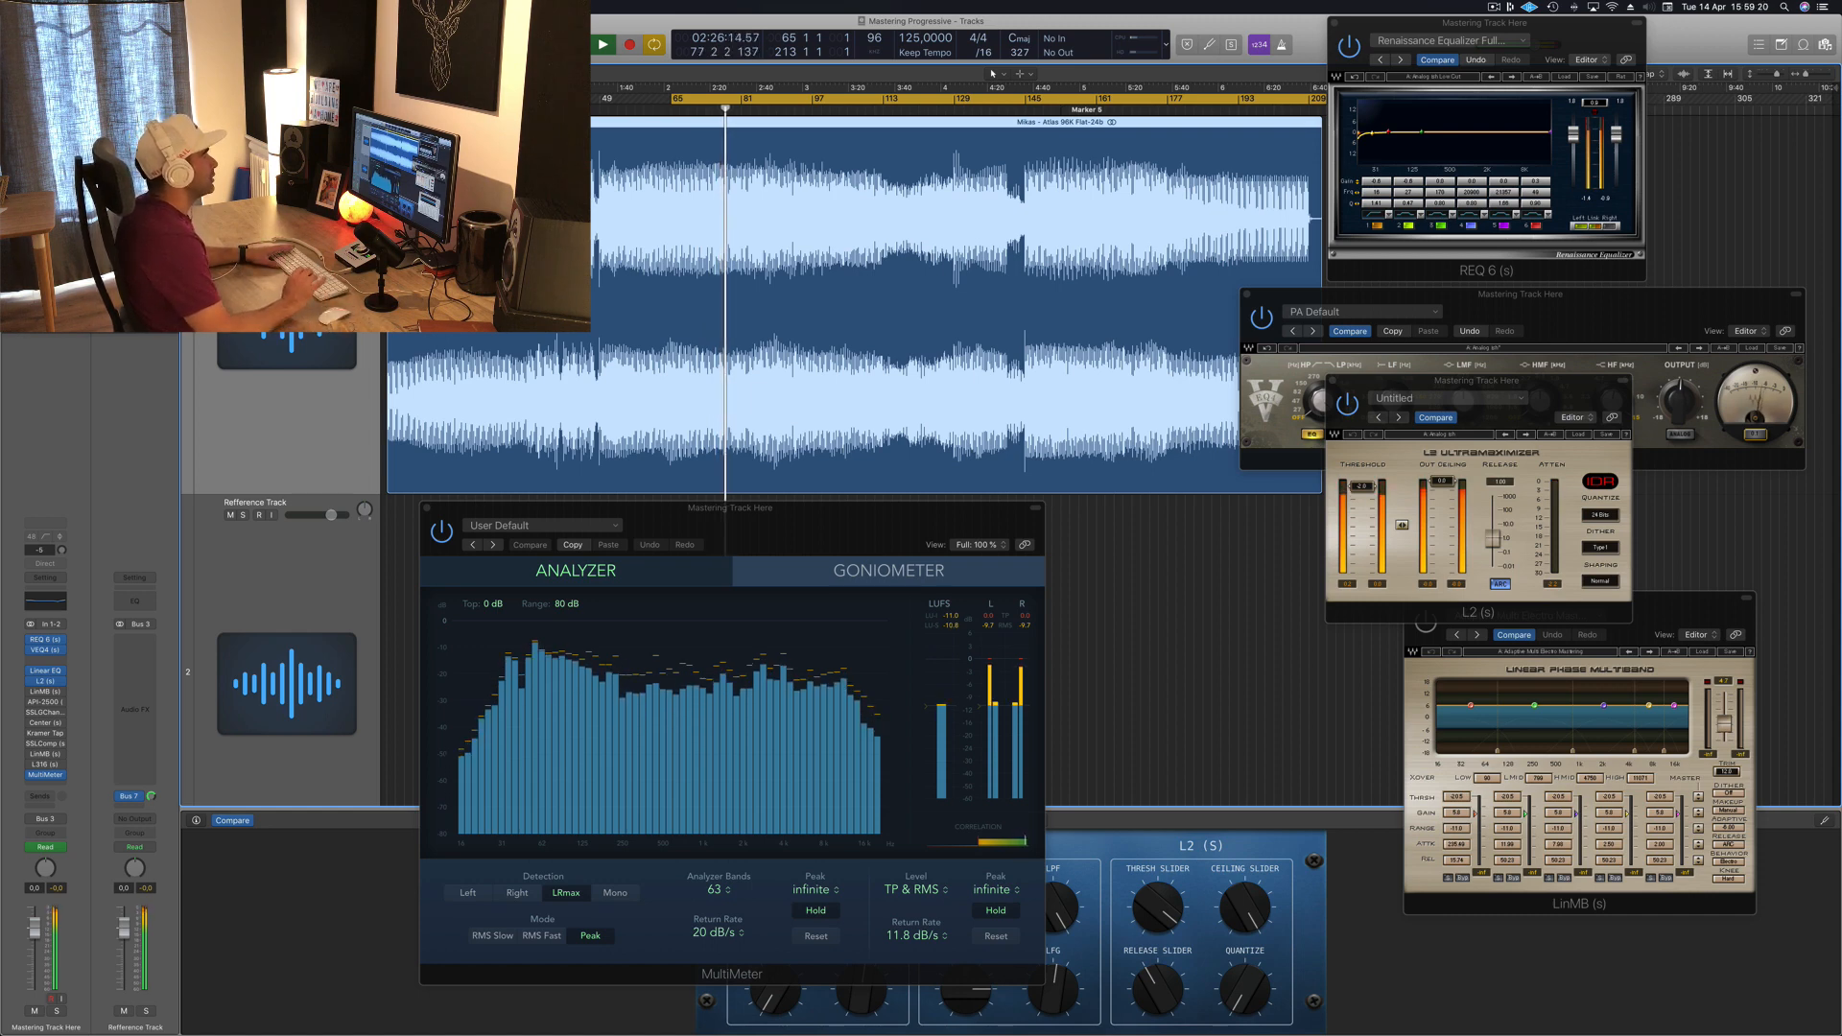
Step: Open the Linear Phase Multiband plugin from the master channel inserts and position its window among the others
click(45, 692)
click(45, 692)
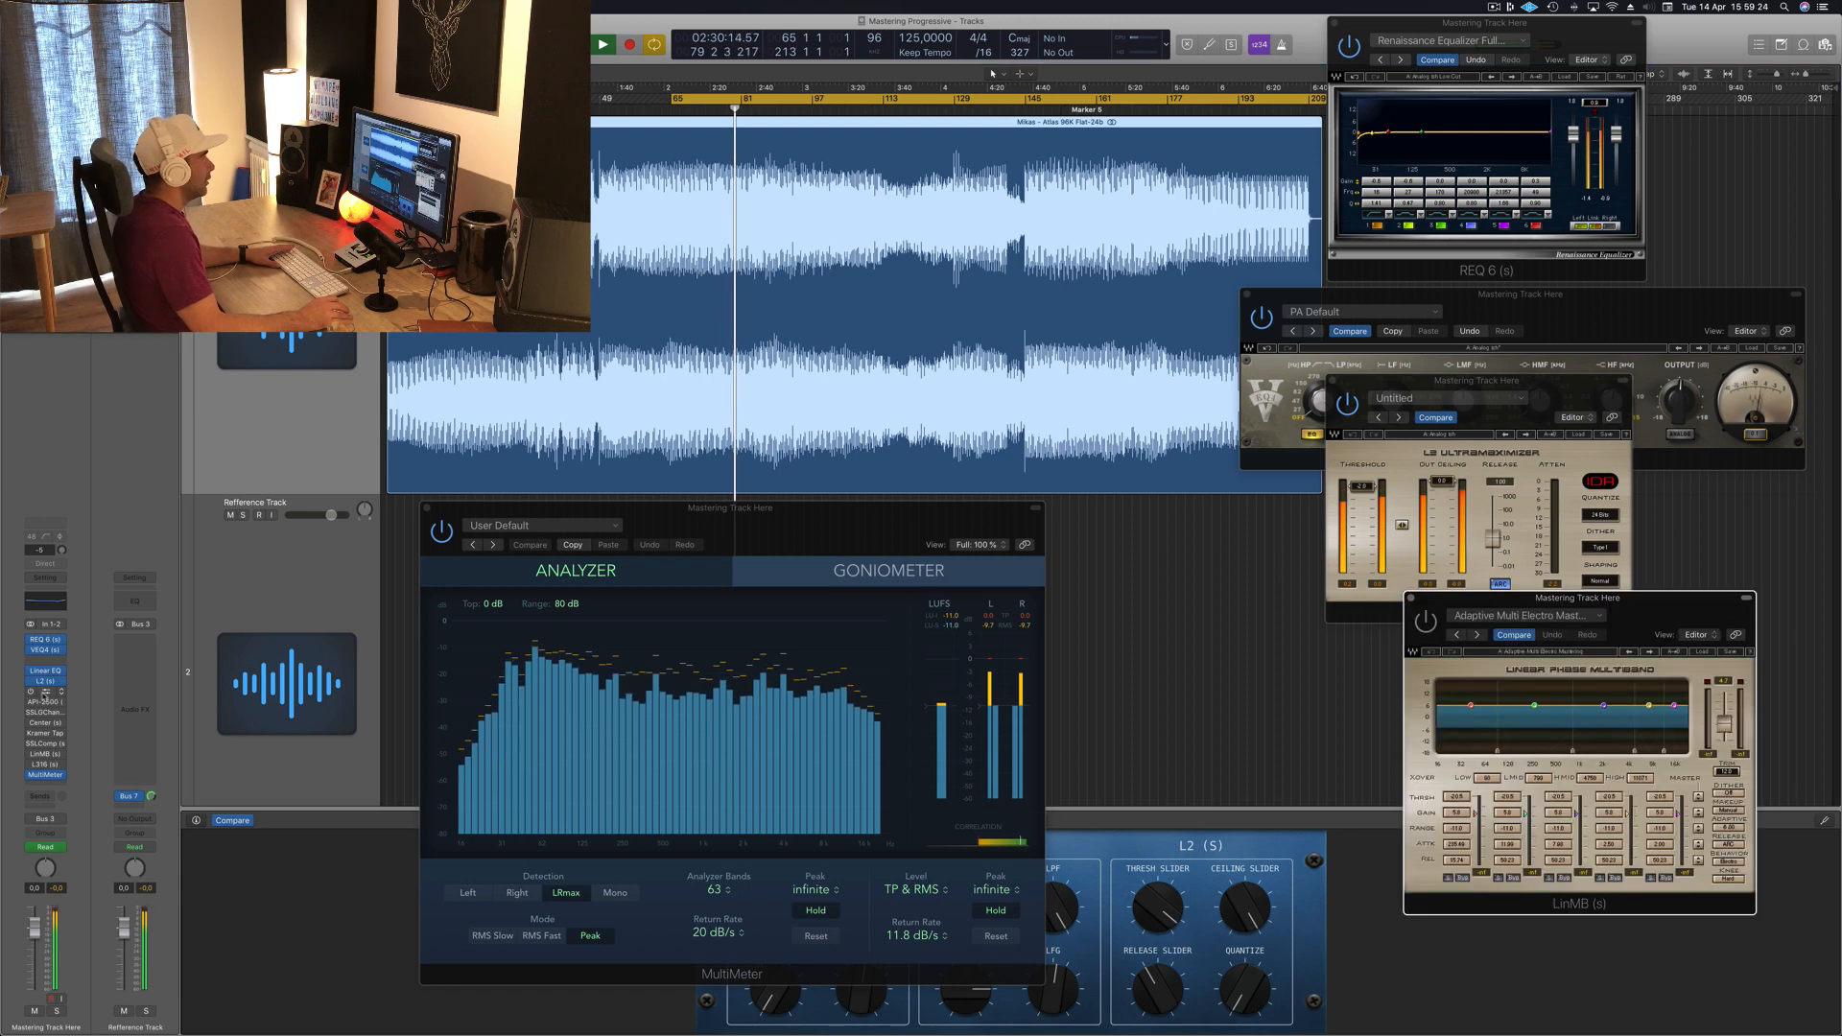
drag(1650, 621, 1540, 334)
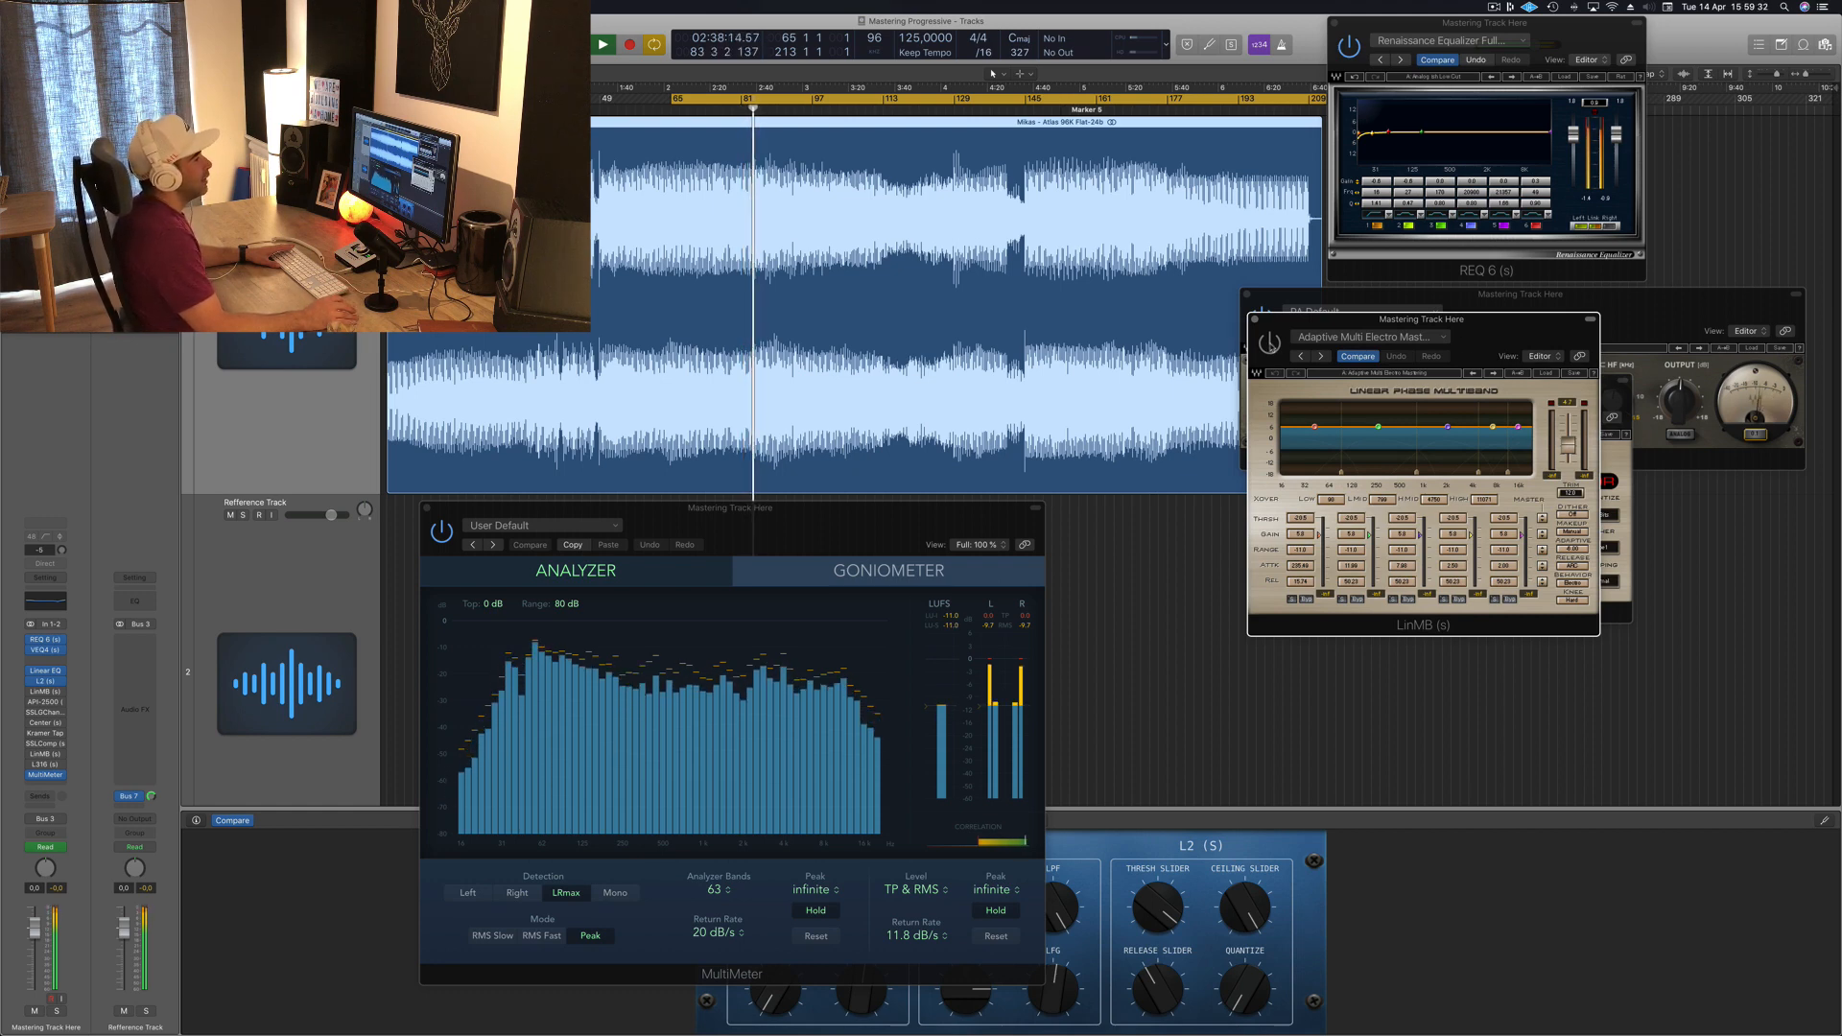
drag(1521, 328, 1335, 517)
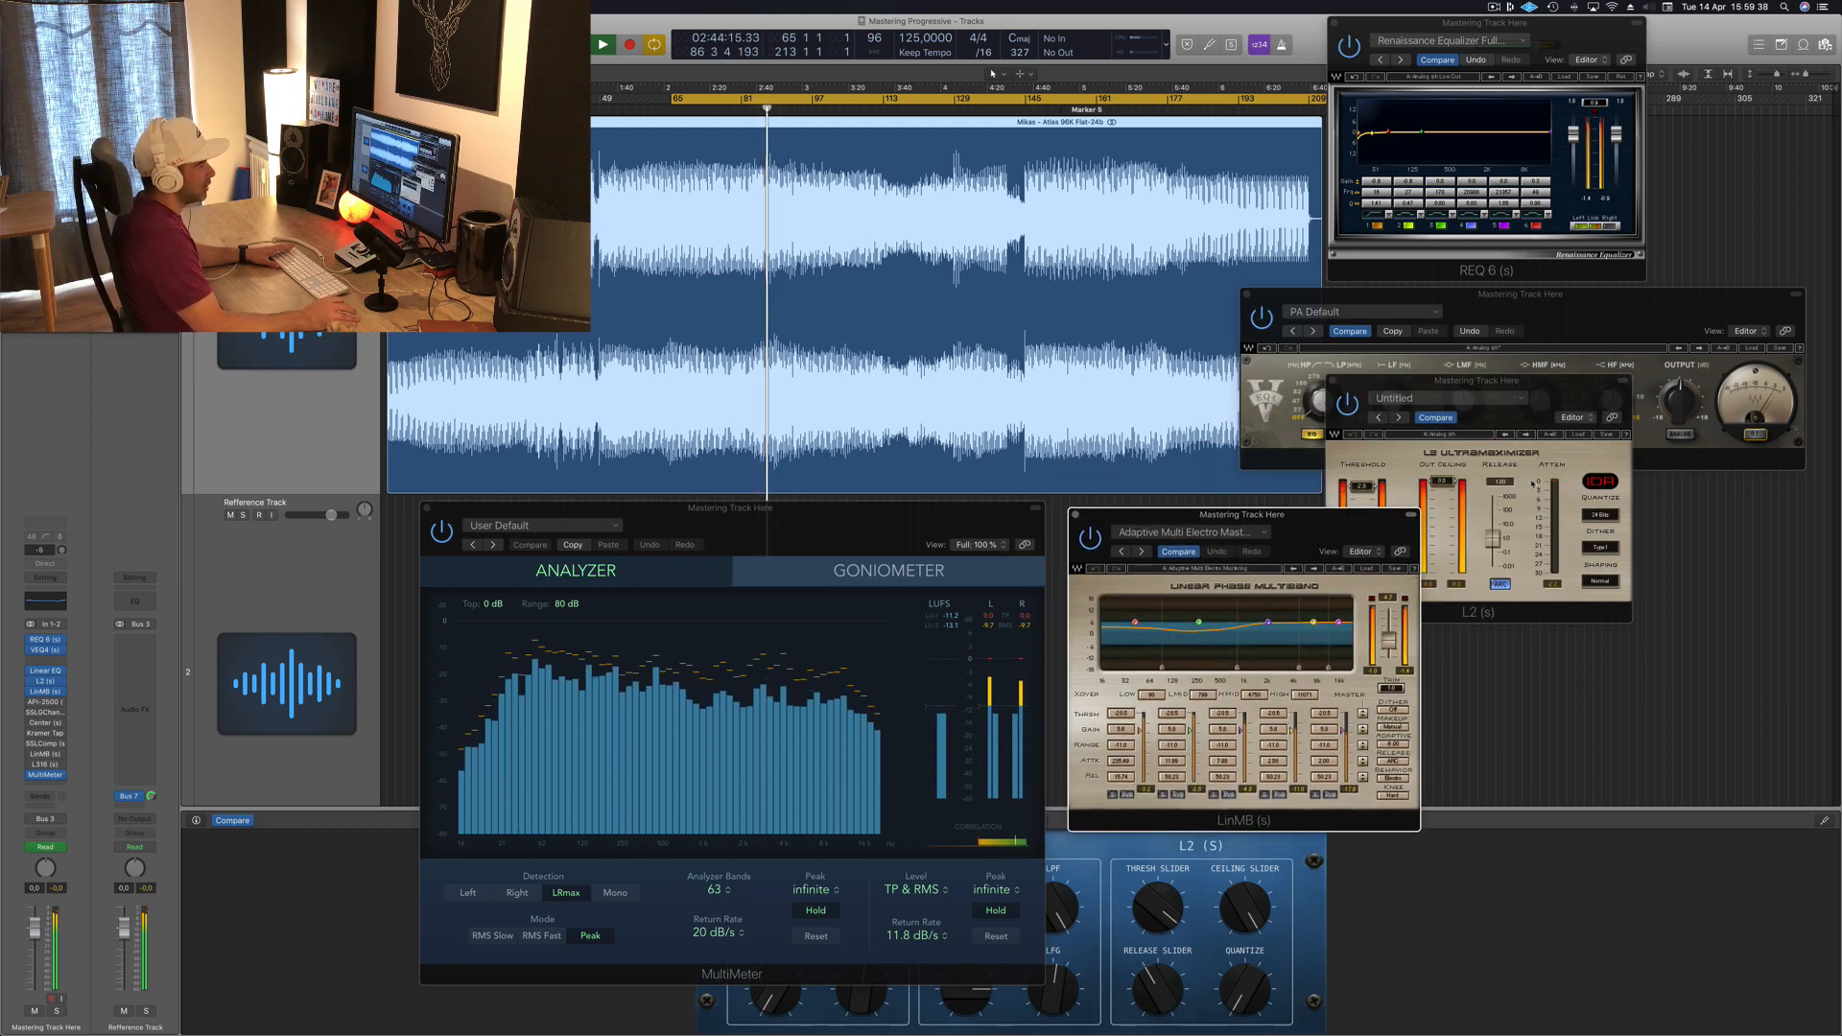
drag(1354, 531, 1558, 383)
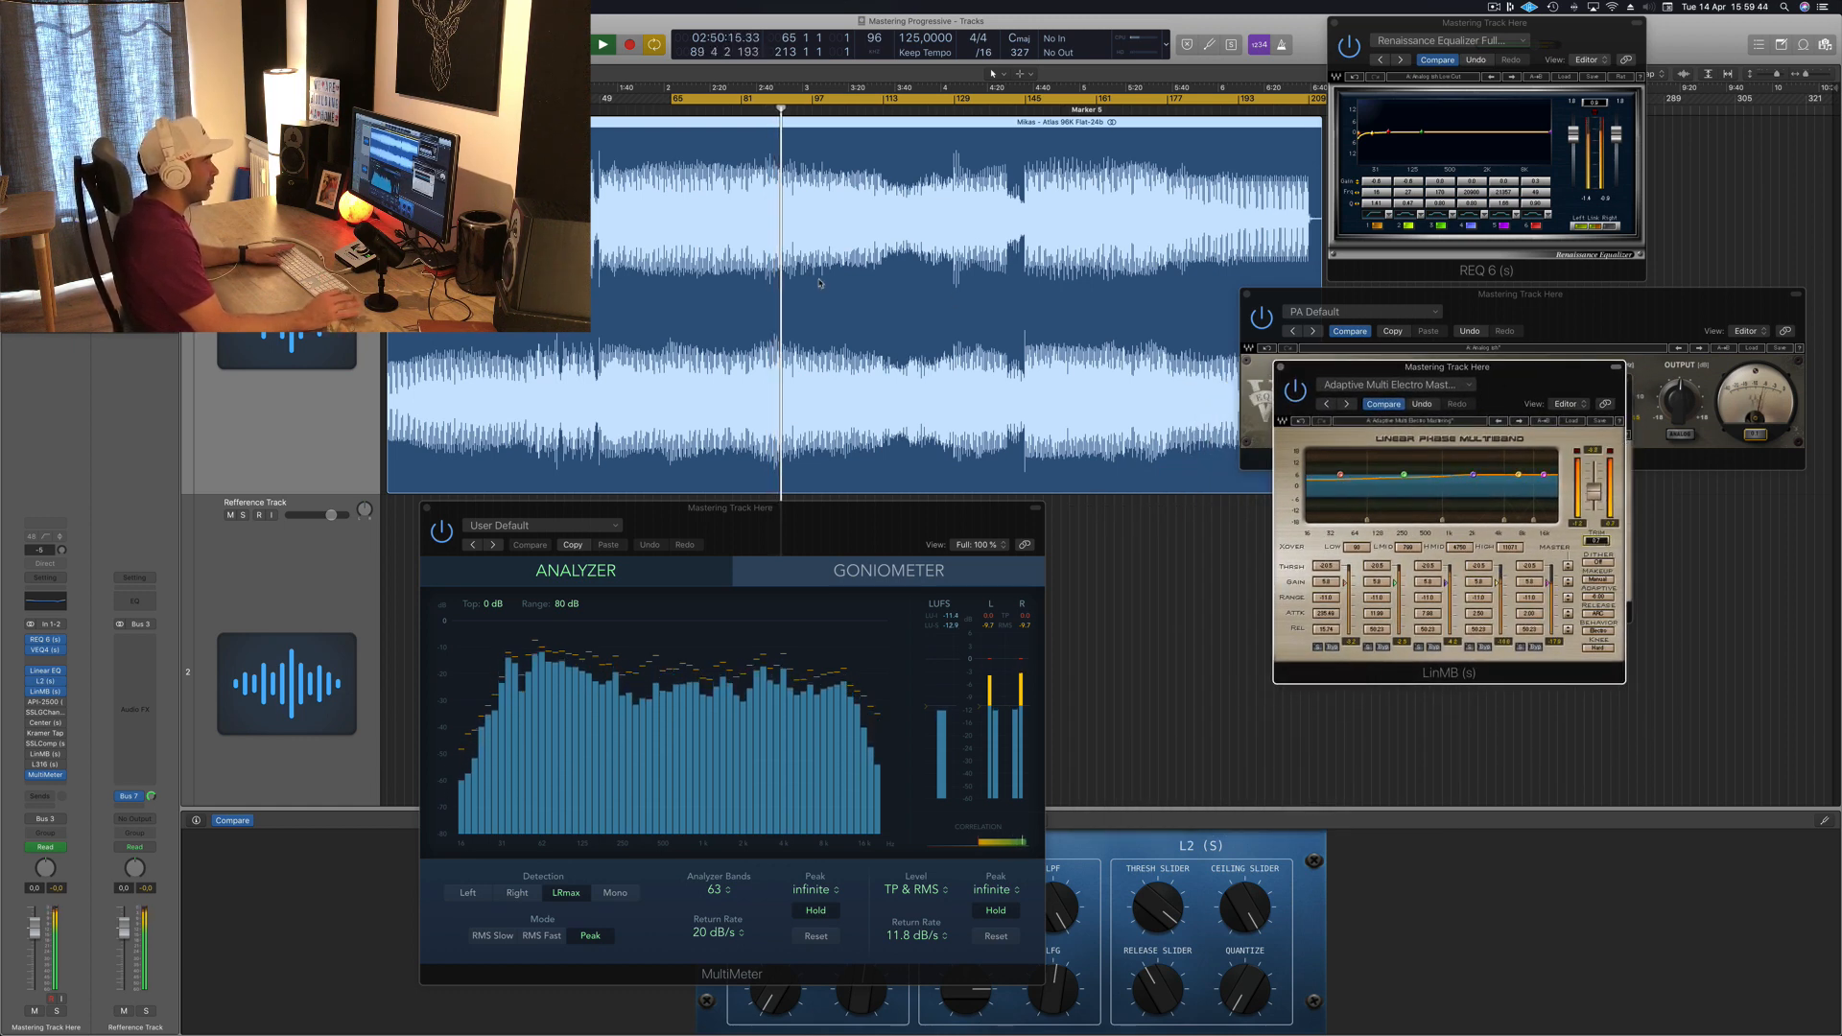
drag(1560, 380, 1540, 382)
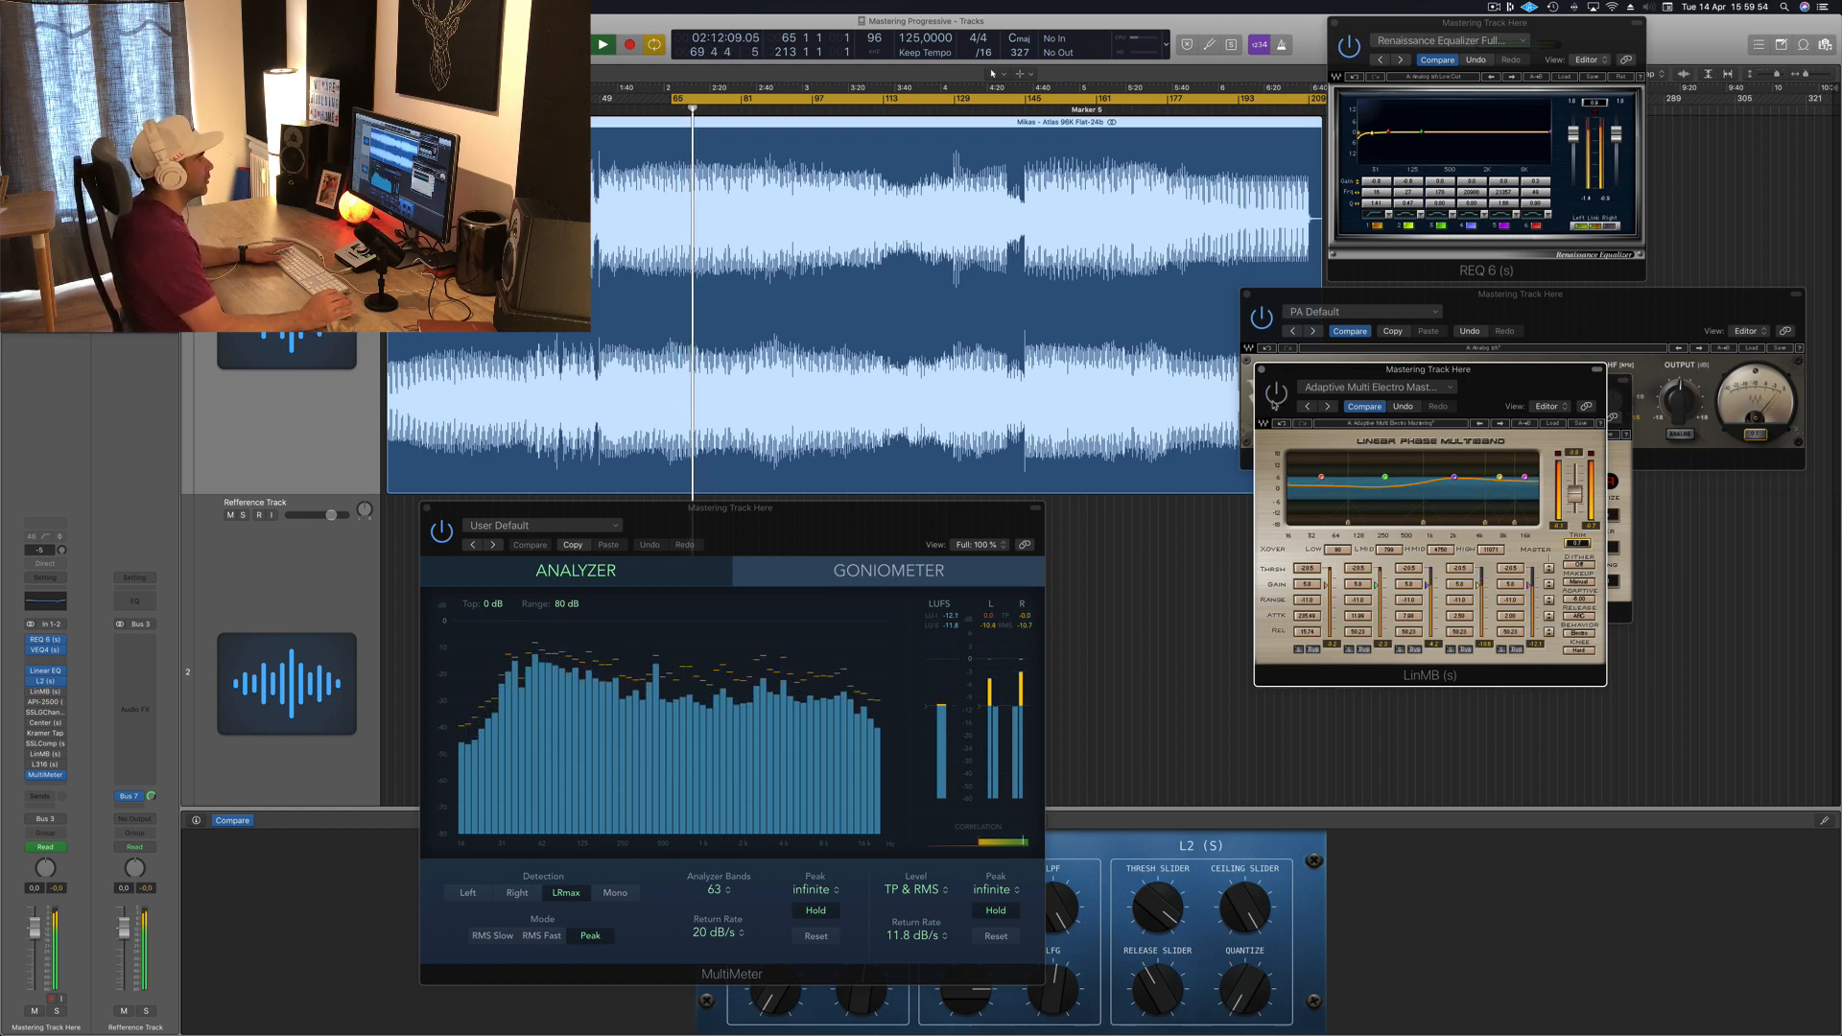
drag(1522, 381, 1508, 391)
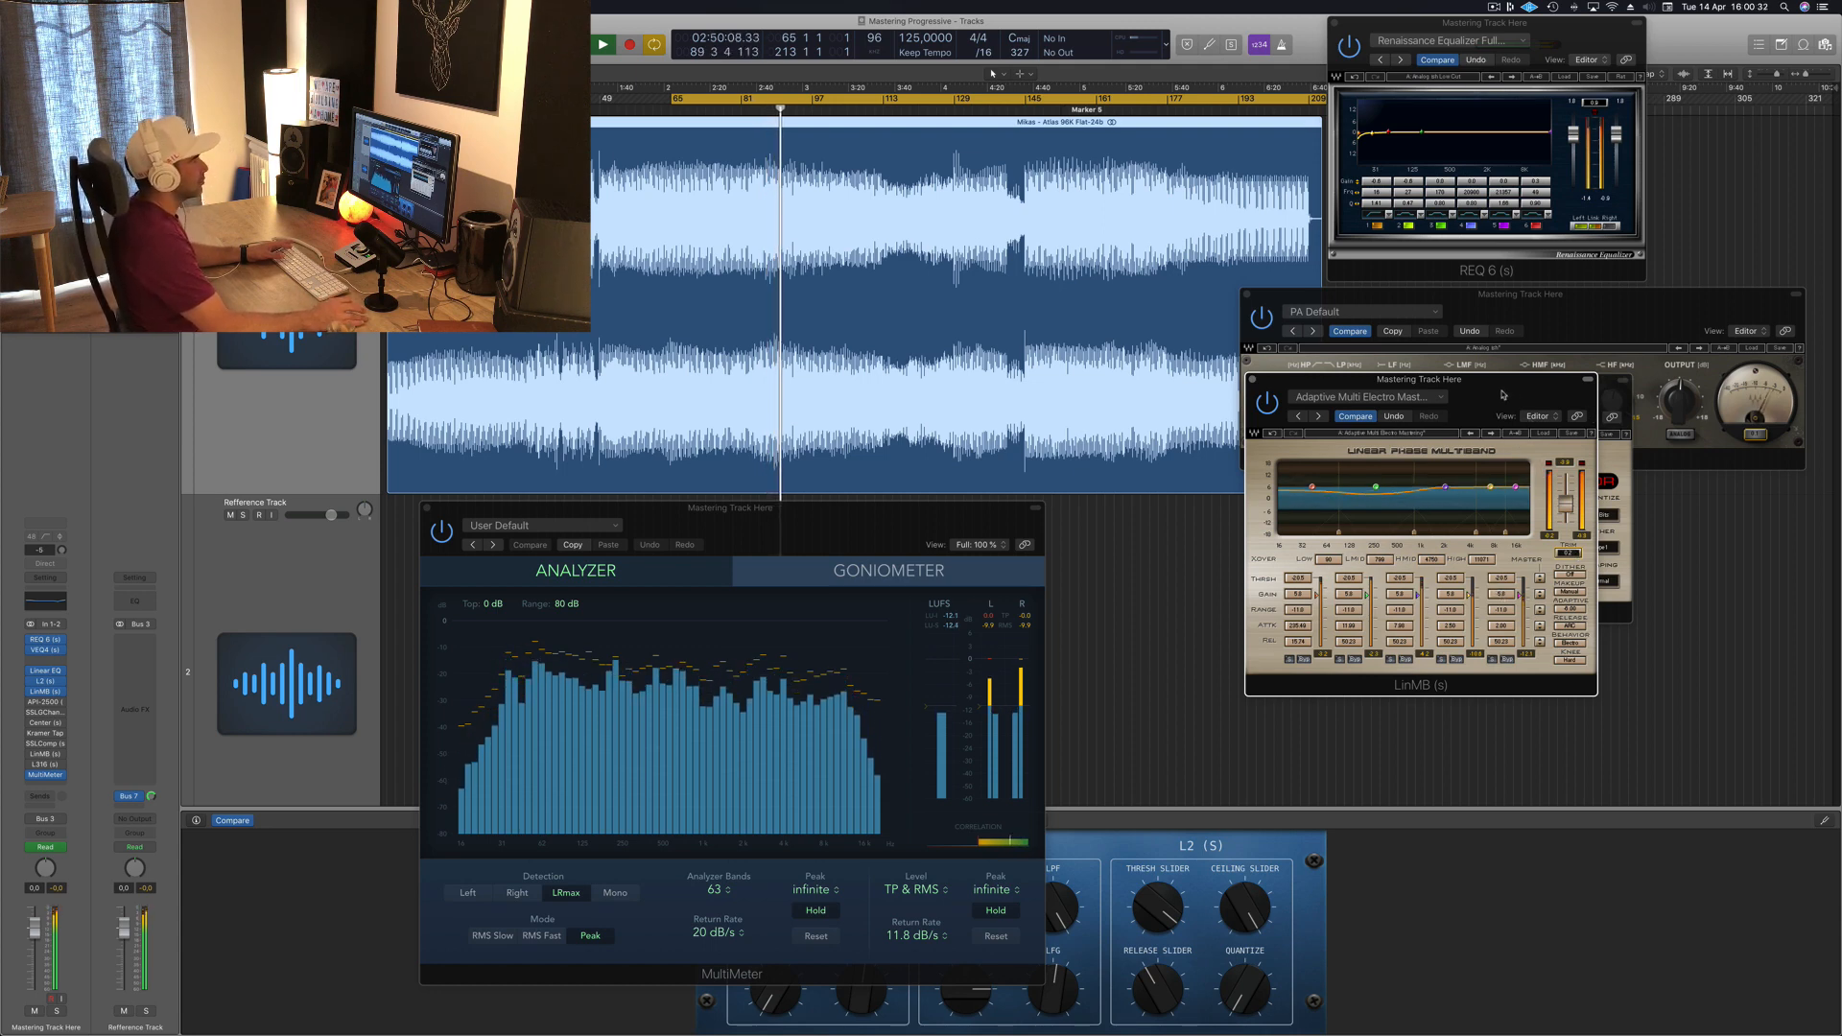
Step: Open the API-2500 compressor from the next master insert and arrange it below the multiband while playing the track
click(46, 703)
drag(528, 187, 1626, 614)
drag(1457, 381, 1457, 261)
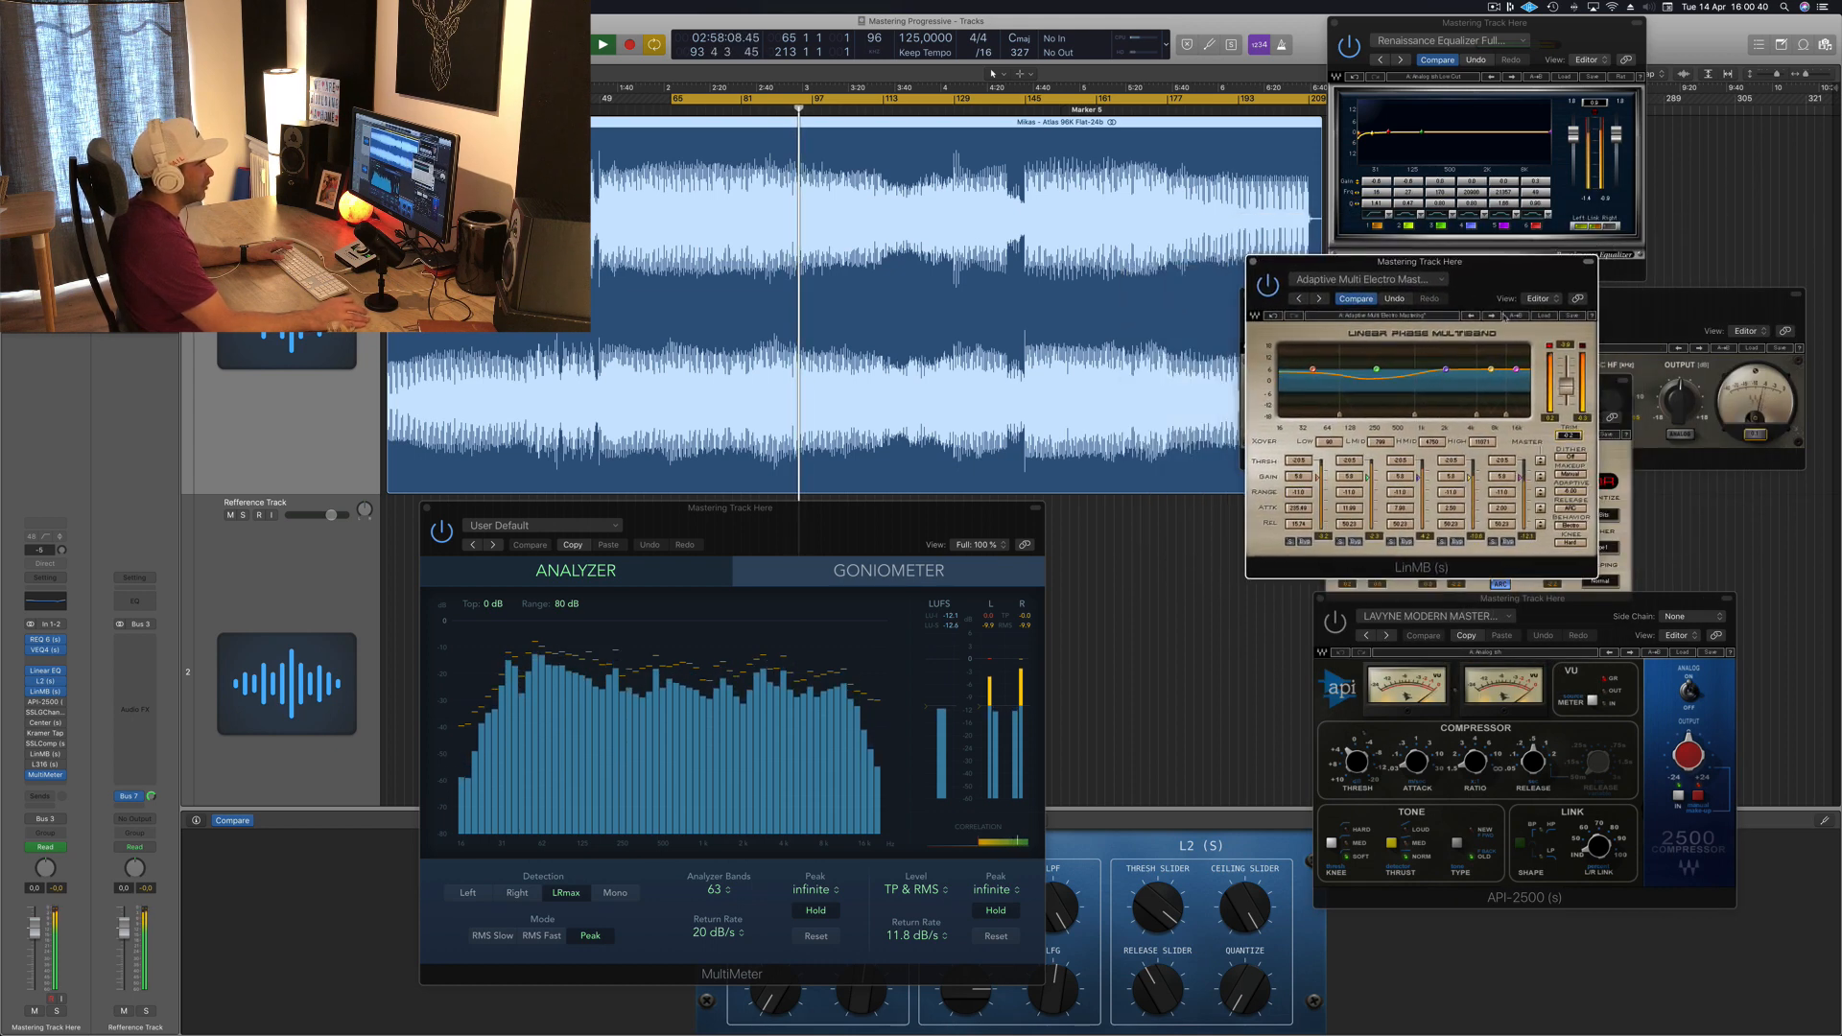
drag(1649, 611, 1580, 465)
key(space)
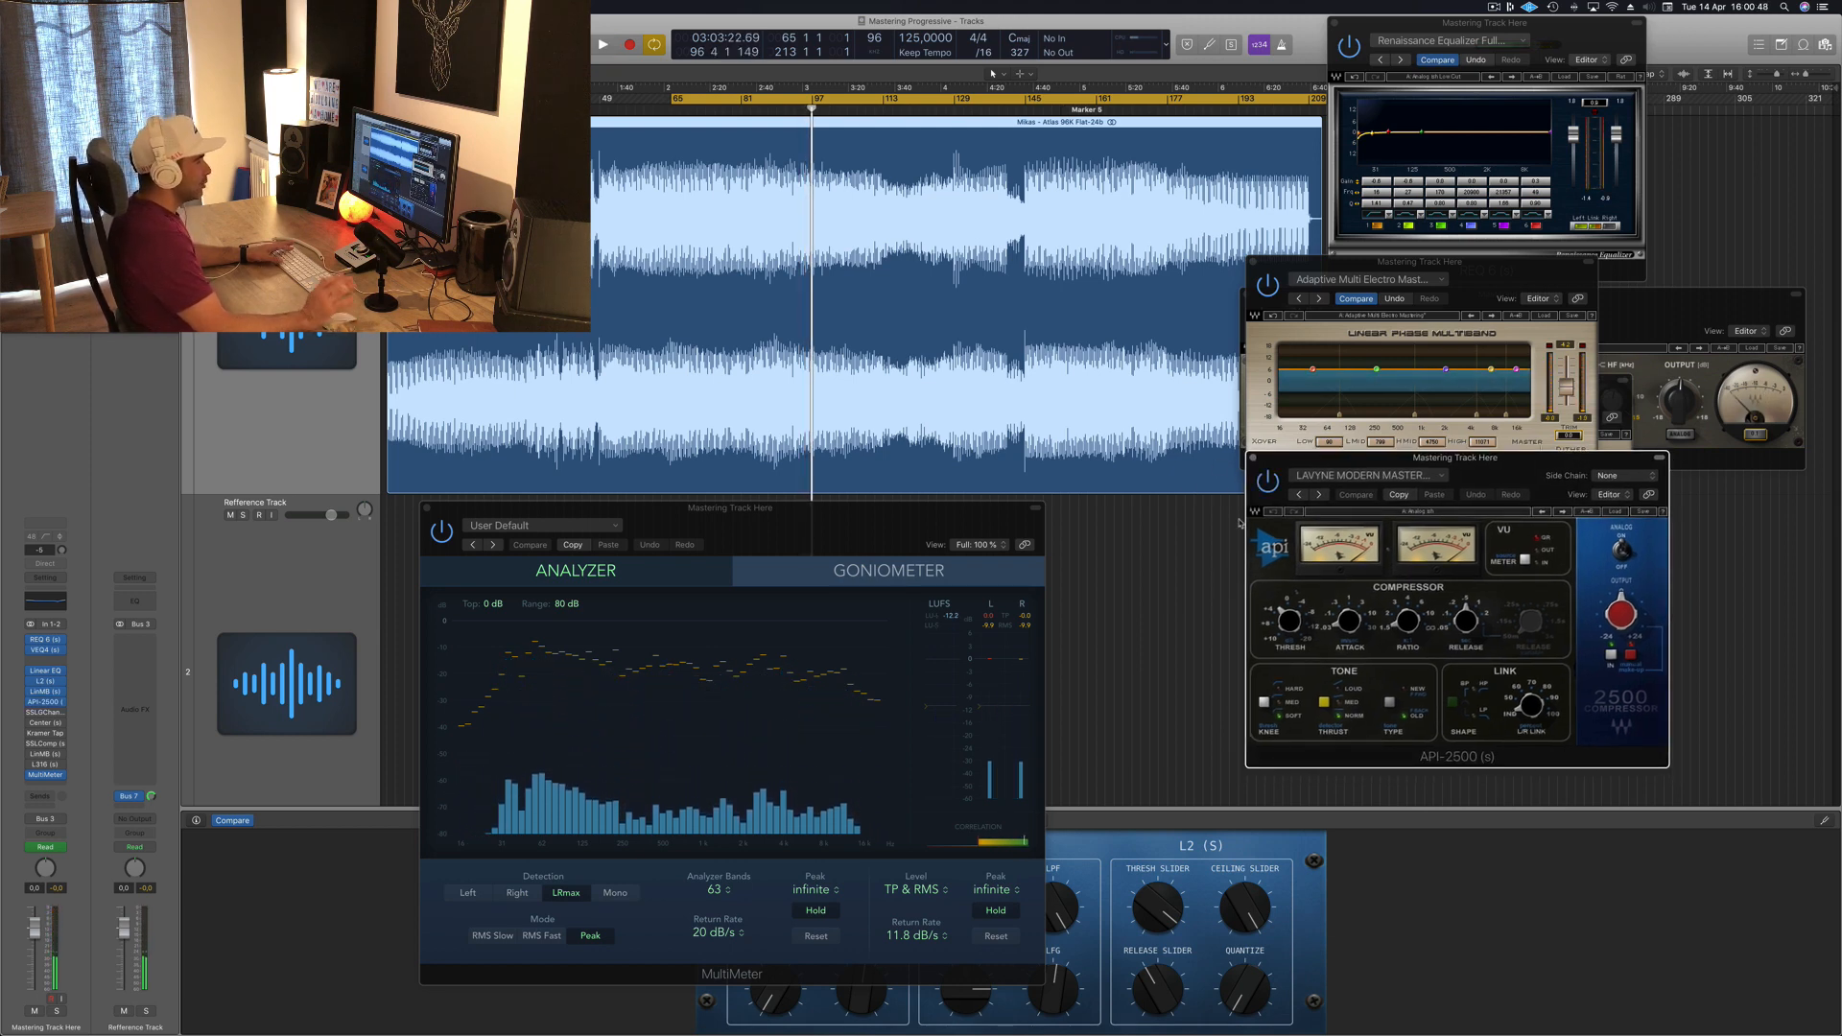
key(space)
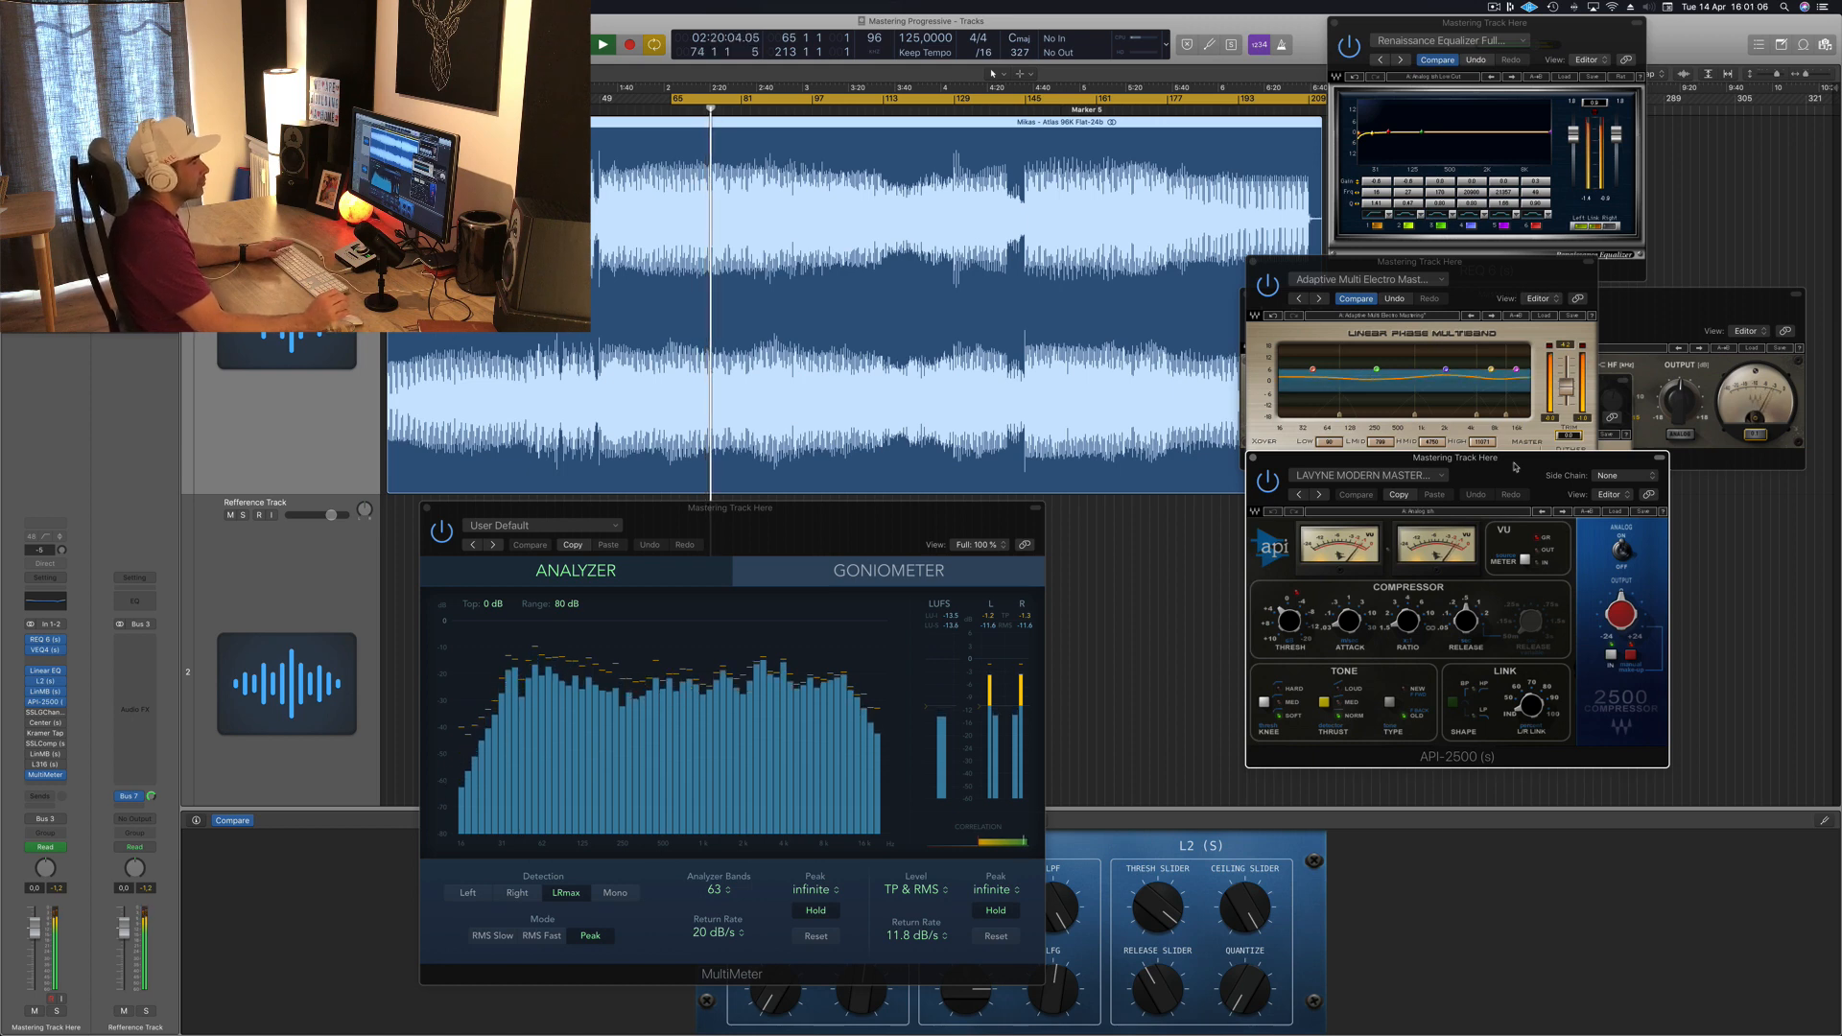
drag(1516, 469, 1516, 471)
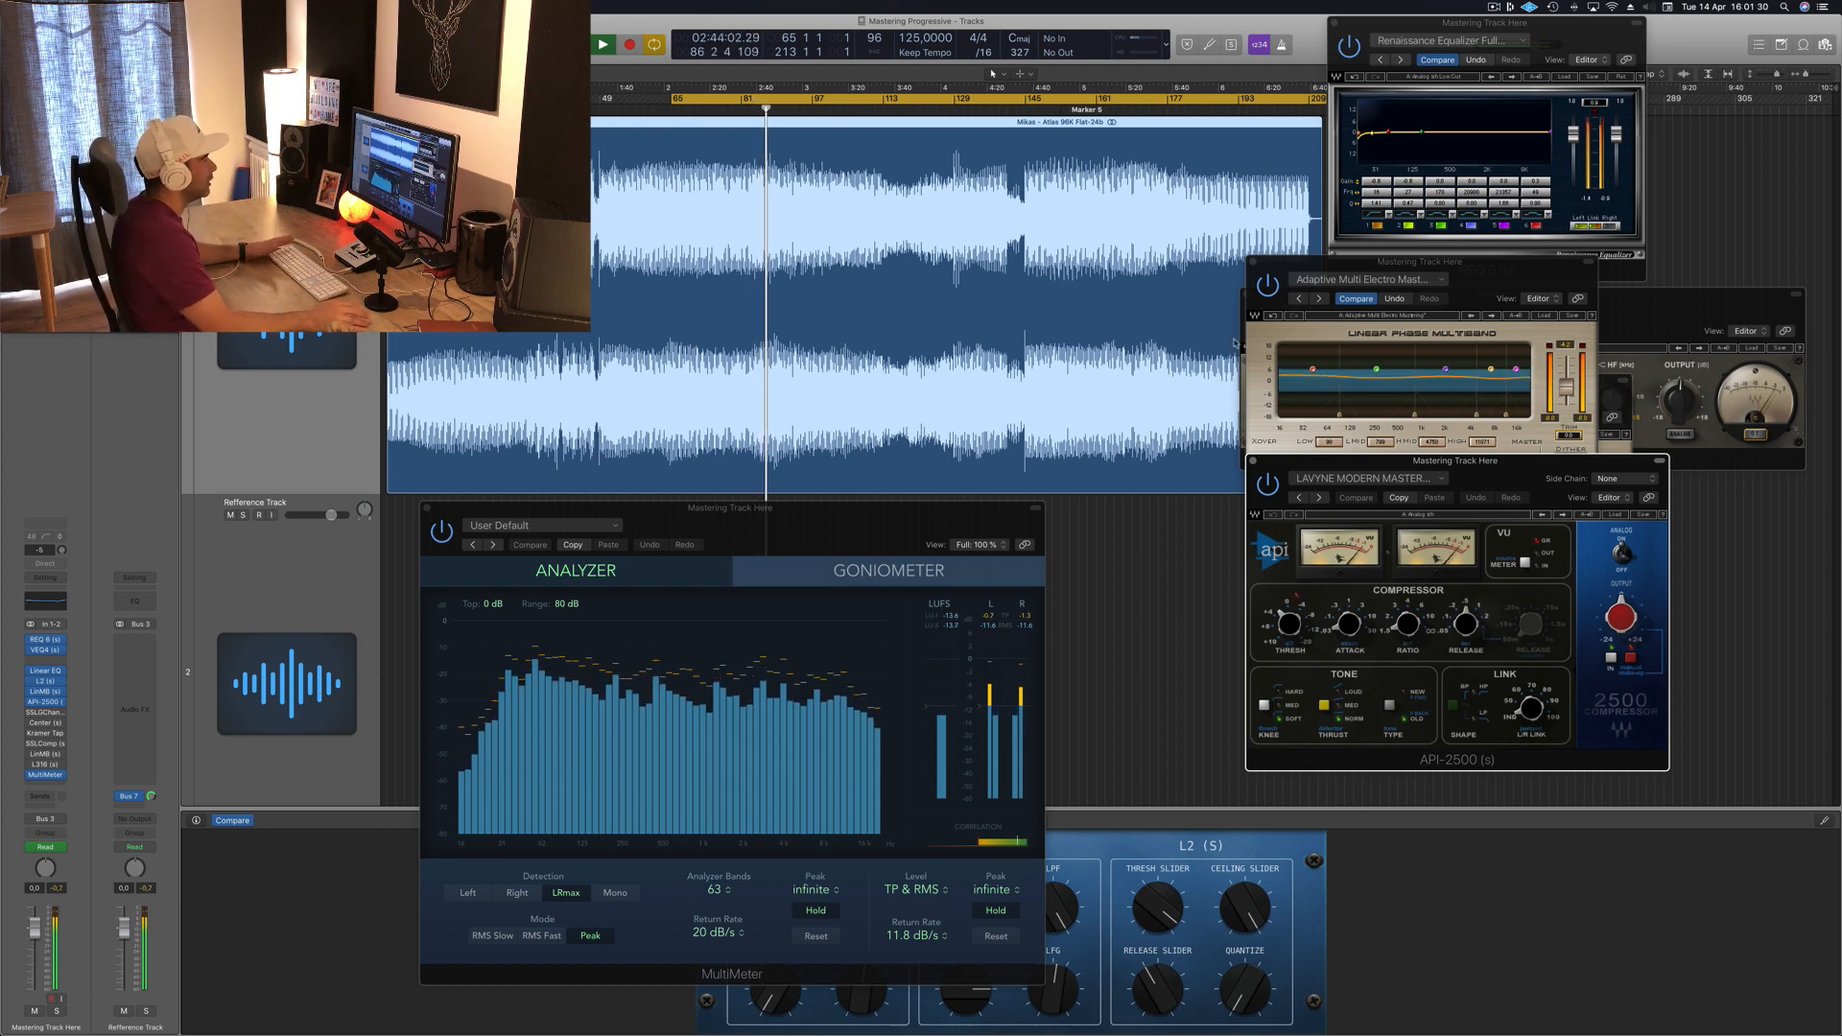
Step: Open the SSL G-Channel plugin from the master inserts and browse its preset menu
drag(826, 517, 794, 510)
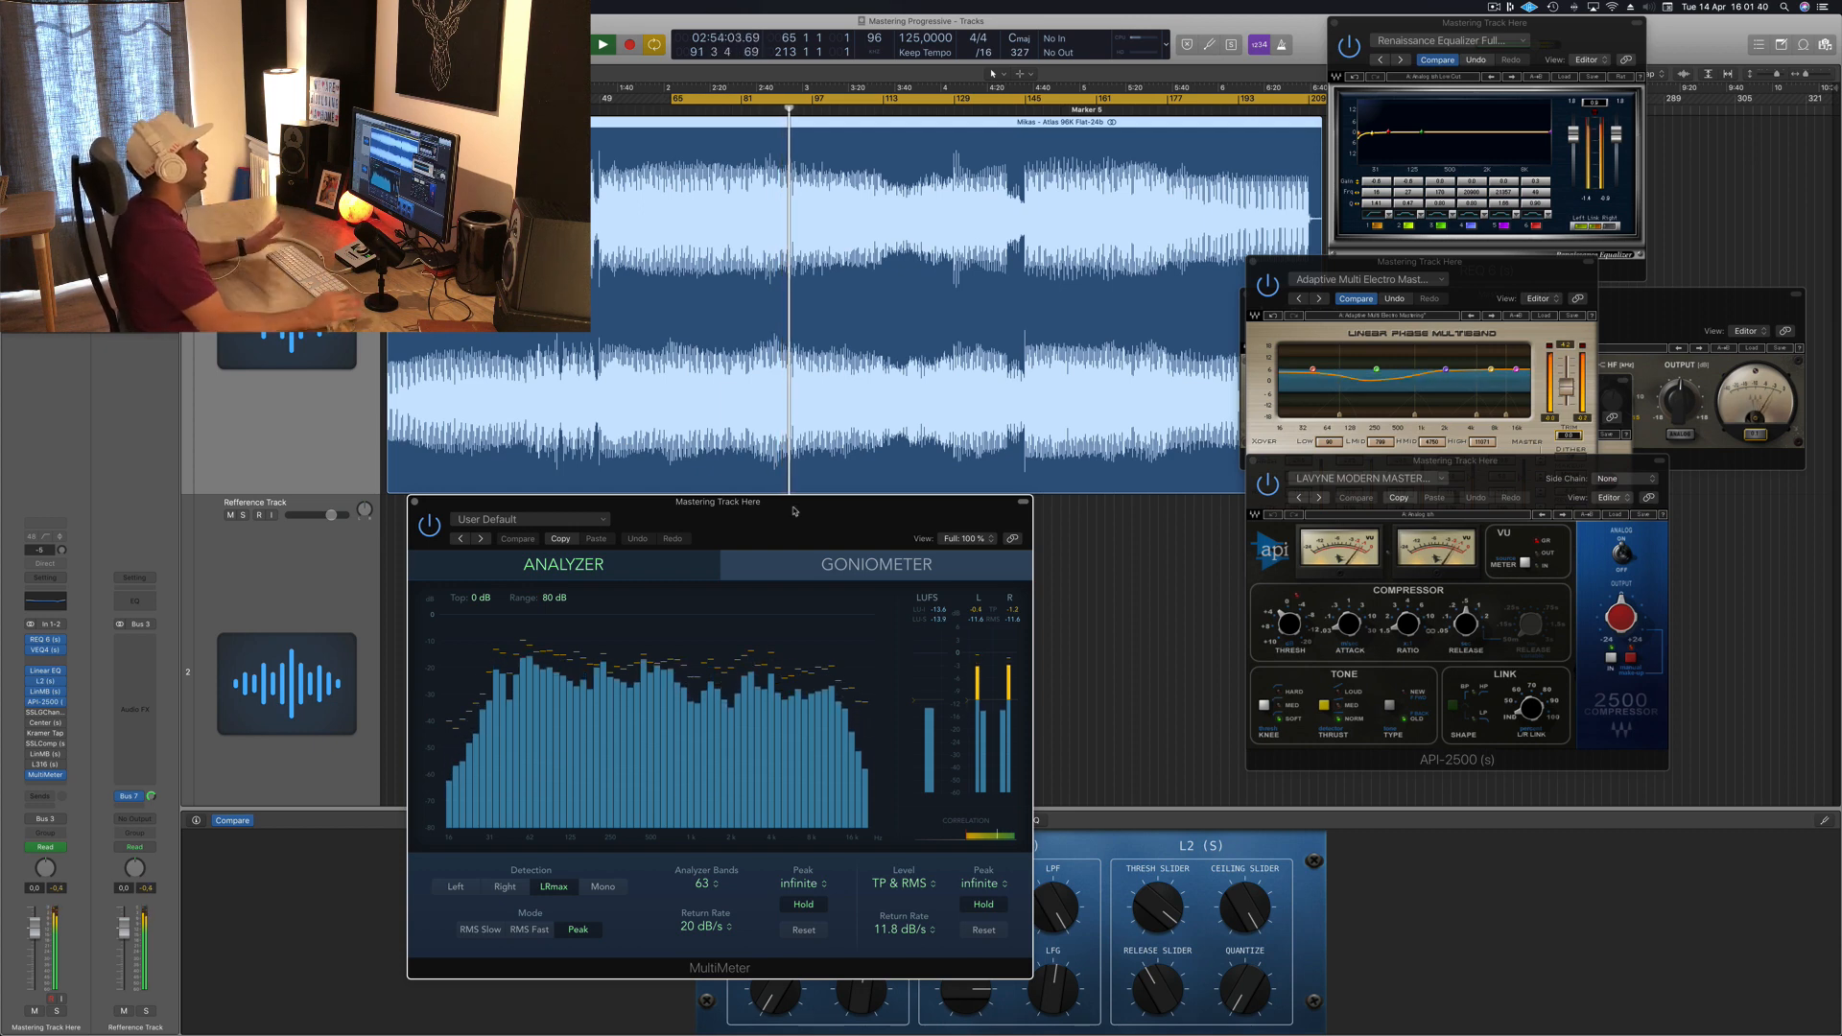
key(space)
key(space)
click(44, 712)
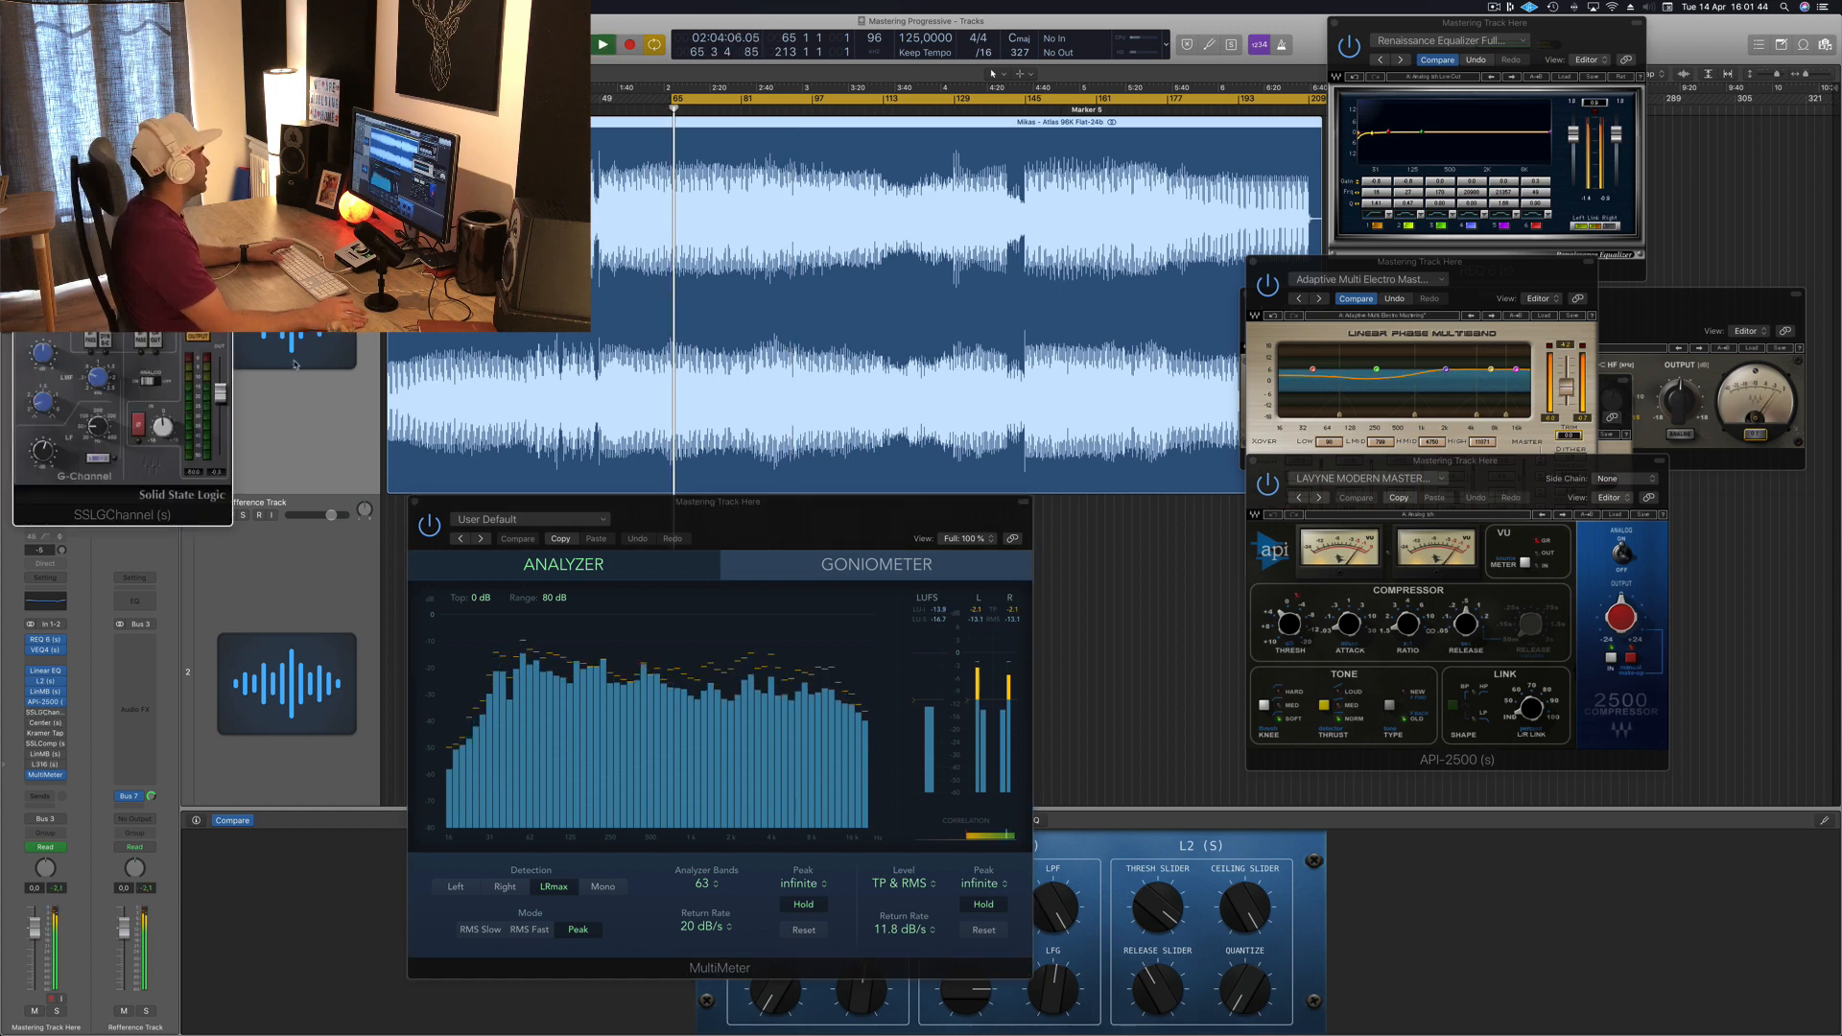
drag(123, 34, 768, 209)
click(768, 228)
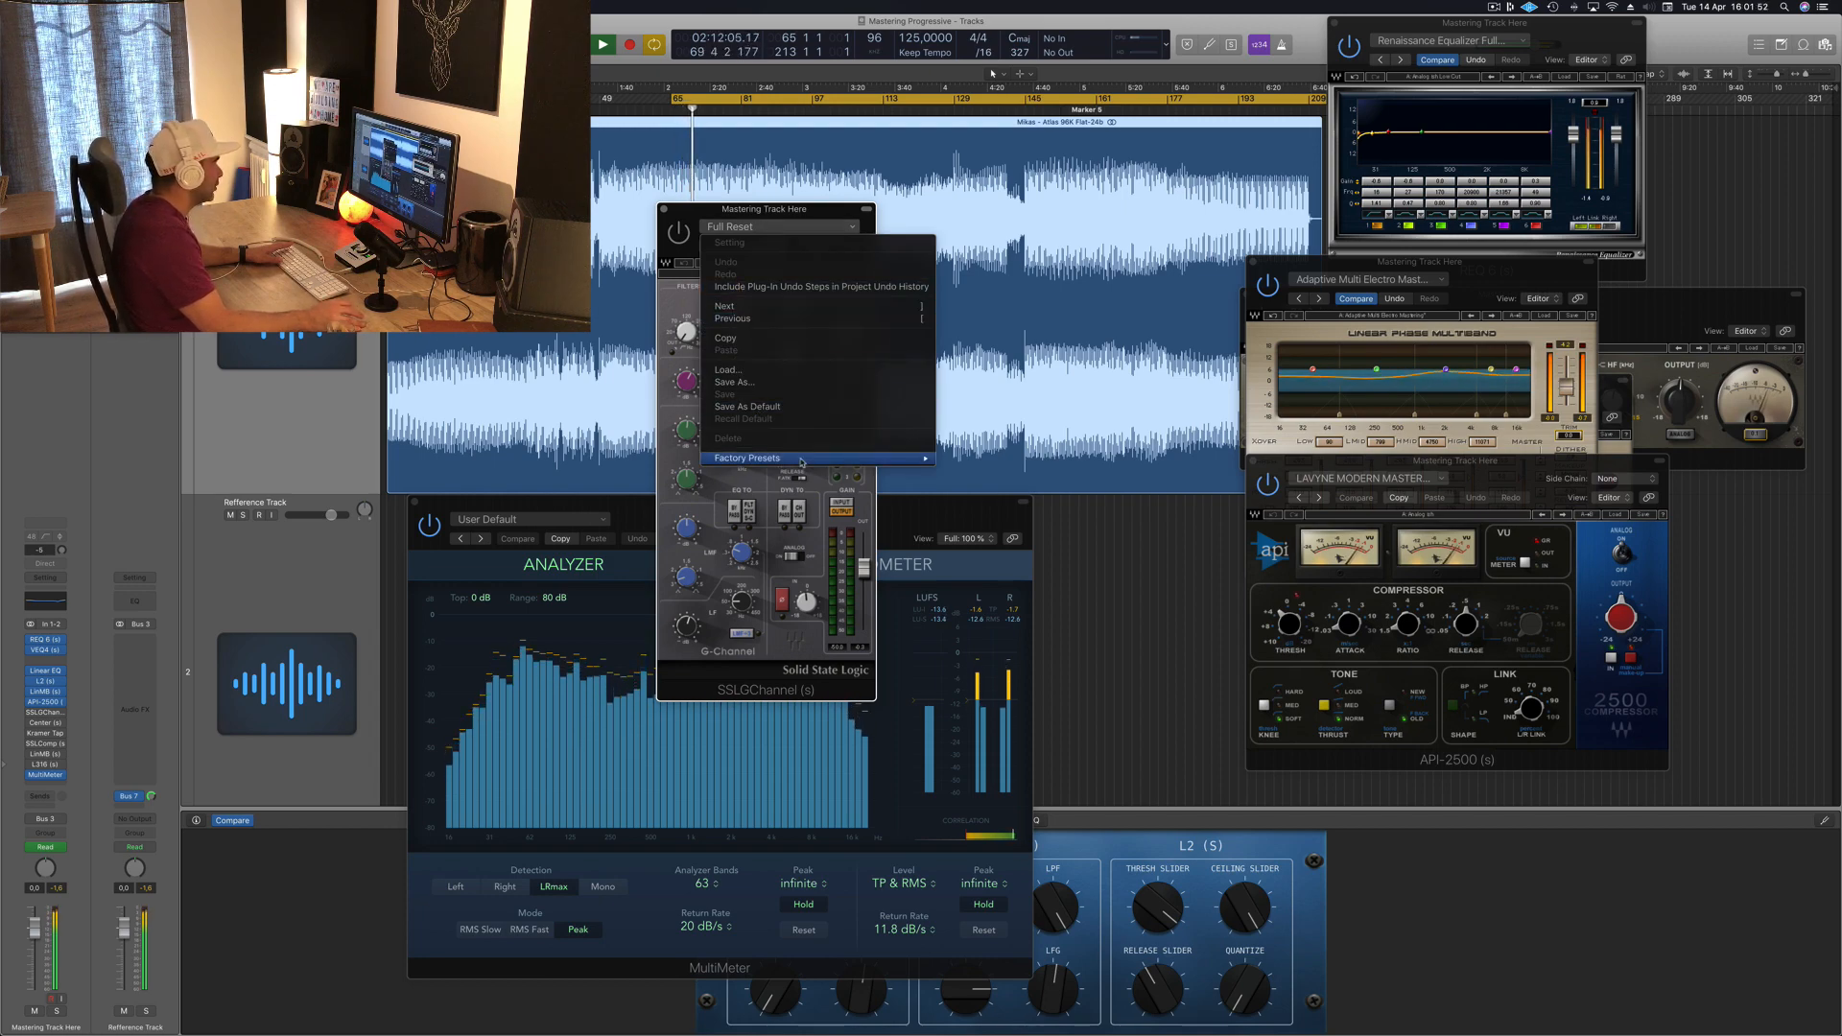
mouse_move(801, 461)
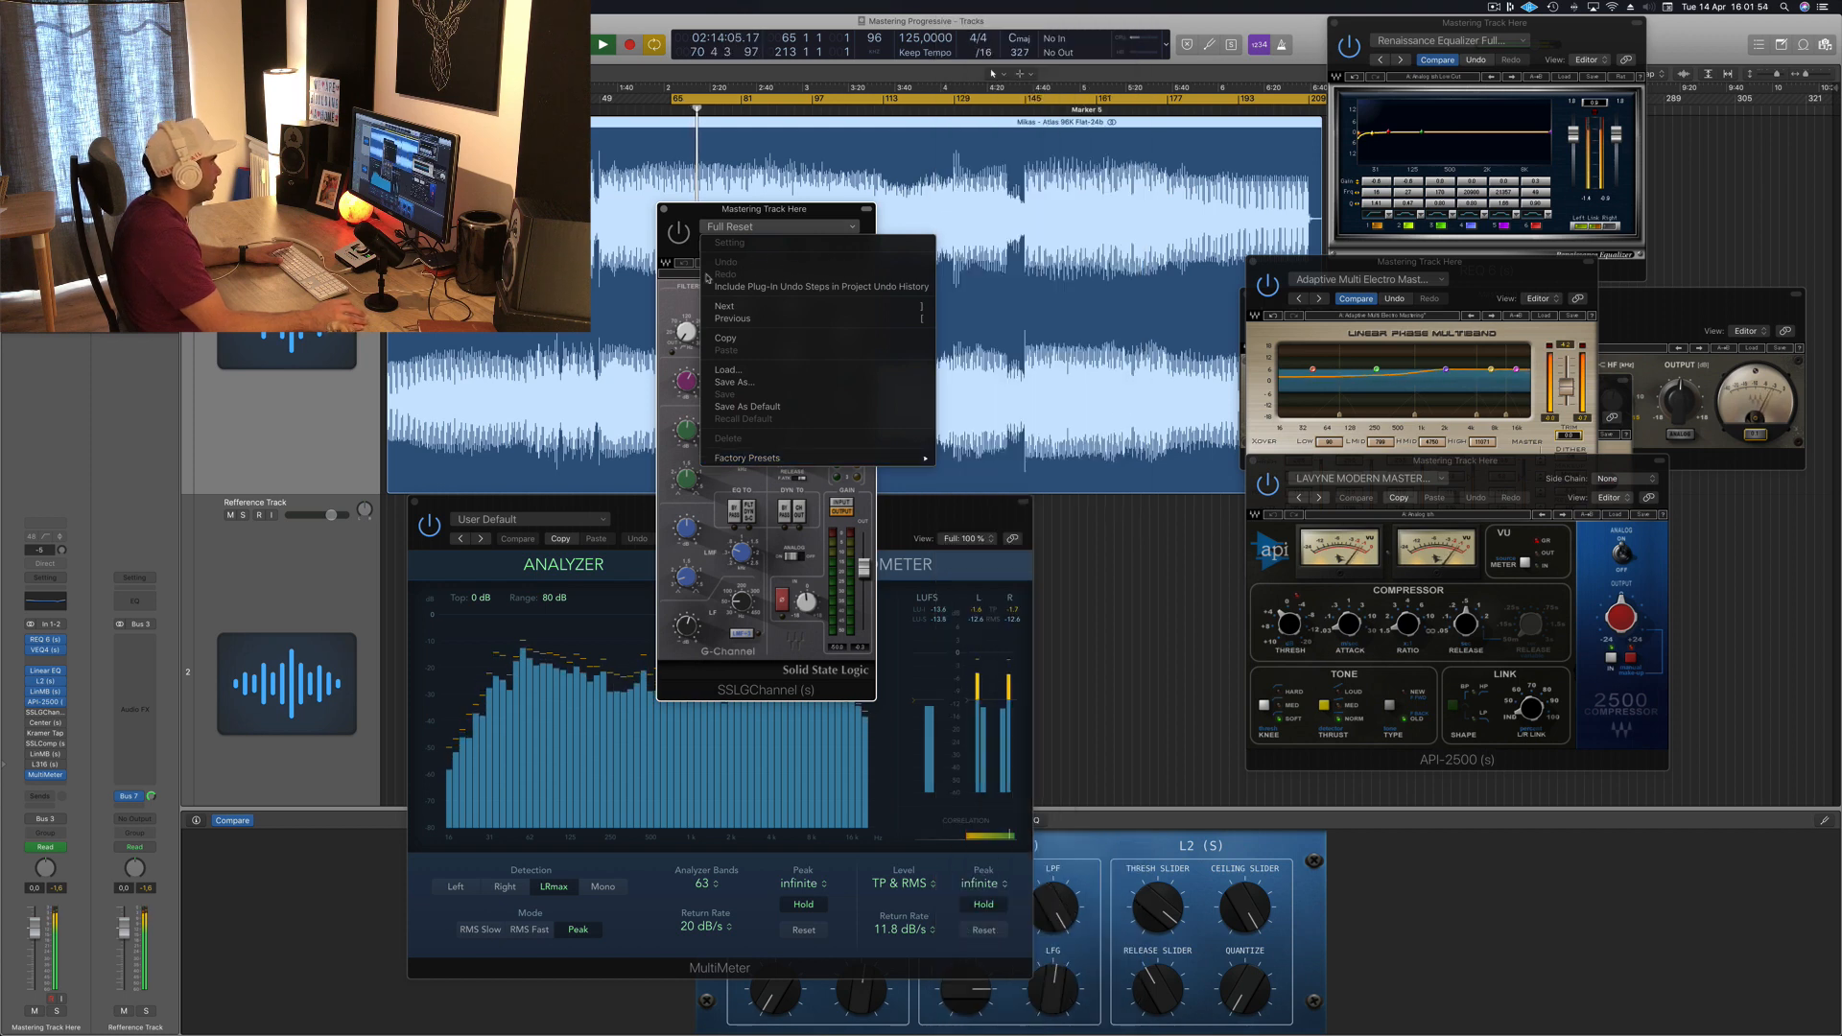
click(683, 297)
click(718, 229)
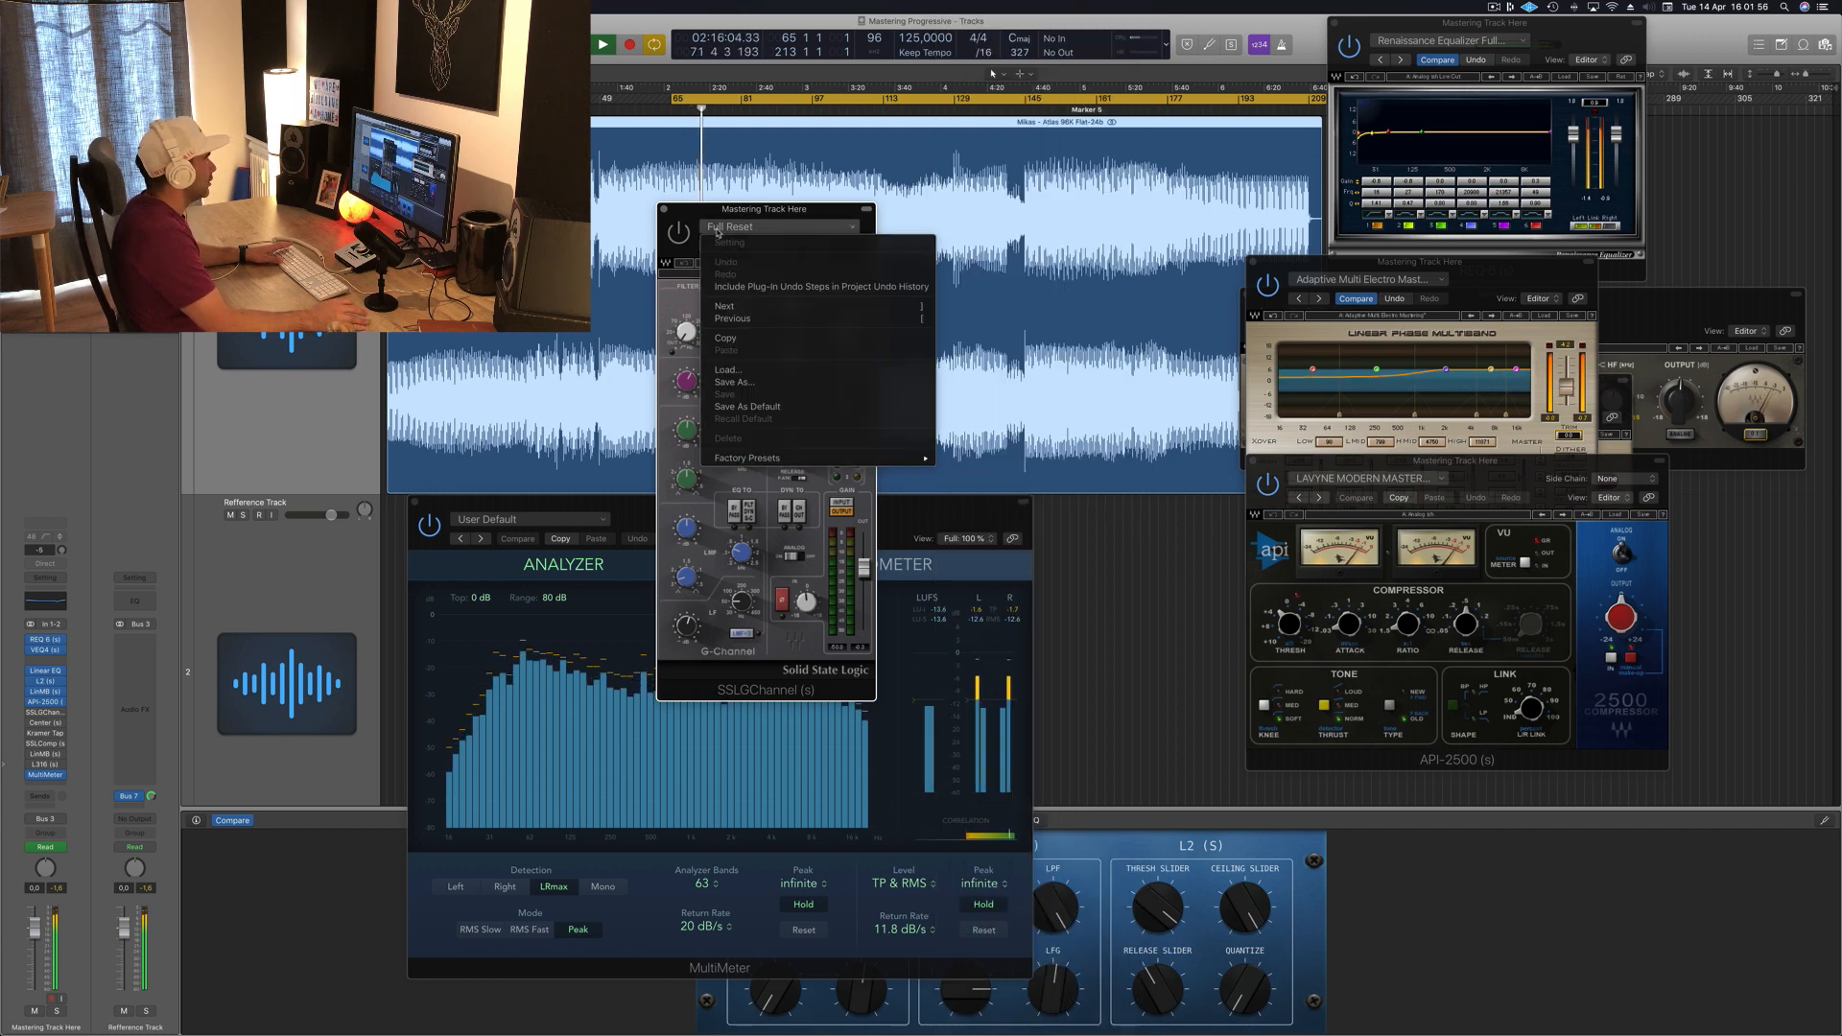
click(712, 225)
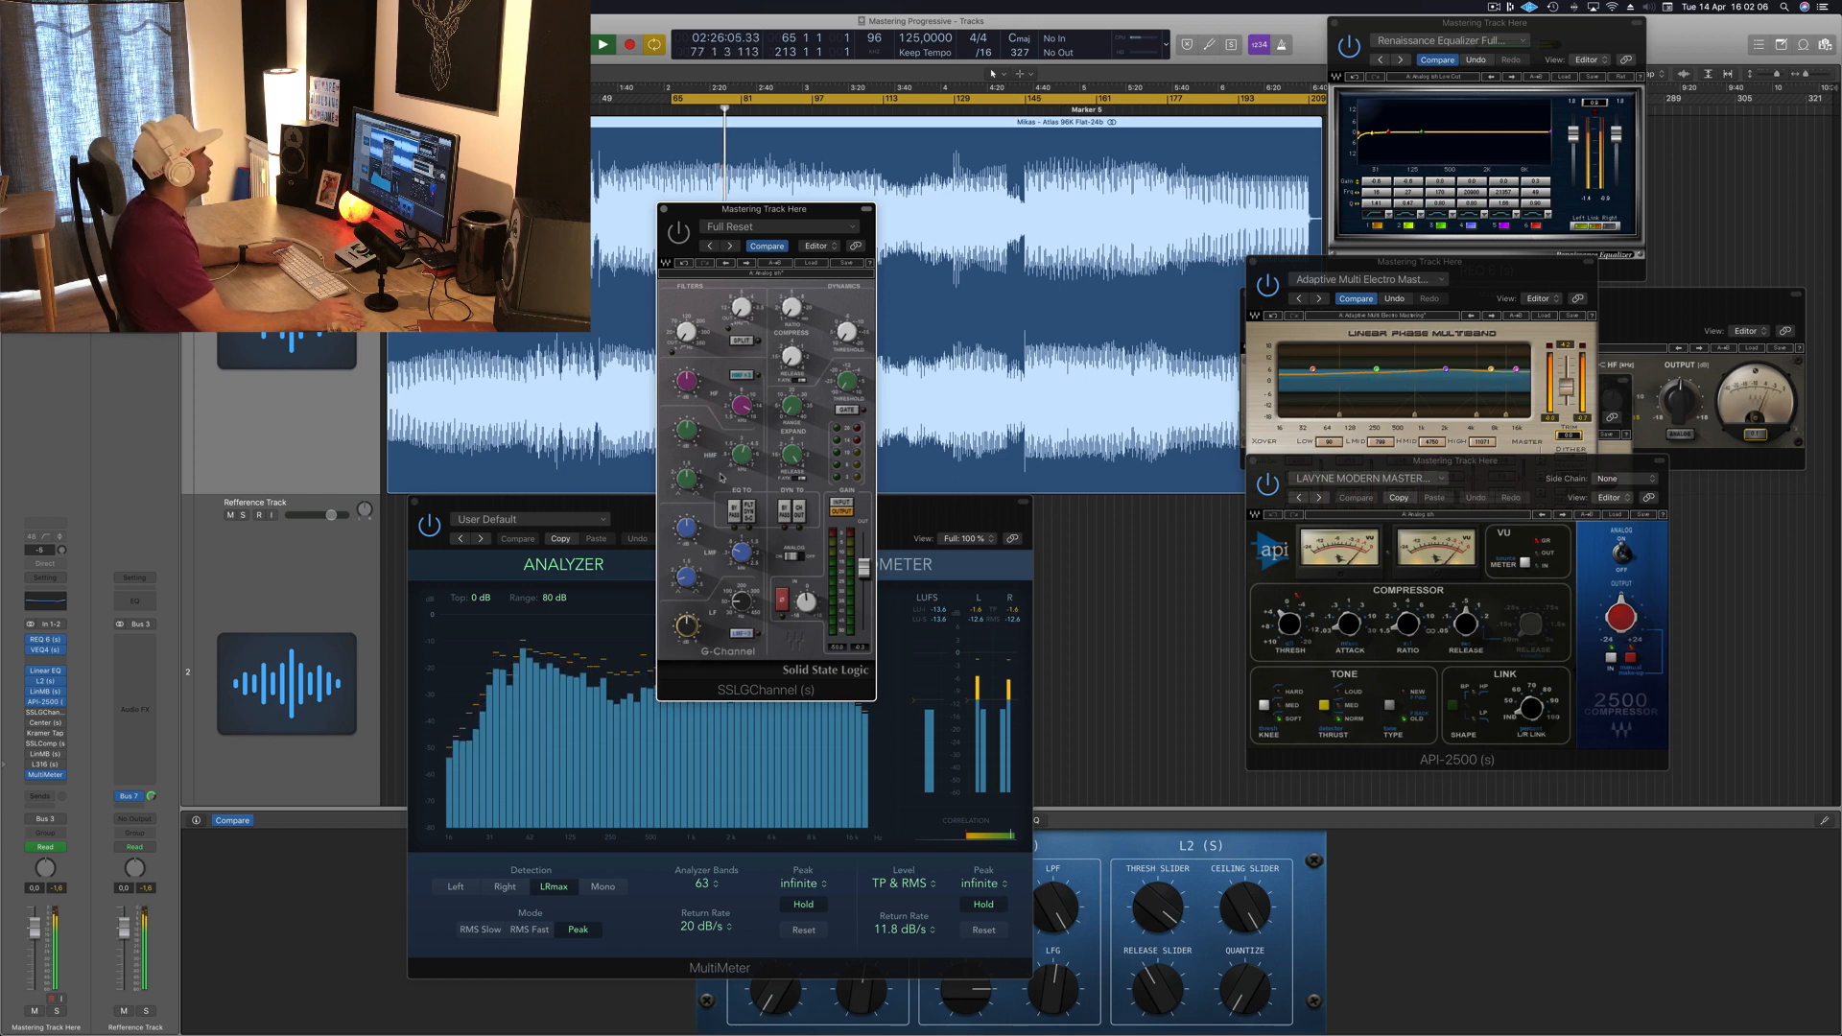
Step: Compare the SSL G-Channel bypassed and active during playback
key(space)
key(space)
click(678, 232)
key(space)
key(space)
drag(788, 213, 871, 212)
click(761, 232)
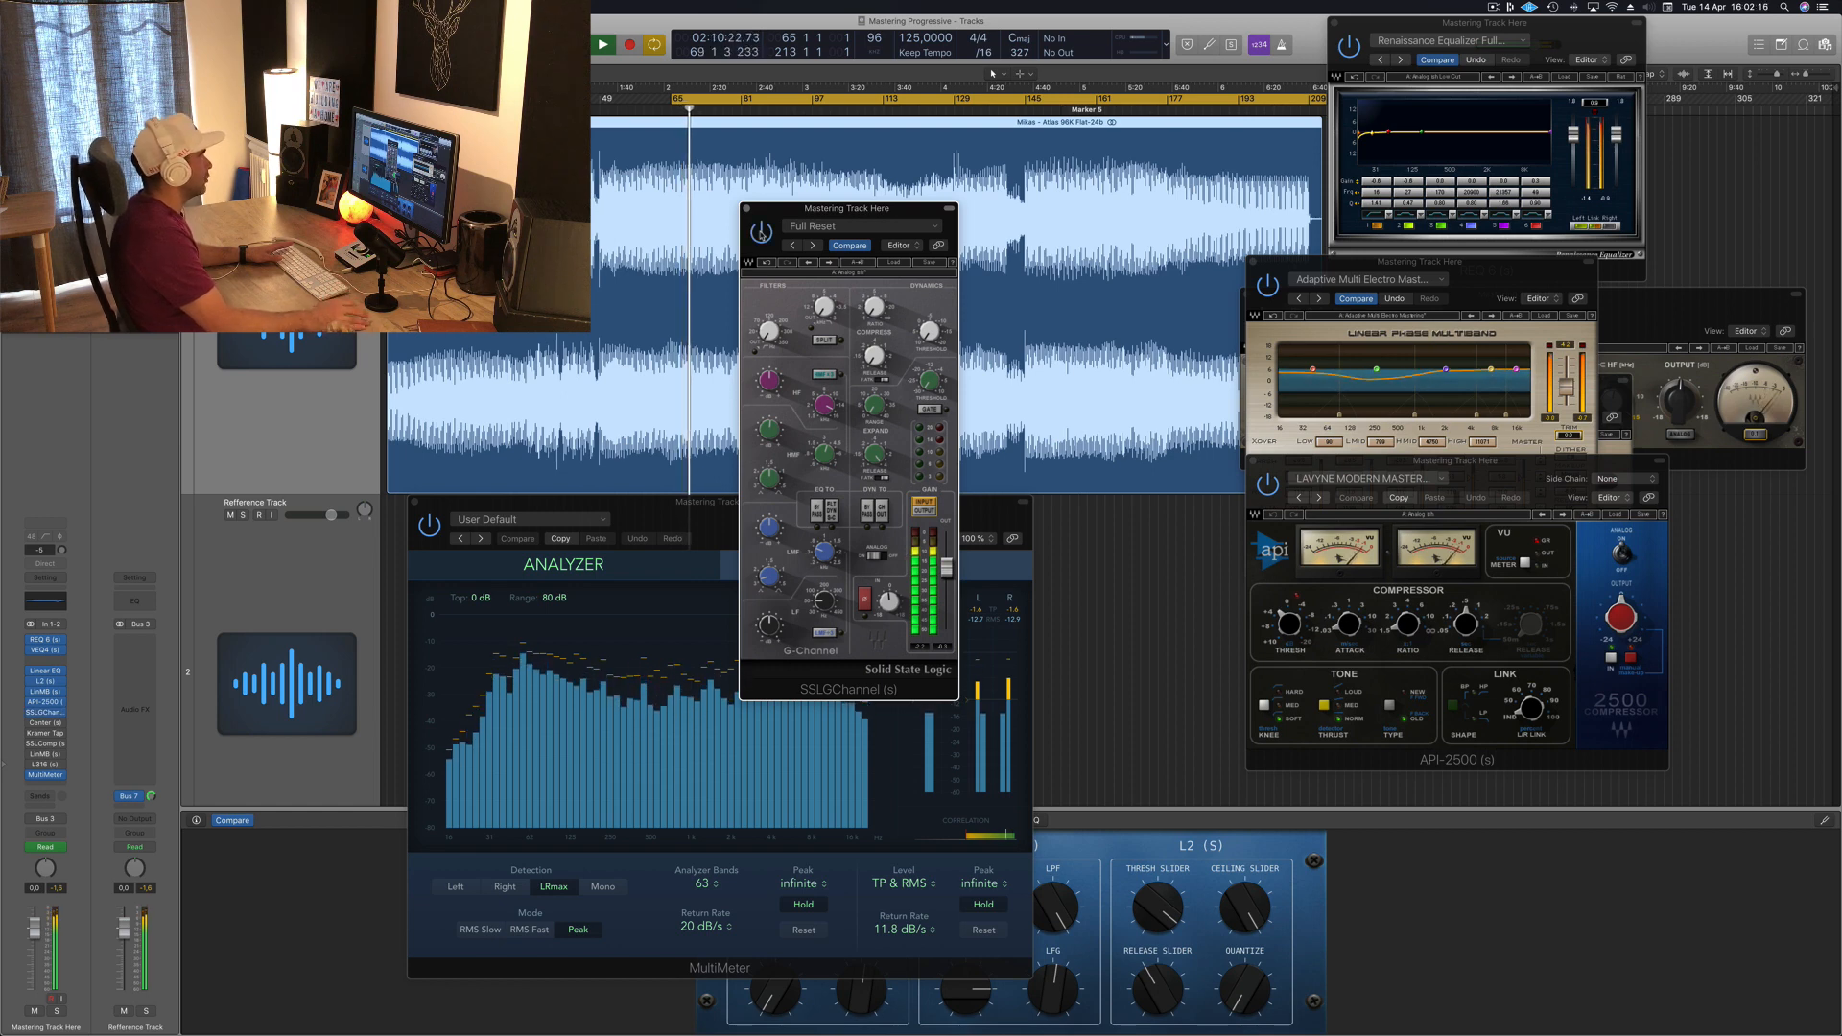
drag(880, 210, 929, 243)
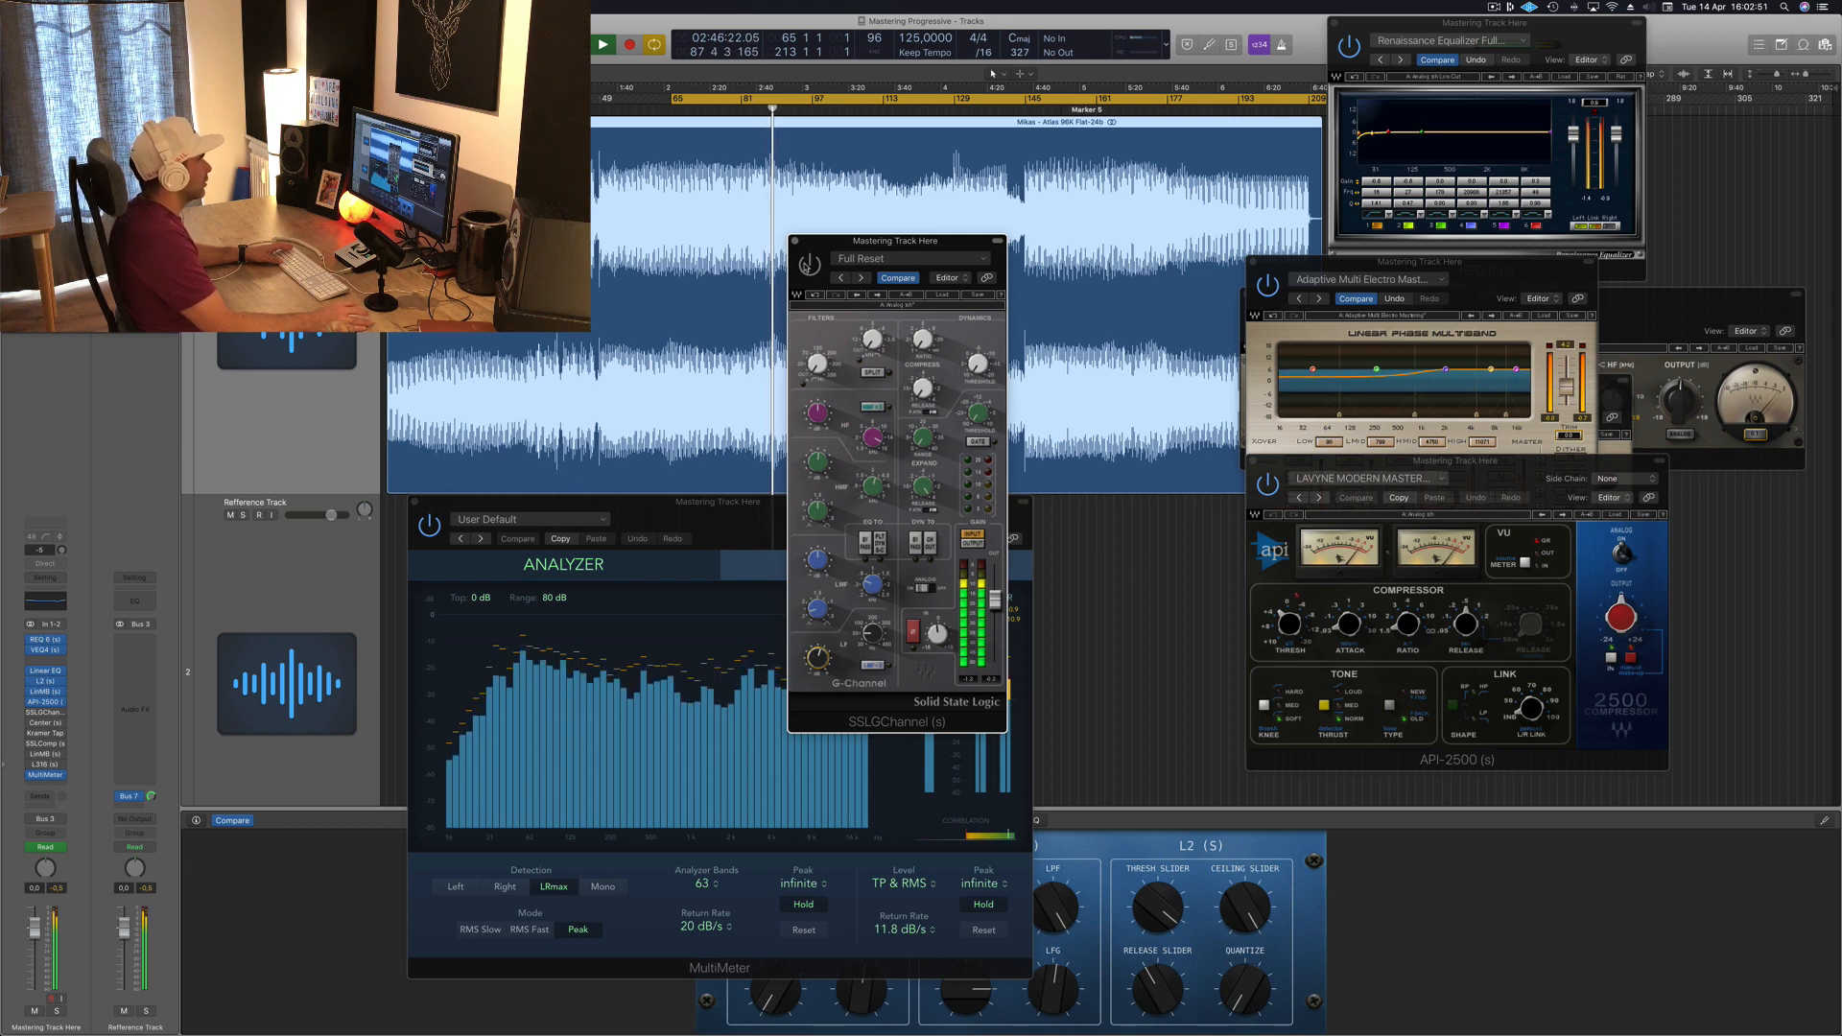
drag(826, 251, 900, 357)
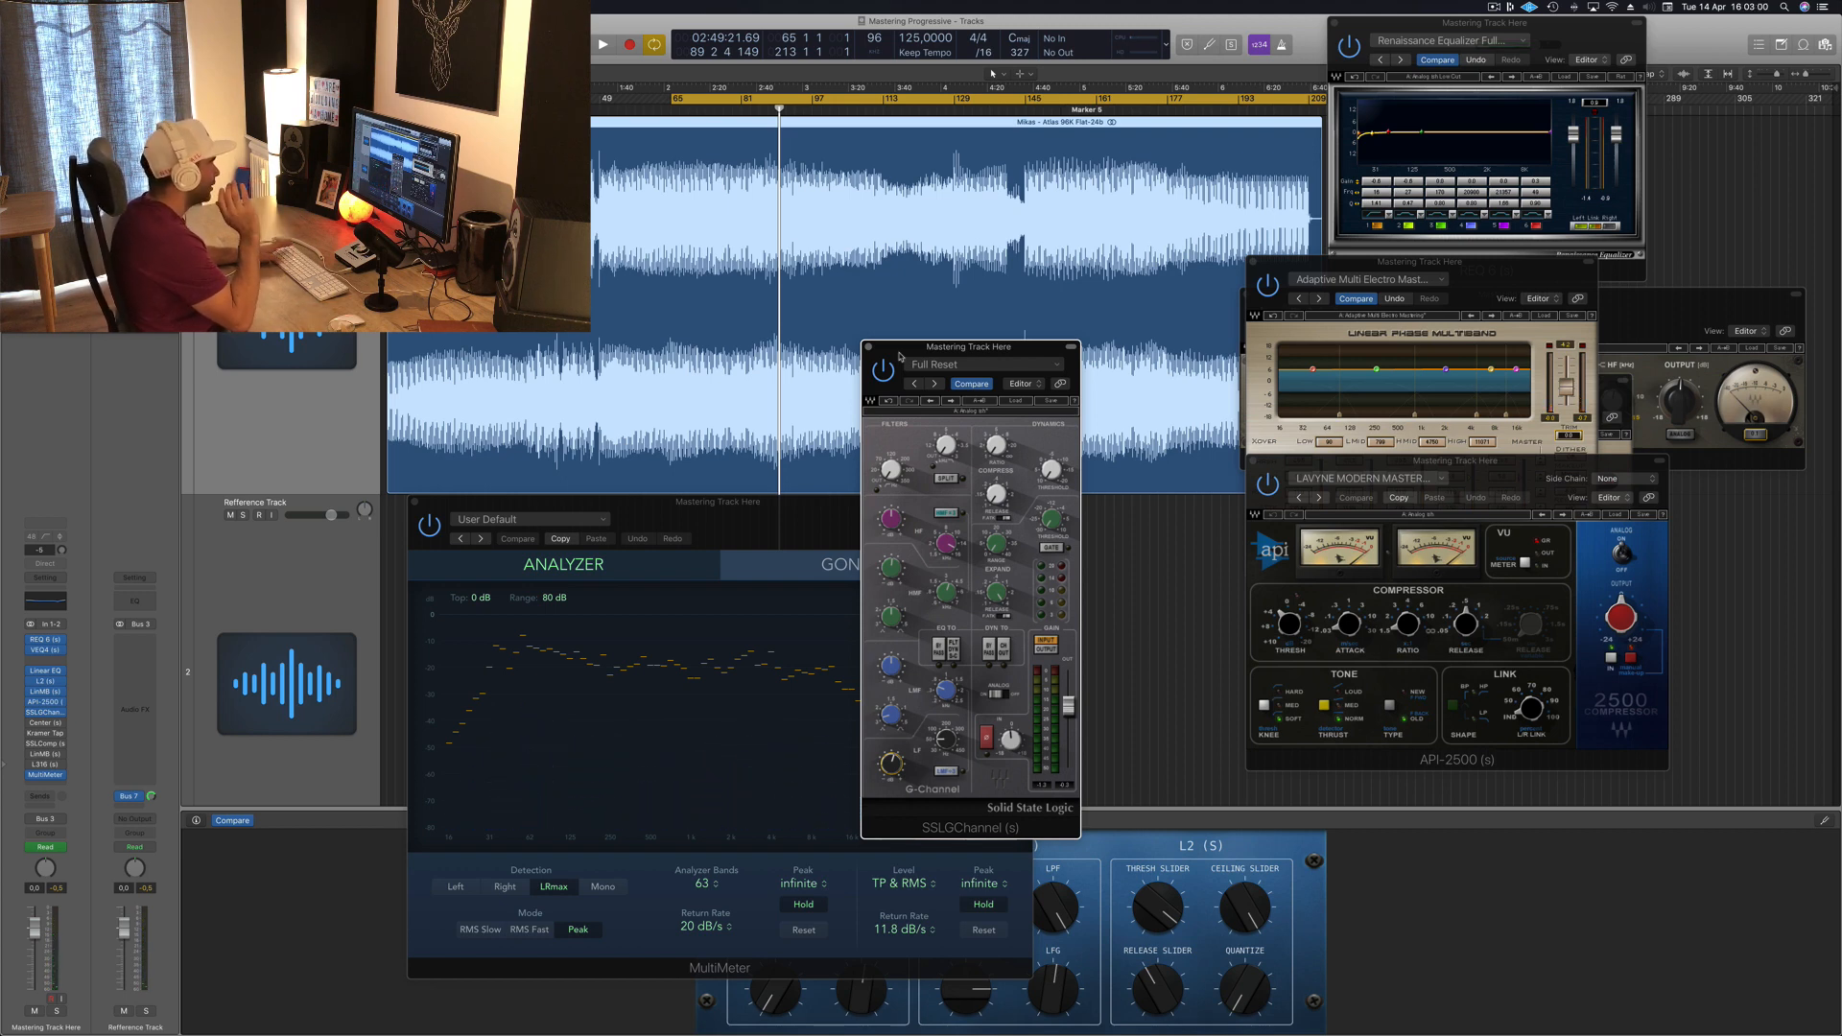
key(space)
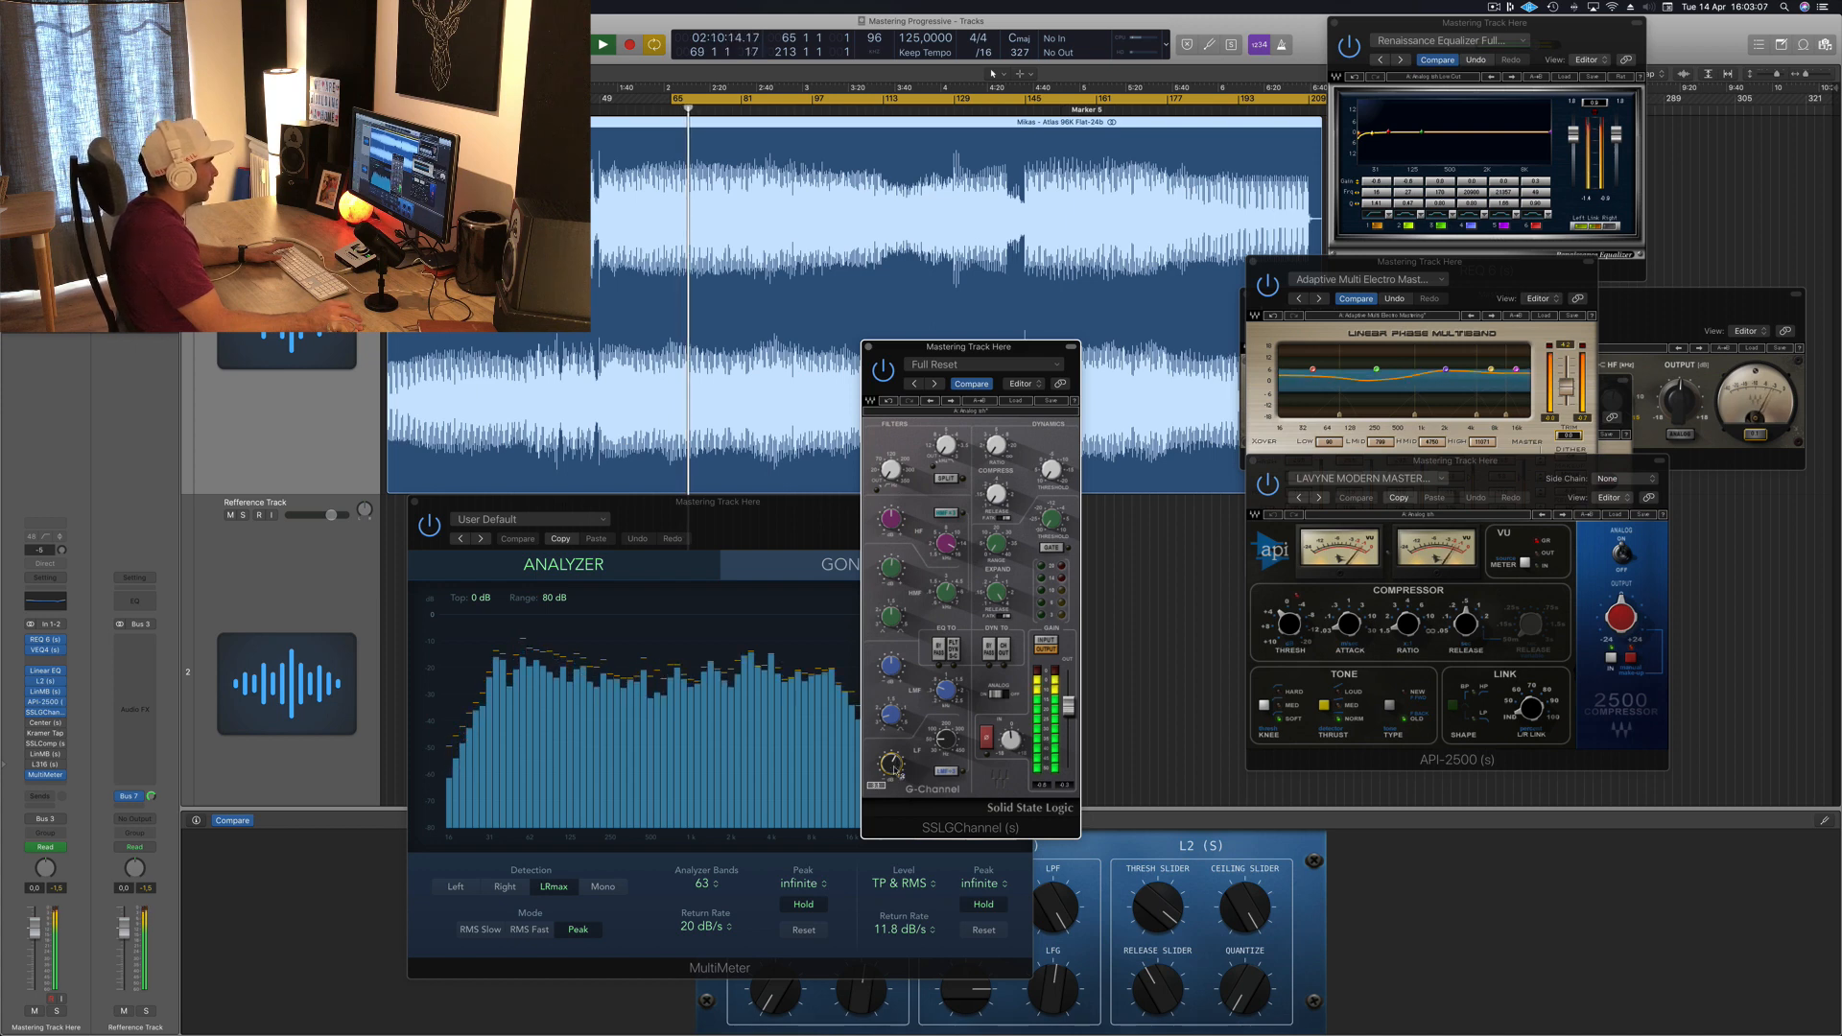
Step: Close the SSL G-Channel window and audition the track again
drag(1001, 348, 1162, 282)
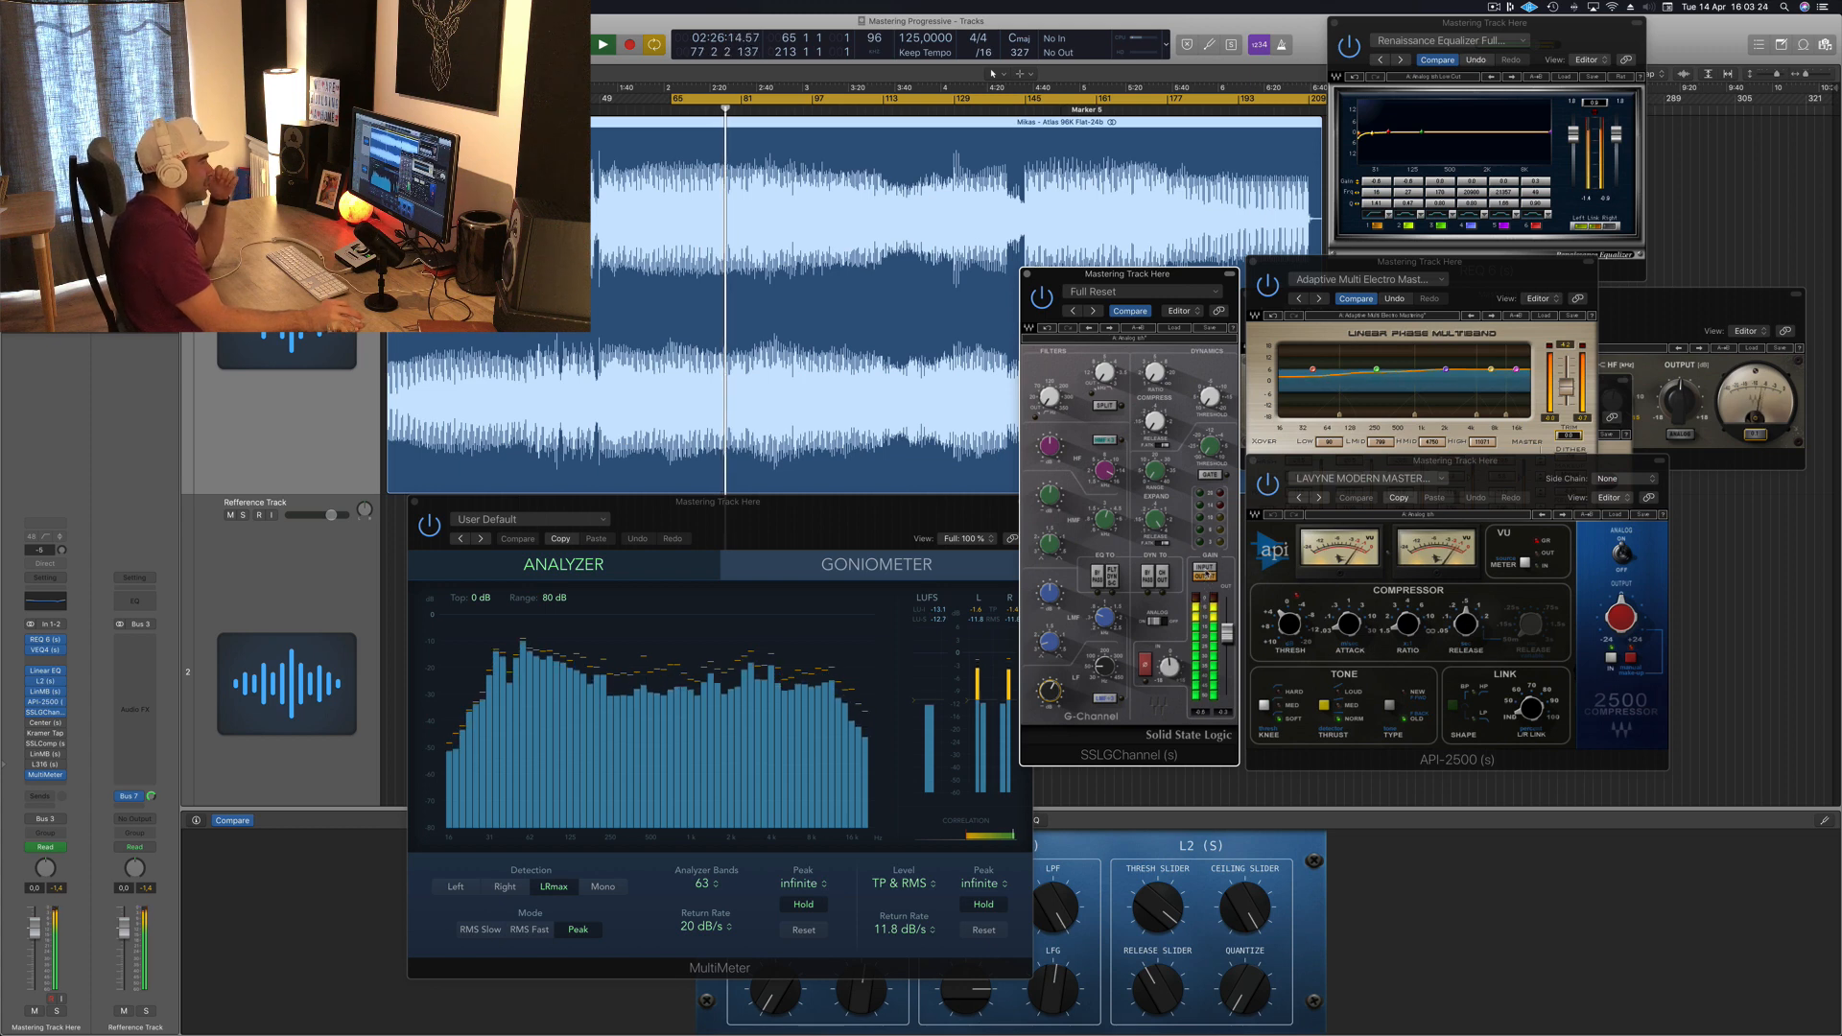
drag(1179, 280, 1183, 271)
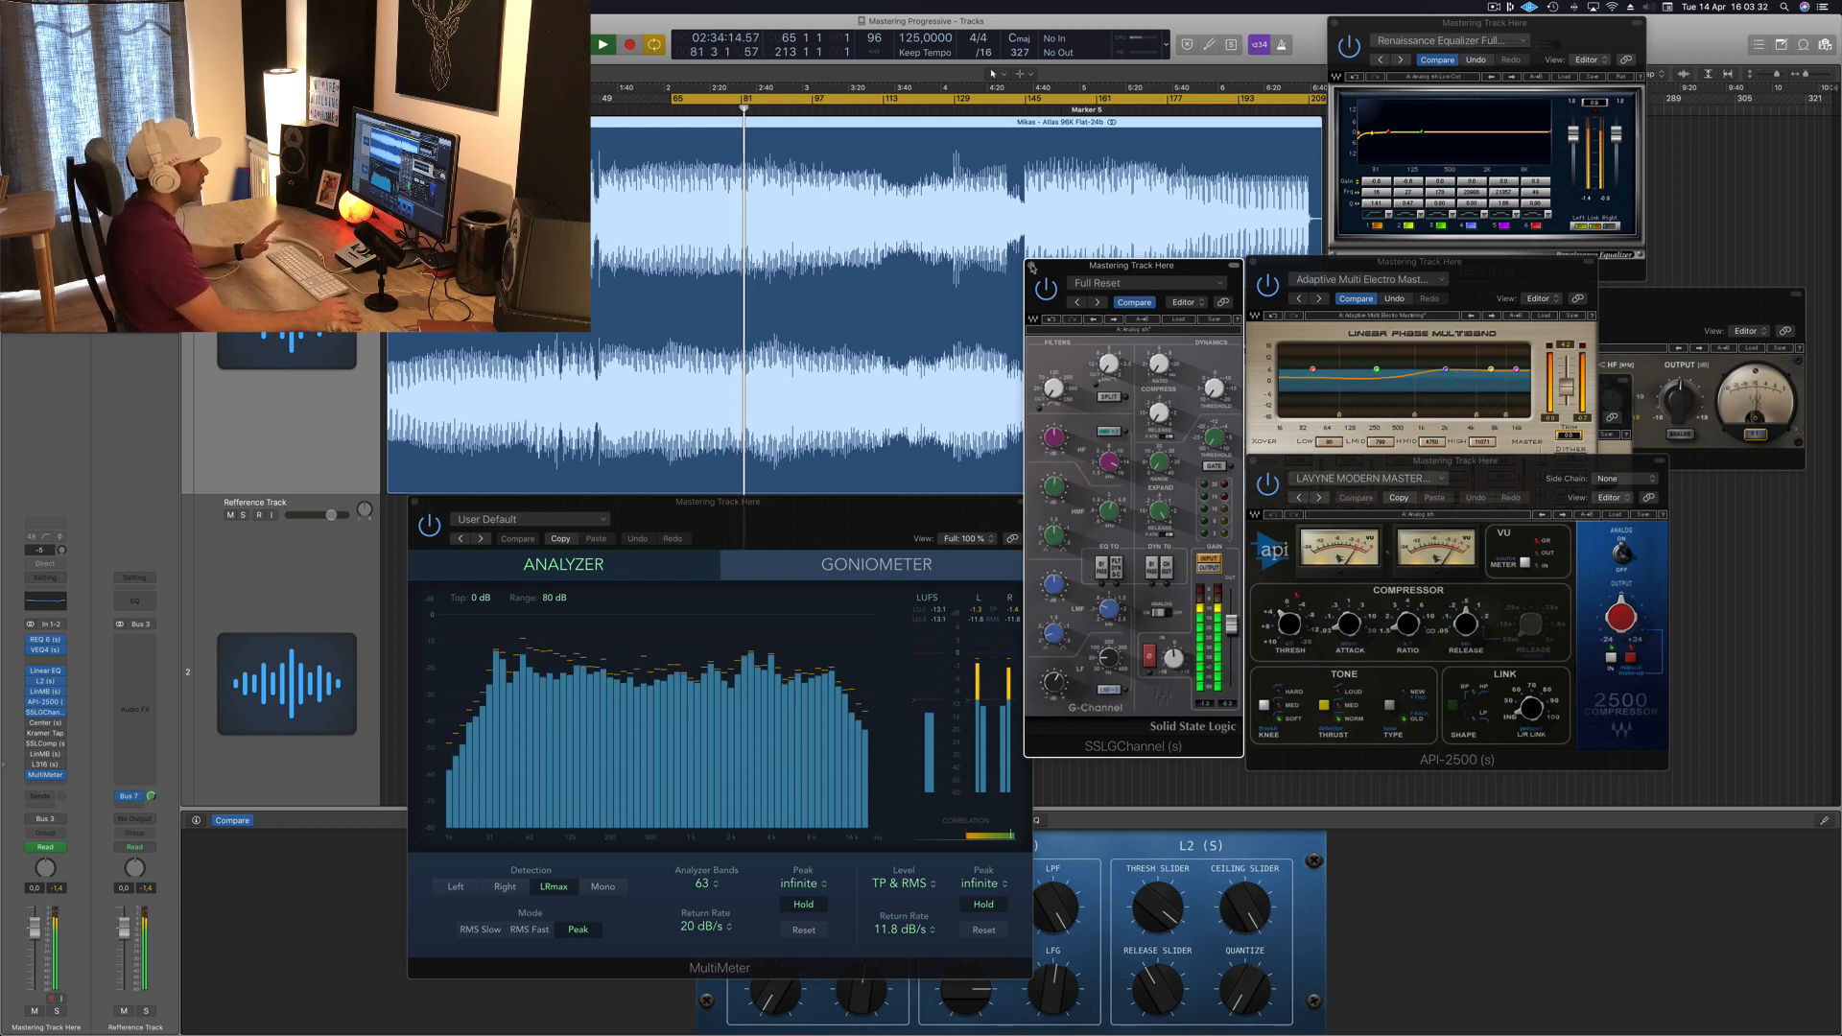
click(1033, 268)
key(space)
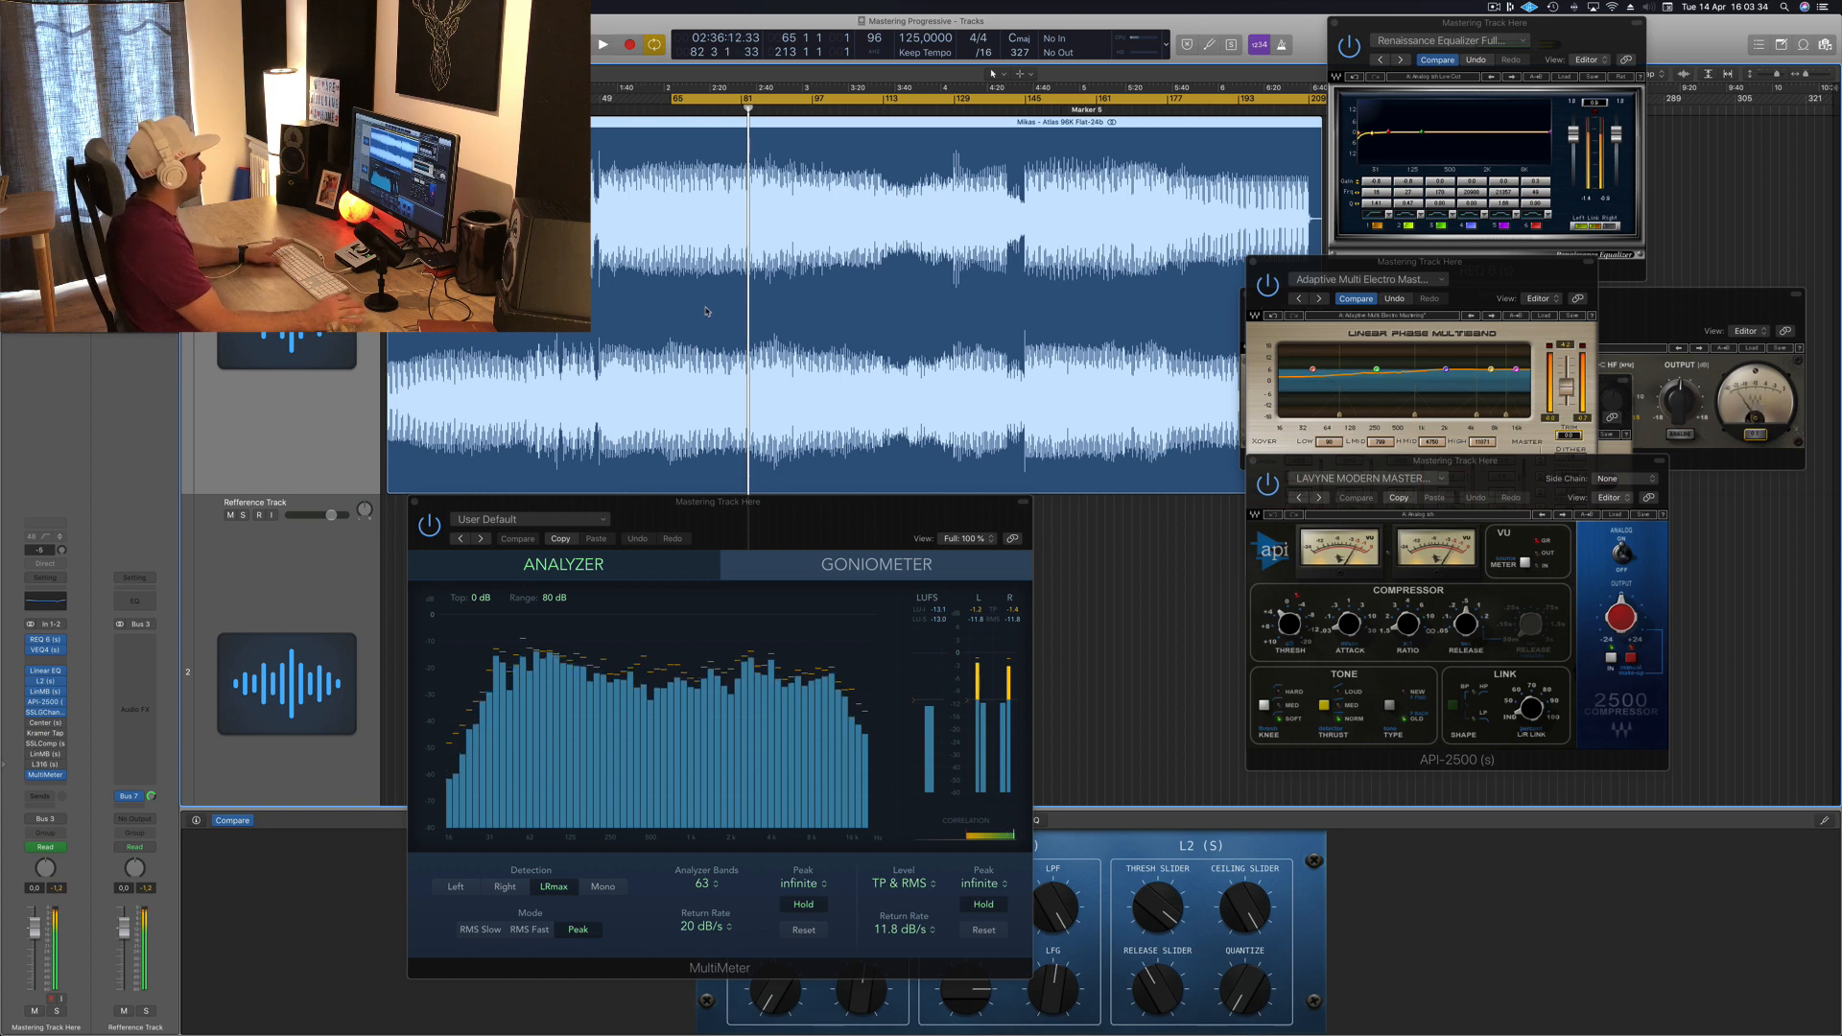
key(space)
key(space)
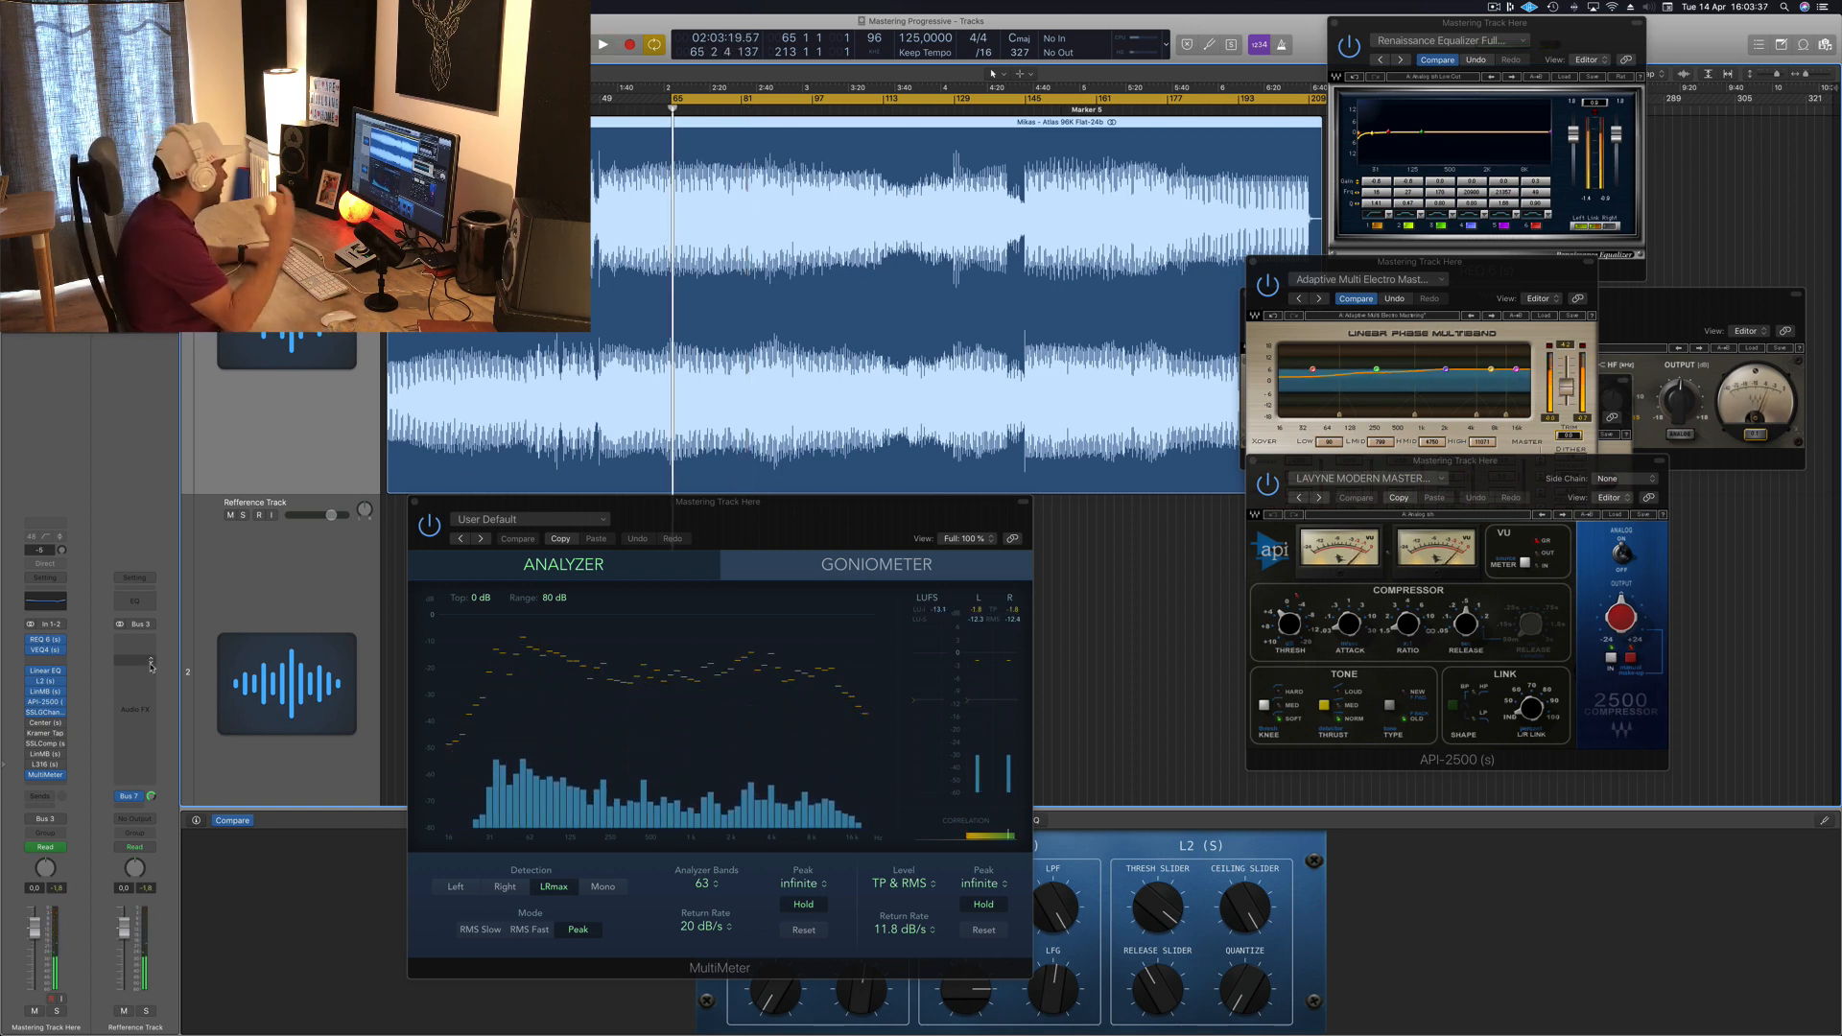
key(space)
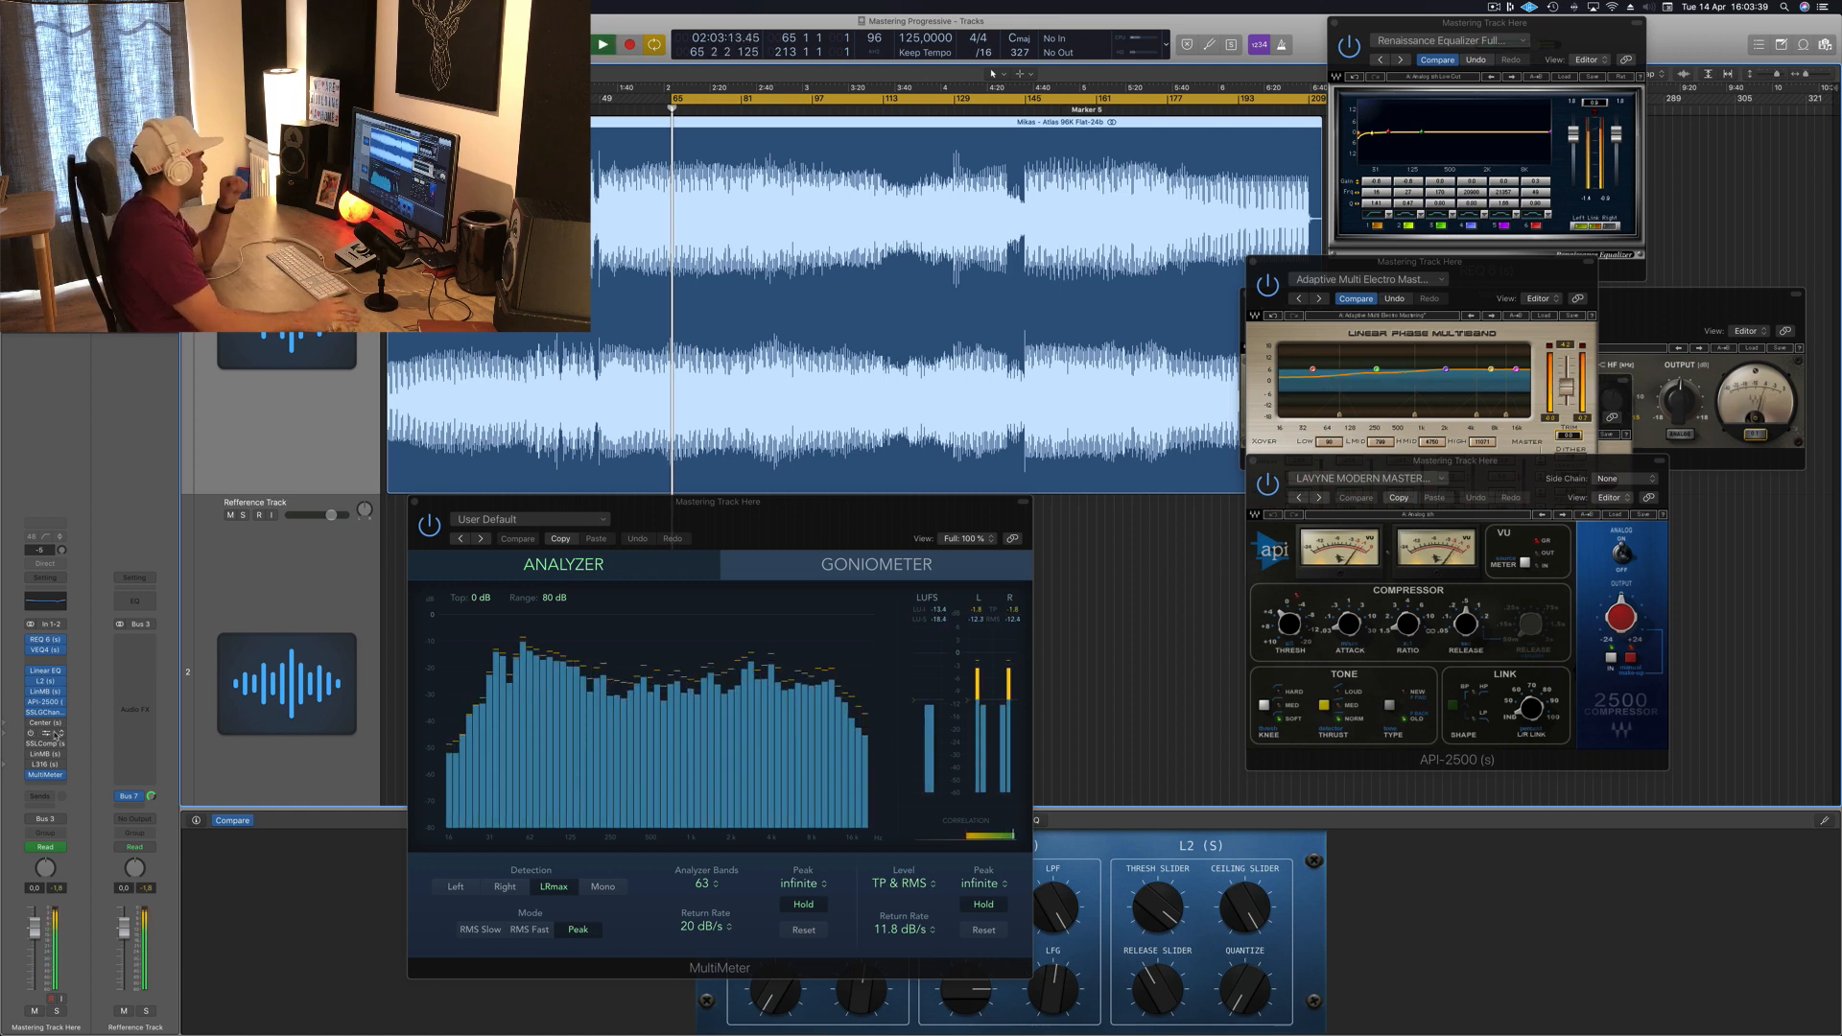
Step: Open the Center plugin from the master inserts and pull its Sides fader down slightly
click(40, 722)
drag(225, 35, 1004, 301)
drag(1009, 473, 1010, 494)
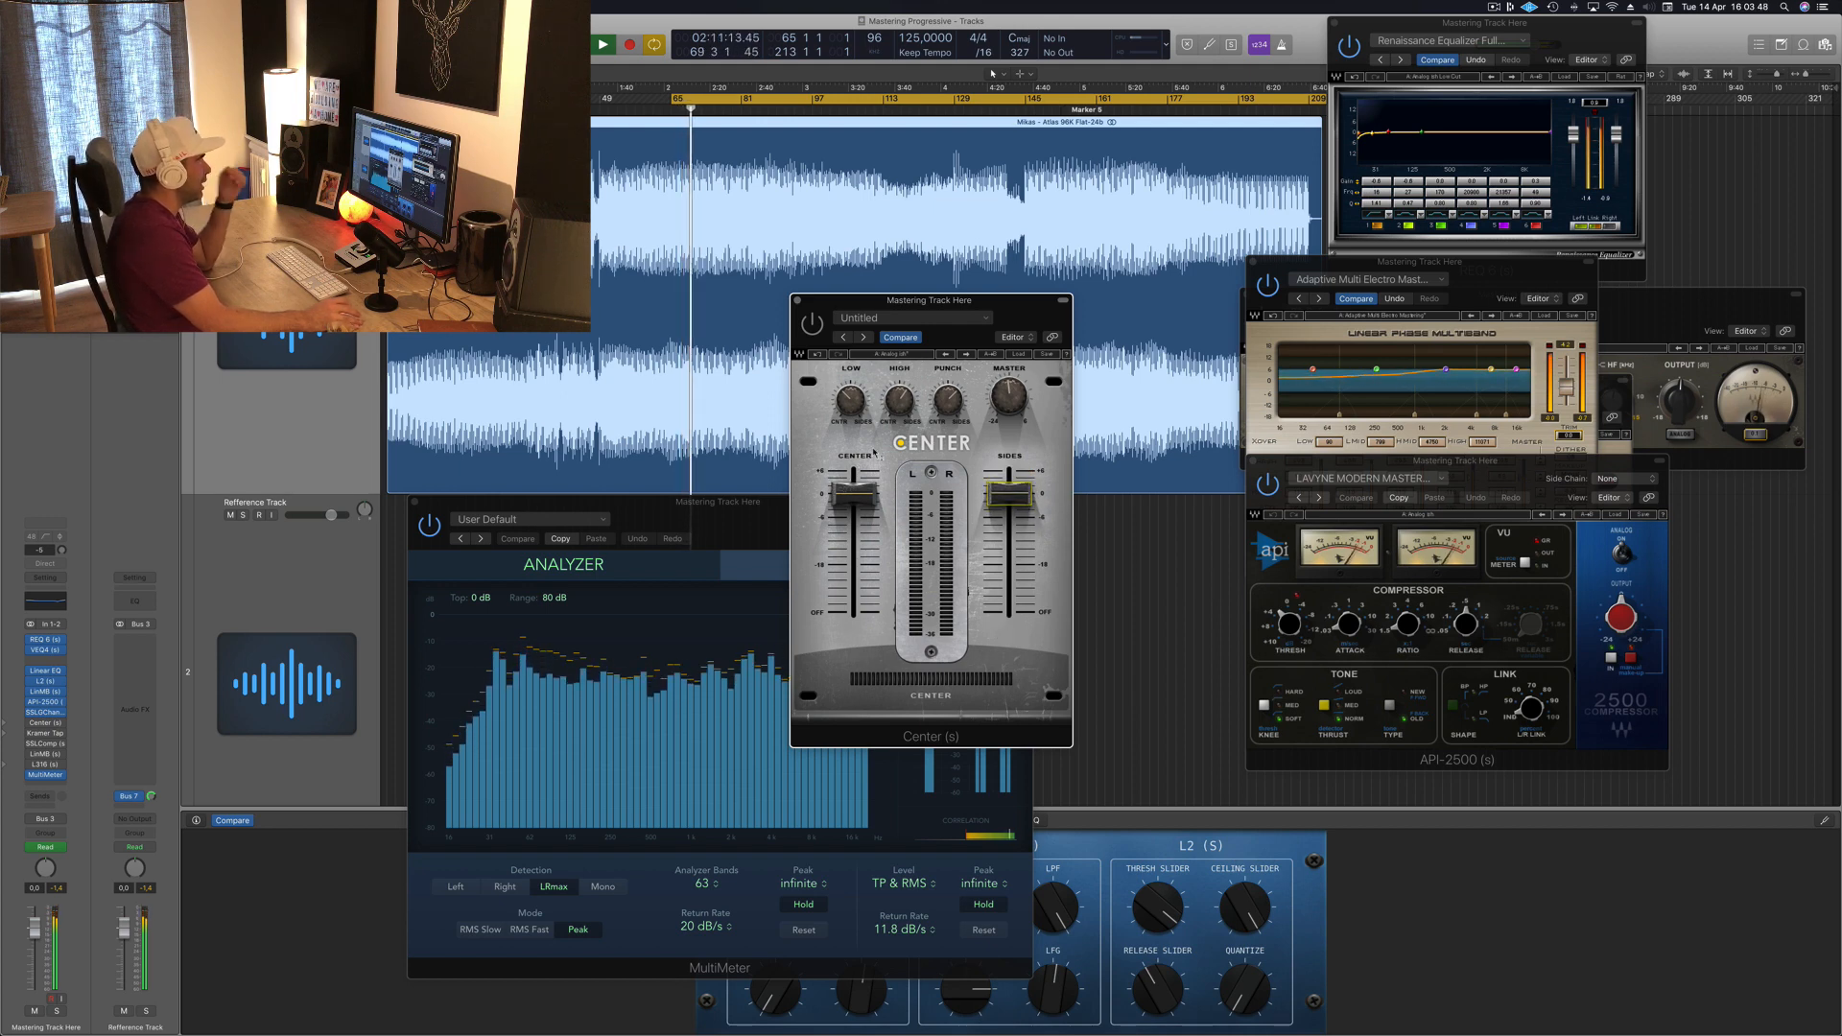
drag(1005, 314, 1013, 313)
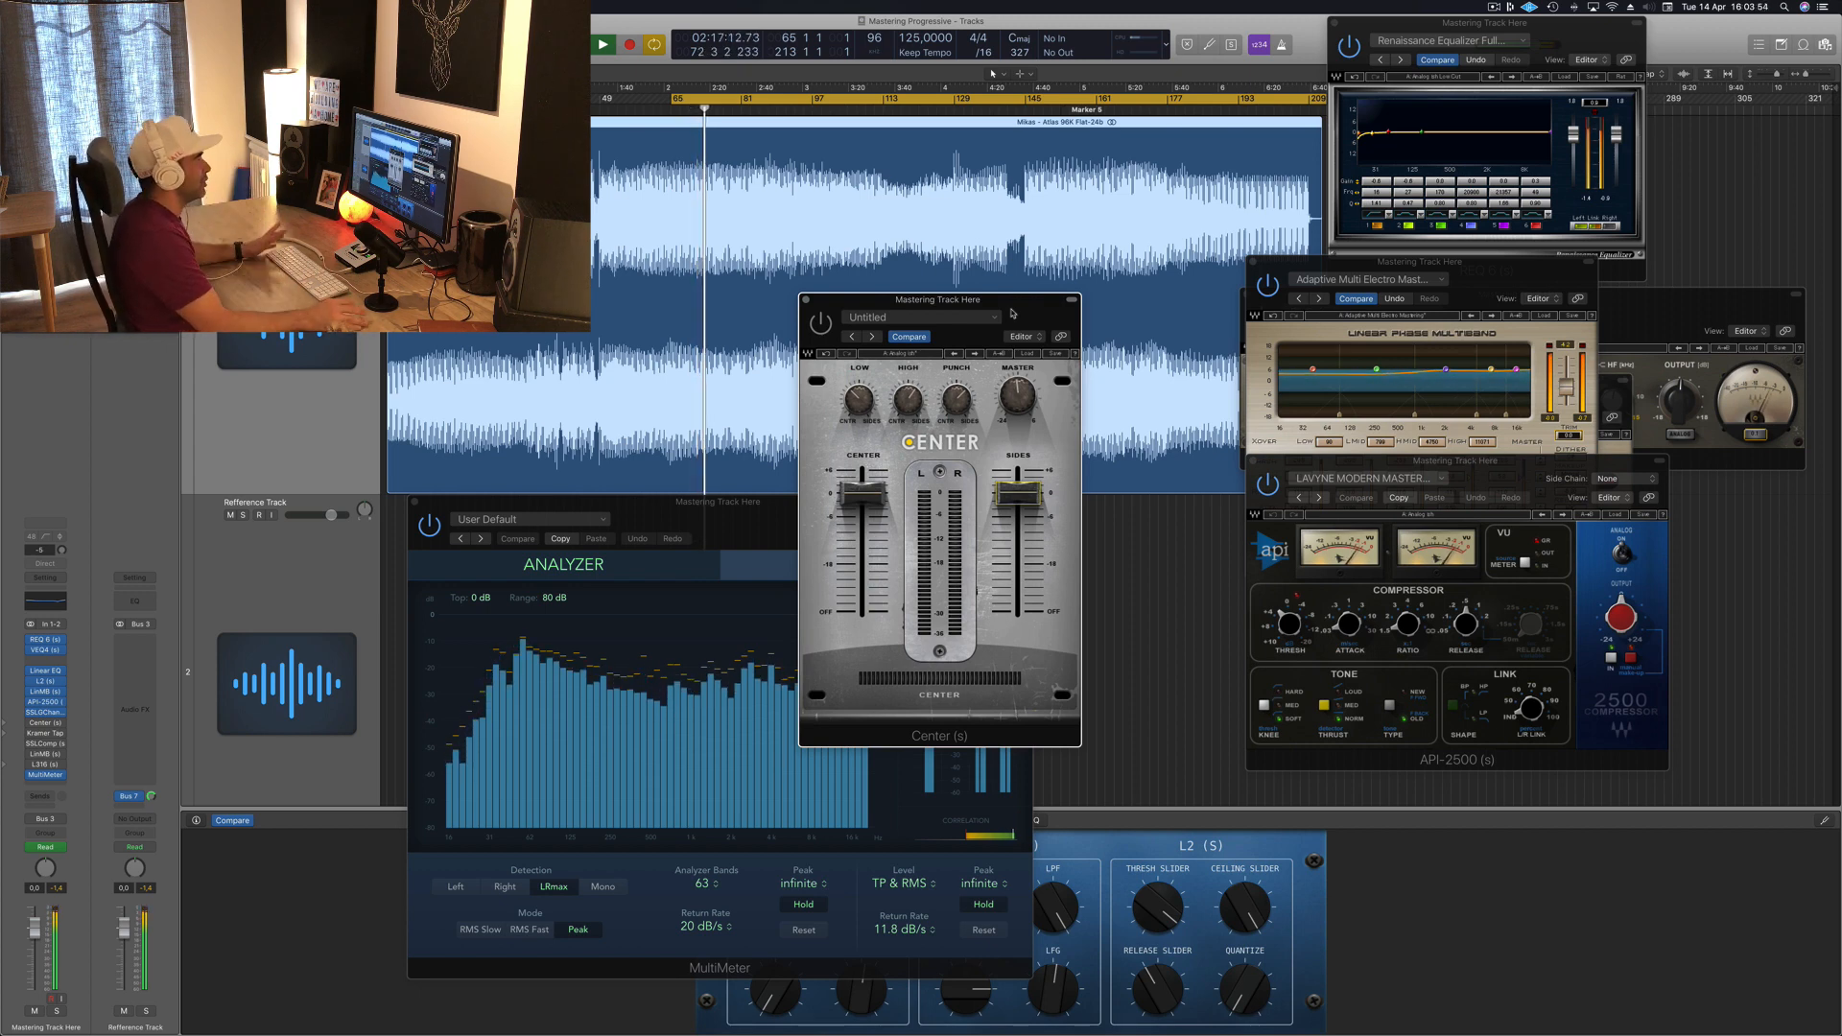
Step: Compare the Center plugin bypassed and active, and nudge its Sides fader up slightly
click(821, 324)
drag(1025, 308, 1032, 306)
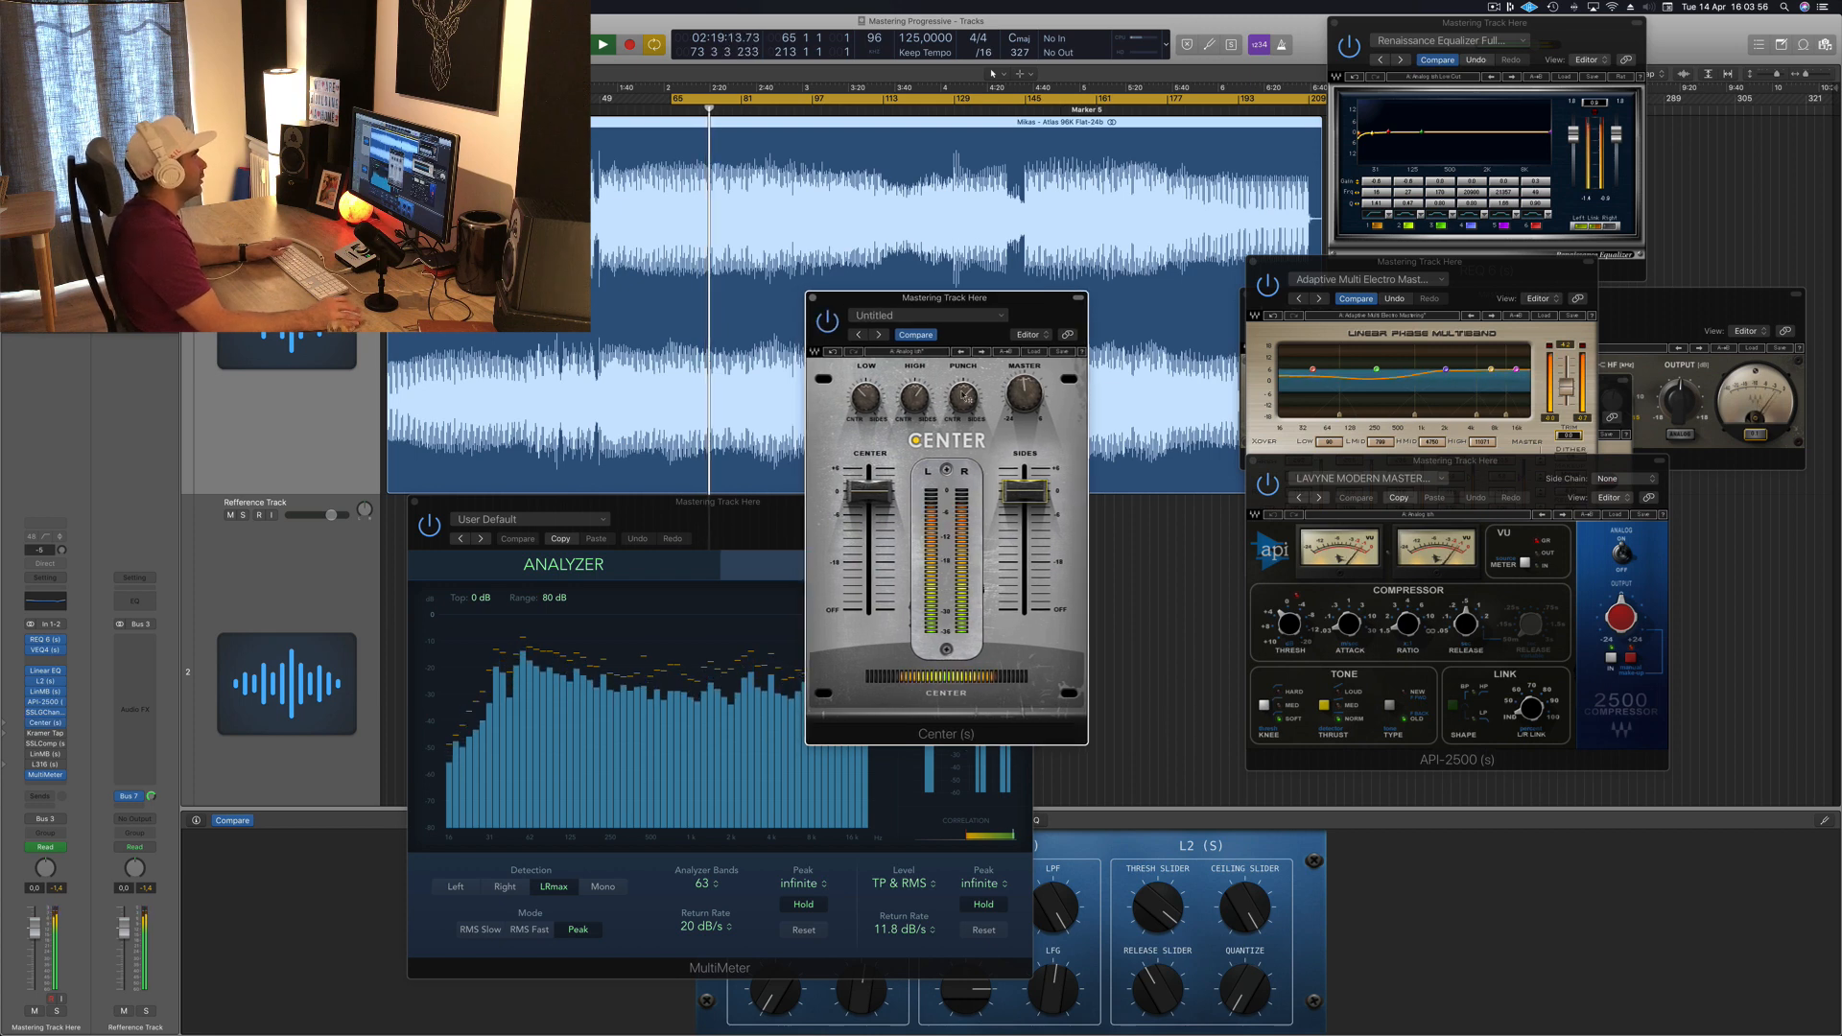
mouse_move(1025, 492)
mouse_down()
mouse_move(1025, 469)
mouse_move(1025, 486)
mouse_up()
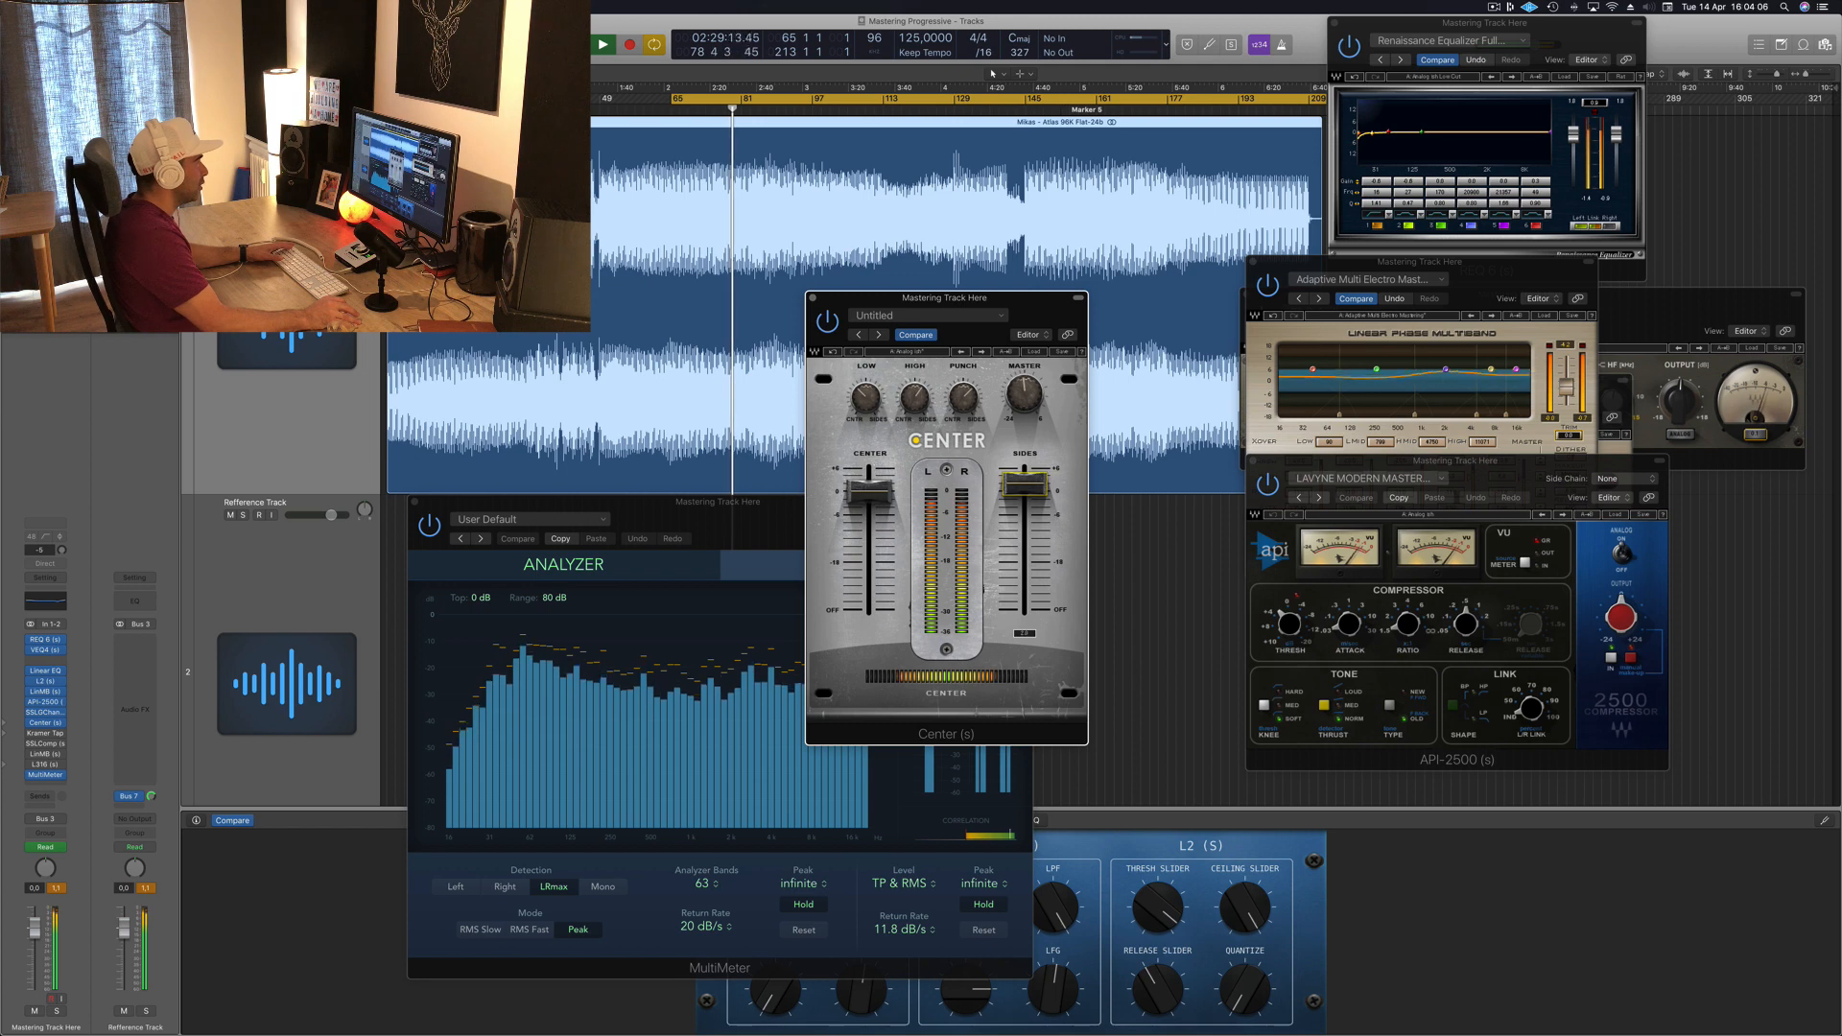
Step: Lower the Center plugin's Sides fader slightly, close its window, and restart playback
click(870, 492)
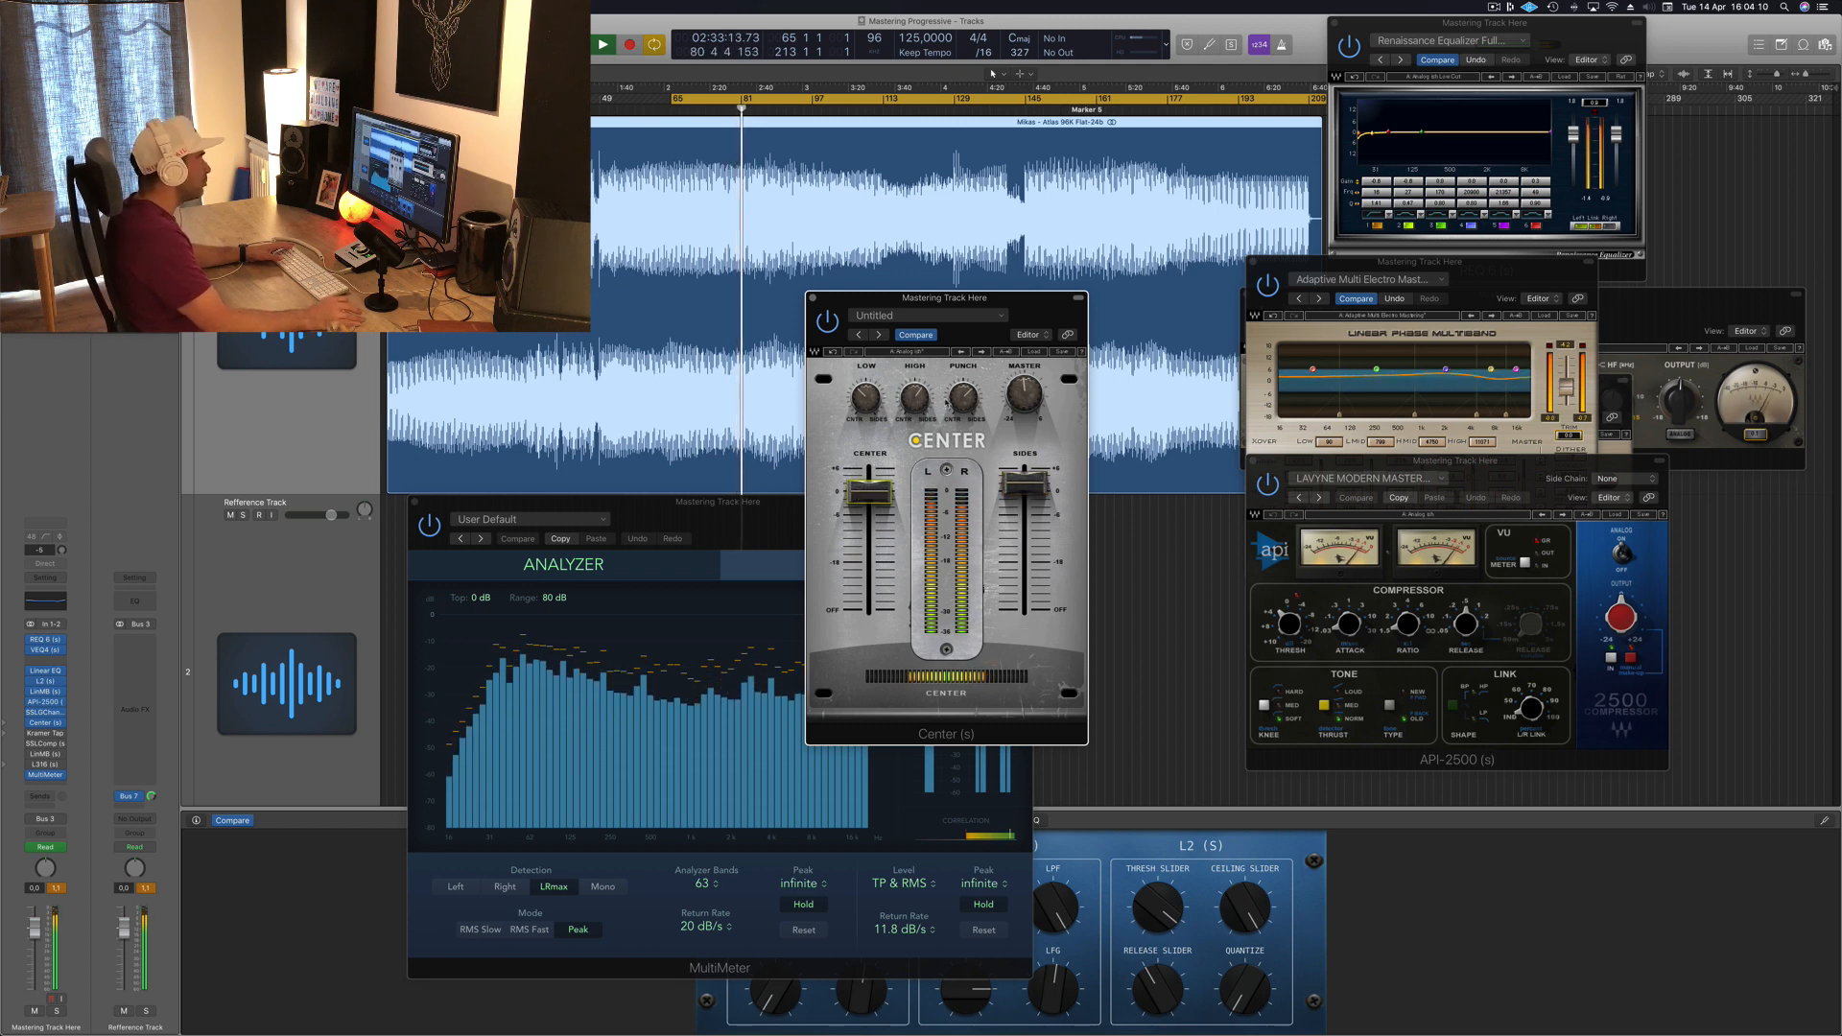
drag(988, 335, 1024, 331)
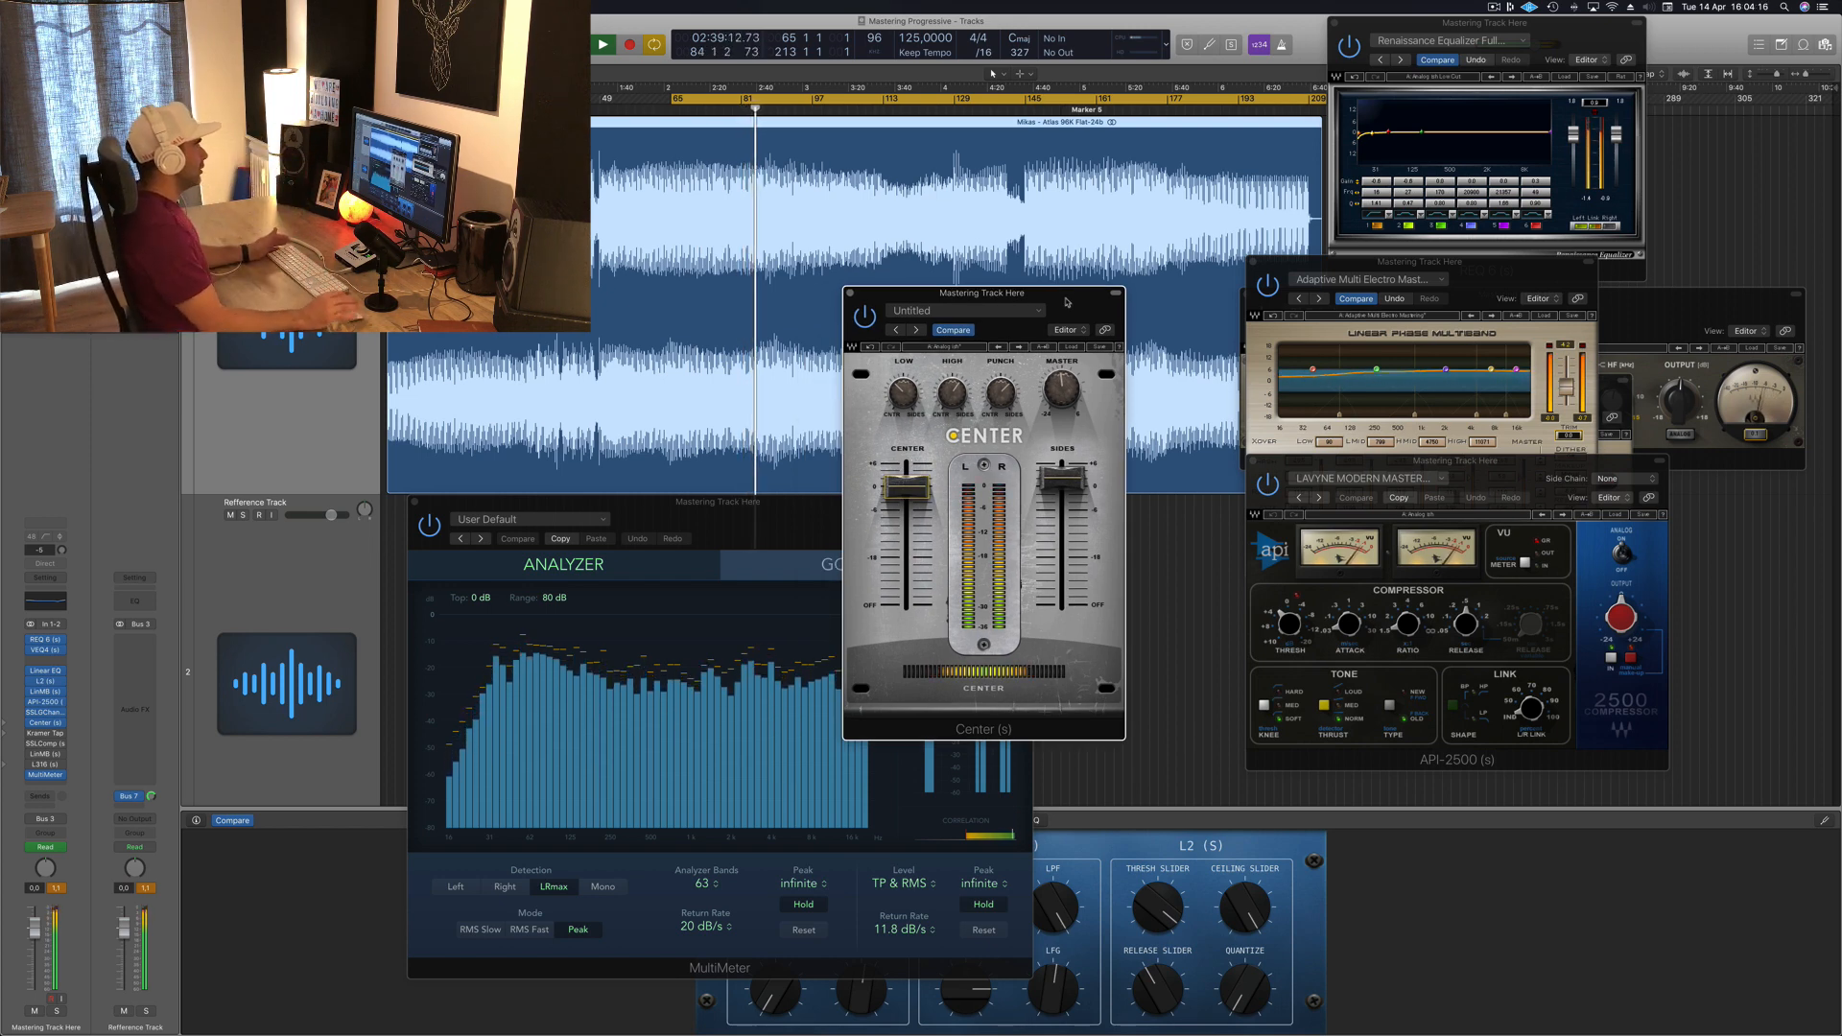
drag(1087, 302, 1130, 287)
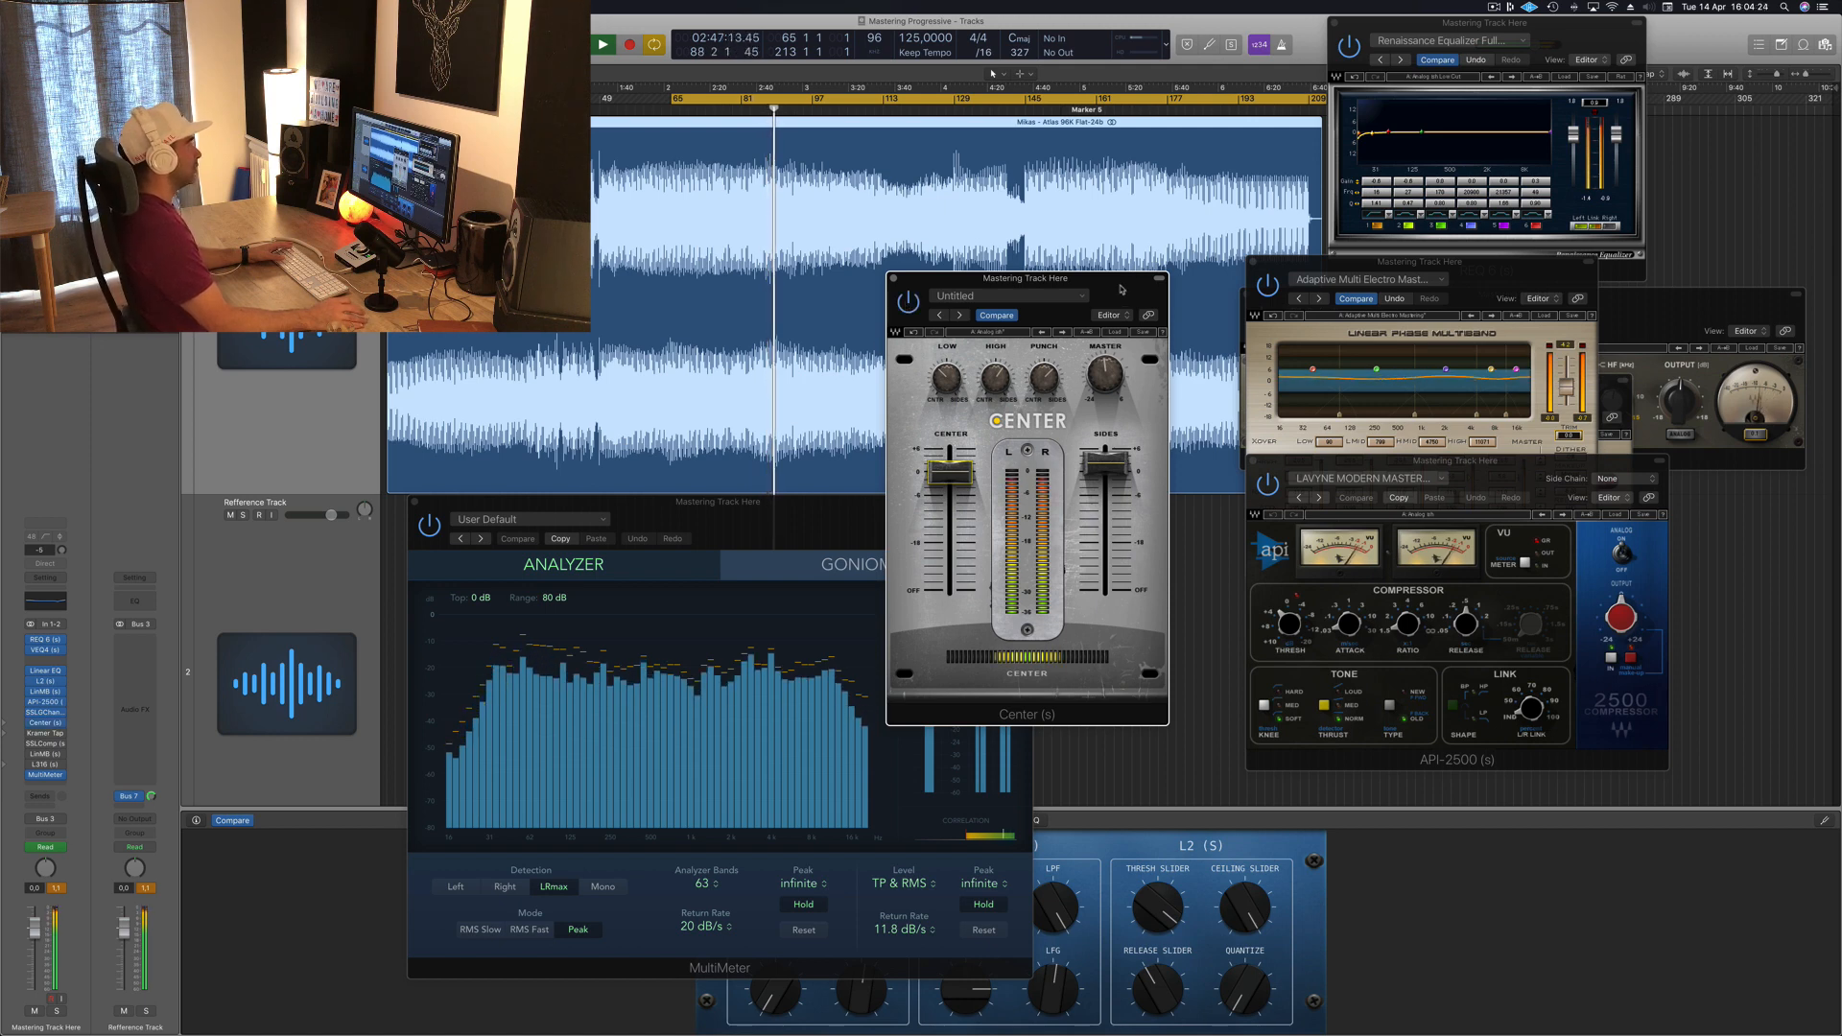
drag(929, 295, 910, 302)
drag(1086, 470, 1087, 474)
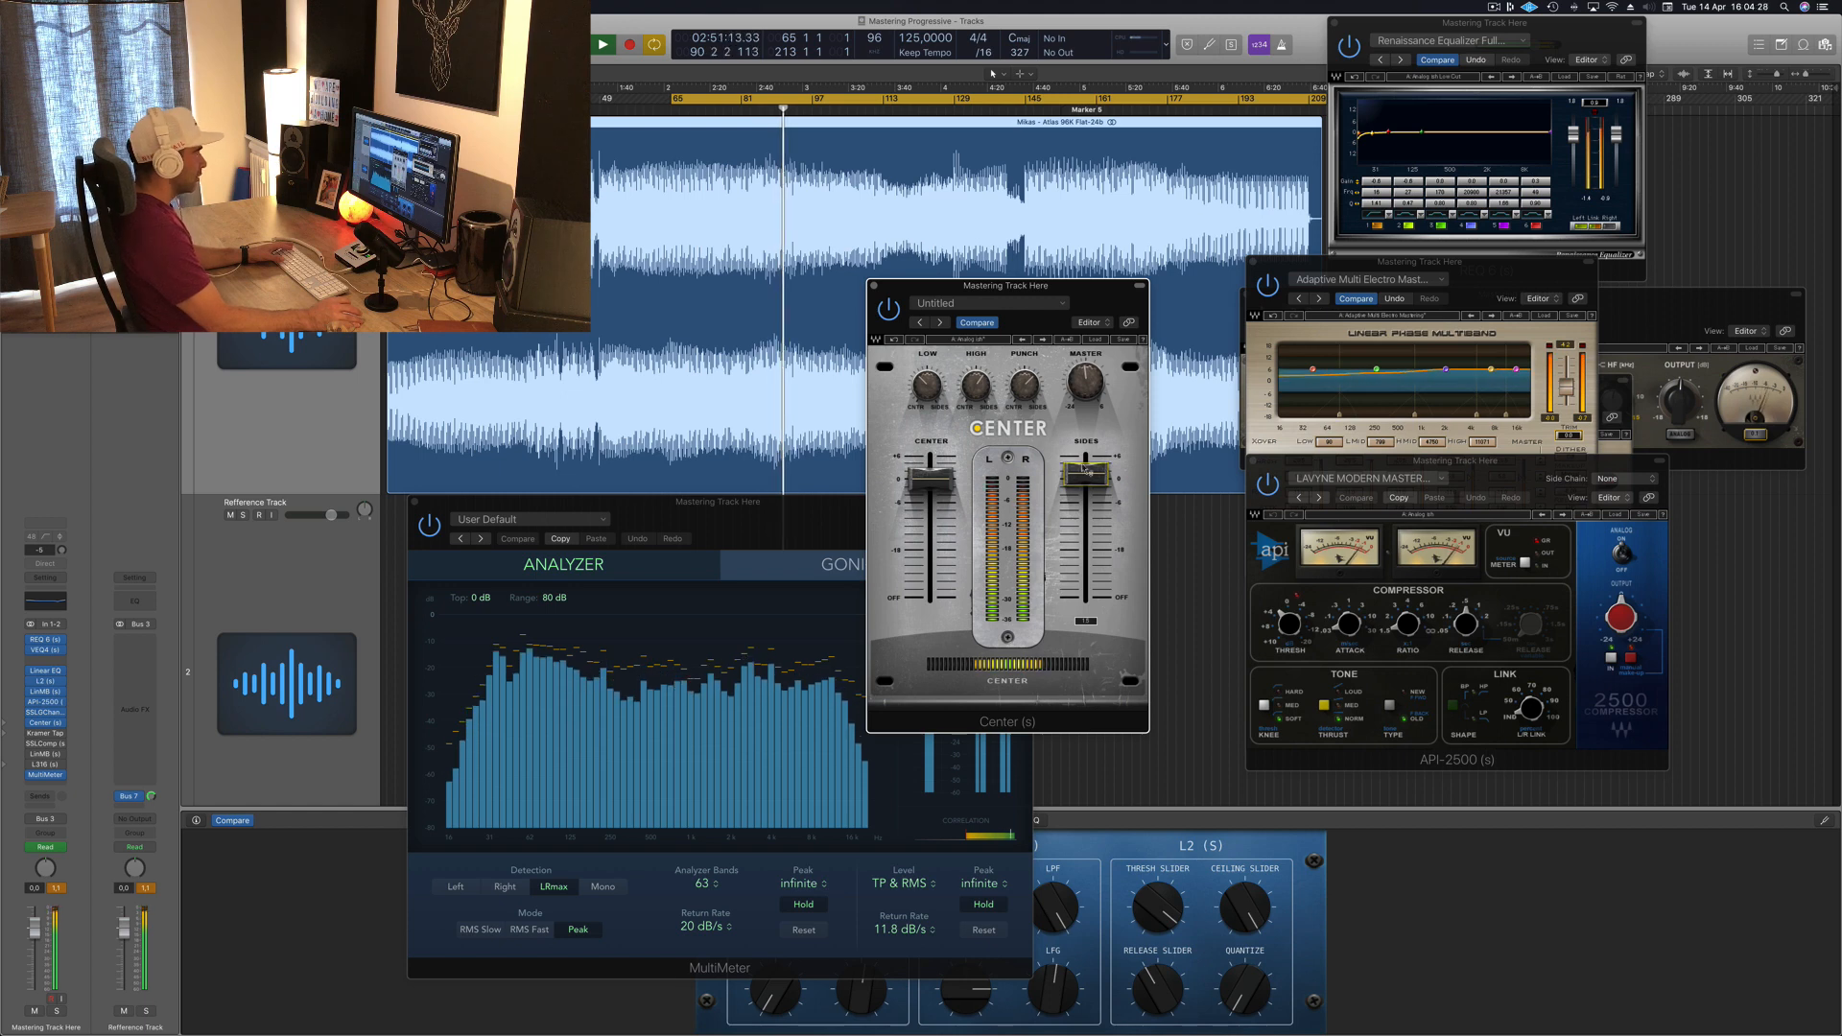
click(876, 287)
key(space)
key(space)
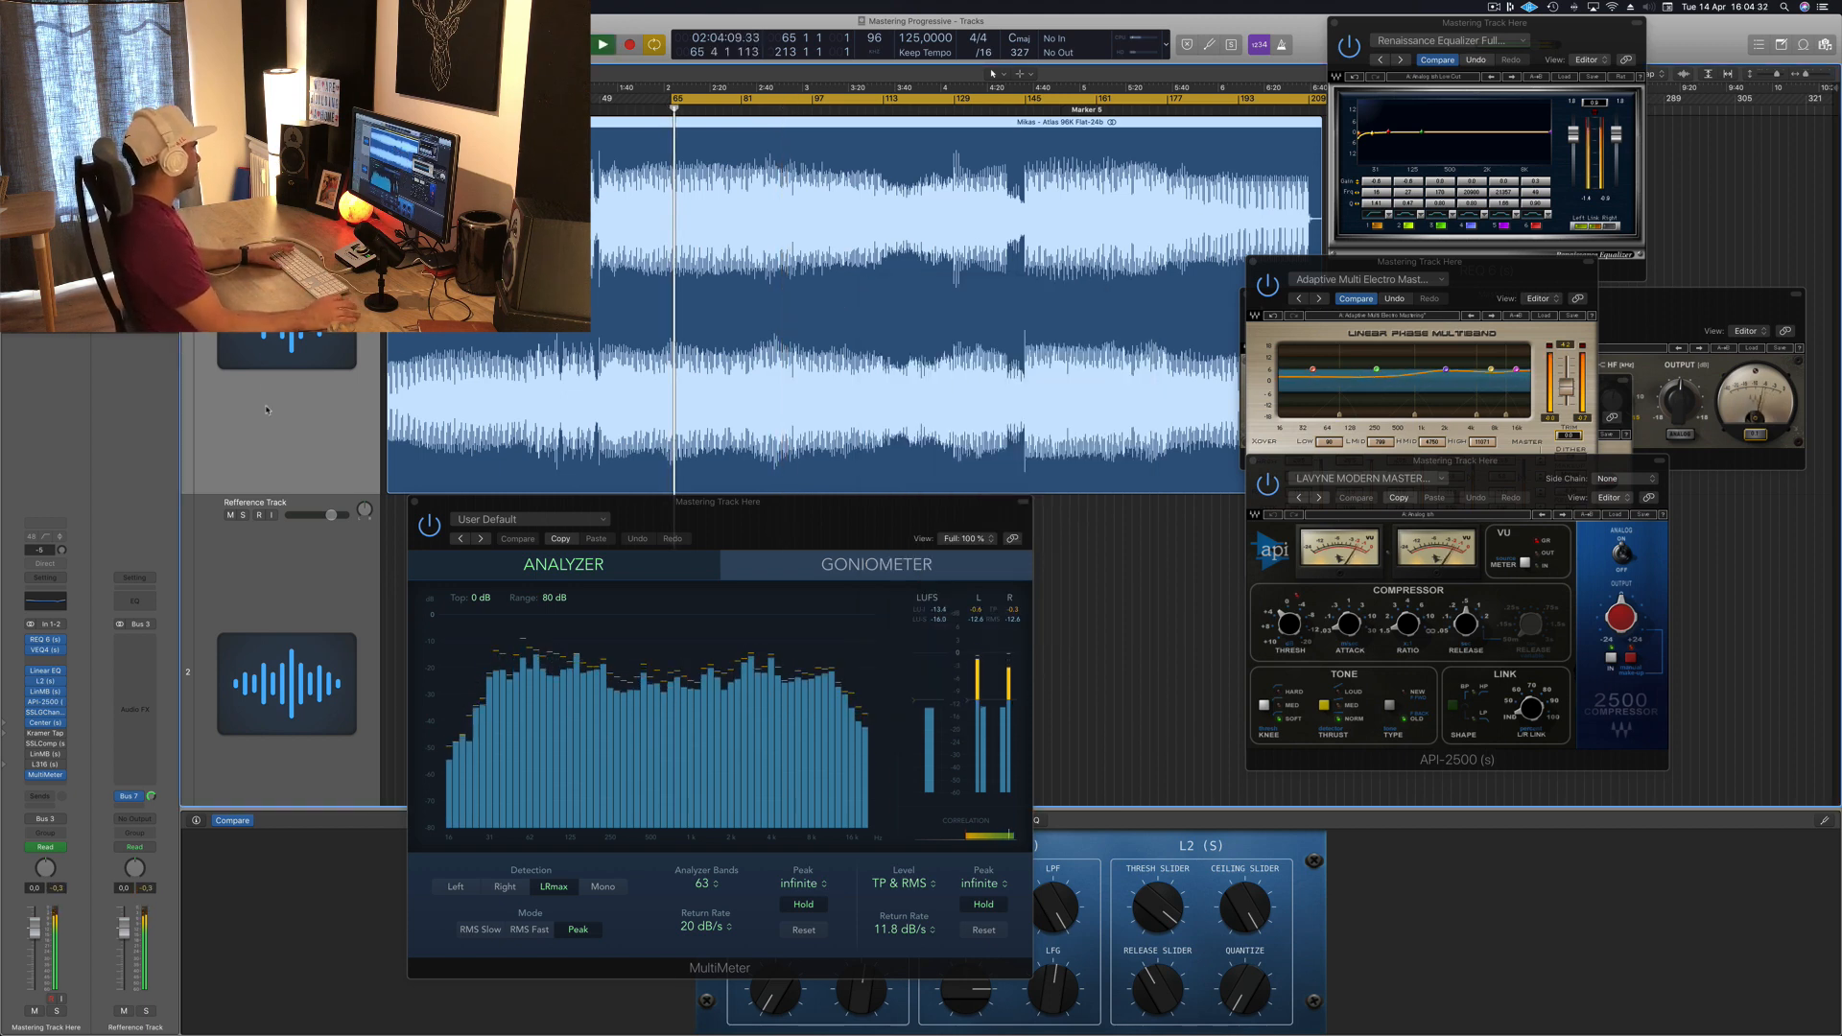
Step: Open the Kramer Tape plugin, nudge its input knob slightly and toggle its bypass before closing it
click(48, 734)
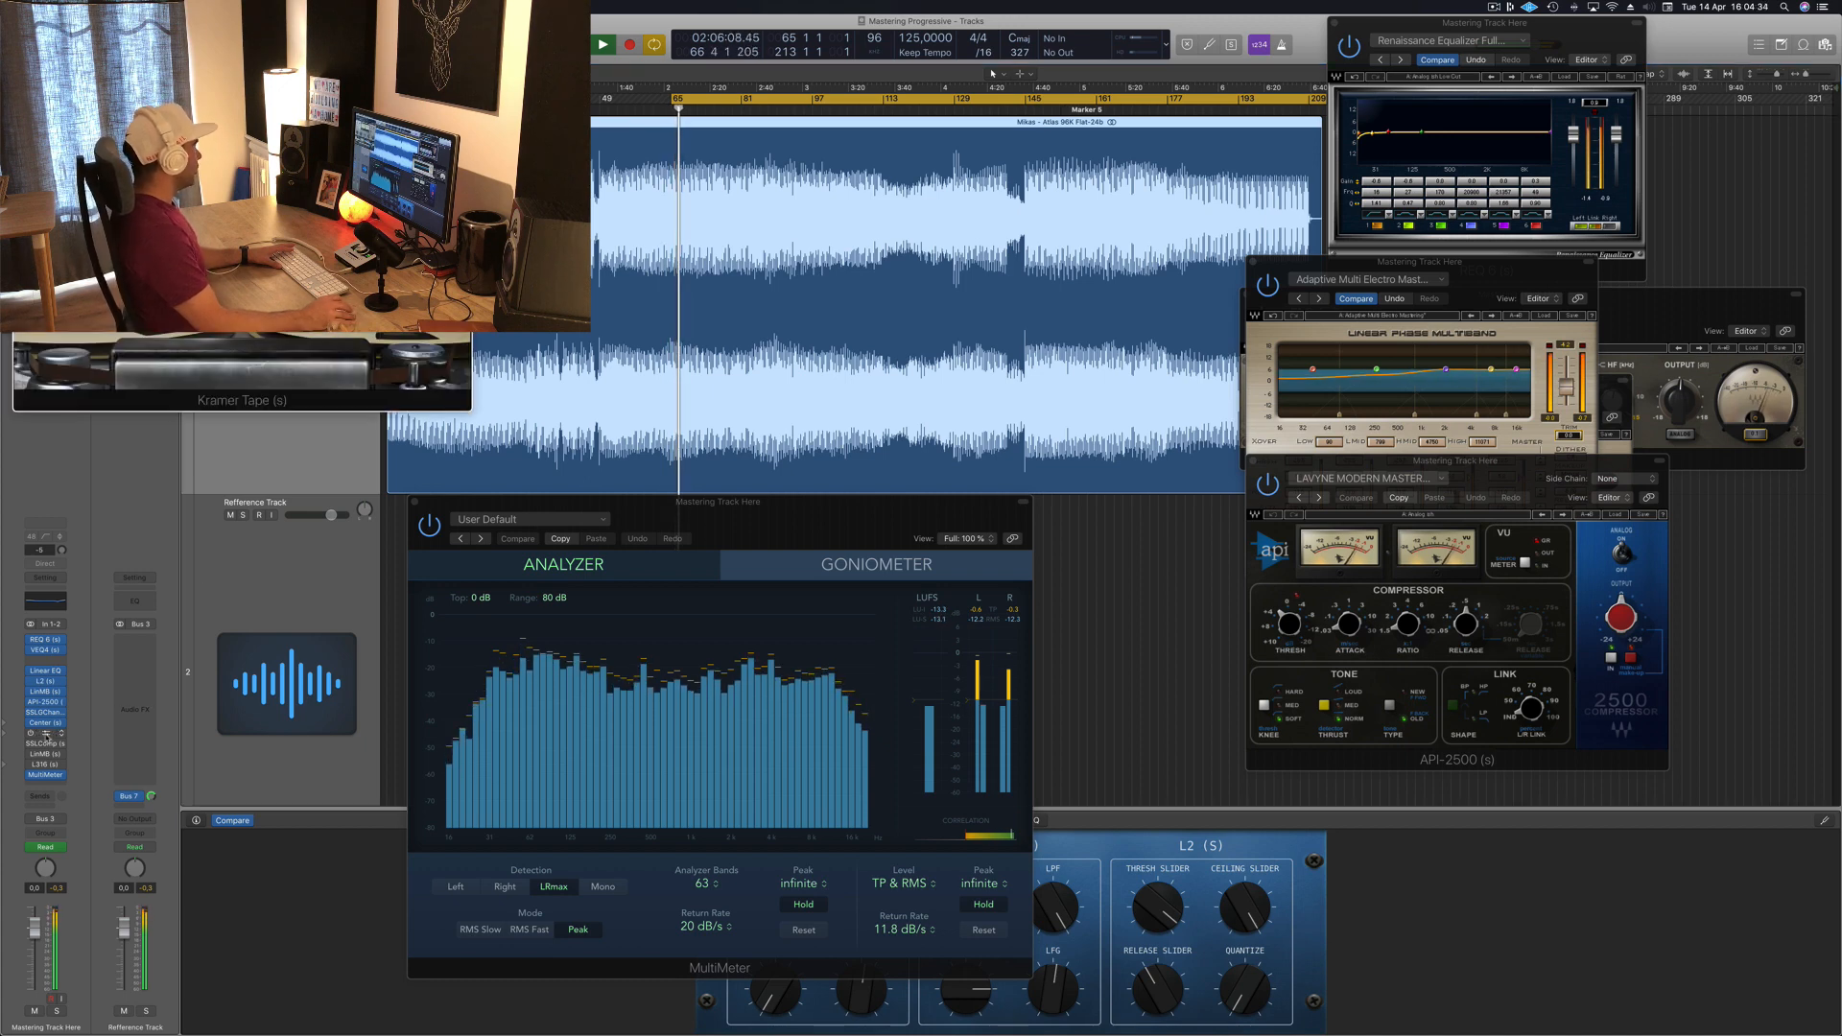
drag(326, 44, 1076, 461)
drag(811, 671, 812, 680)
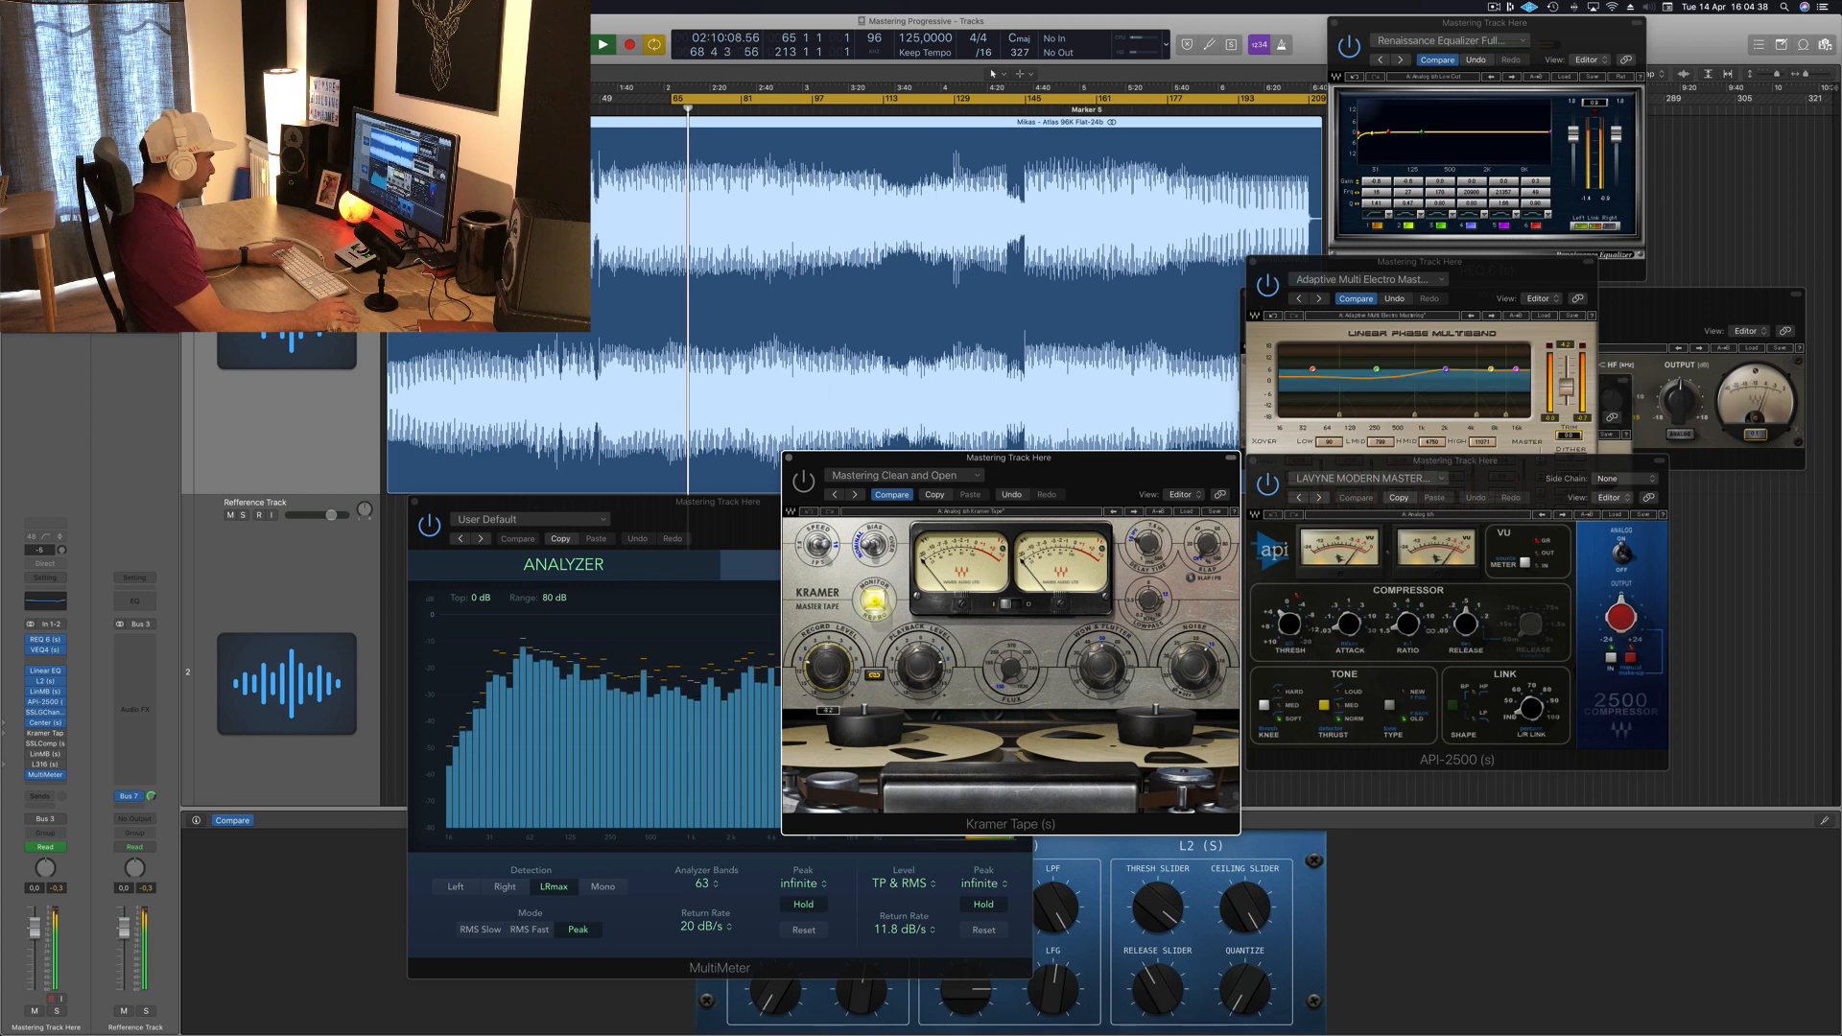
click(804, 482)
drag(1095, 460, 1097, 425)
mouse_move(833, 634)
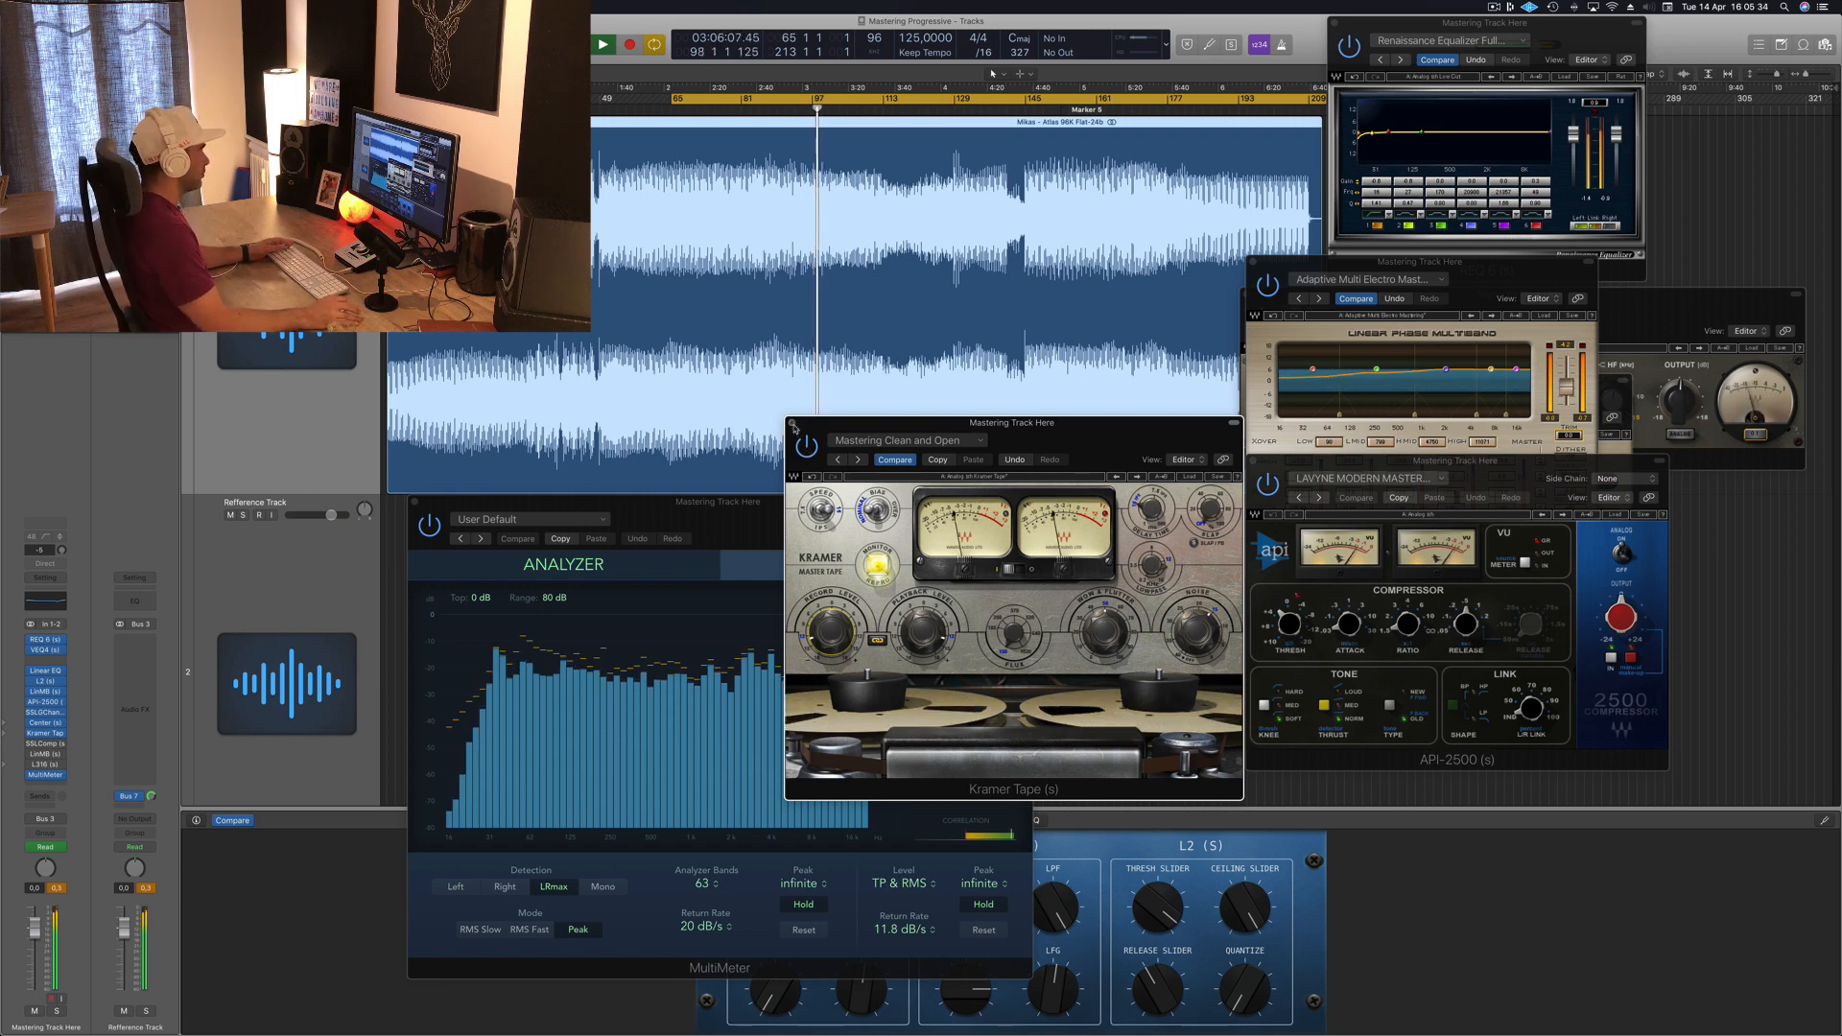
click(791, 424)
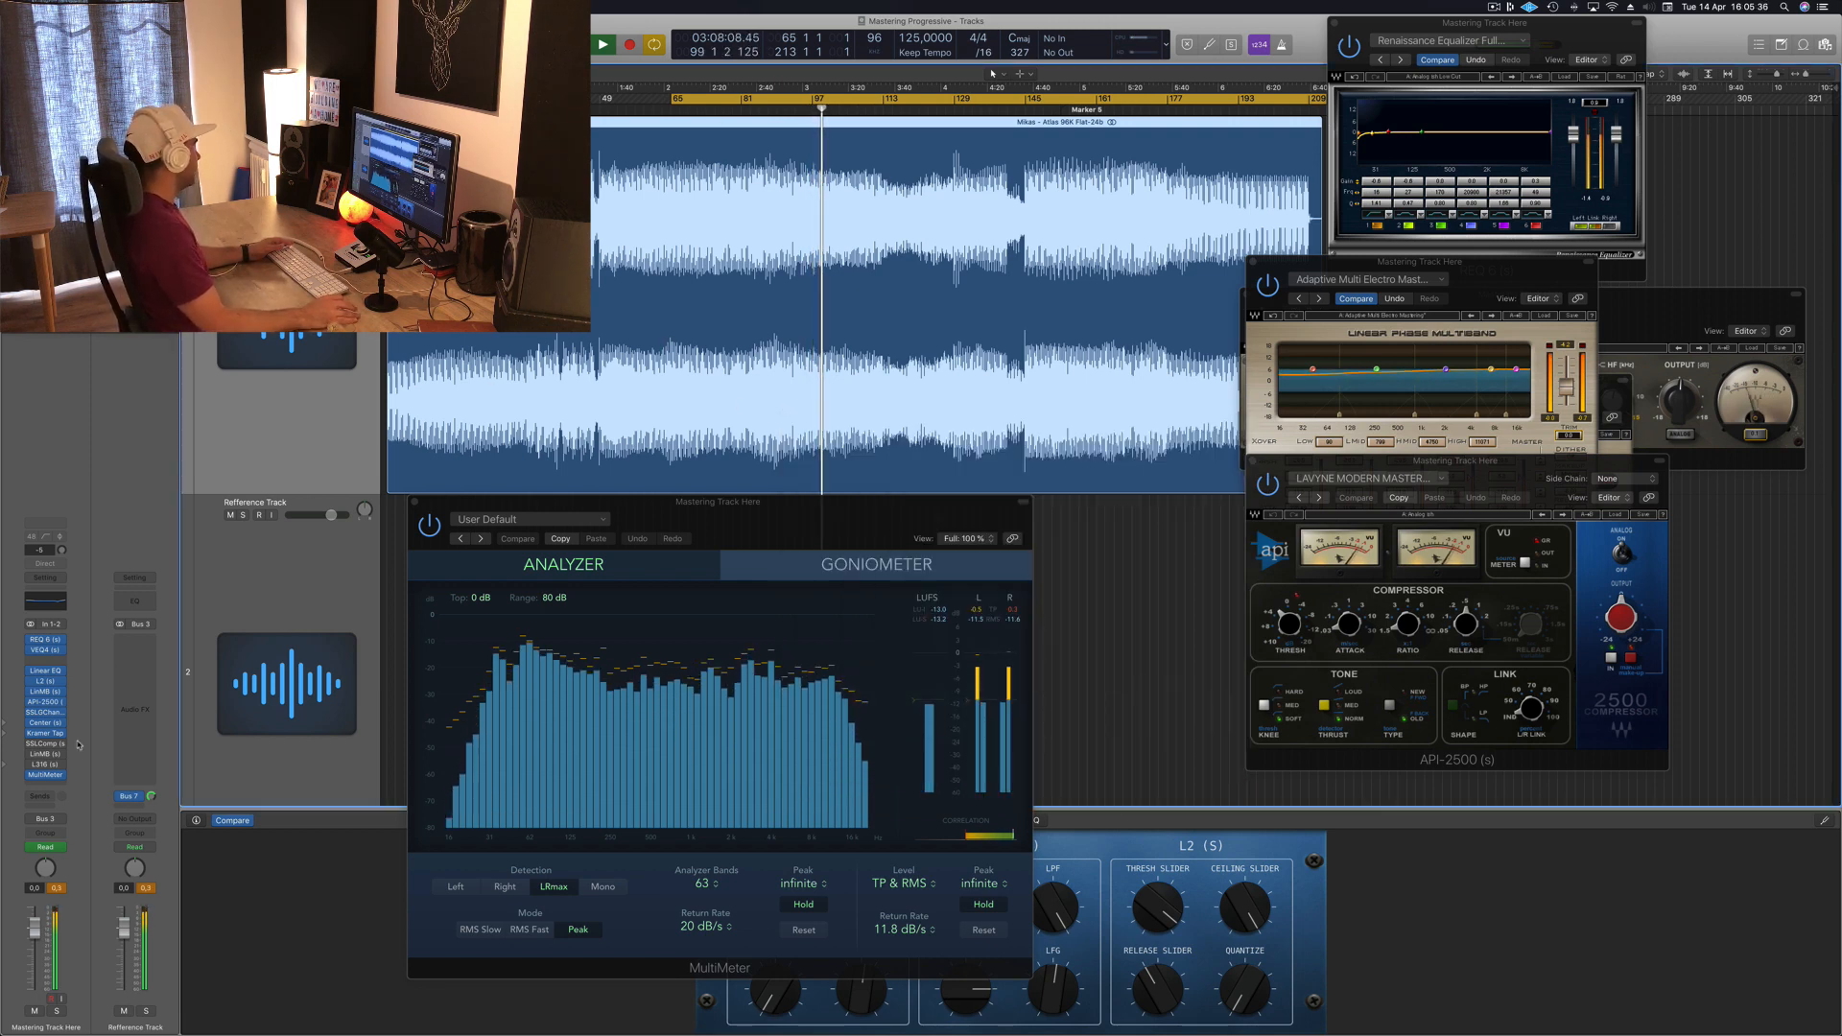
Step: Open the SSLComp plugin from the master inserts and audition the track alongside the MultiMeter
click(48, 745)
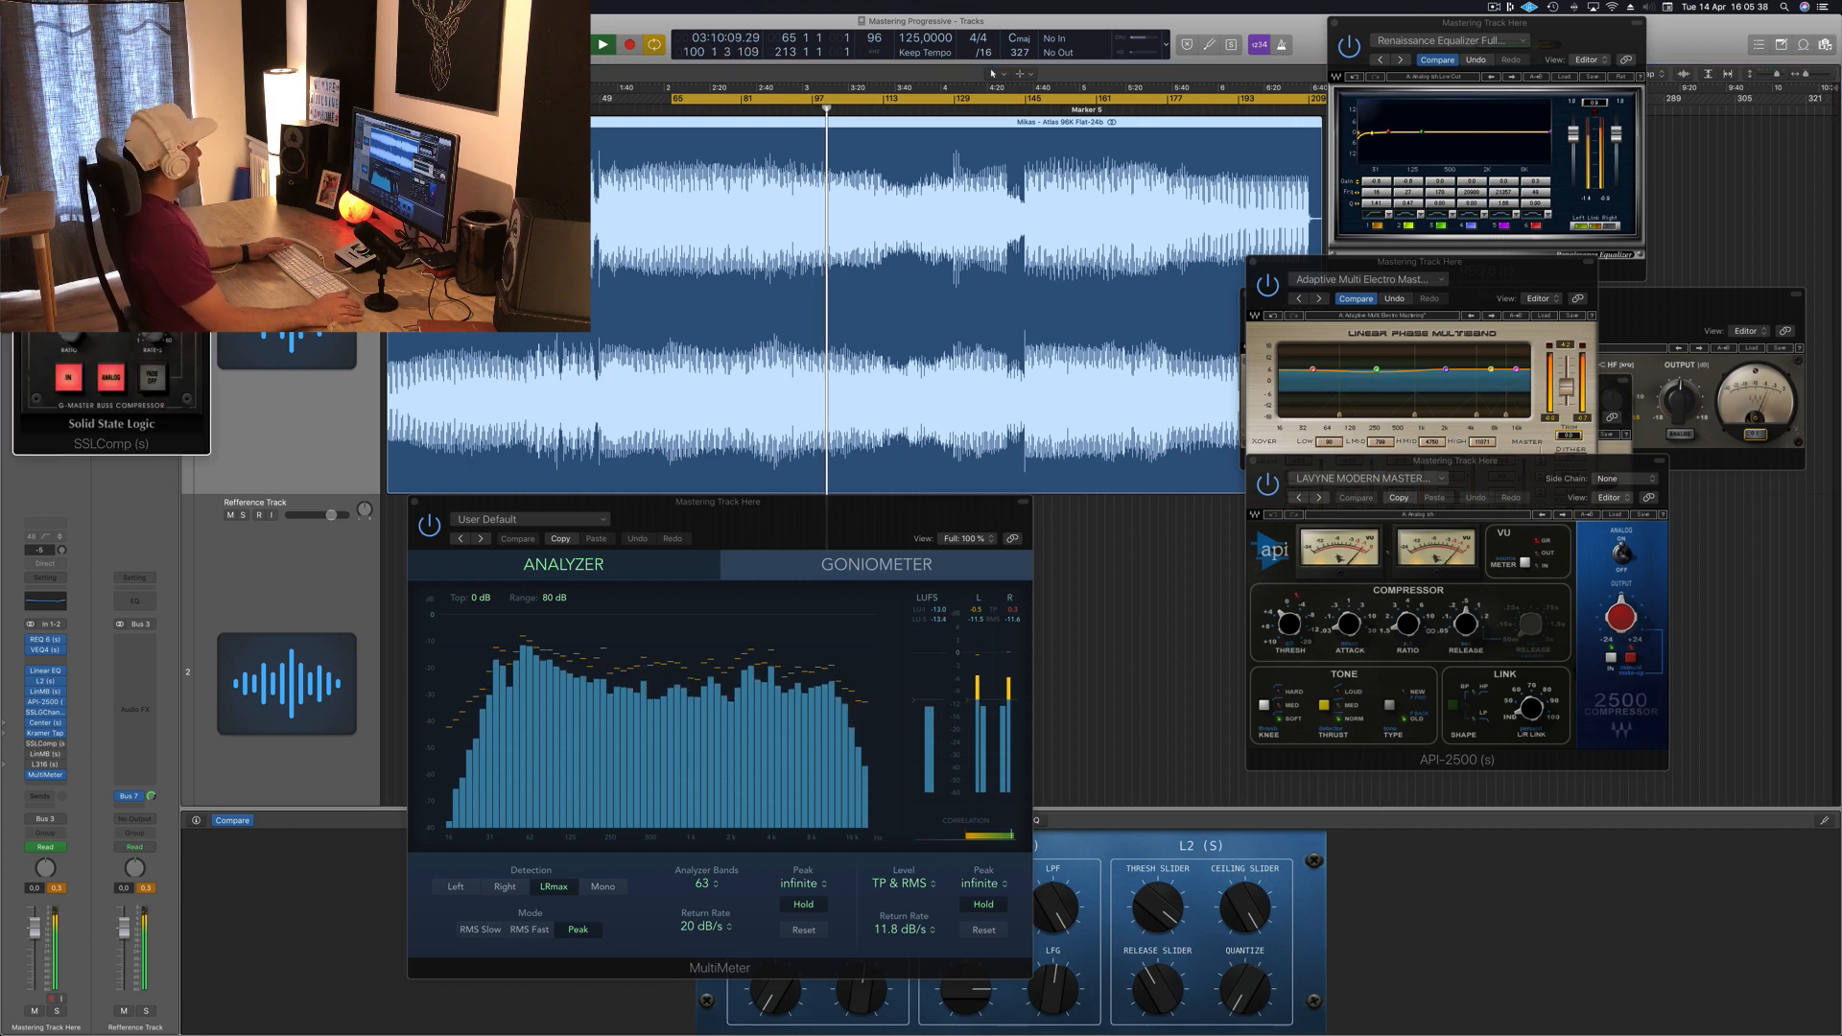
drag(134, 42, 1395, 417)
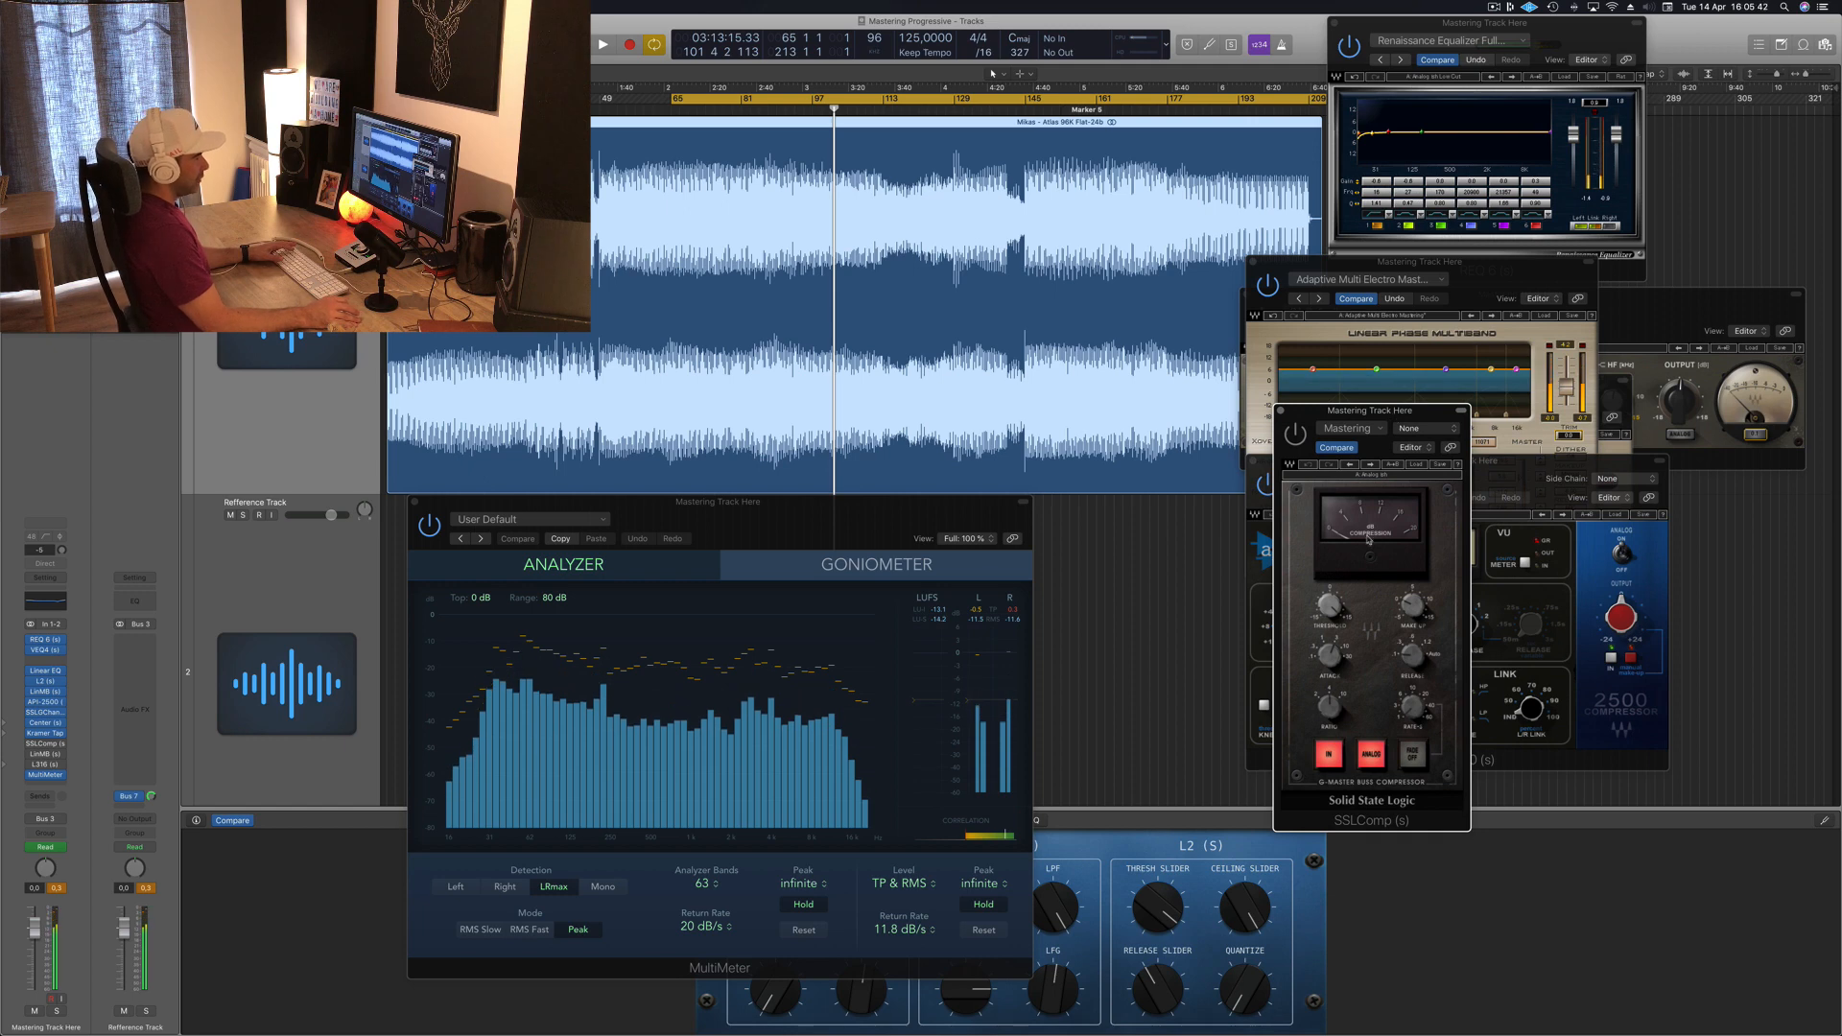
key(space)
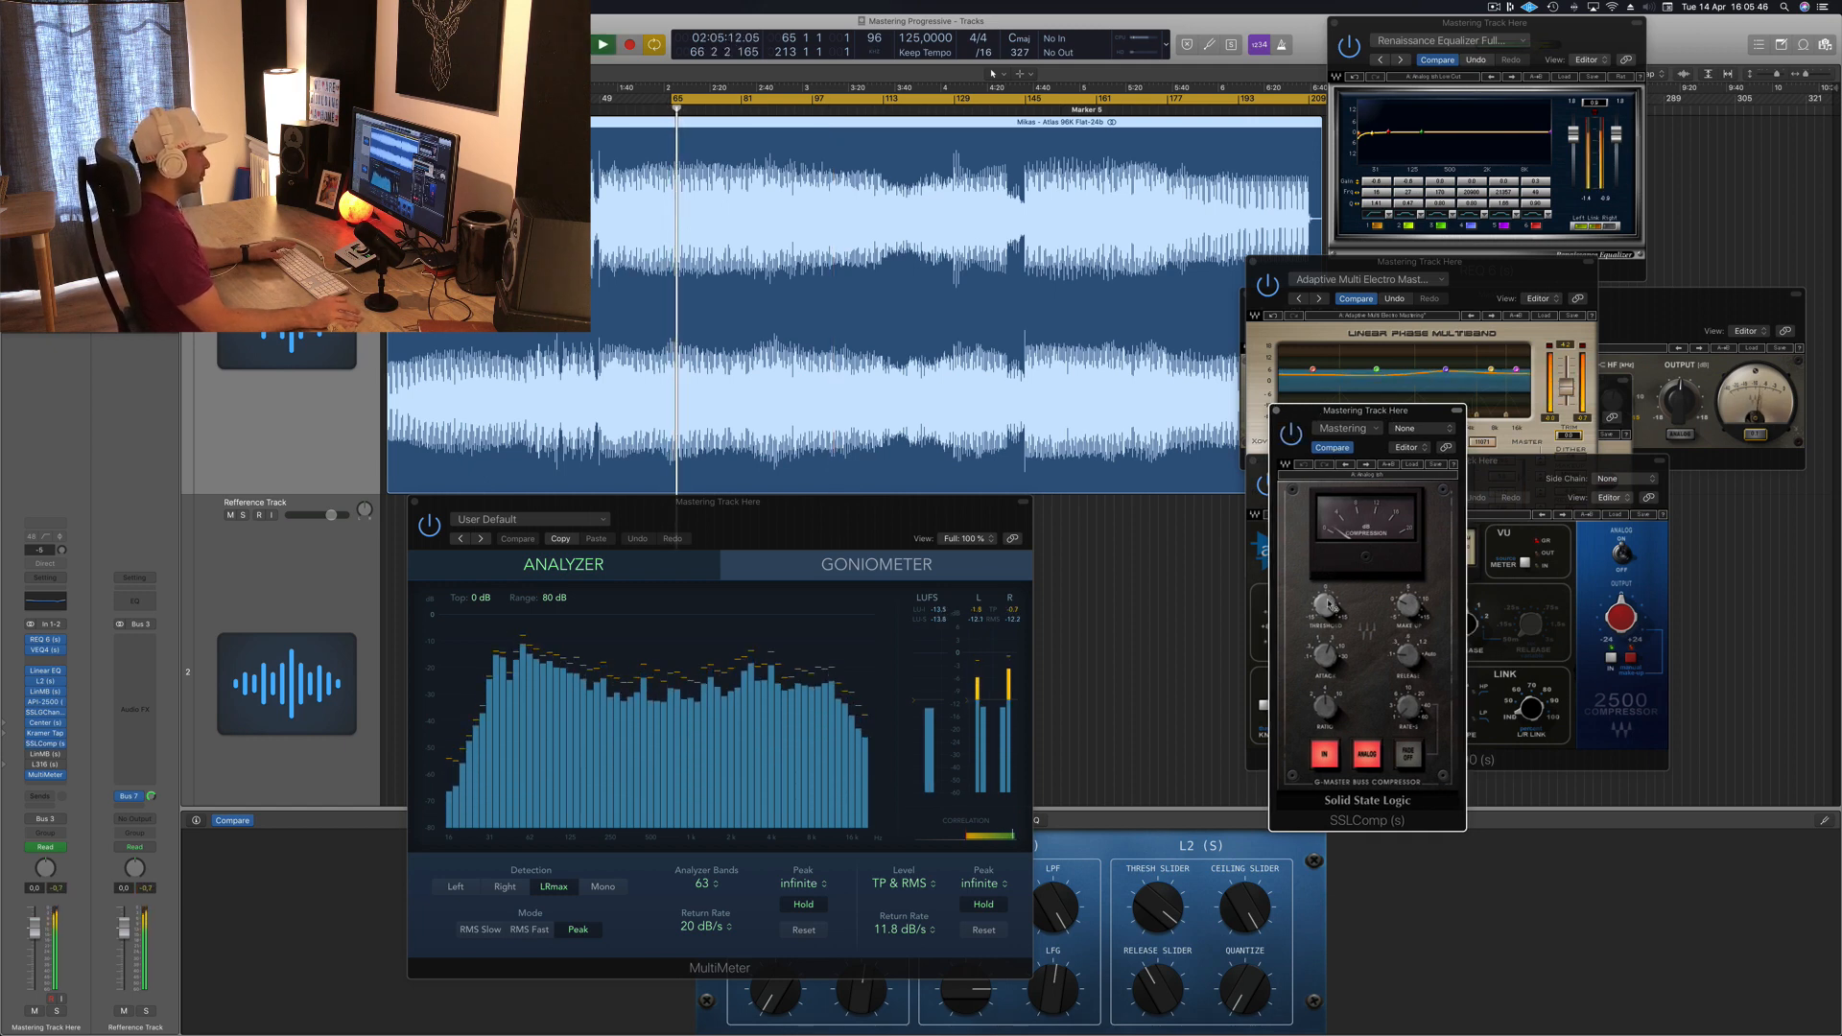
mouse_move(1309, 595)
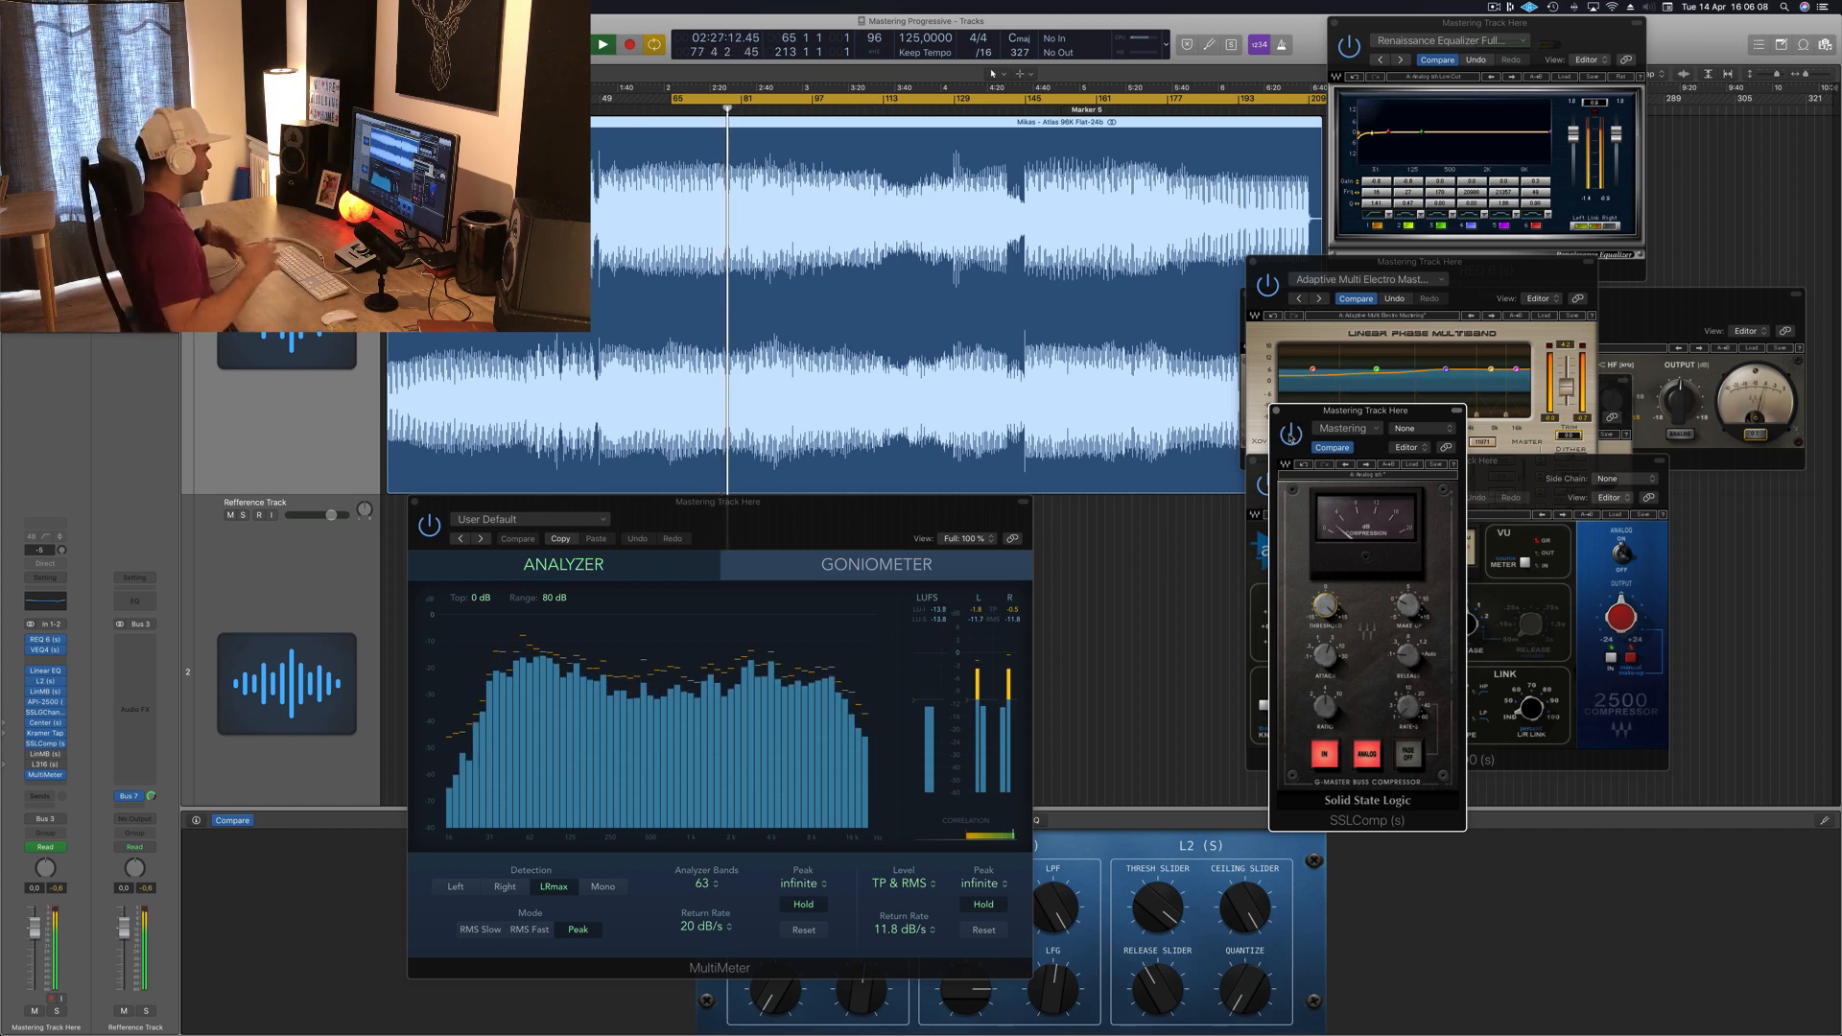
mouse_move(812, 515)
mouse_down()
mouse_move(890, 490)
mouse_move(803, 509)
mouse_up()
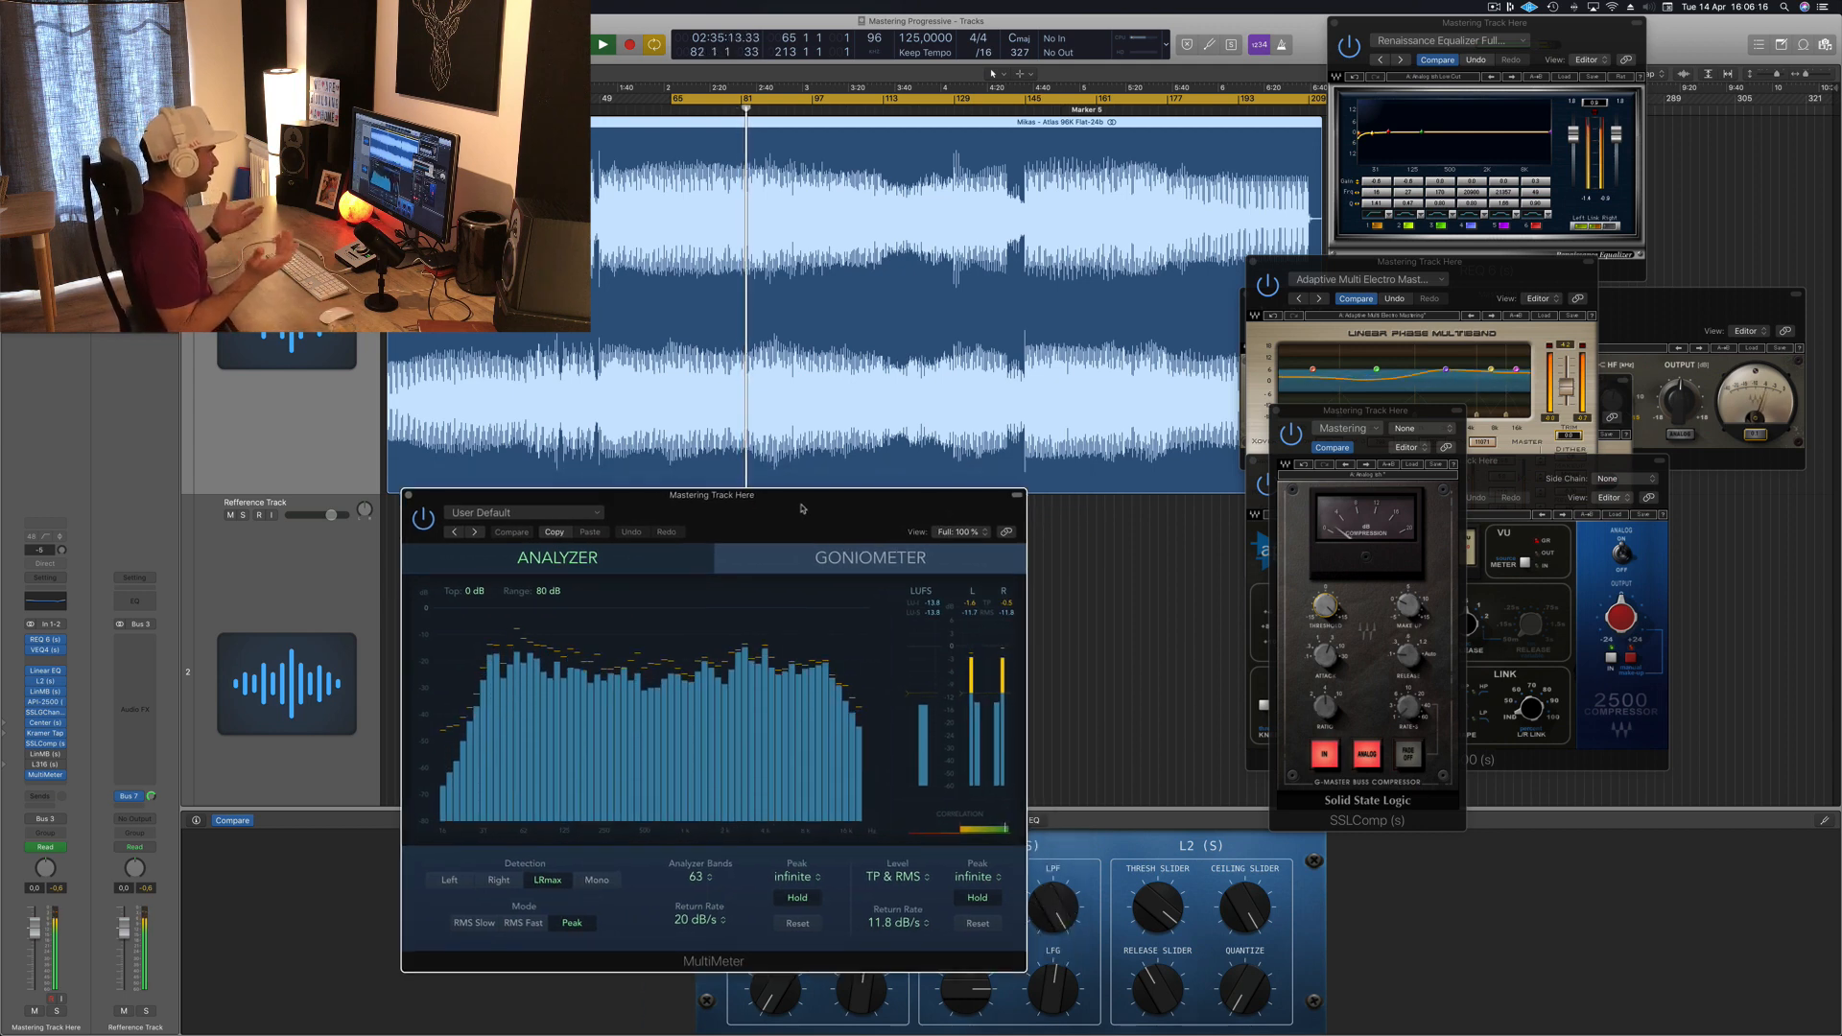
drag(802, 508, 795, 518)
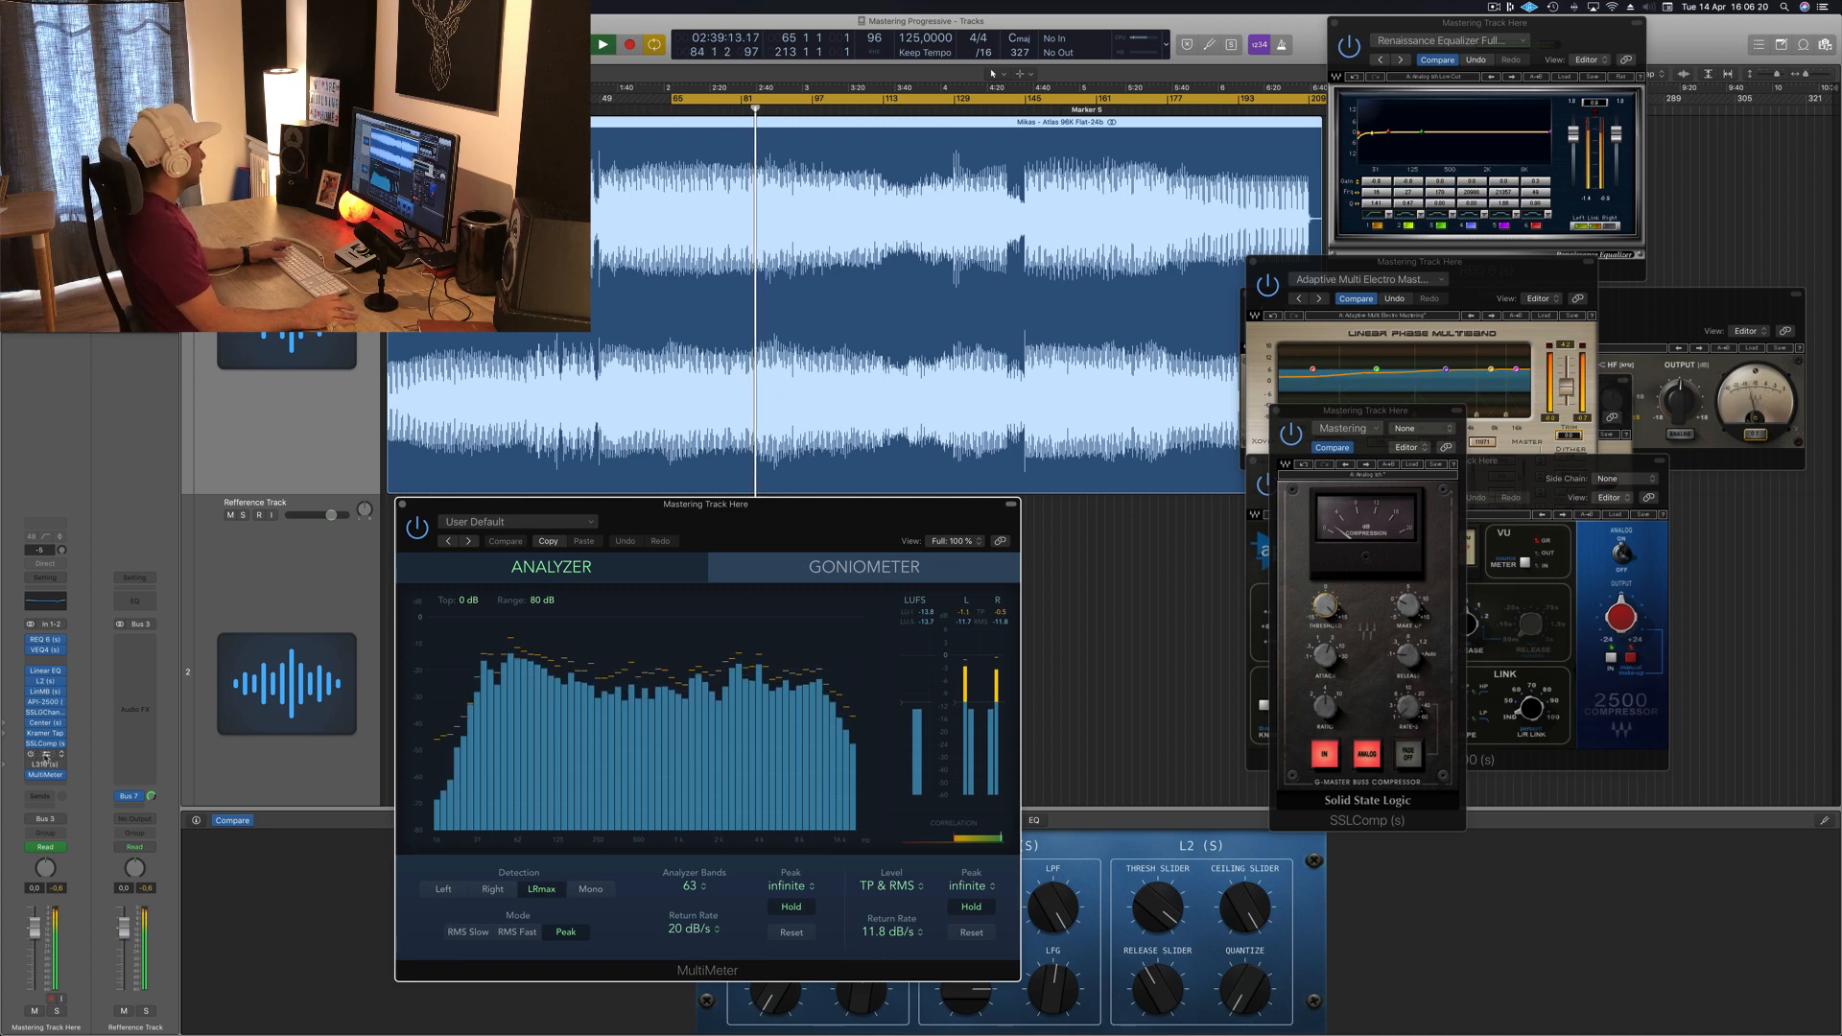
Step: Open the LinMB multiband plugin and audition the track with it during playback
click(44, 755)
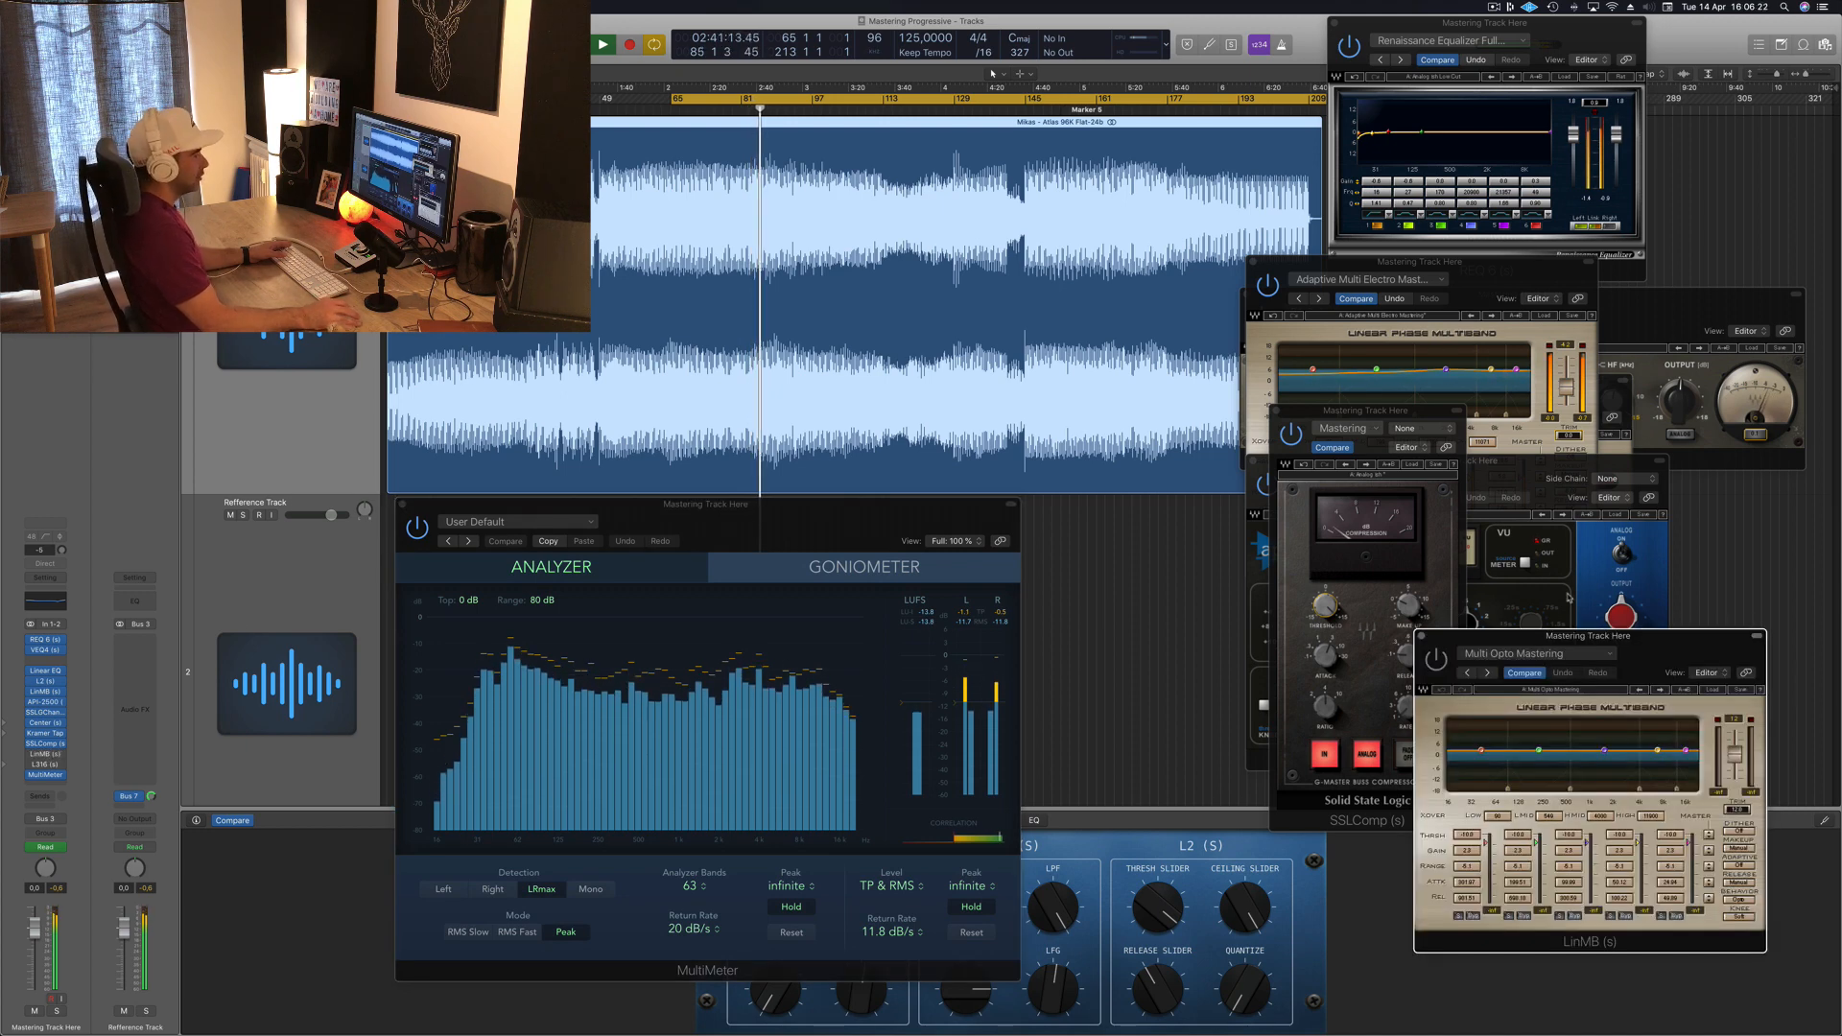
drag(1584, 637, 1047, 503)
drag(1168, 504, 1169, 505)
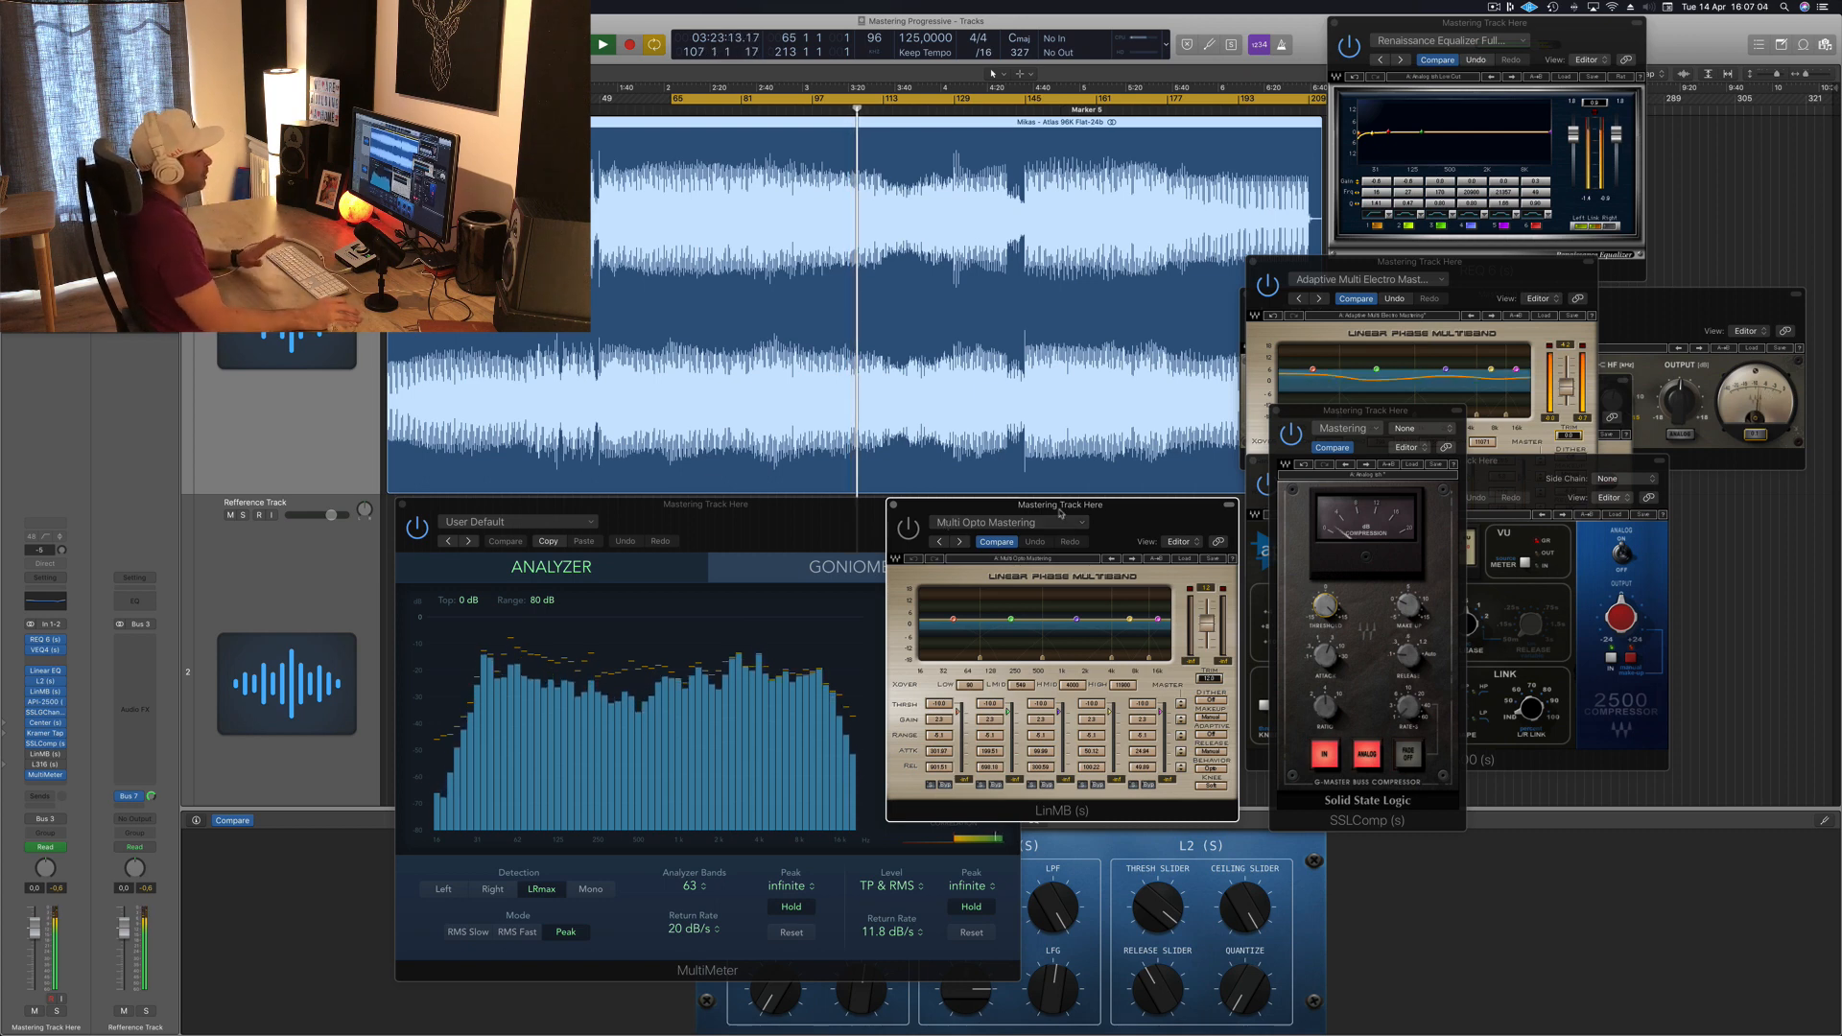
drag(1119, 511, 1106, 516)
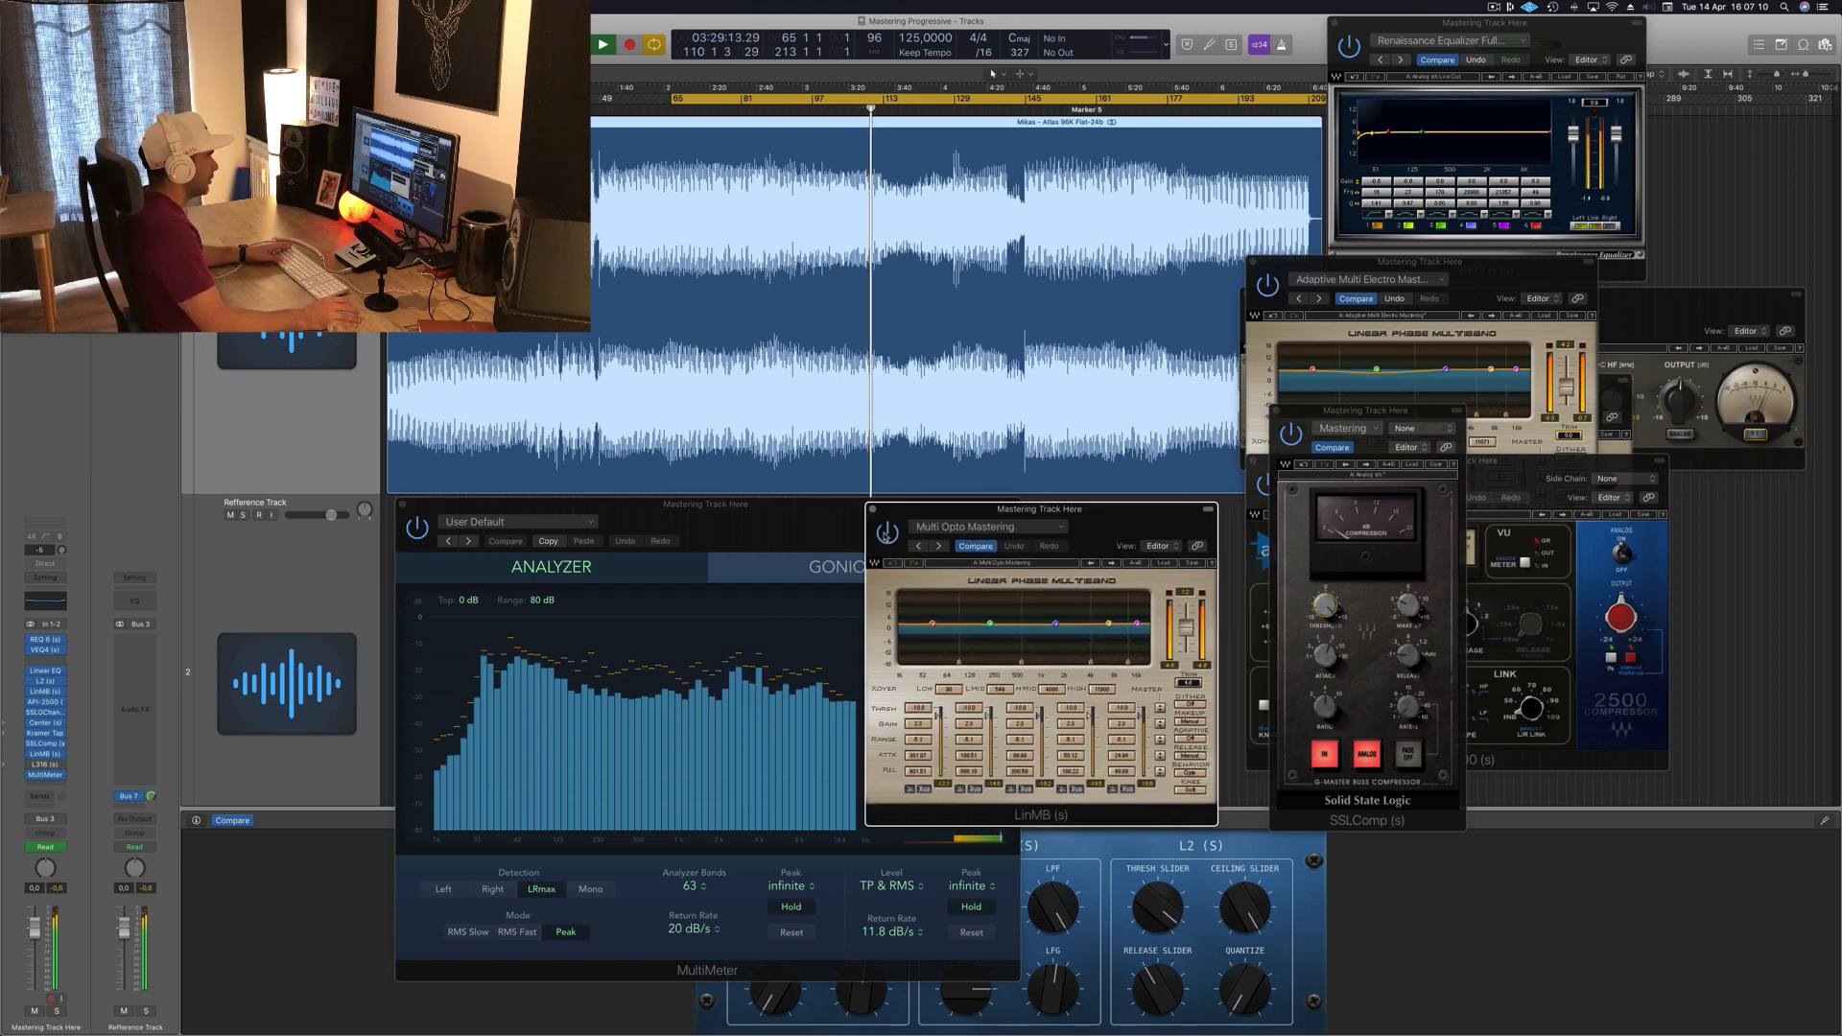
drag(1110, 534, 1103, 530)
key(space)
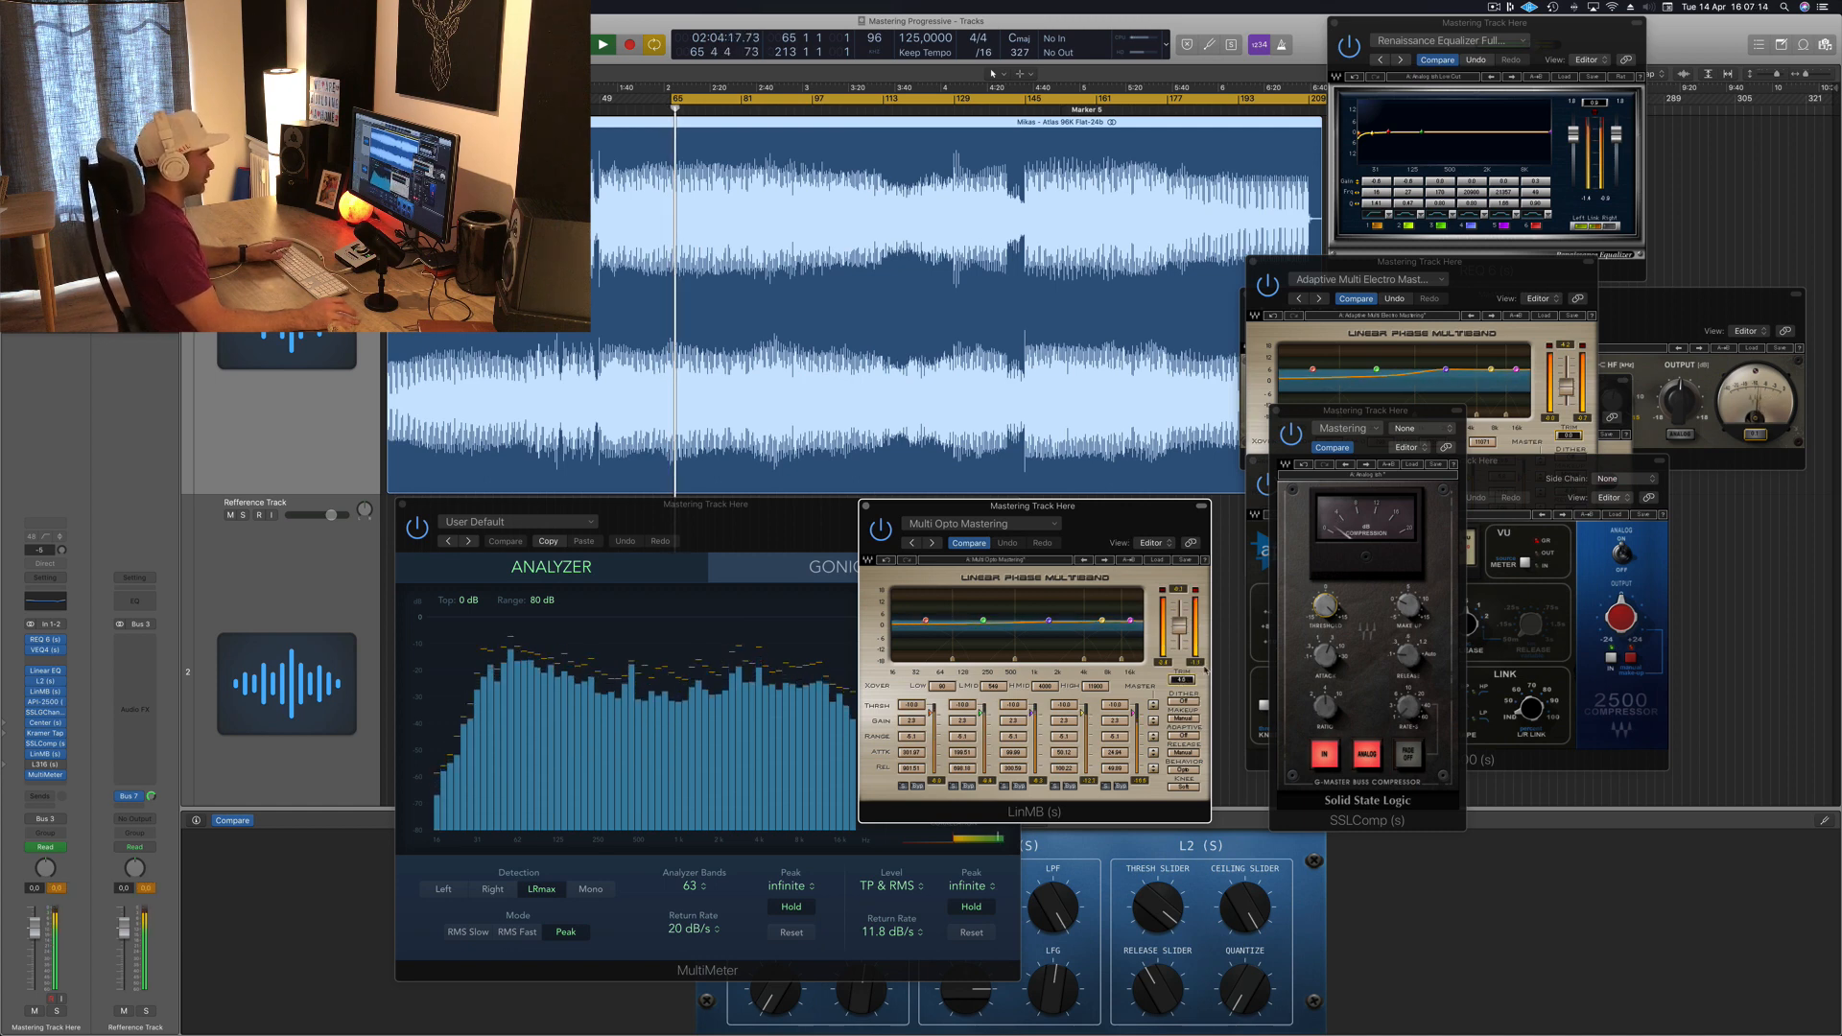
drag(1090, 525, 1108, 519)
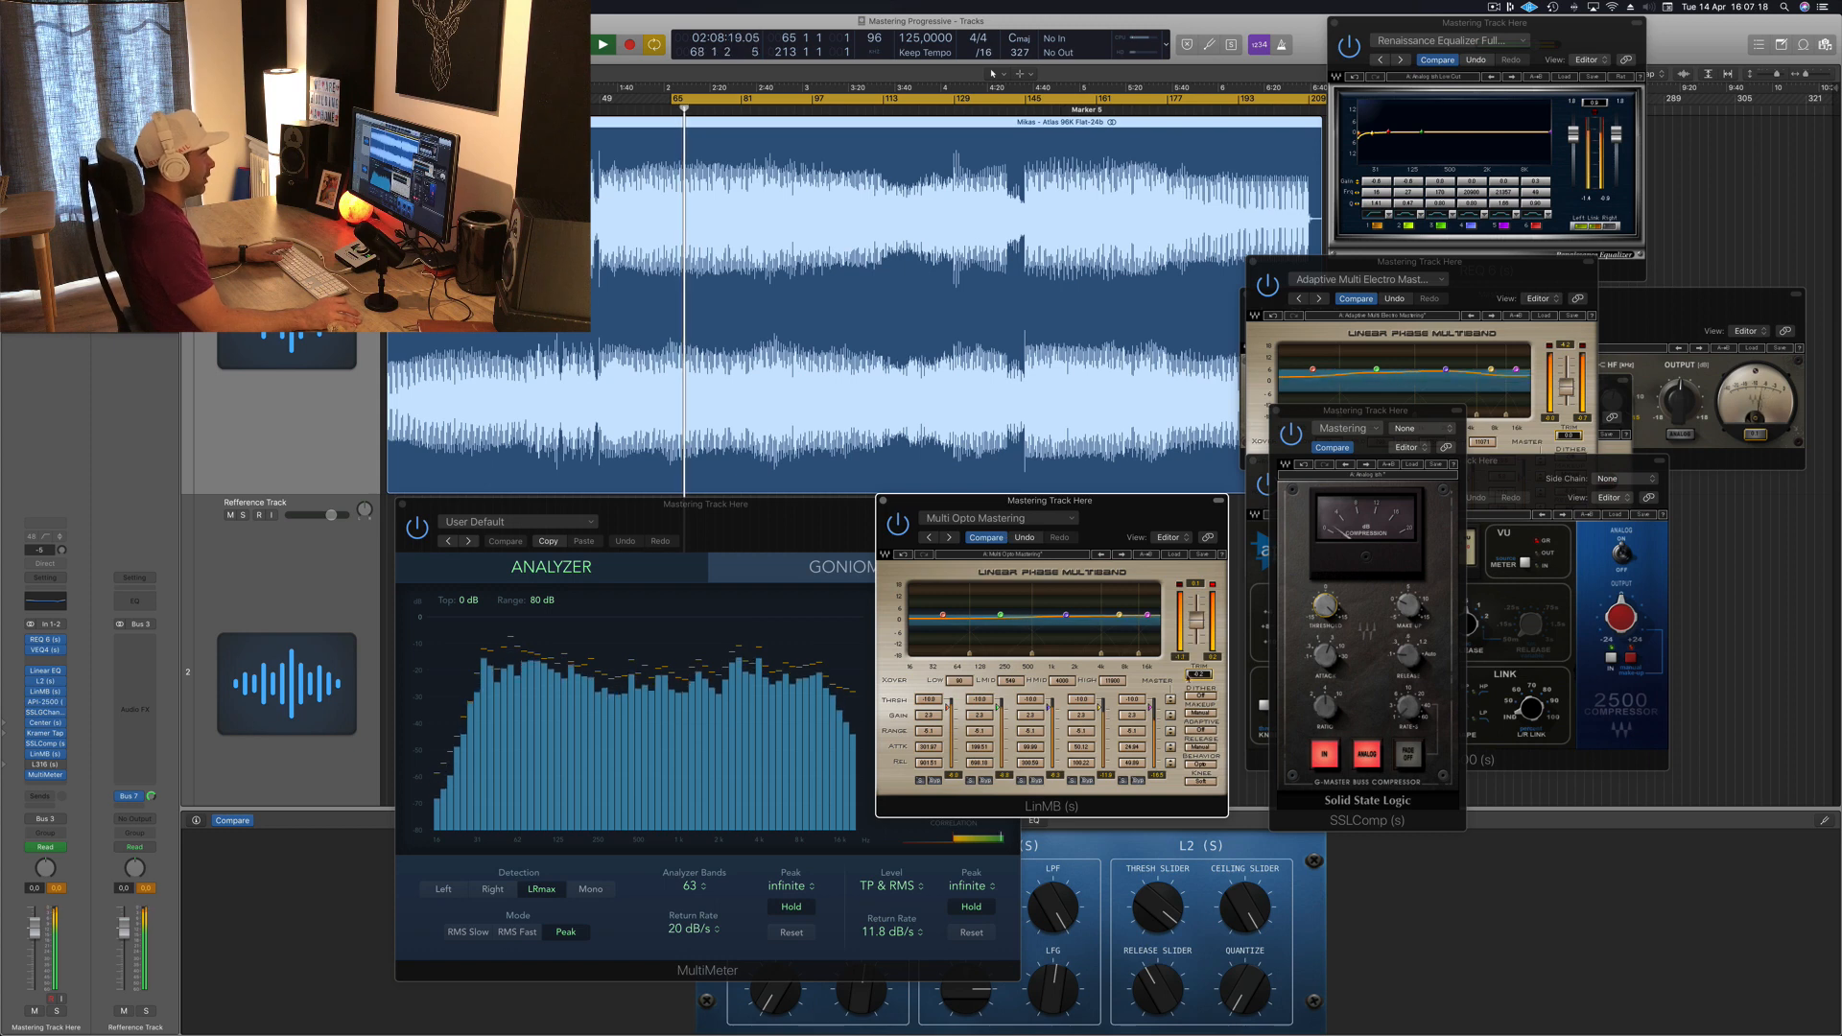
drag(1180, 529, 1219, 534)
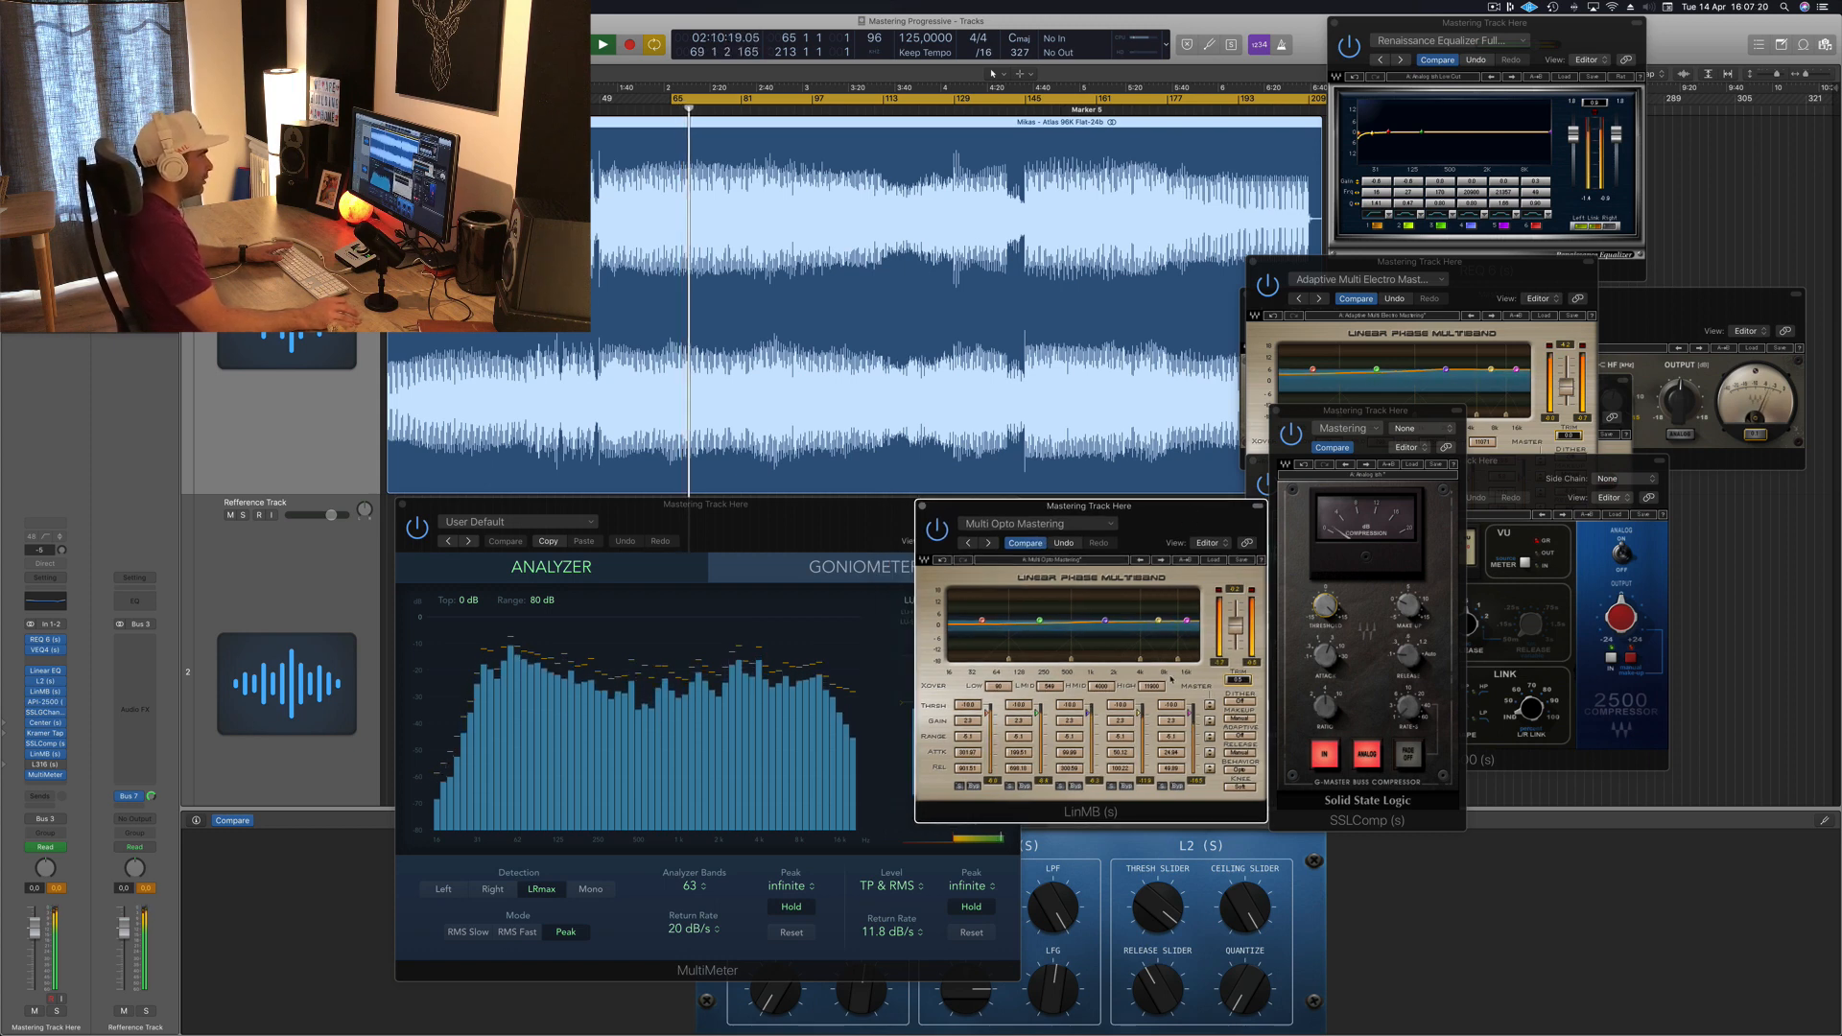
mouse_move(1210, 706)
mouse_down()
mouse_move(1210, 772)
mouse_move(1210, 705)
mouse_up()
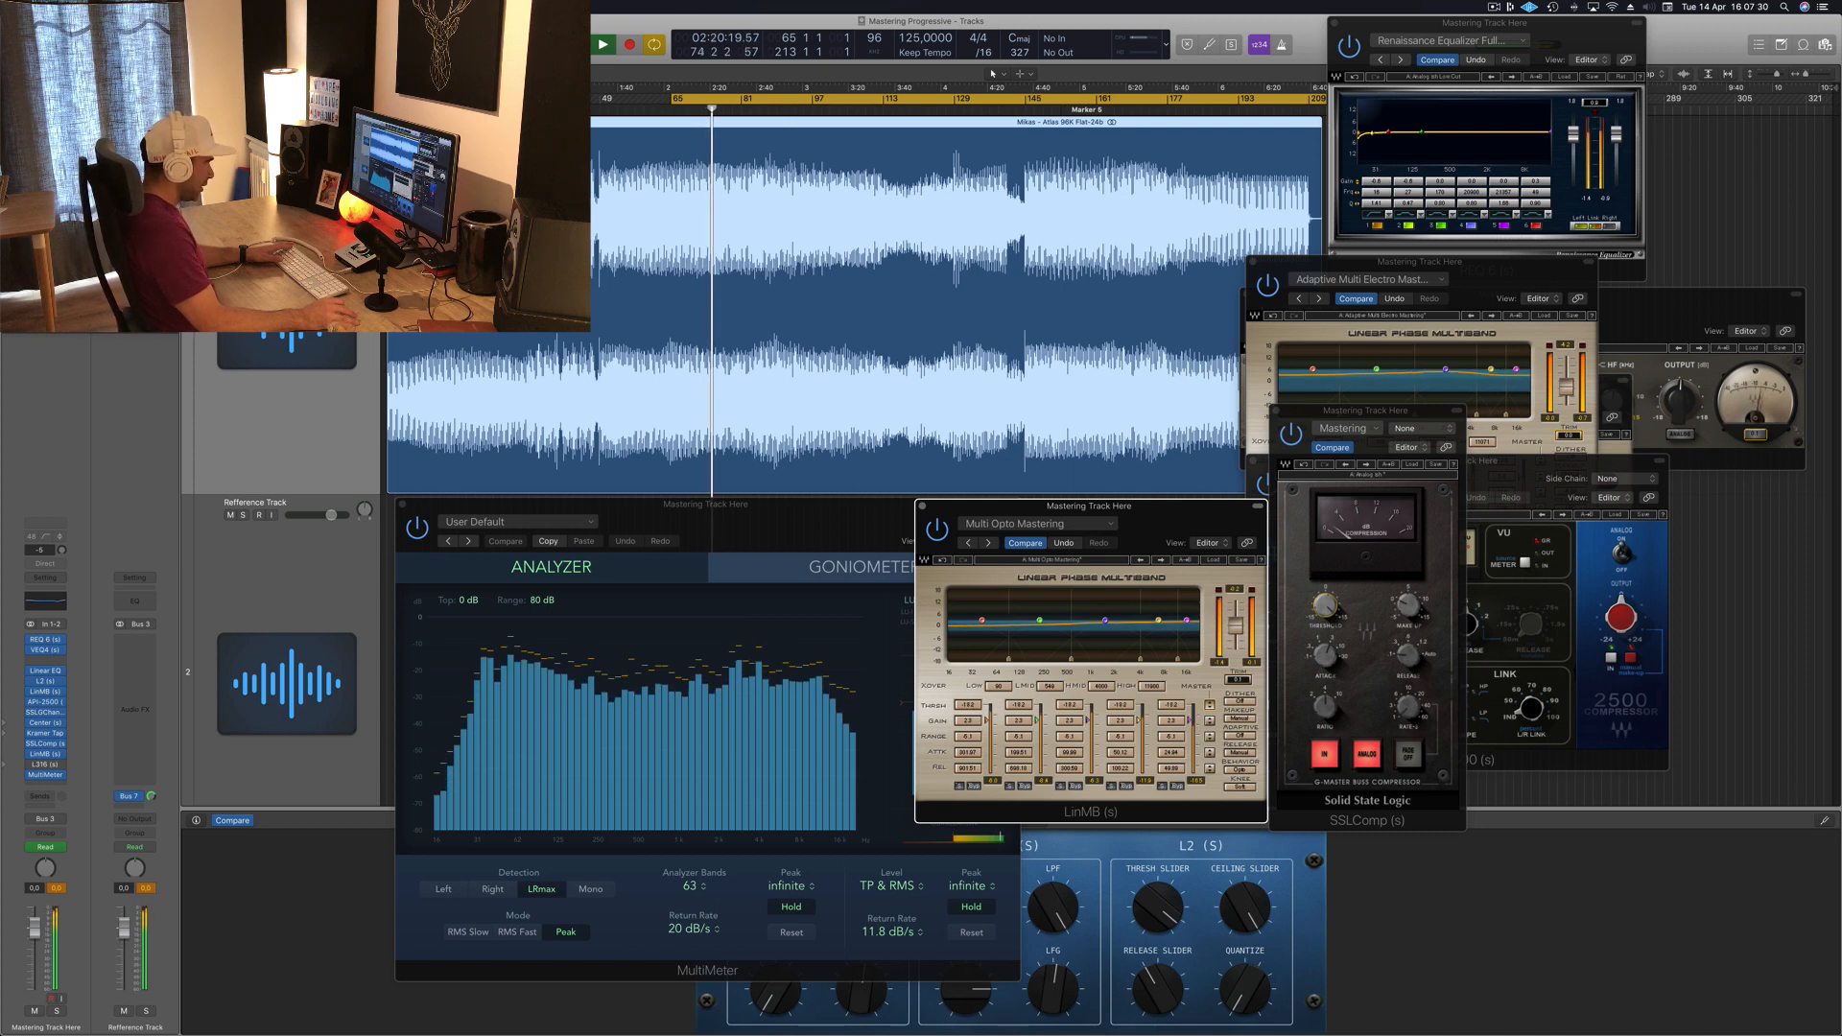
mouse_move(1171, 529)
mouse_down()
mouse_move(1125, 526)
mouse_move(1180, 530)
mouse_up()
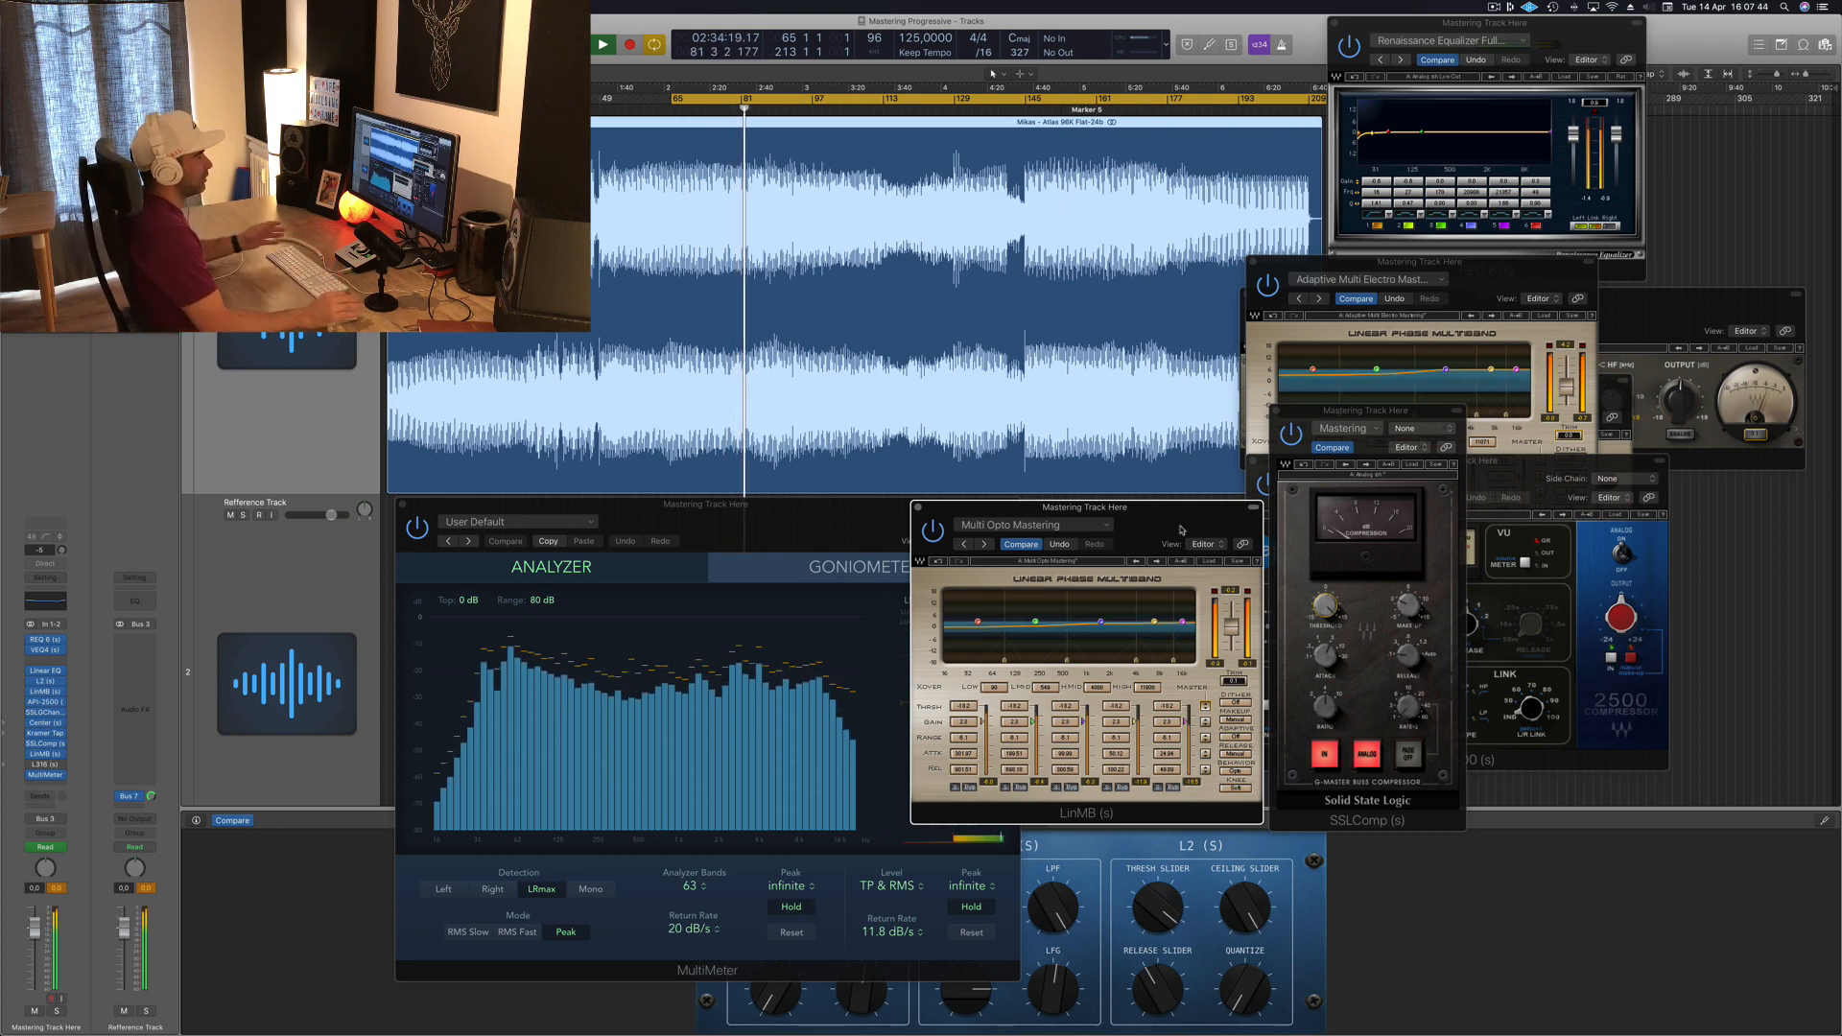
drag(1157, 516, 1163, 516)
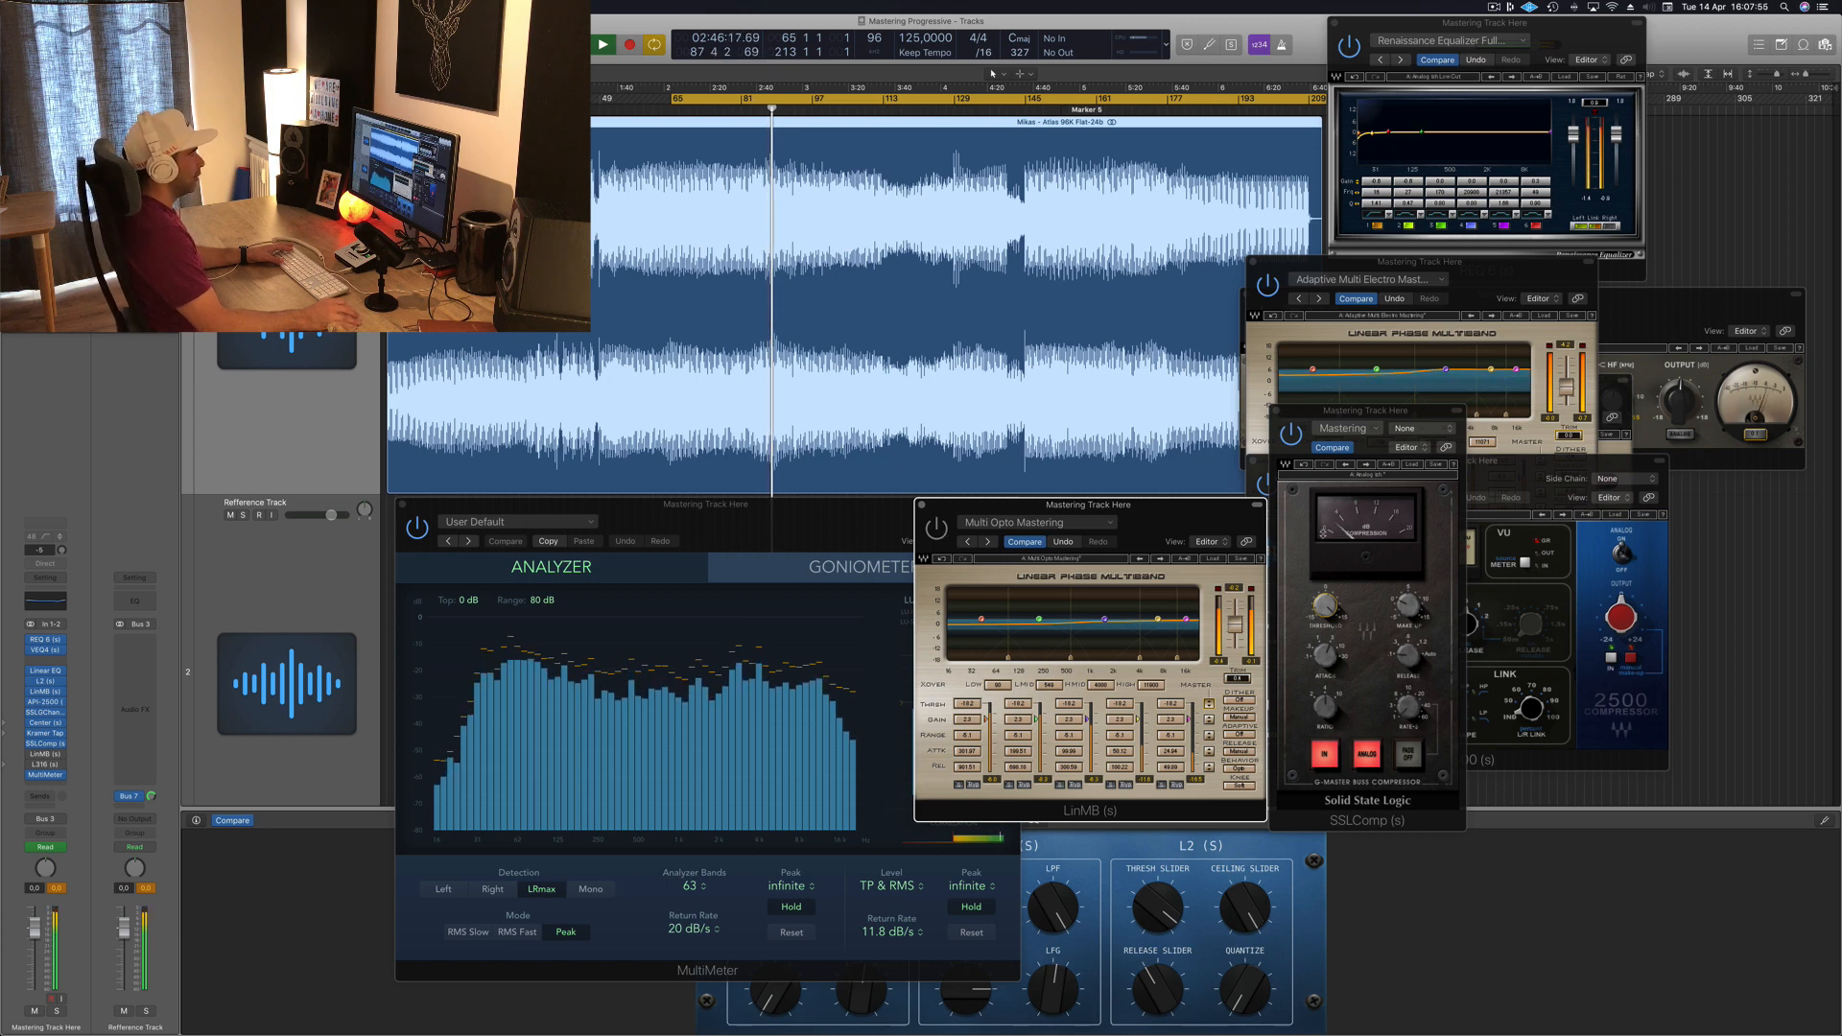
drag(1193, 527, 1387, 574)
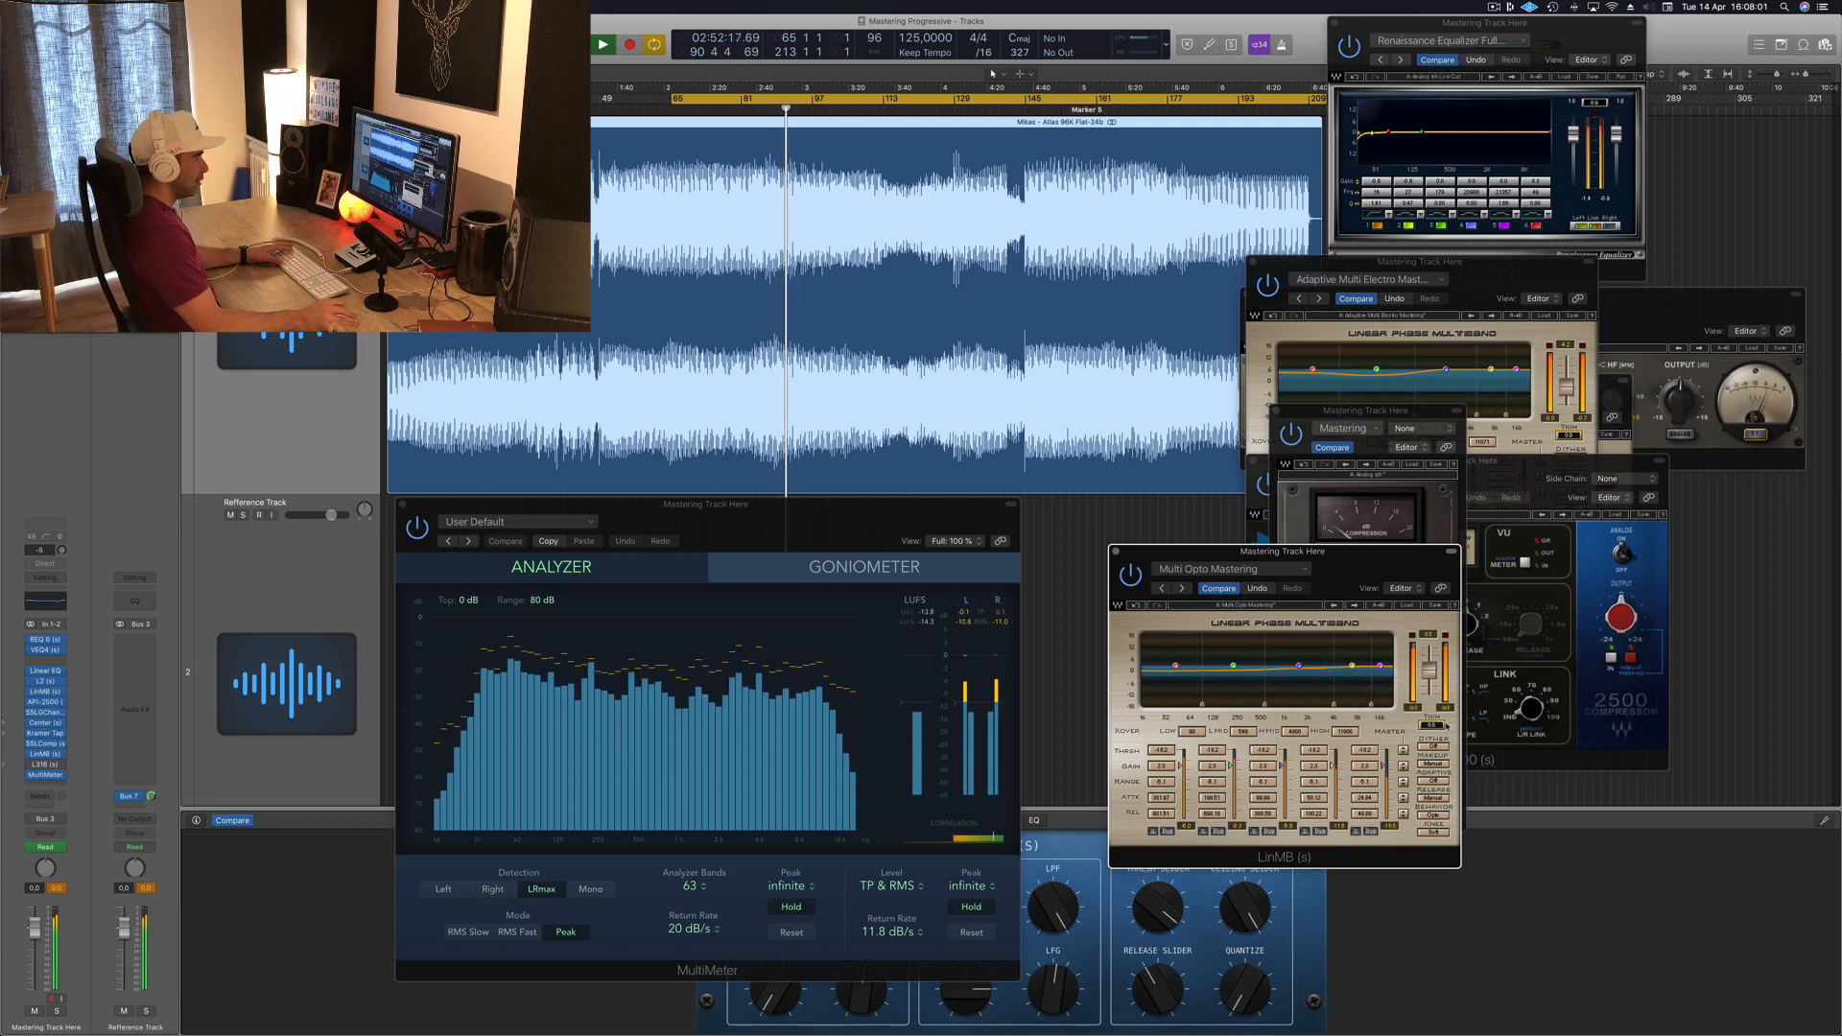
Step: Restart playback, dismiss the system overload alert and resume listening to the multiband
key(space)
key(space)
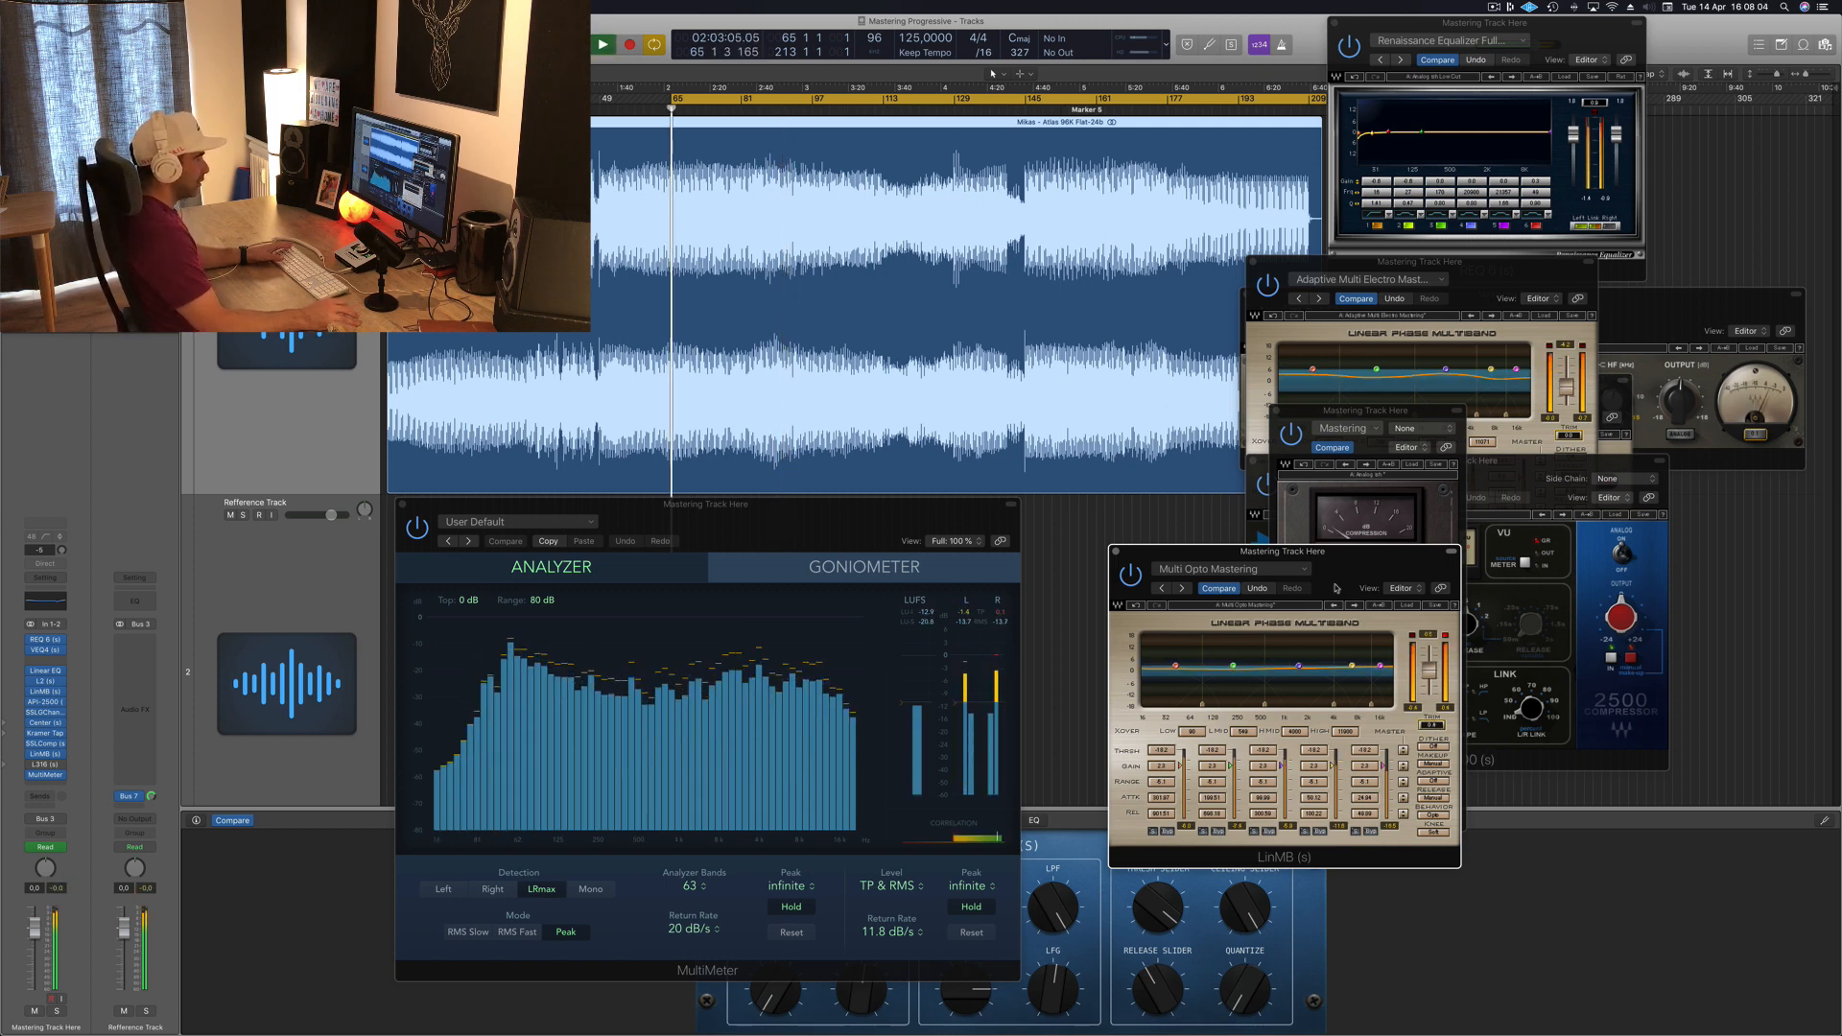
drag(1370, 565, 1343, 570)
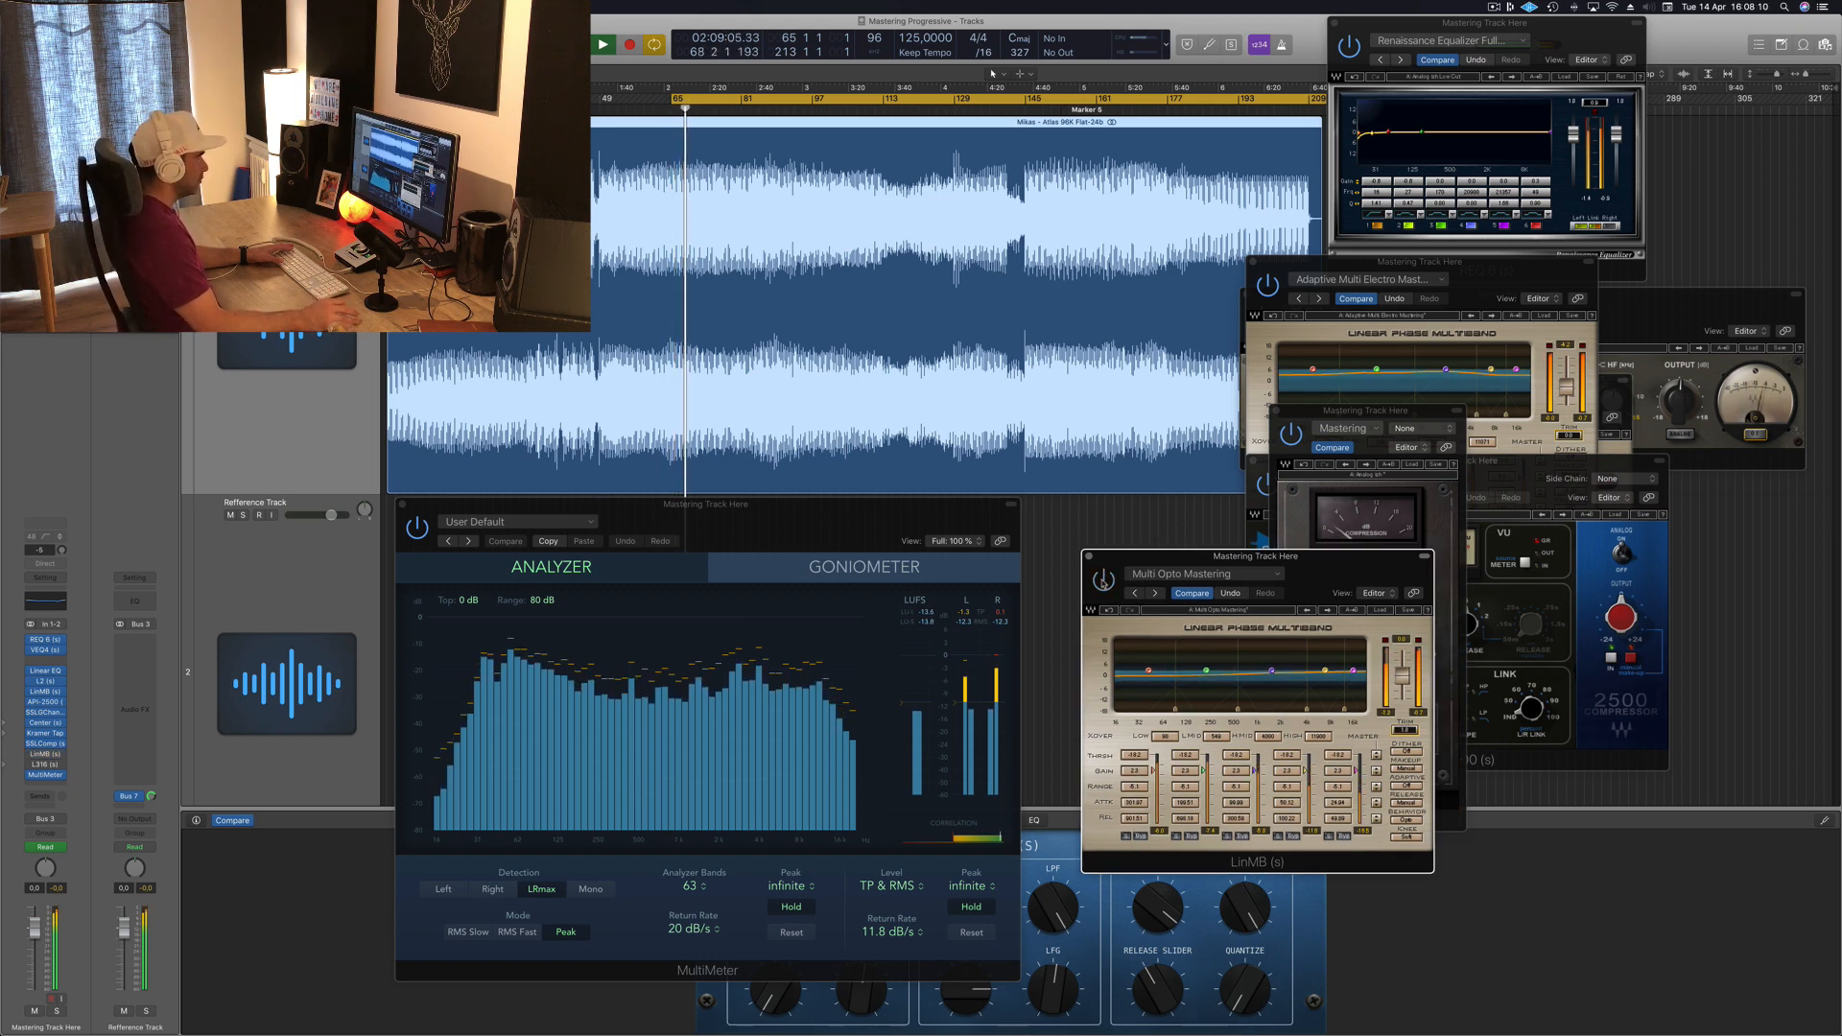
drag(1343, 579, 1365, 566)
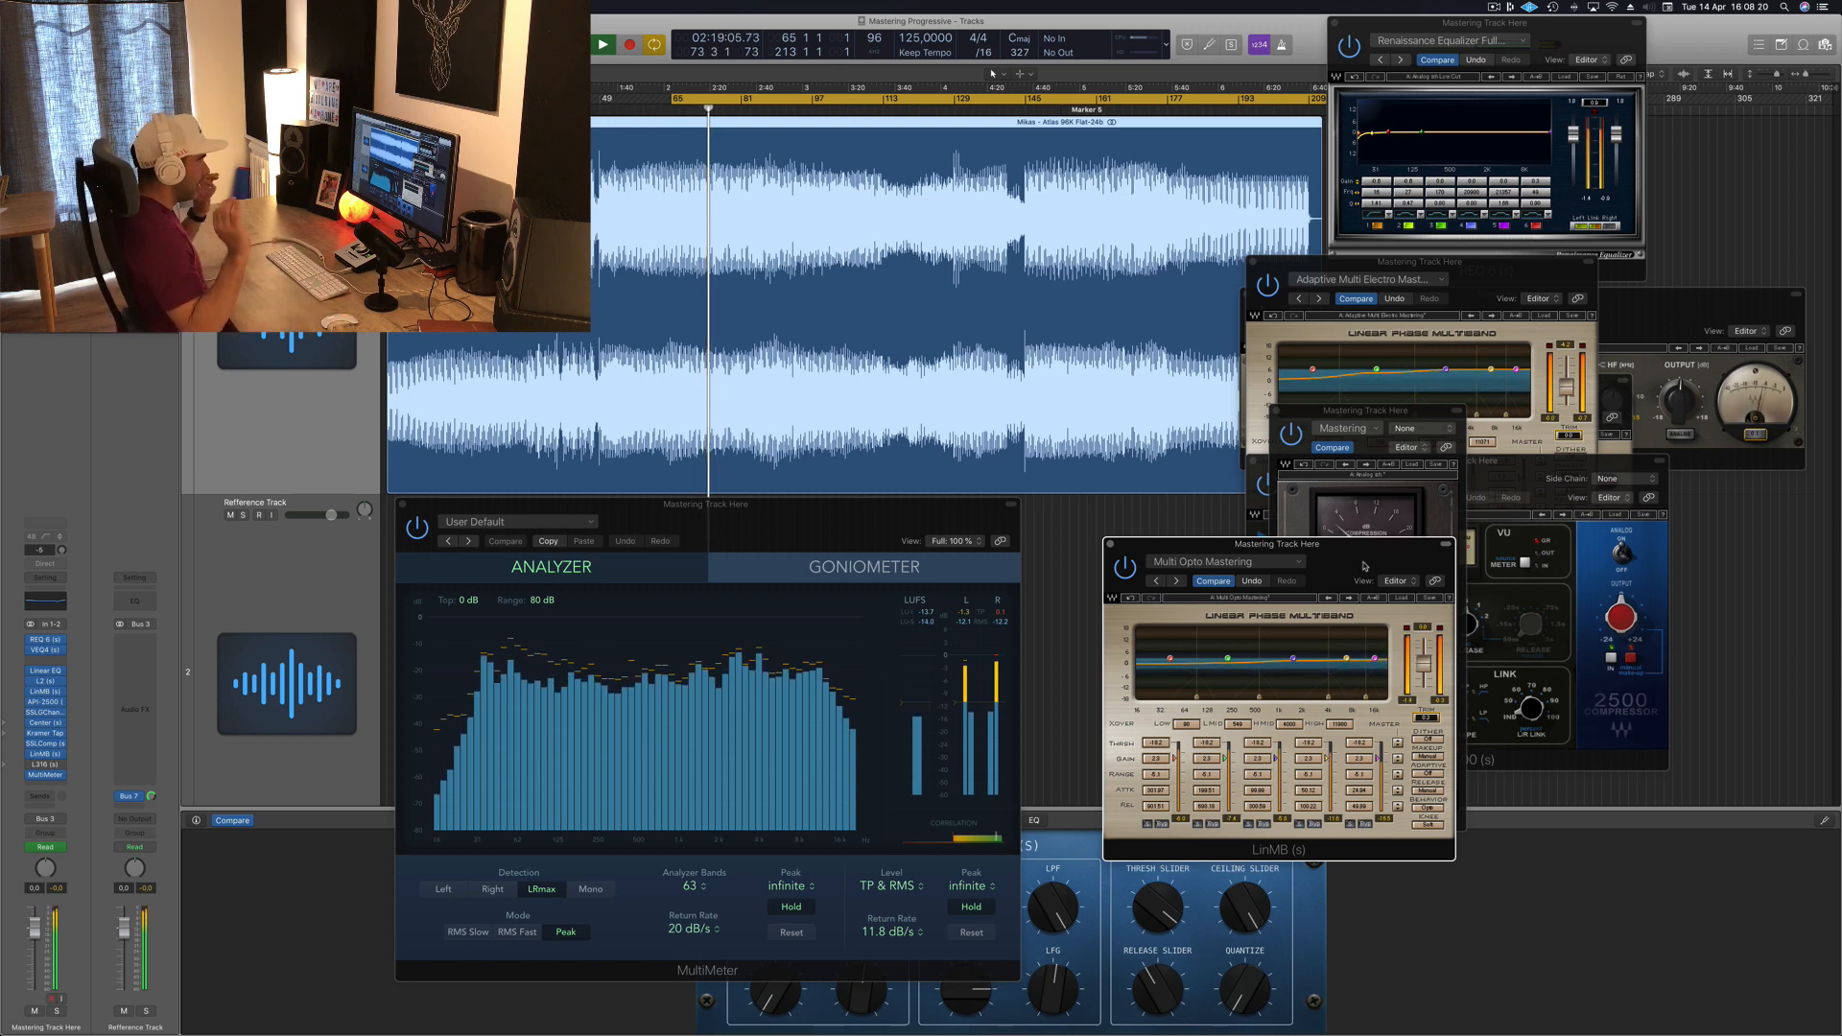
key(space)
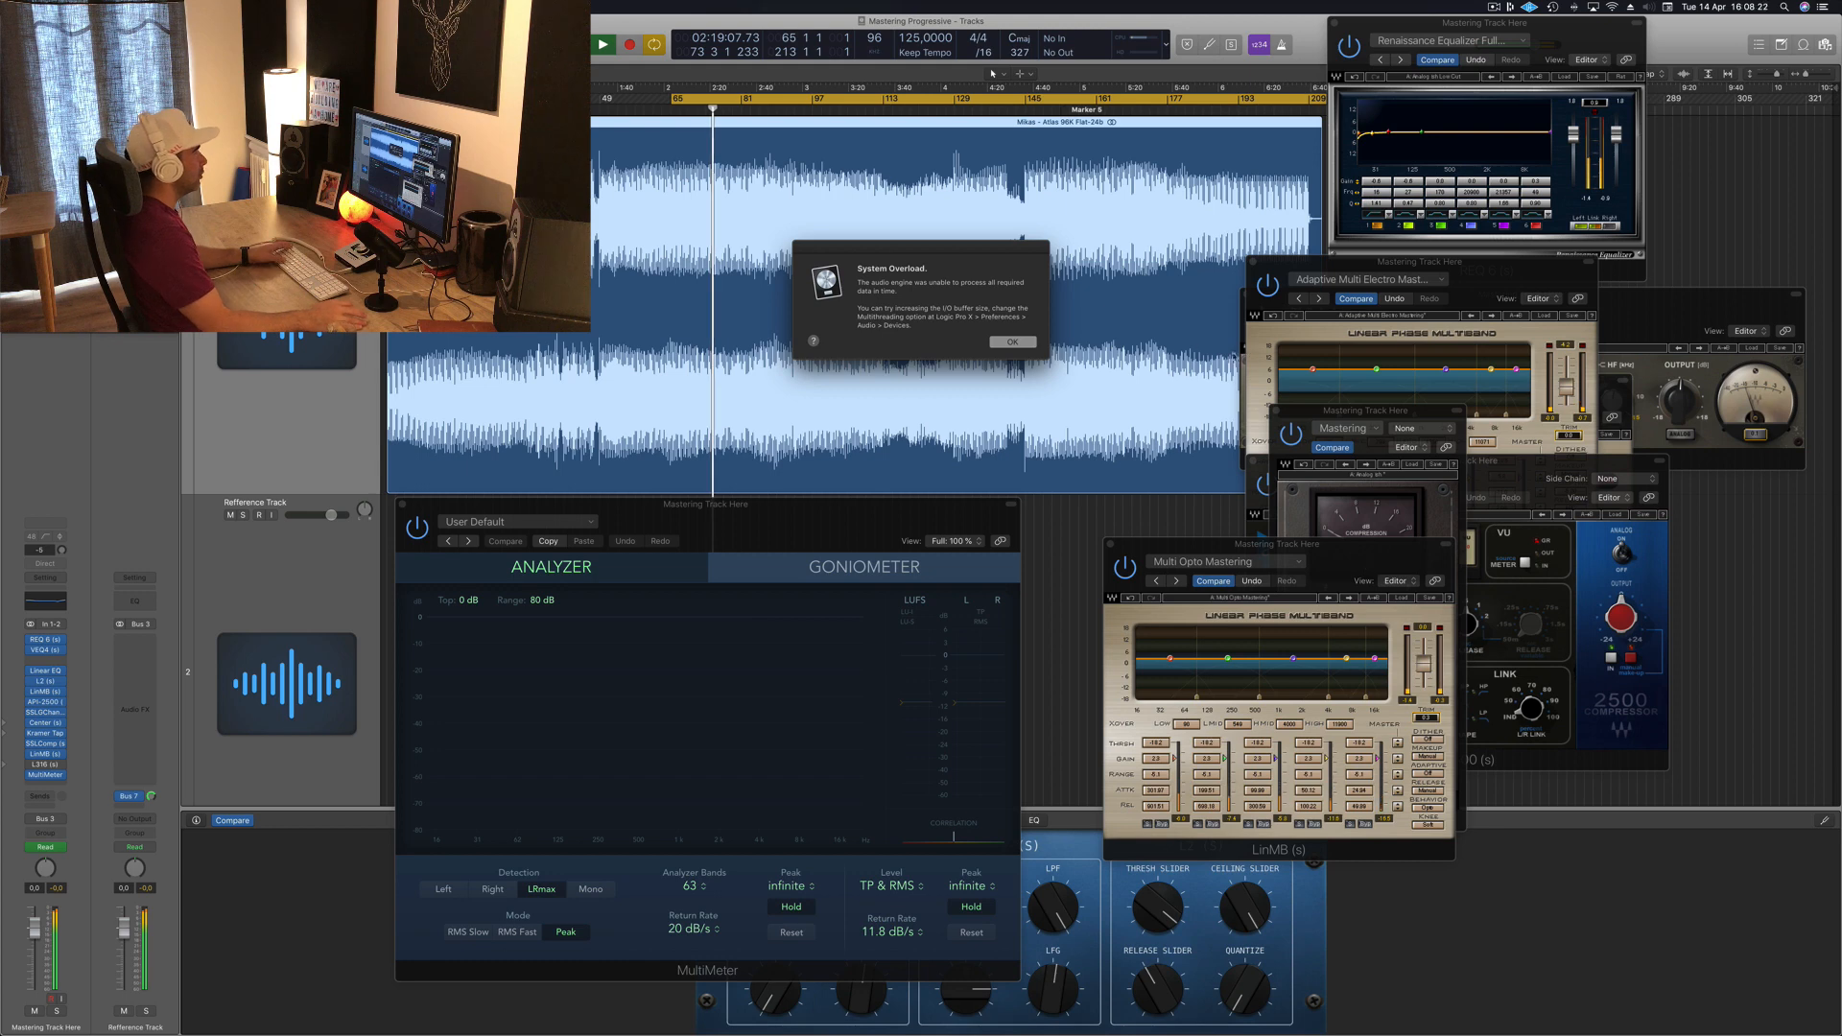
click(1012, 347)
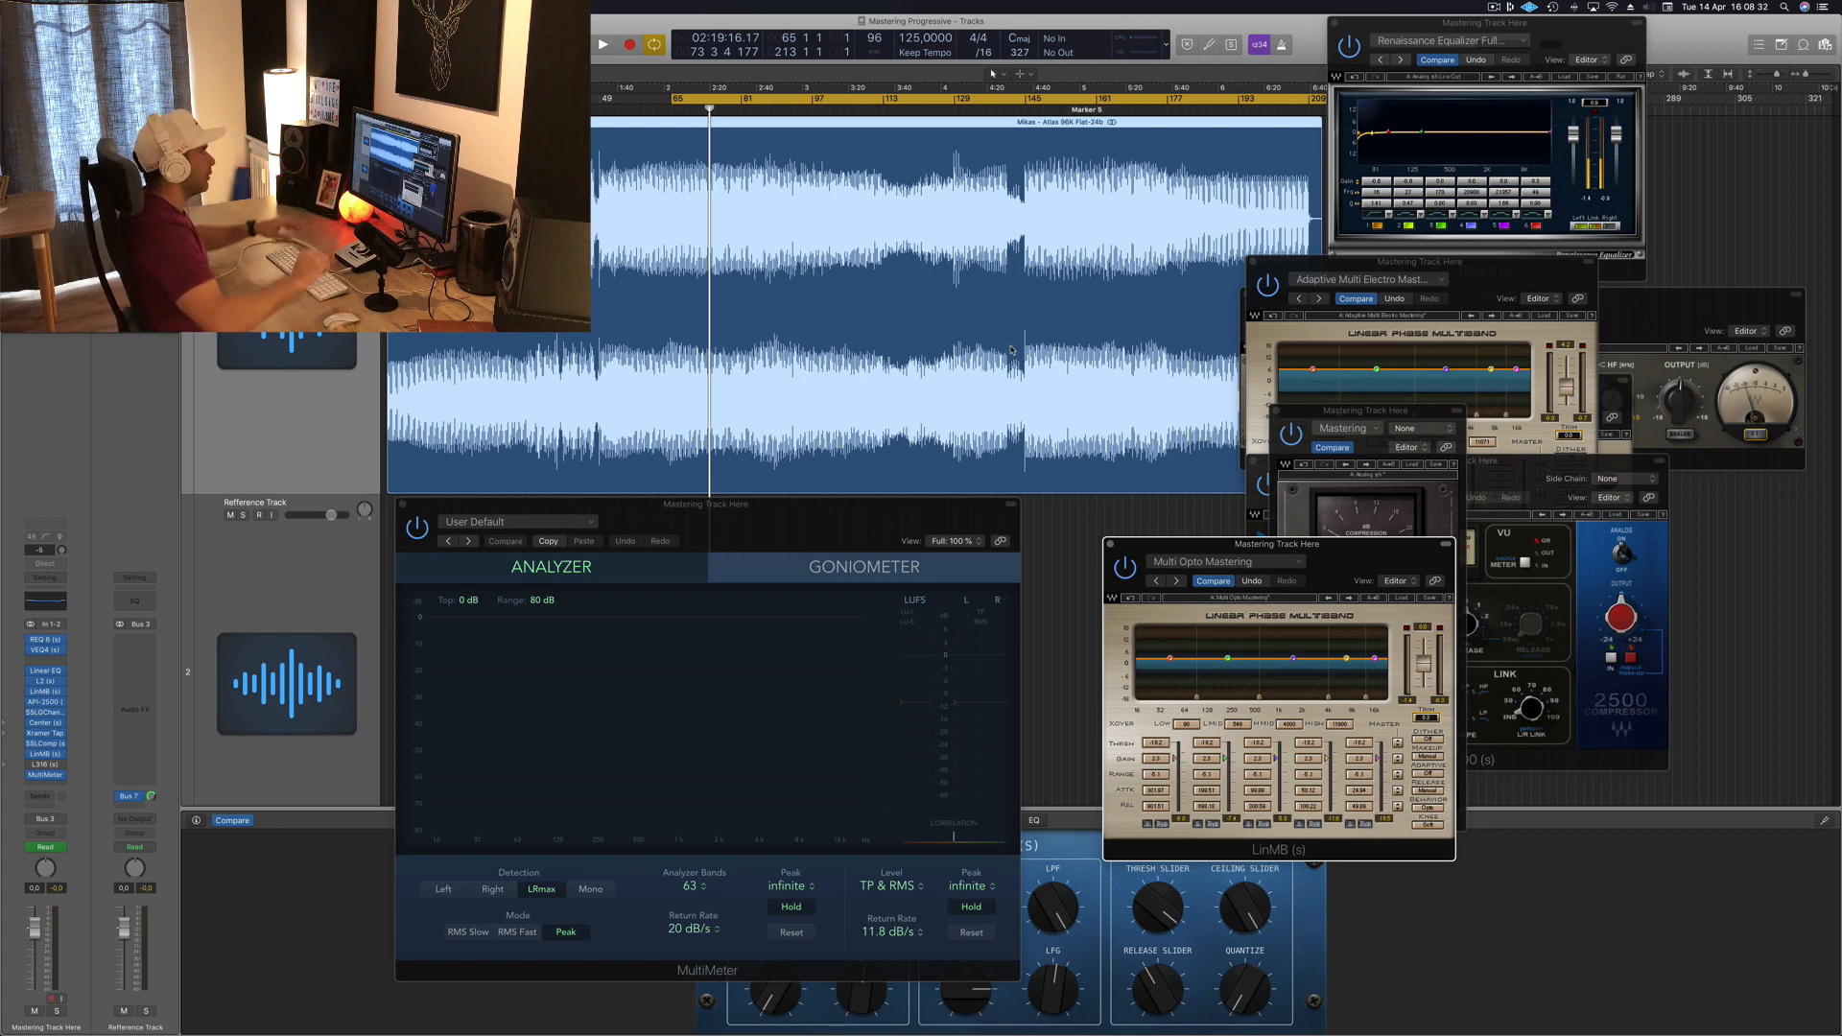
key(space)
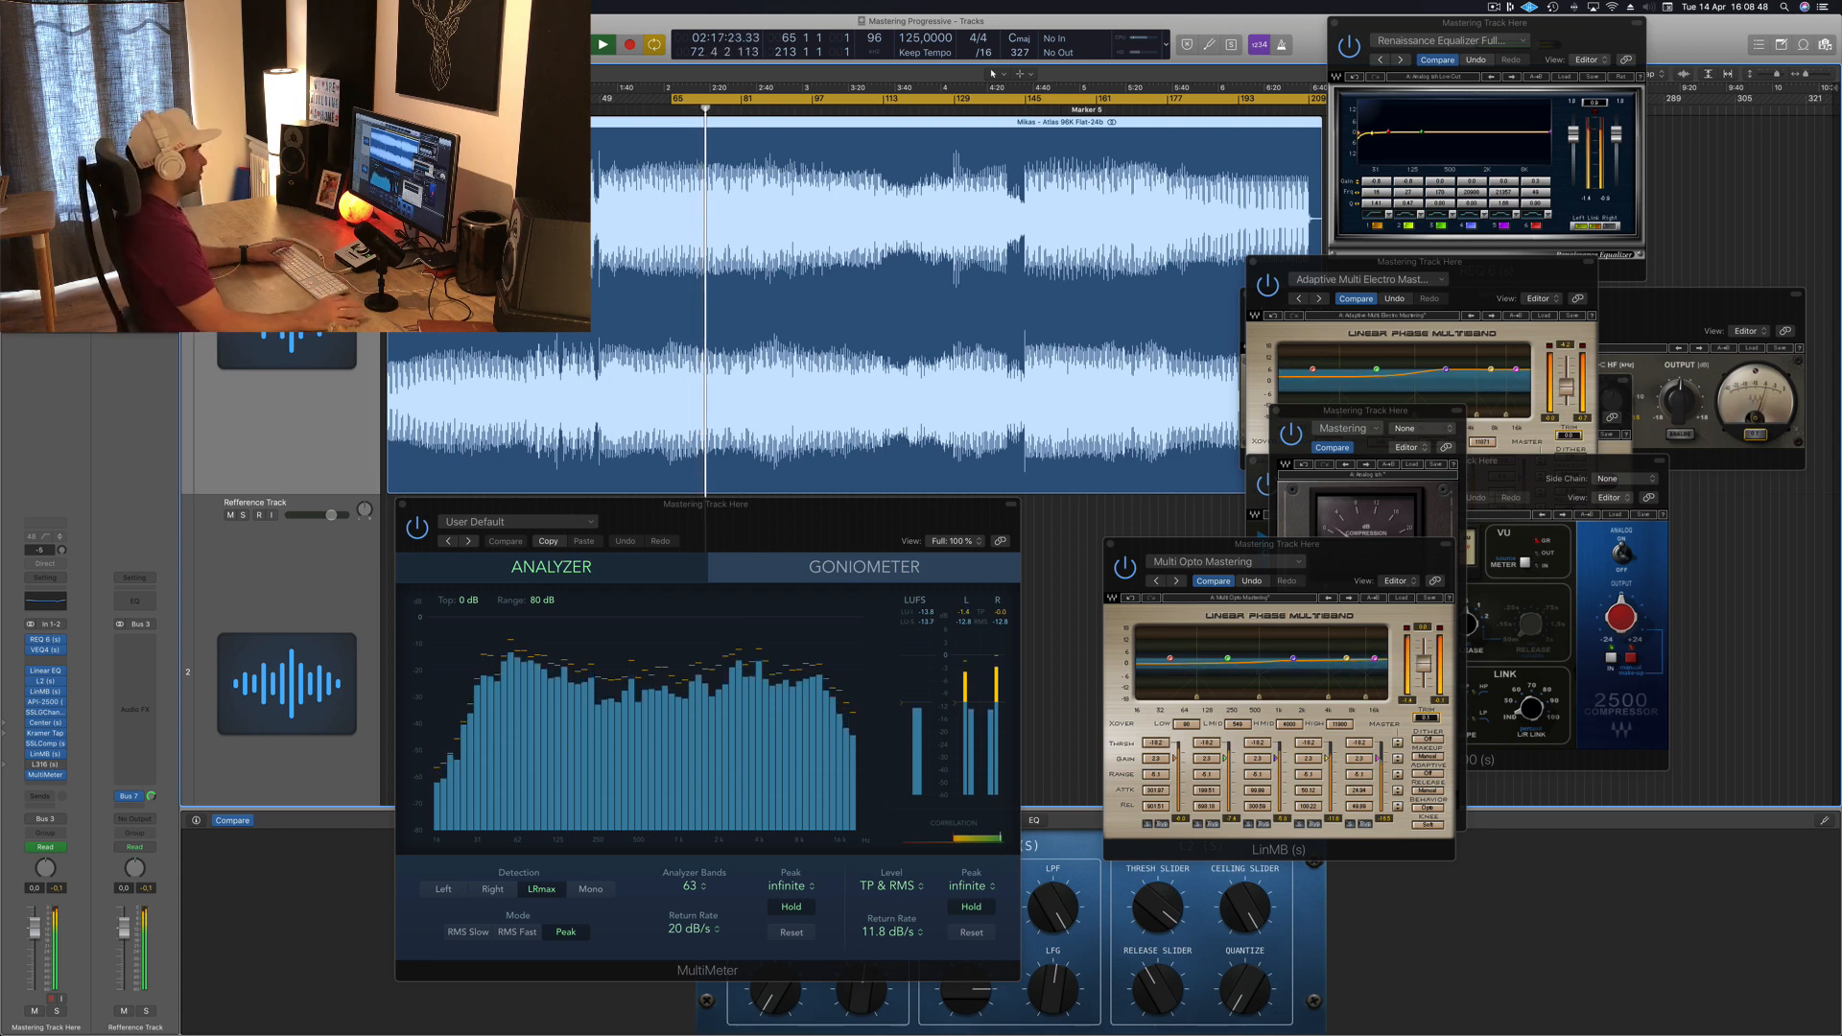
Step: Open the L316 plugin from the master inserts and position its window for review
click(45, 765)
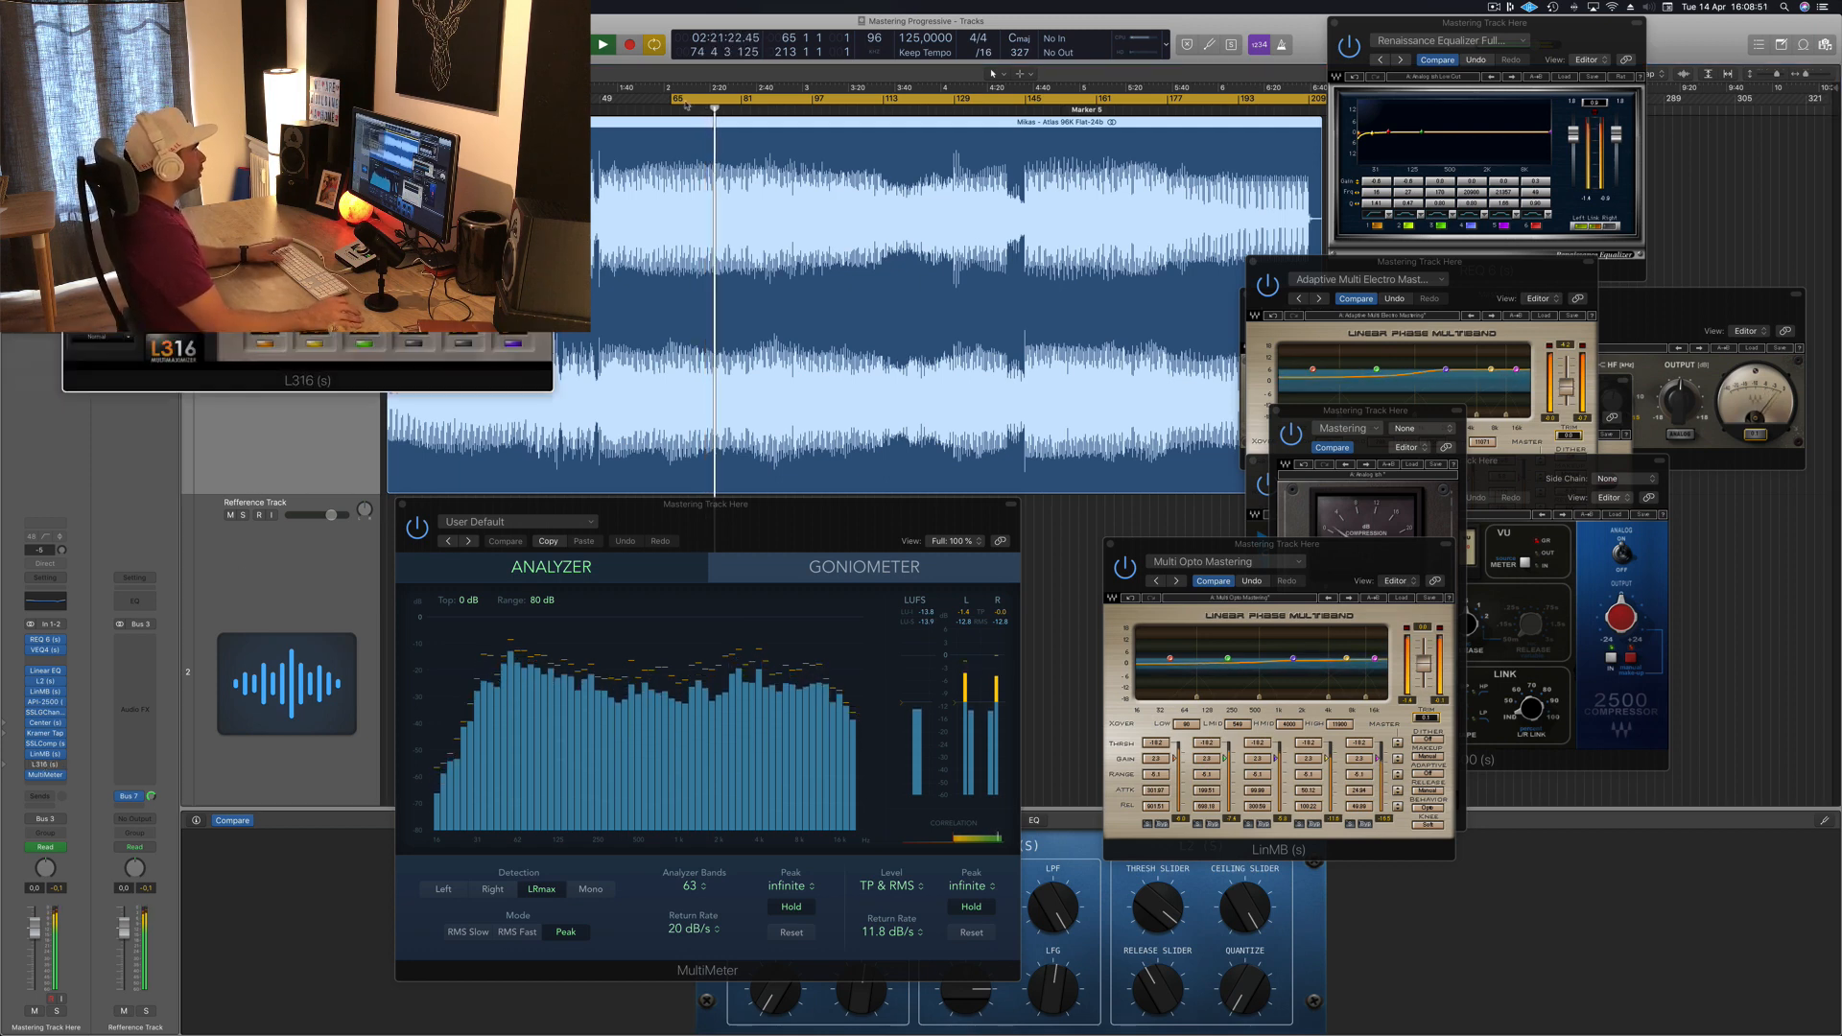
drag(1519, 261, 1527, 264)
drag(1175, 346, 1179, 342)
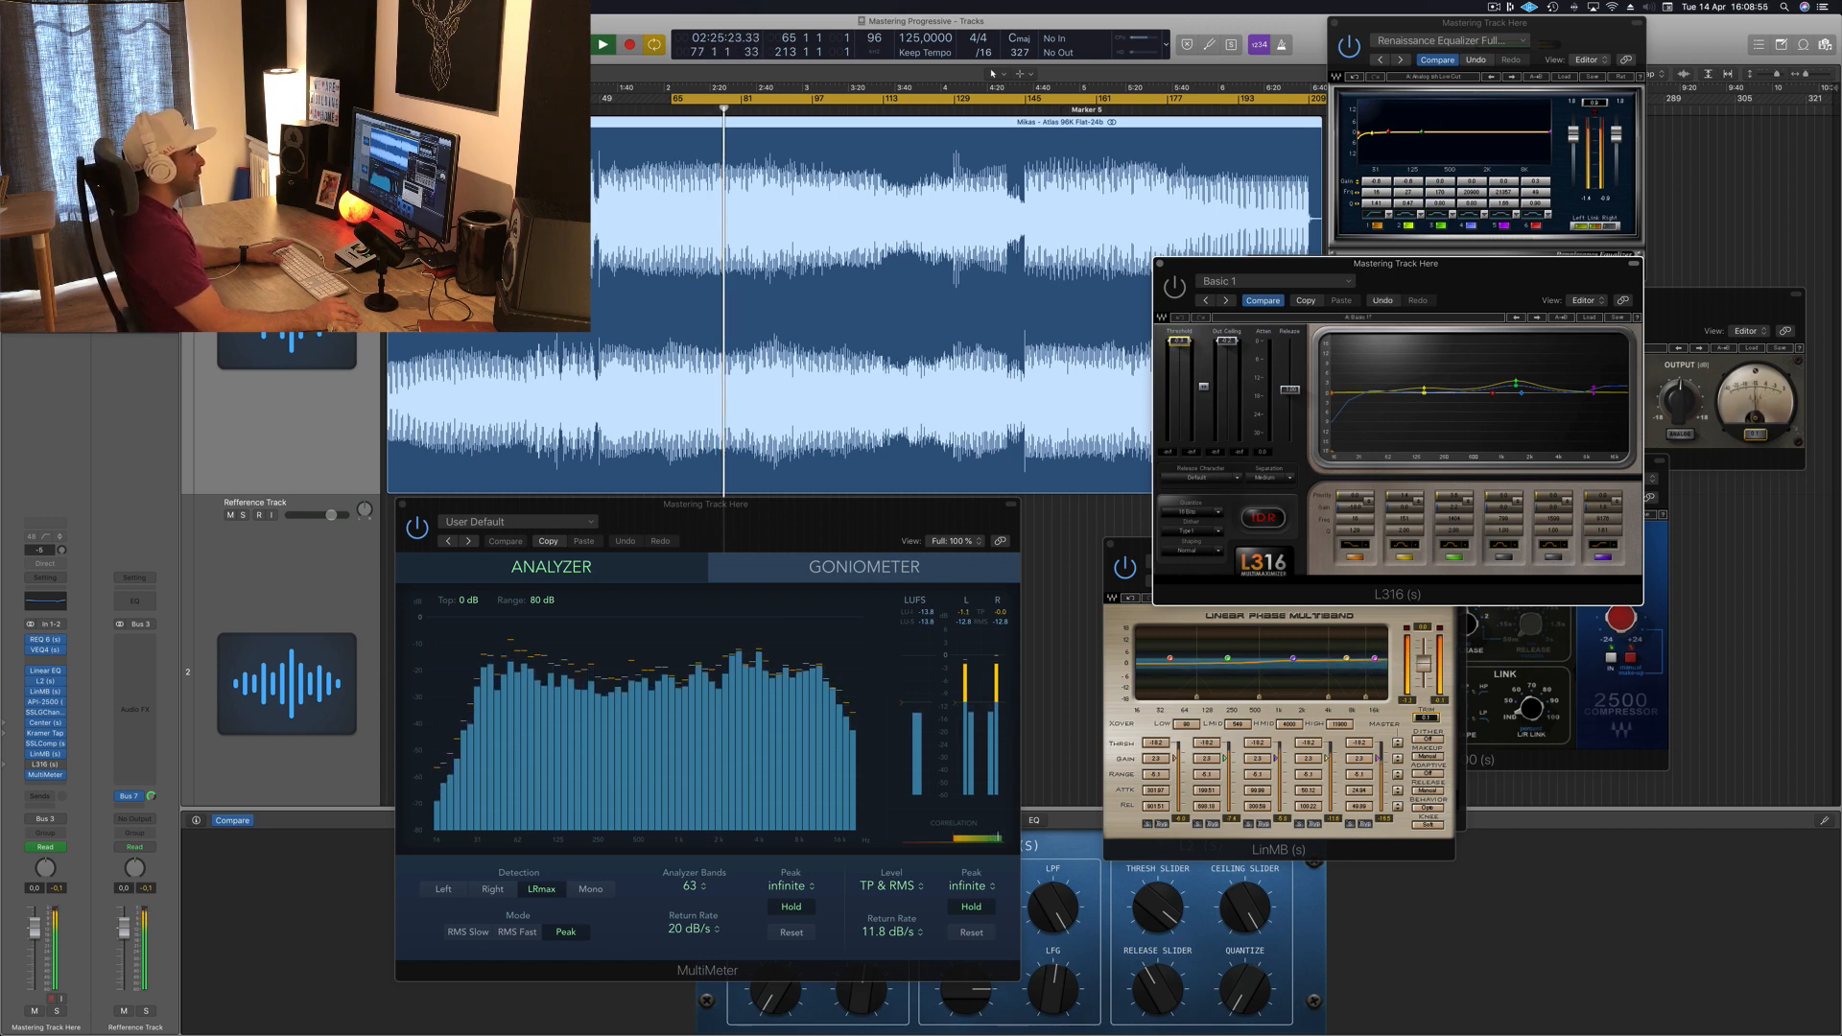
drag(1487, 275, 1416, 574)
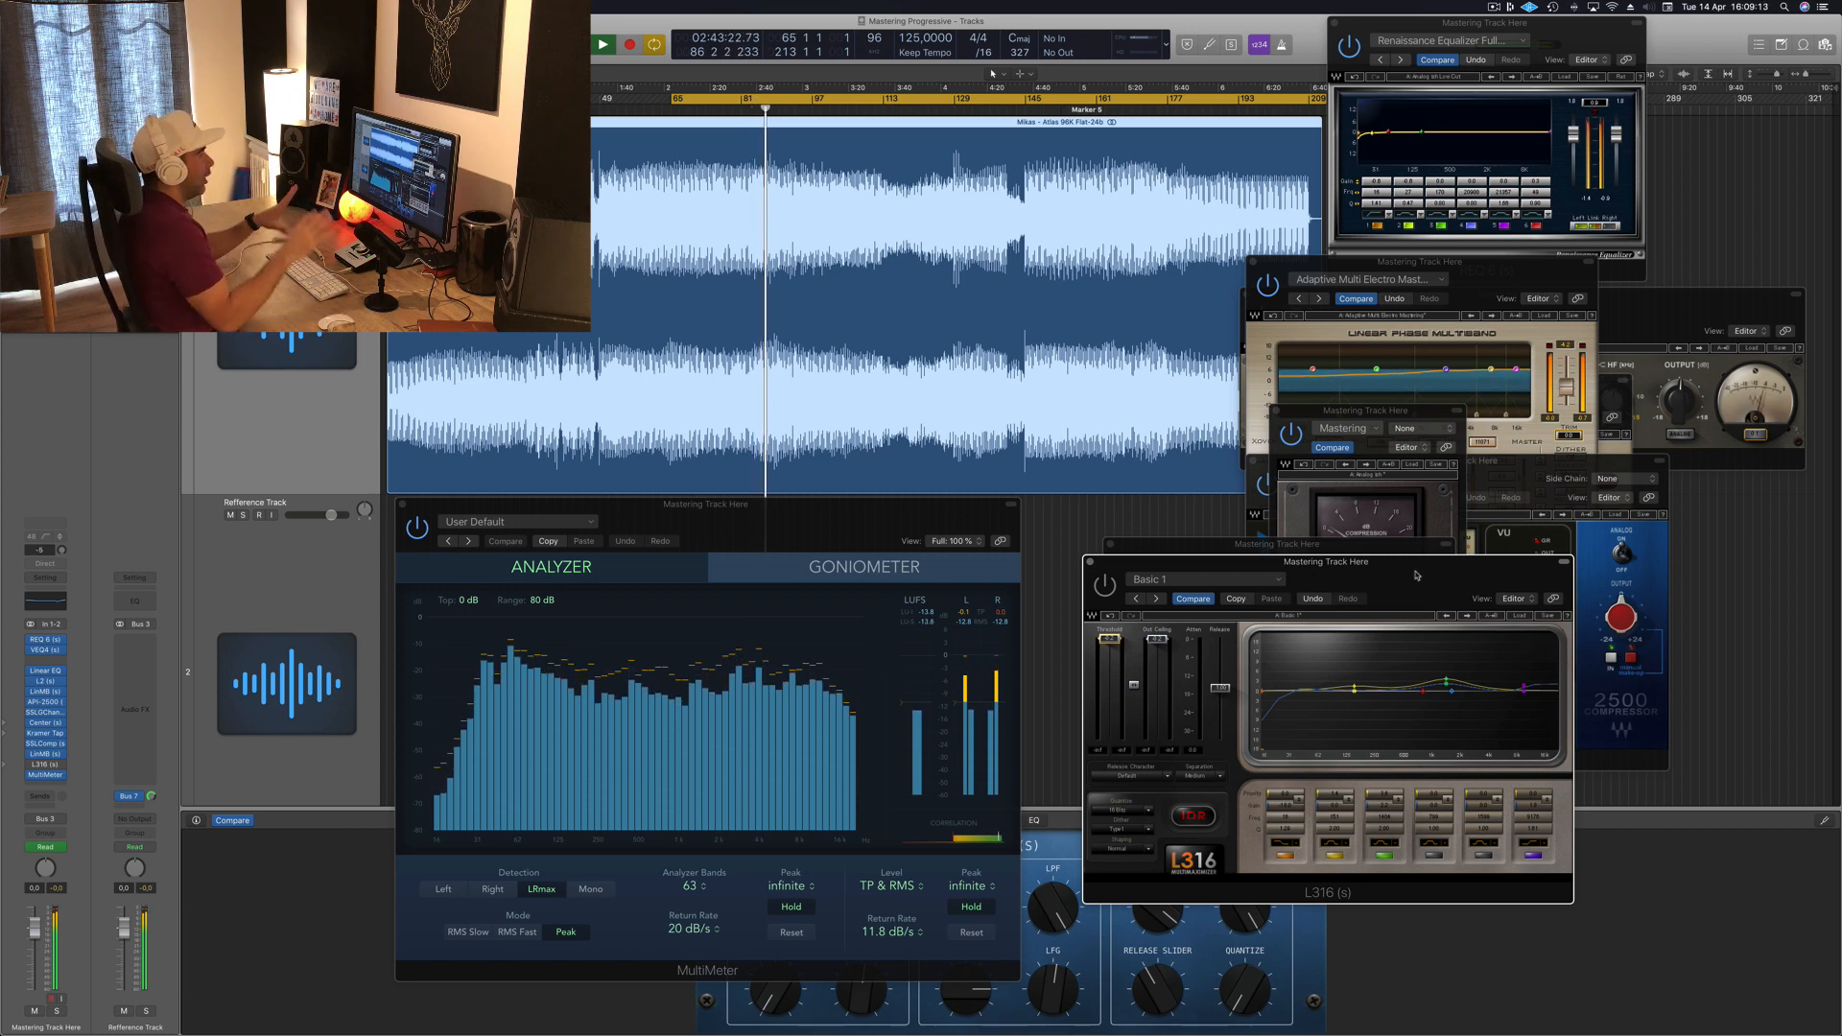
drag(1427, 572, 1433, 544)
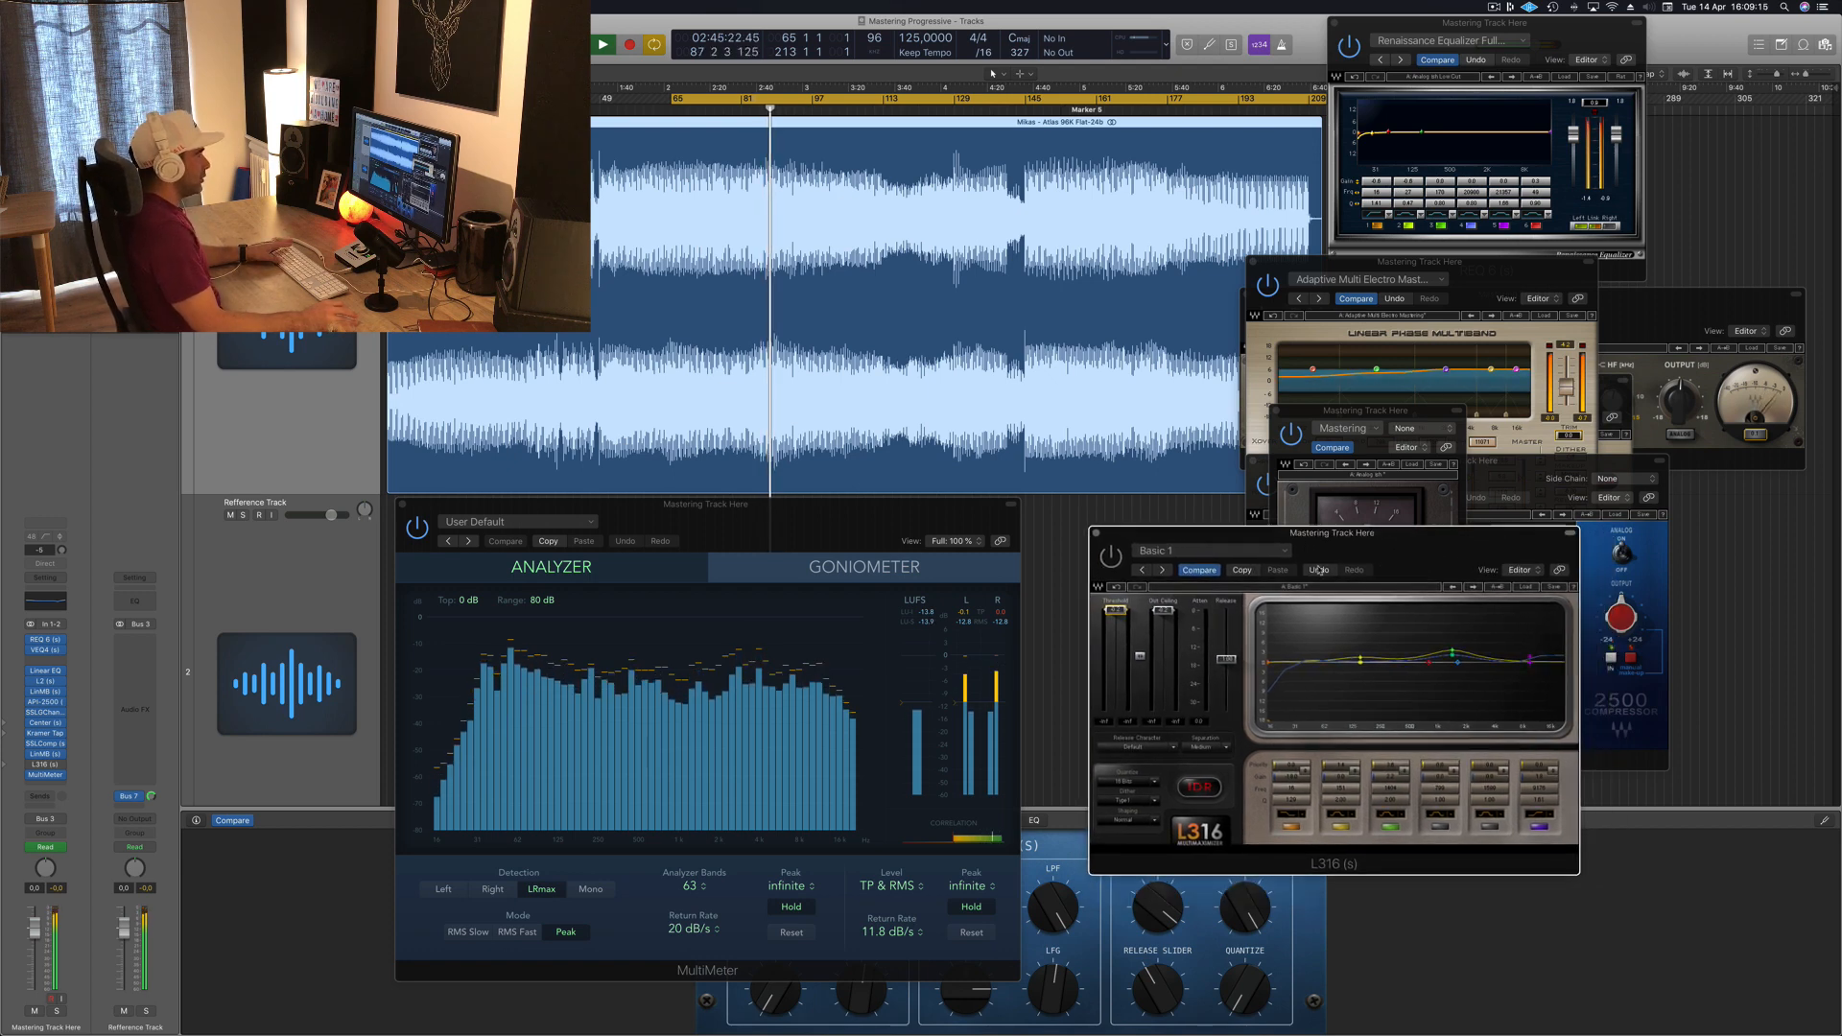
Step: Reposition the L316 and MultiMeter plugin windows while restarting playback to audition the track
drag(1406, 540, 1412, 538)
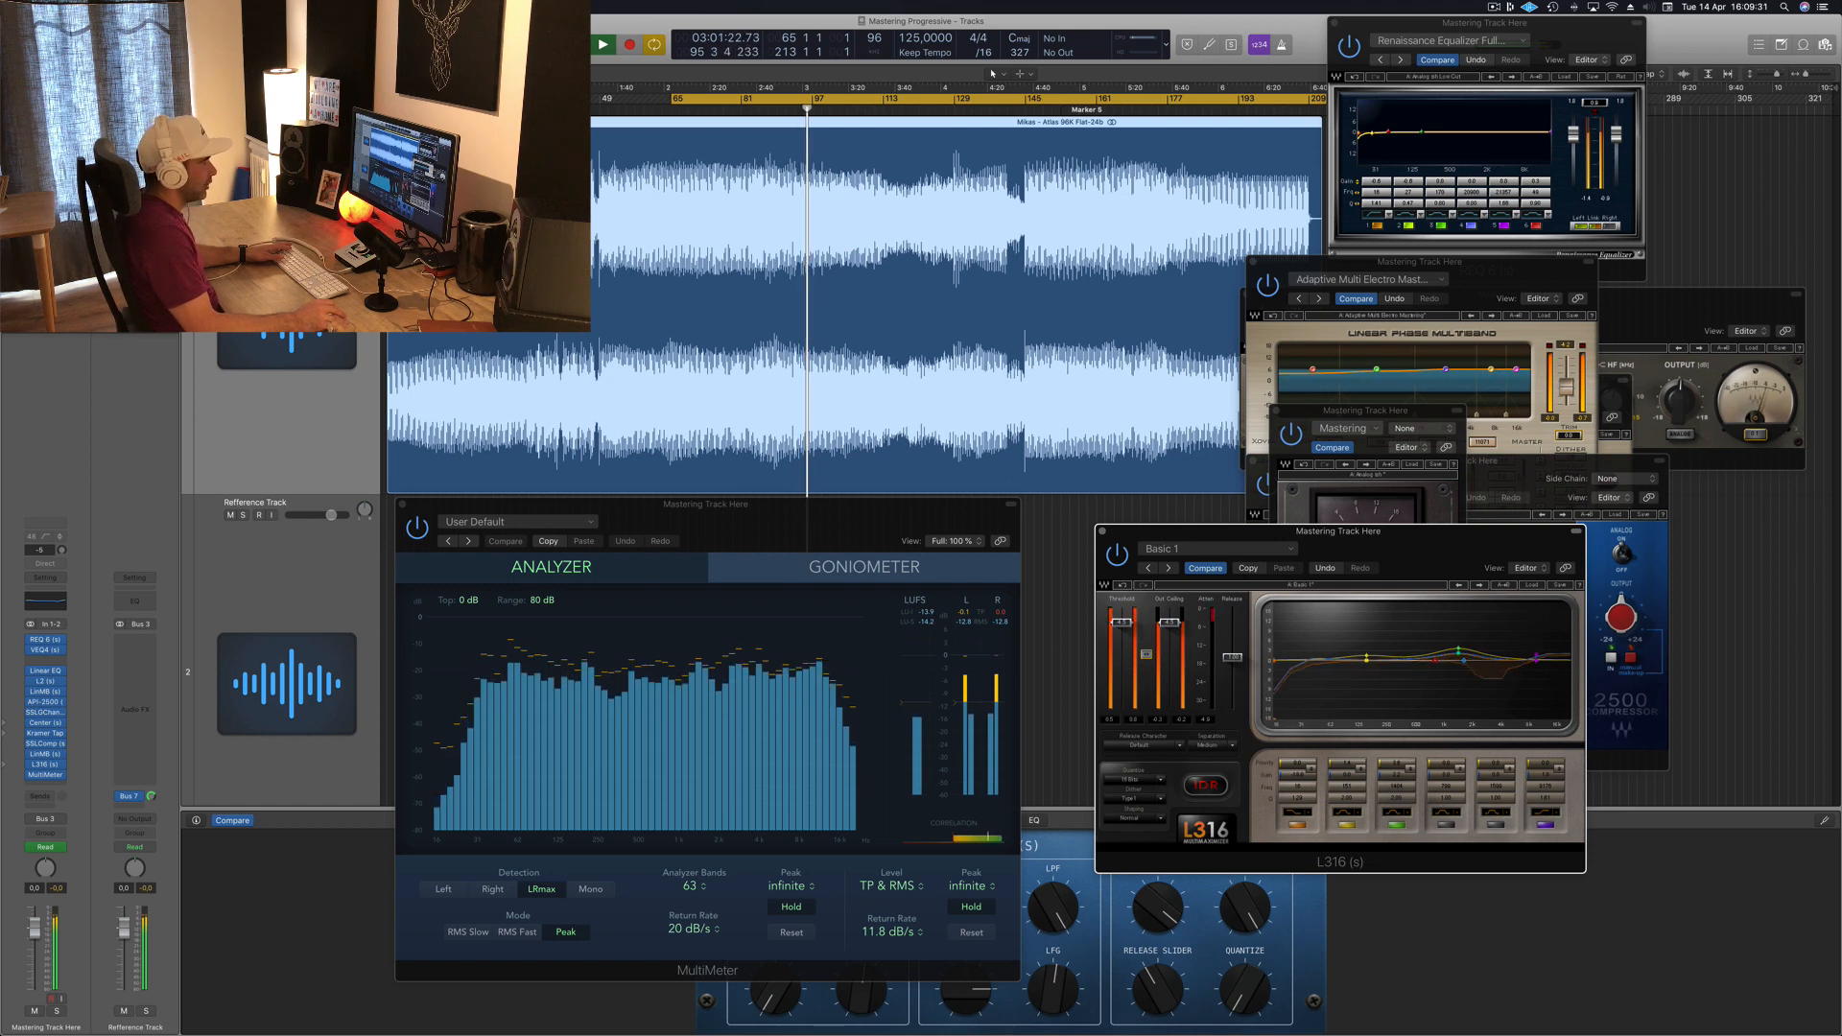
drag(1388, 546, 1421, 540)
key(space)
key(space)
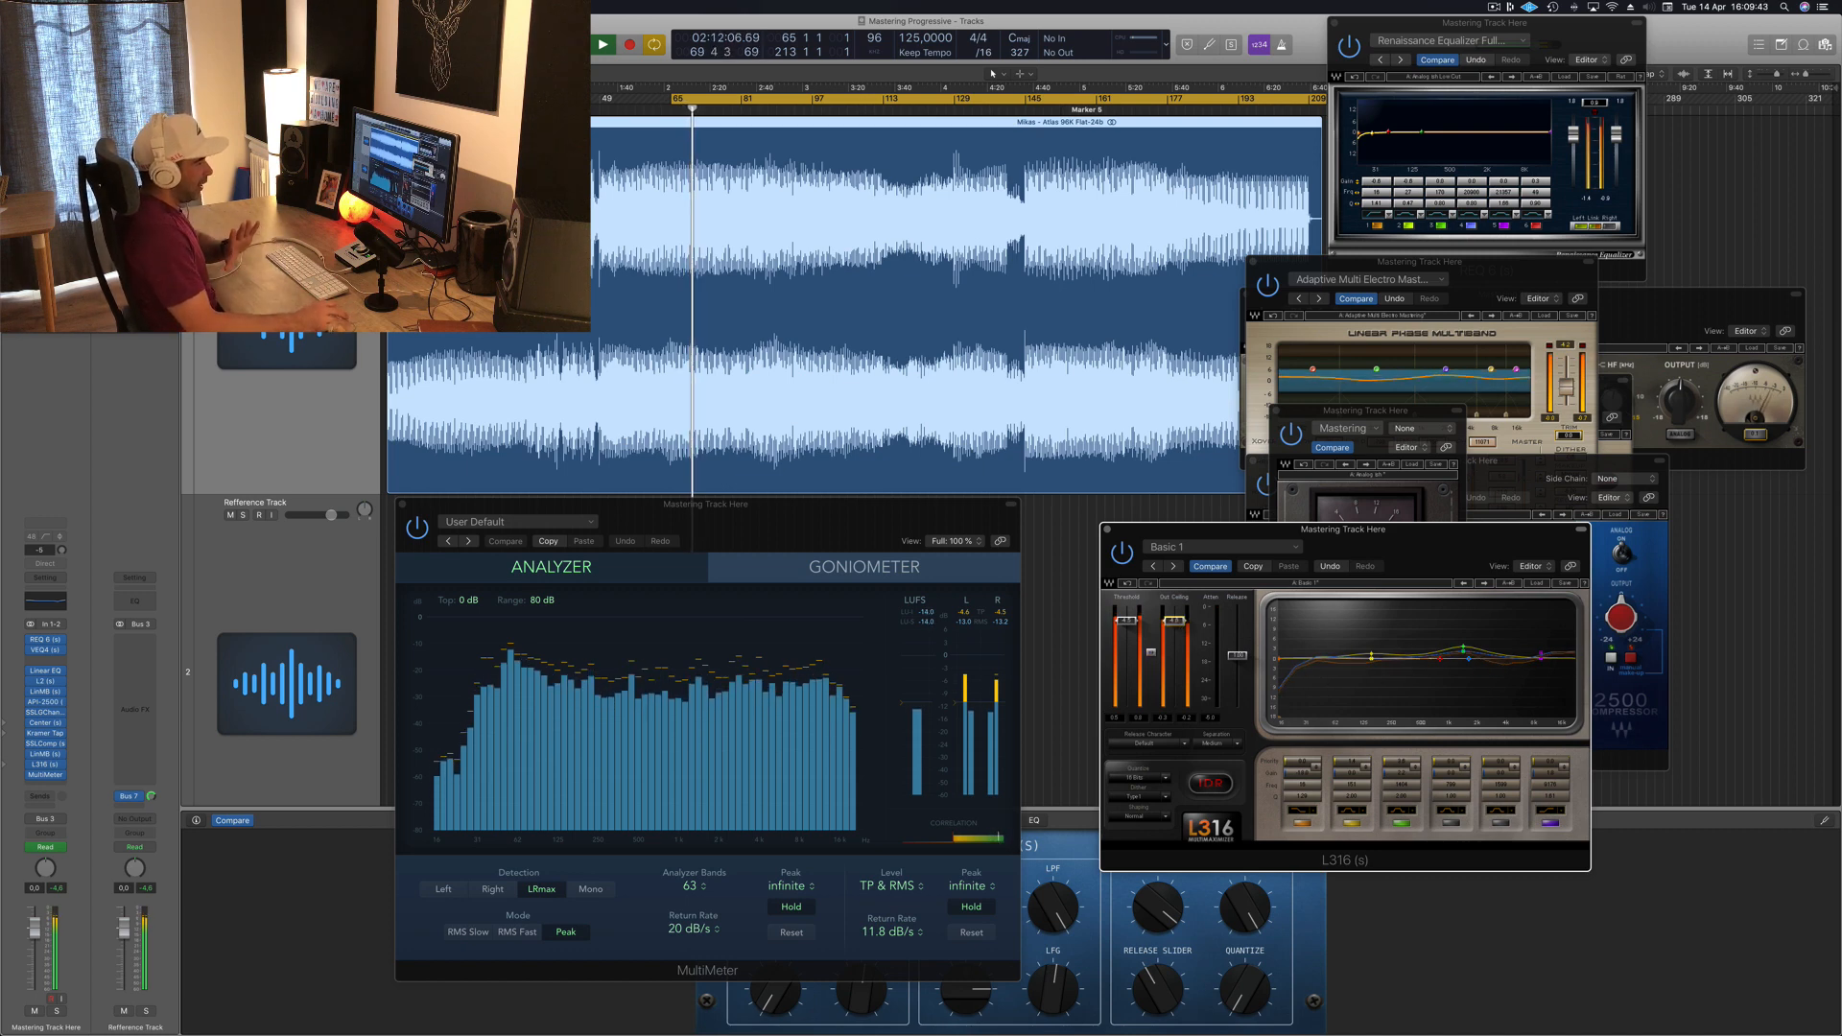
drag(1173, 621, 1177, 609)
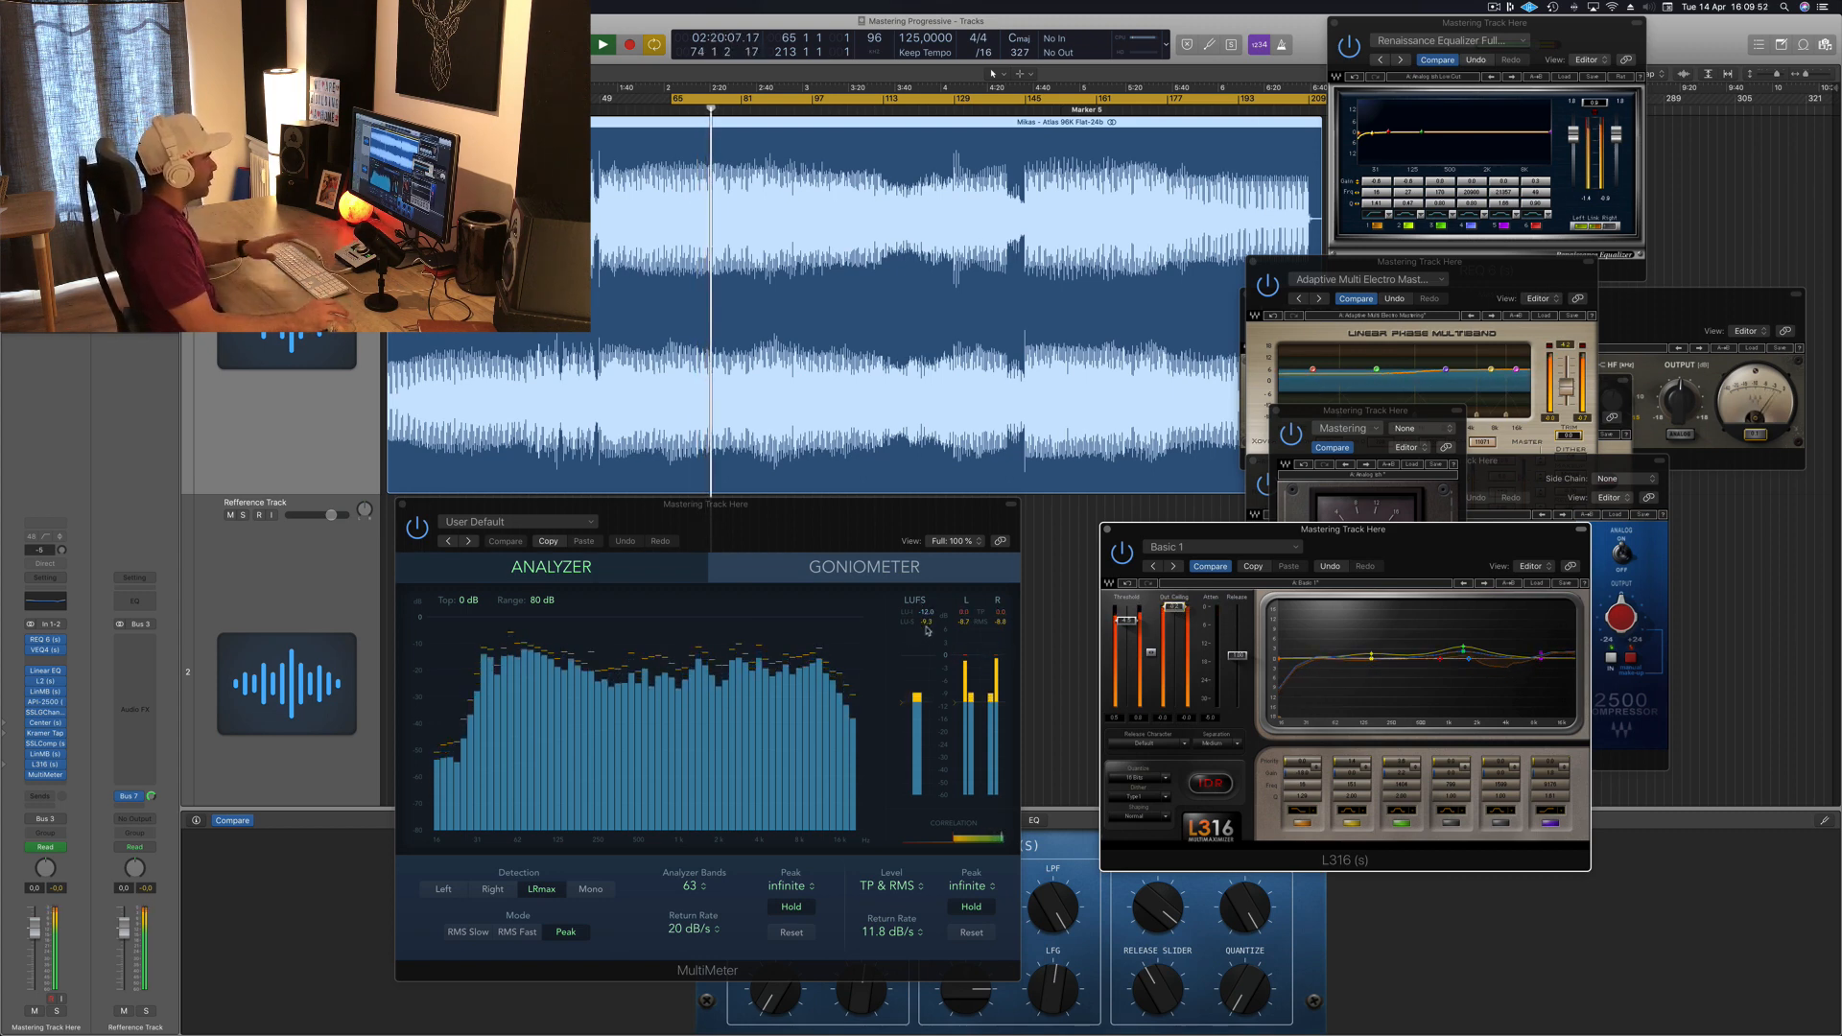
drag(886, 519, 938, 526)
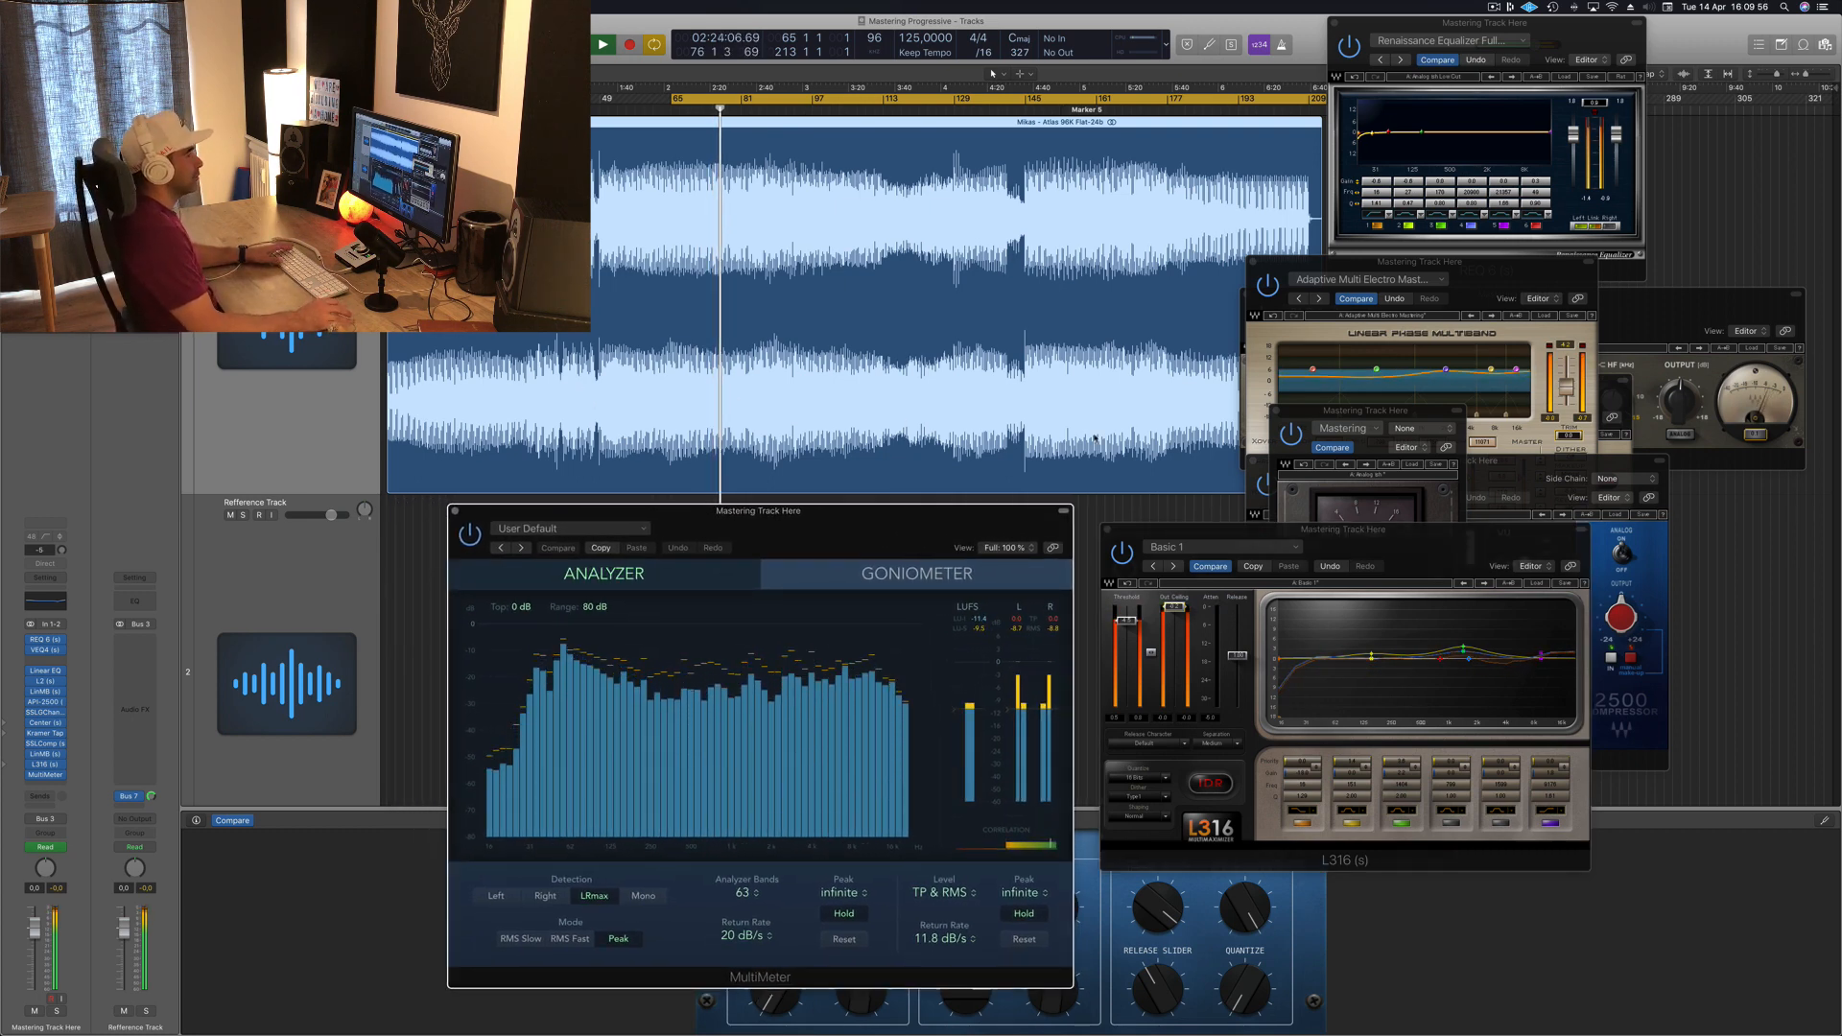
drag(1343, 525, 1317, 598)
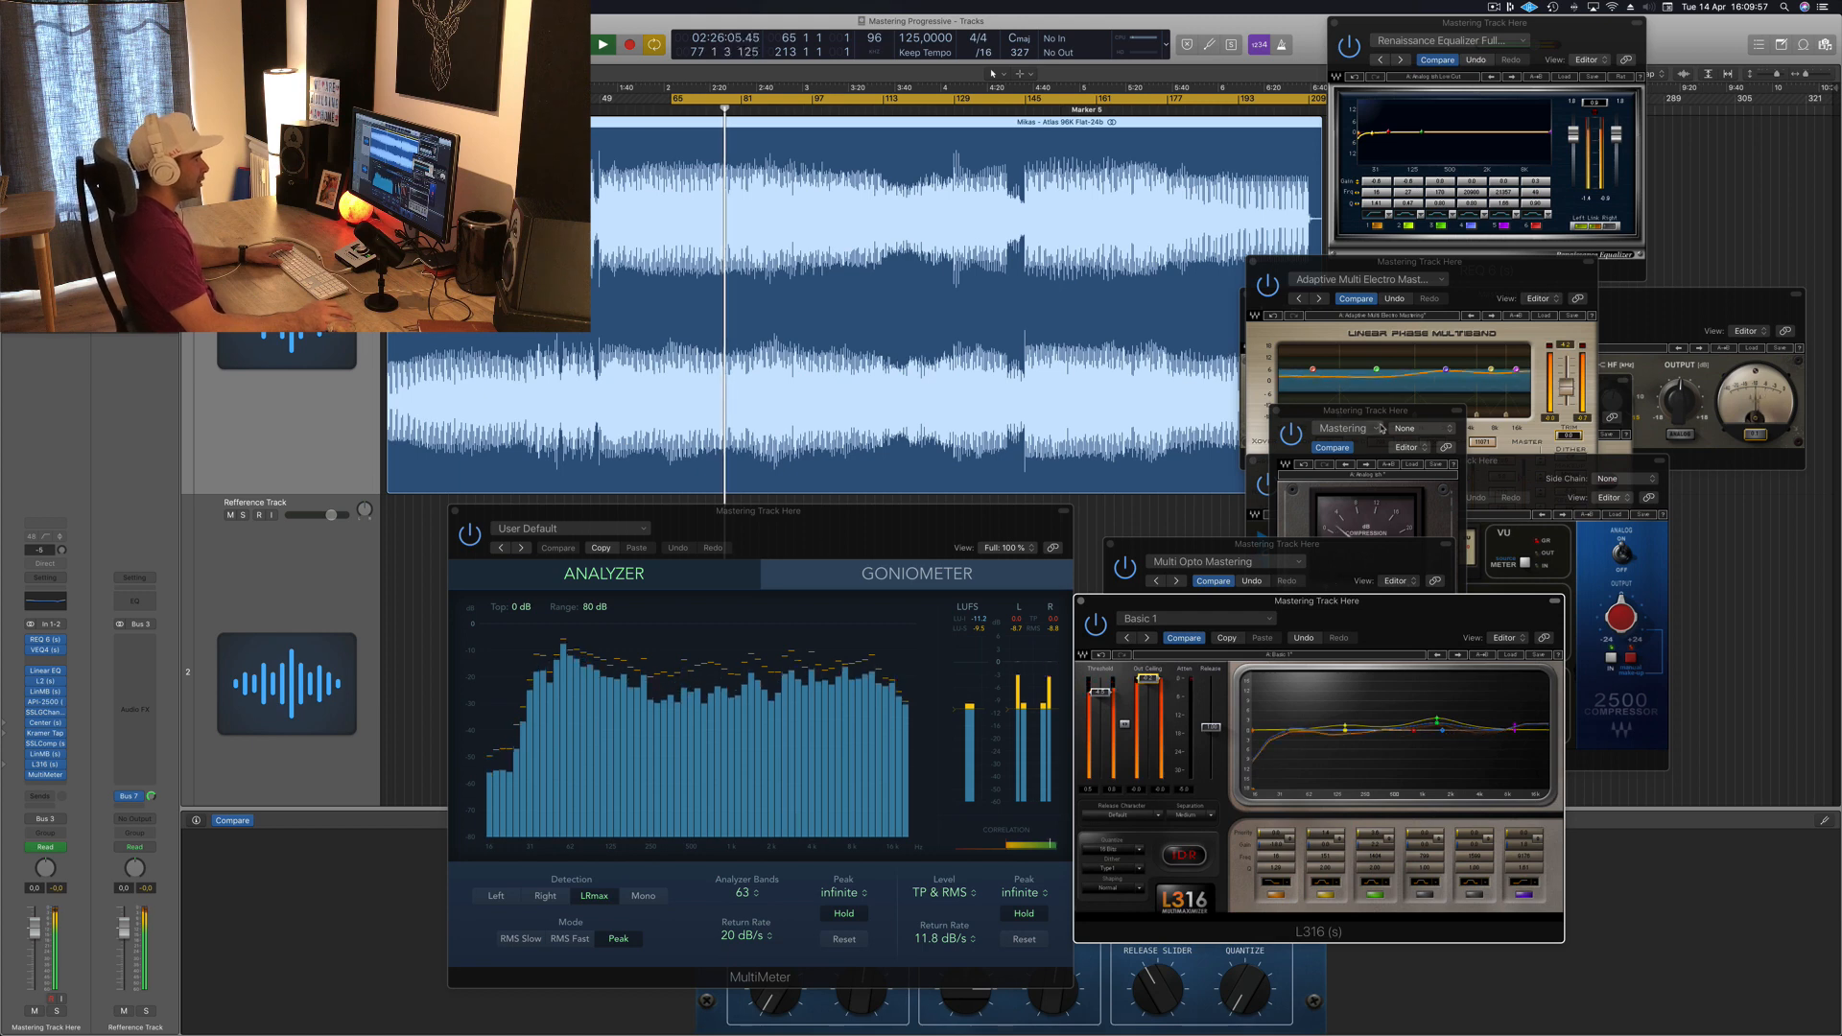
Step: Bring the API-2500 compressor window forward and rearrange it beside the SSLComp and MultiMeter windows
click(1391, 416)
drag(1392, 415, 1756, 463)
click(1481, 534)
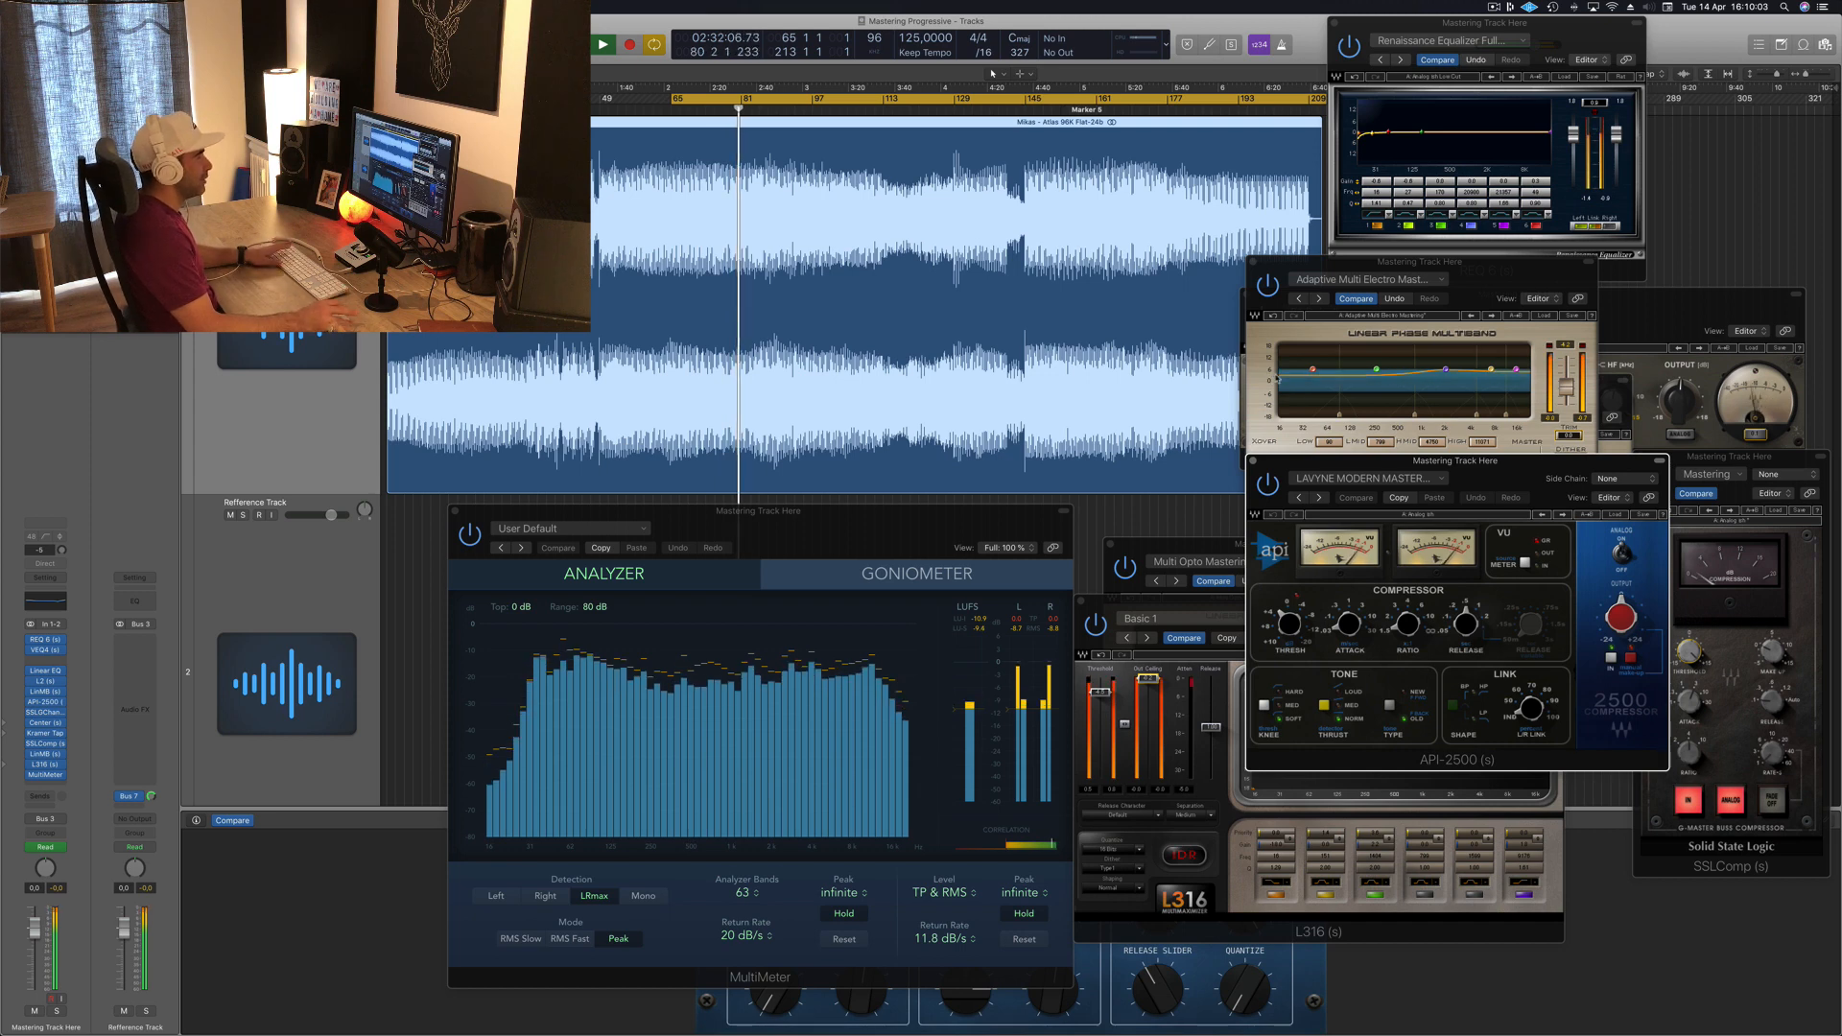
drag(1505, 468, 1587, 517)
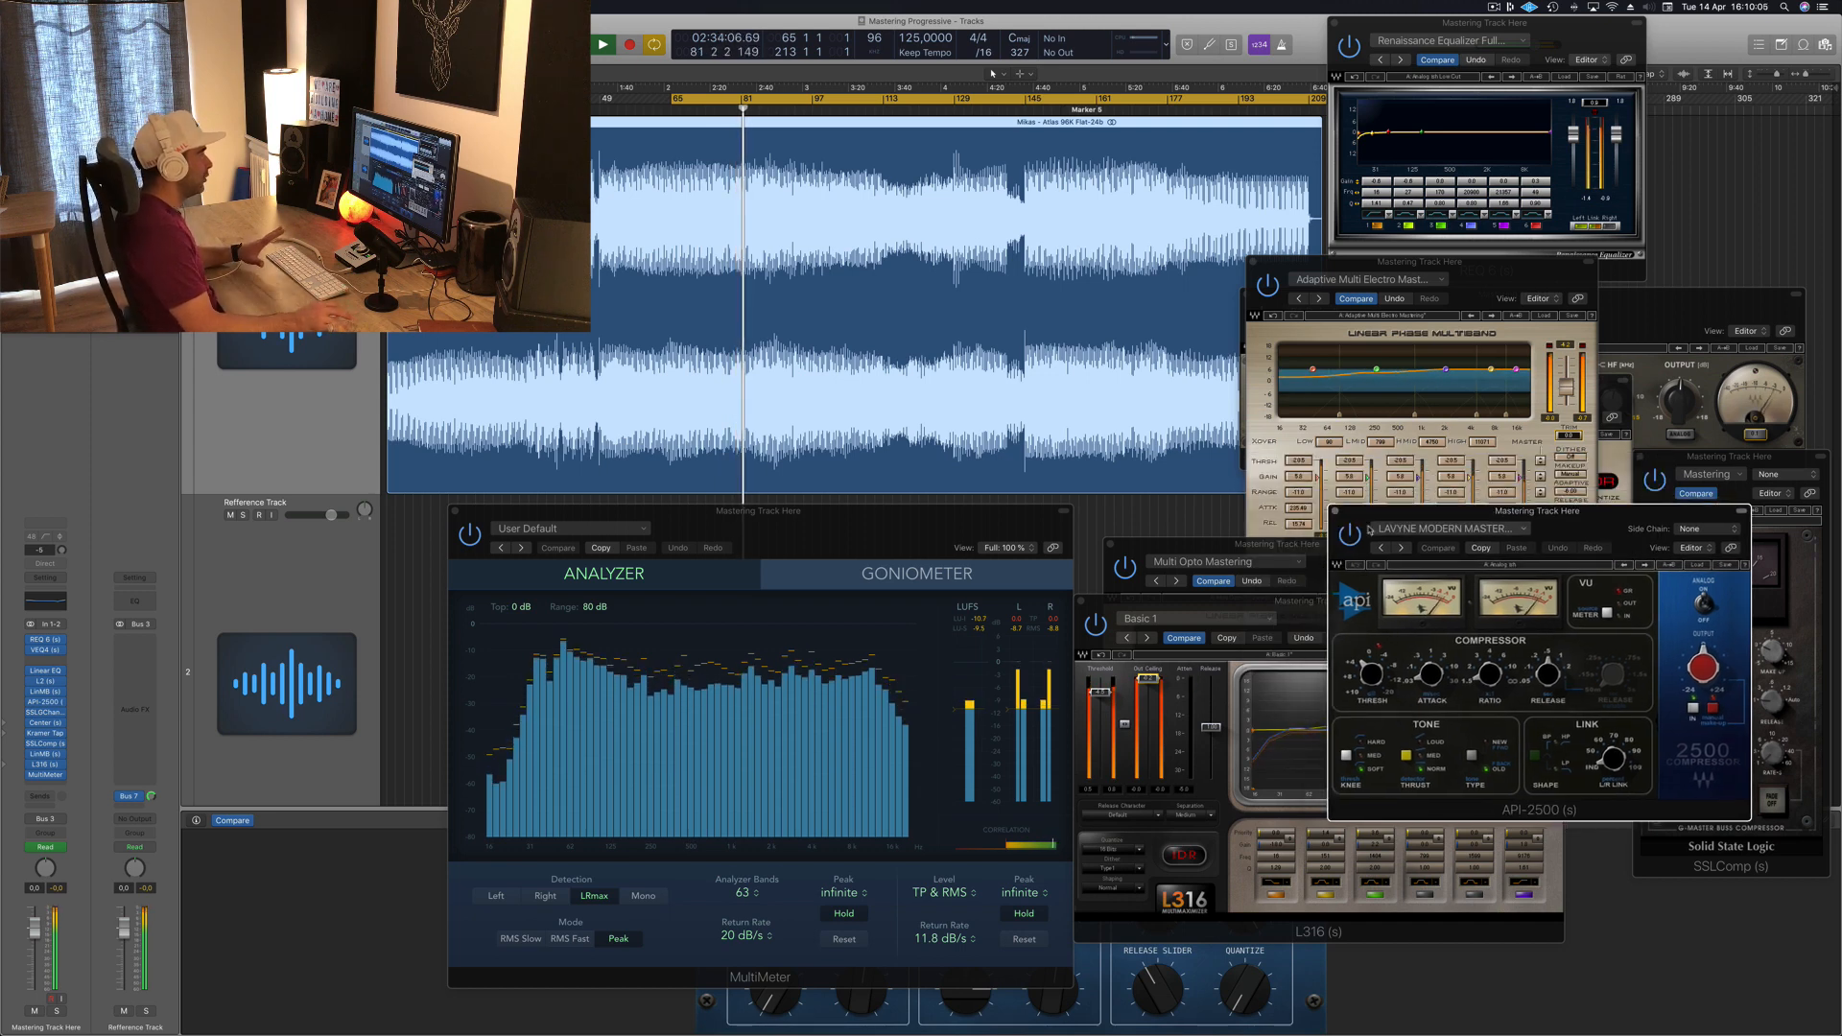
click(1018, 633)
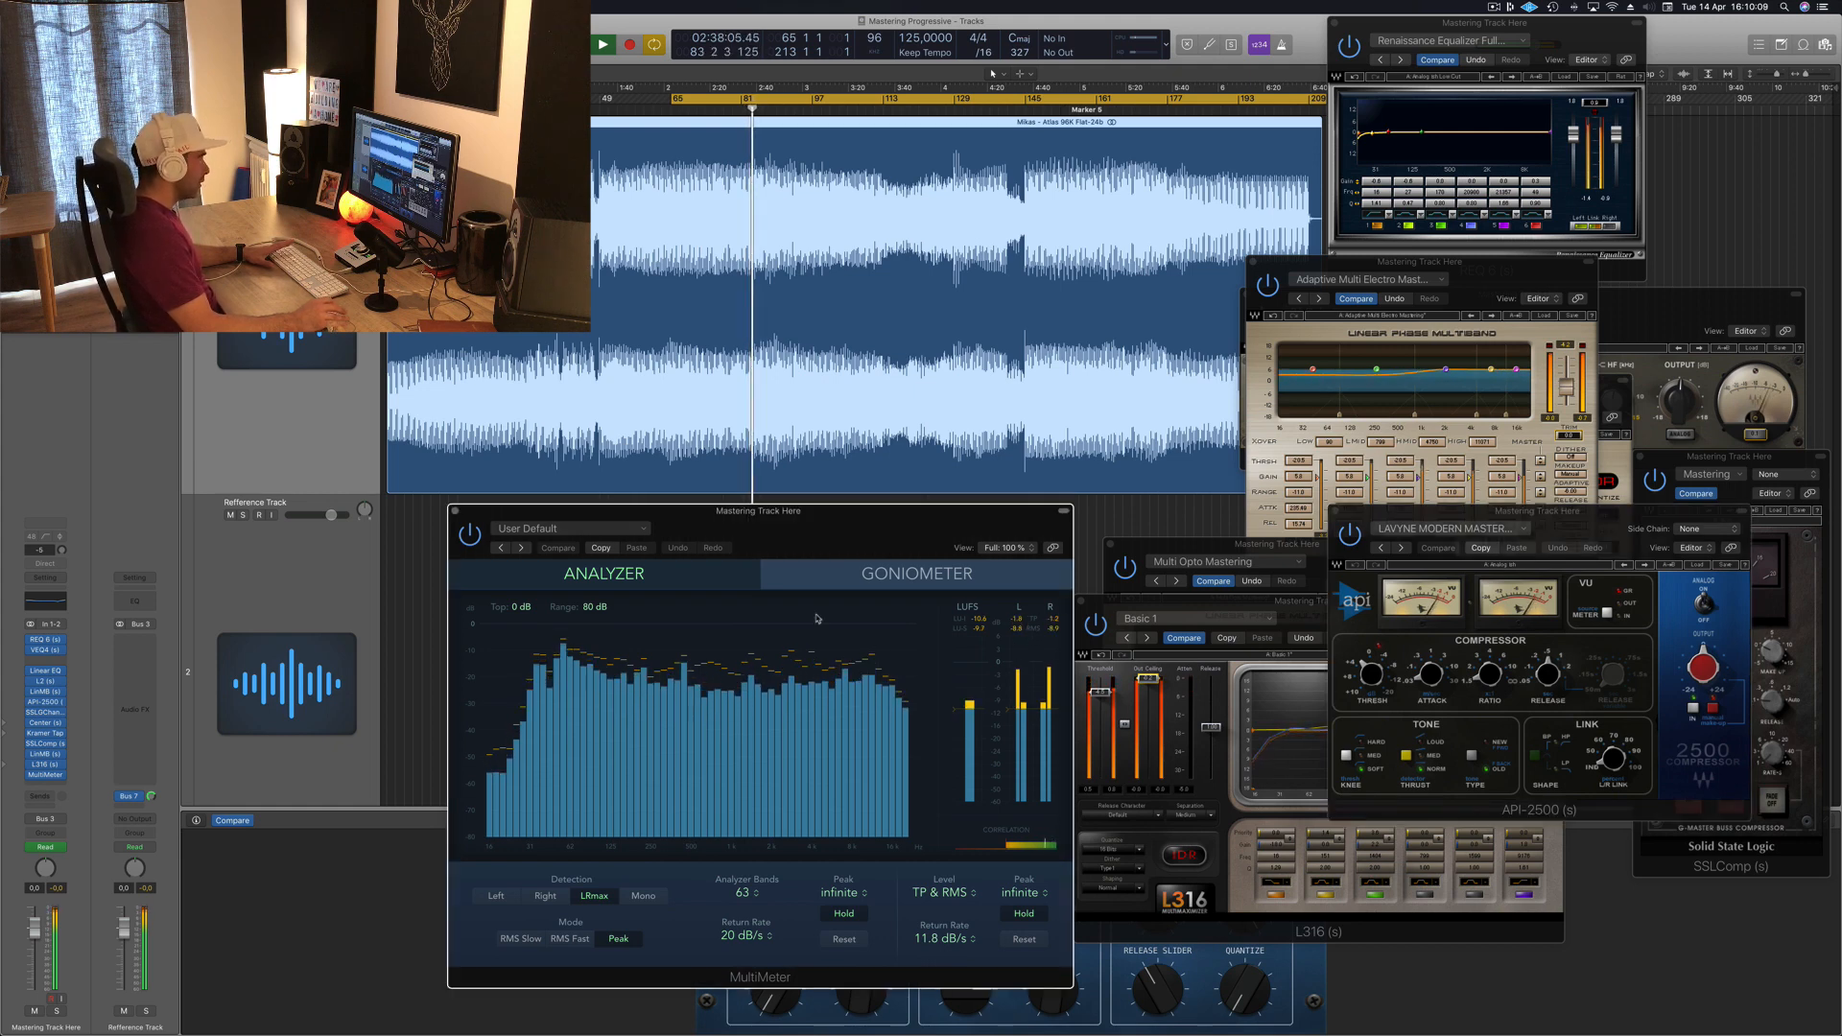
drag(948, 524, 929, 525)
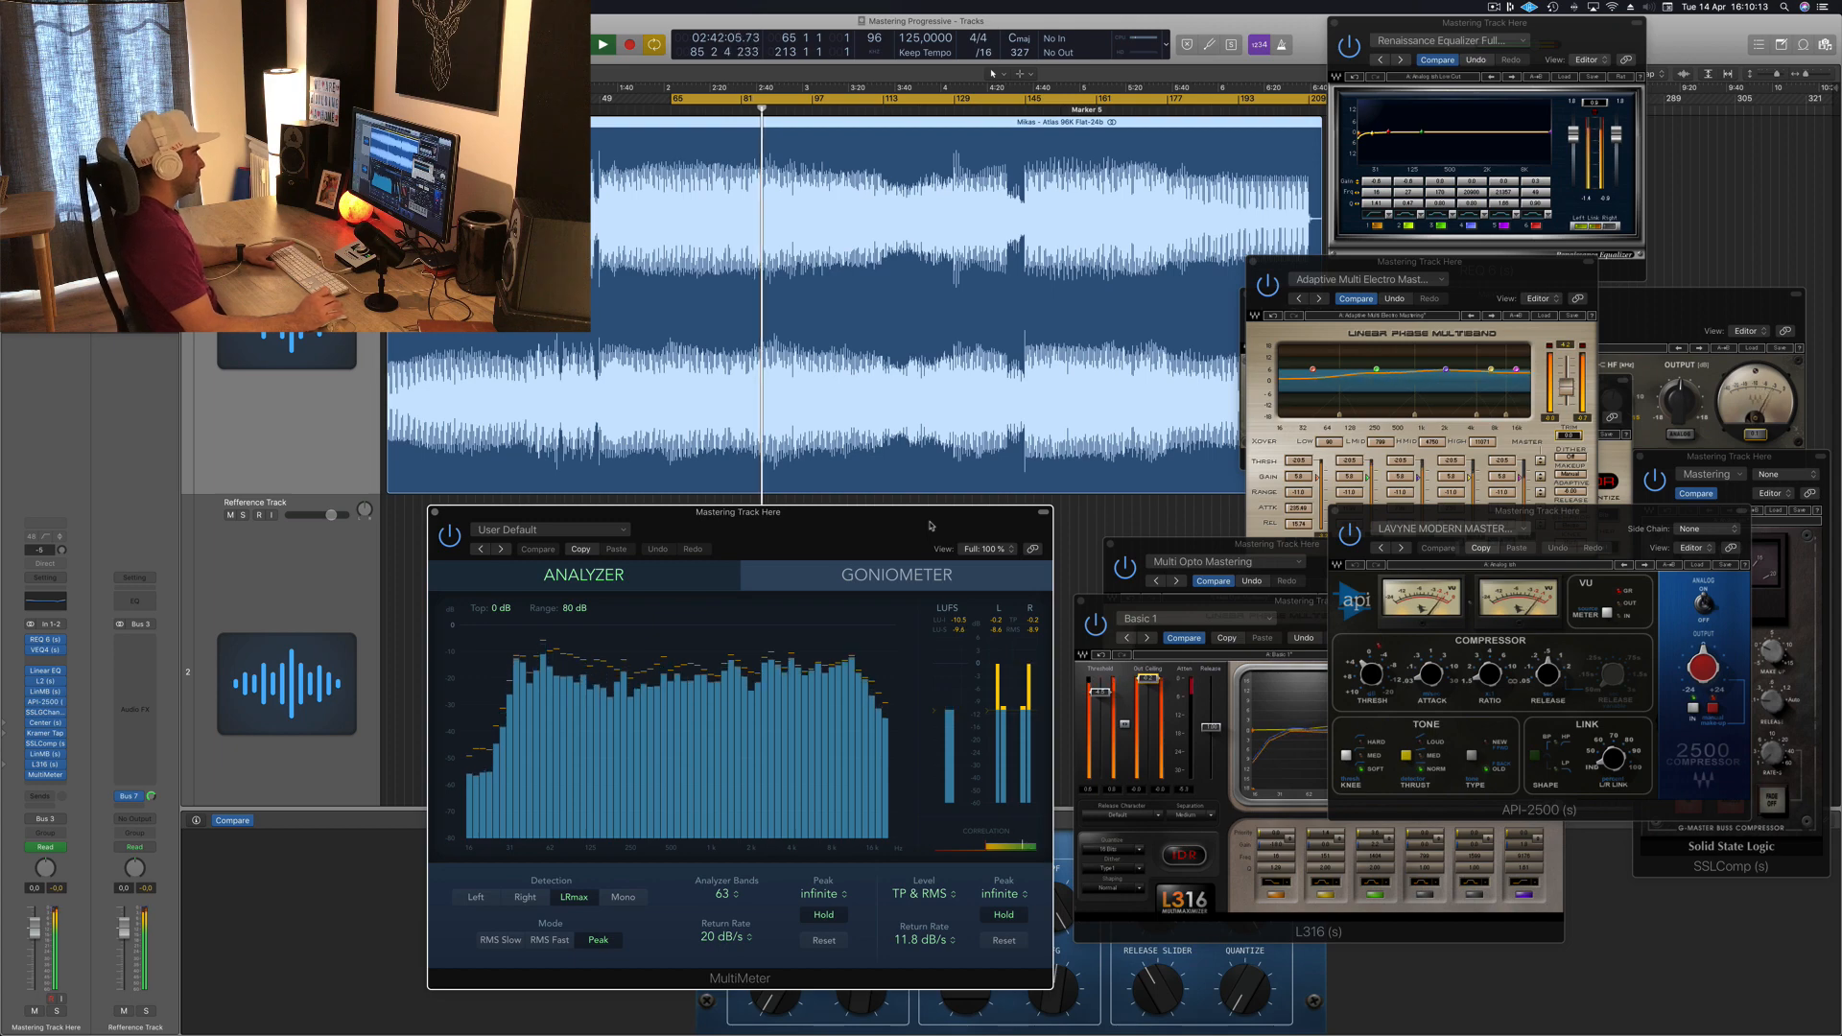
Step: Rearrange the REQ, LinMB and API-2500 windows, stop playback, and restart listening from near the beginning
drag(1579, 31, 1841, 40)
drag(1464, 298, 1123, 659)
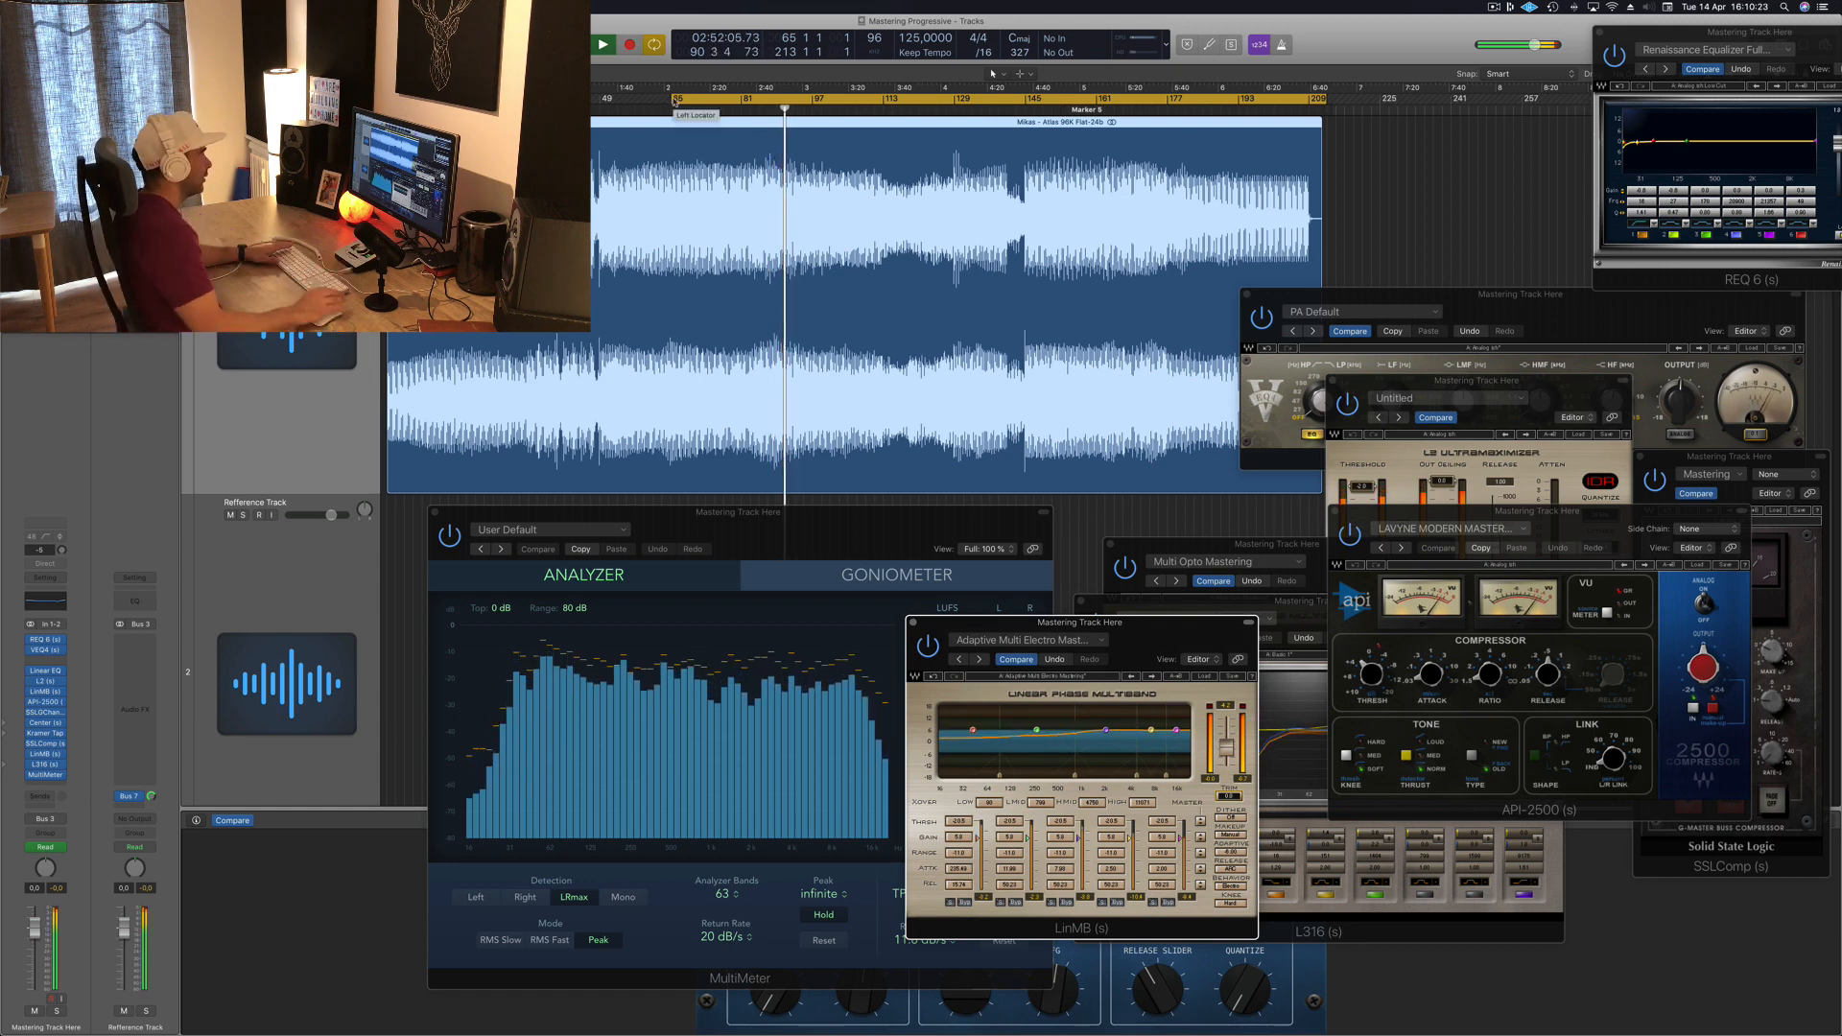
key(space)
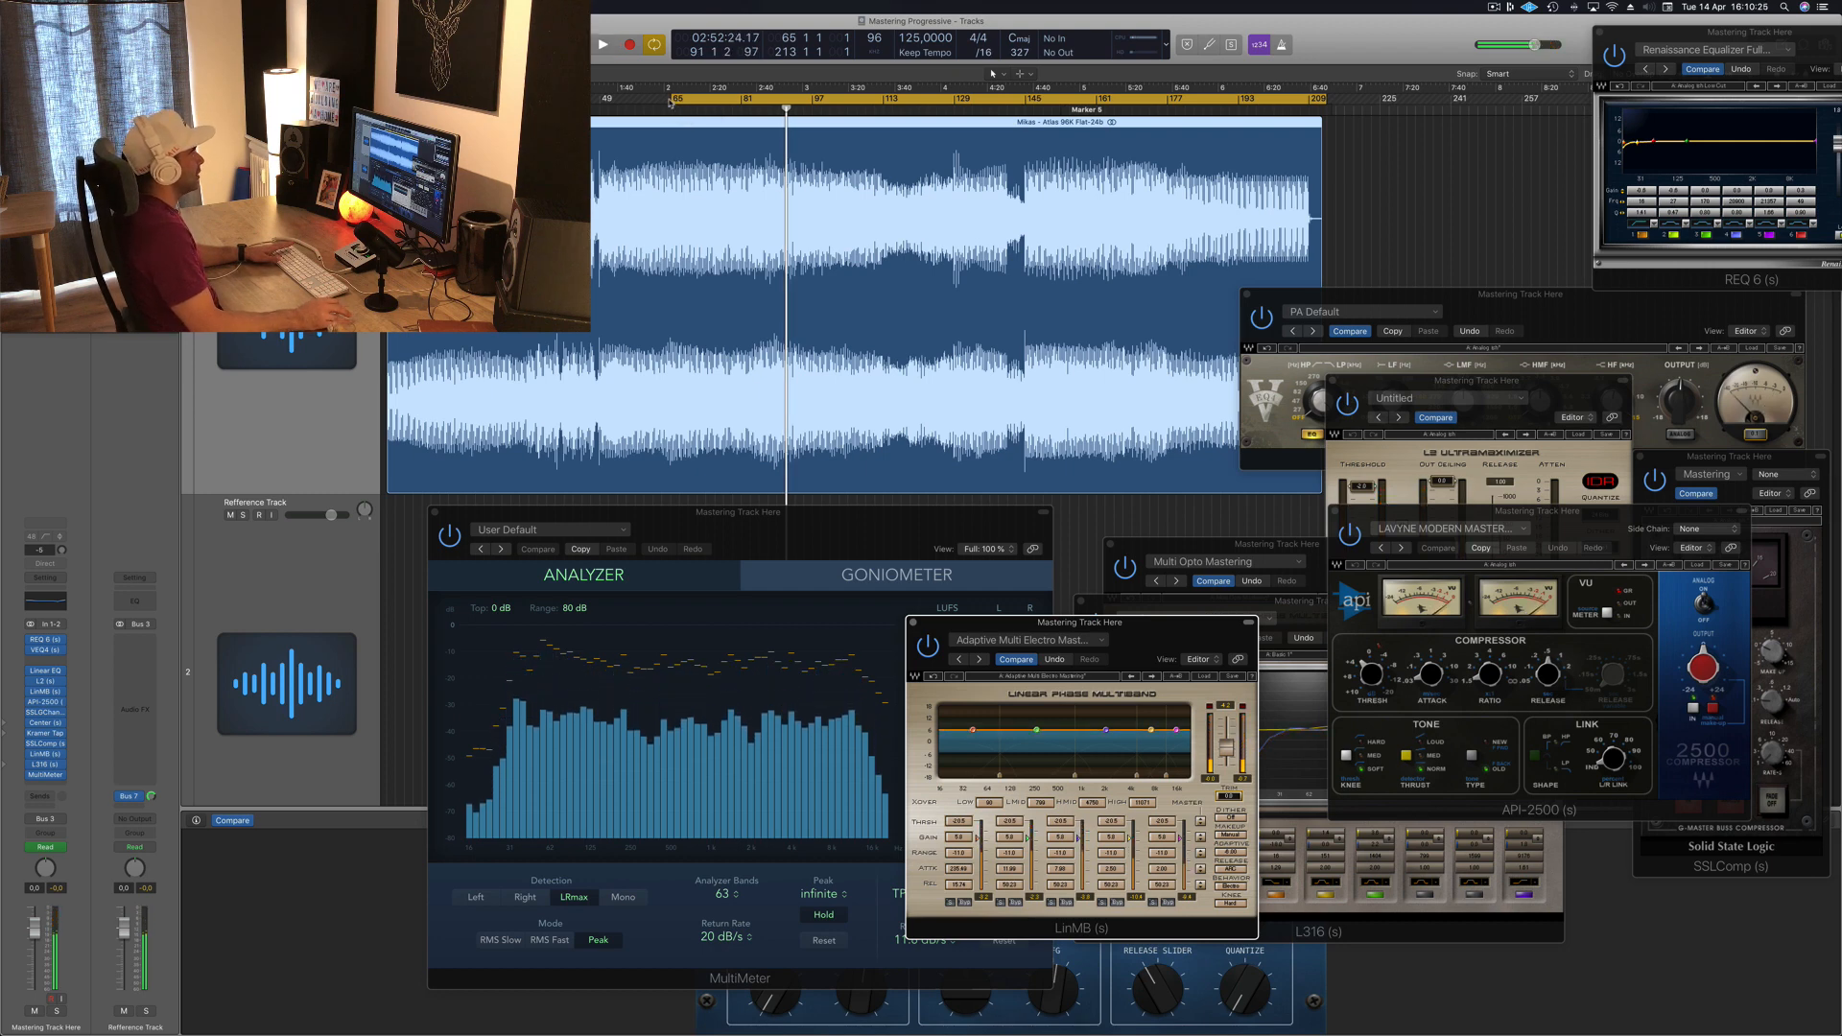
drag(670, 99, 587, 99)
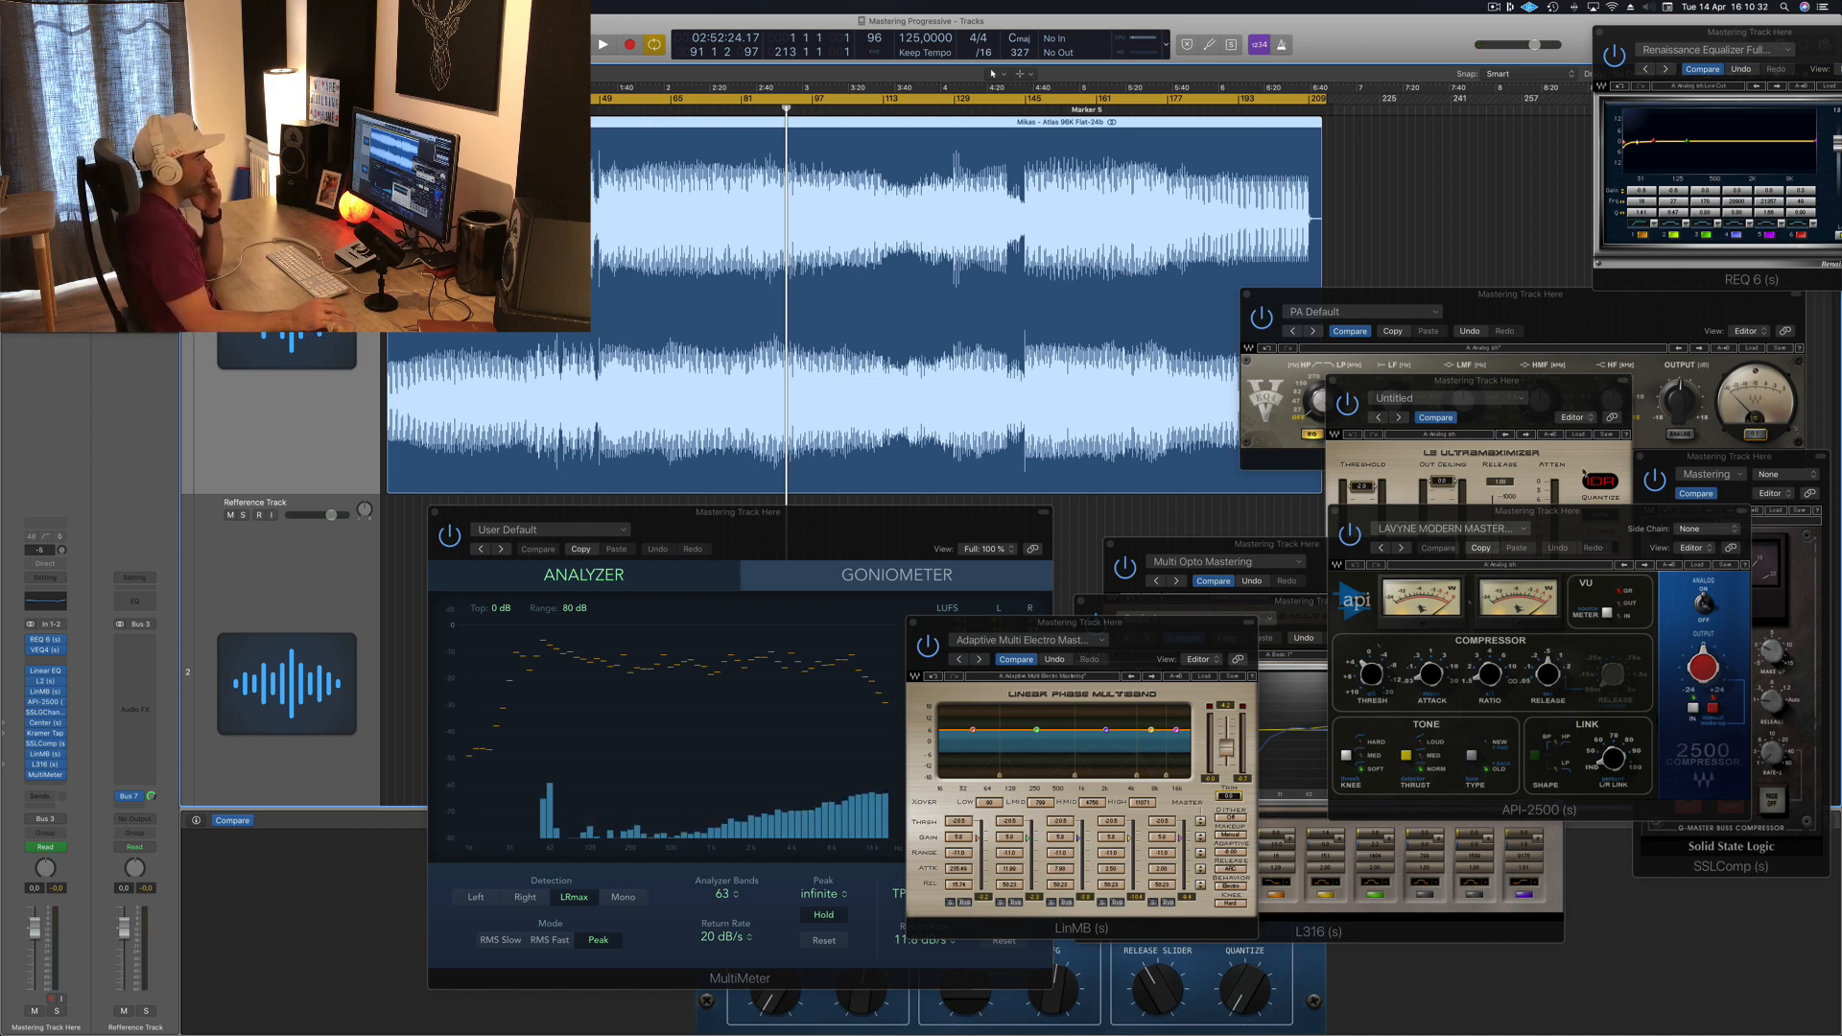
drag(1600, 535, 1554, 650)
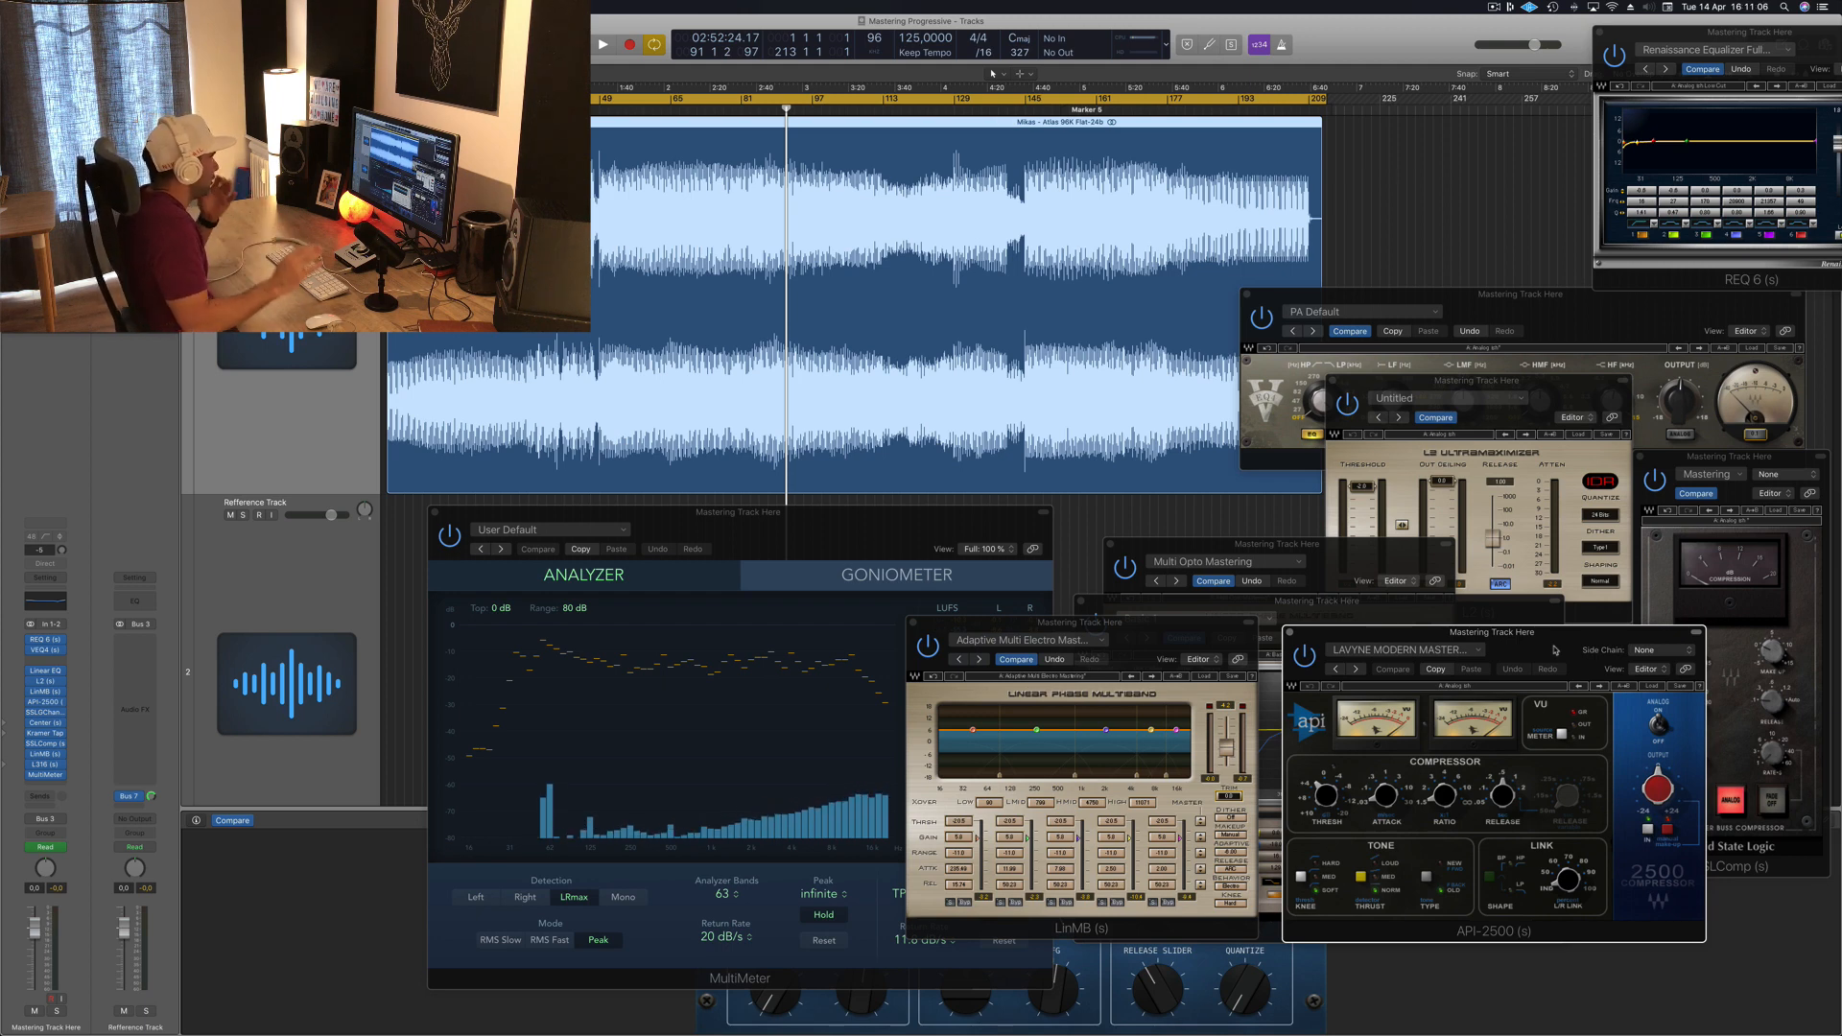
click(1055, 307)
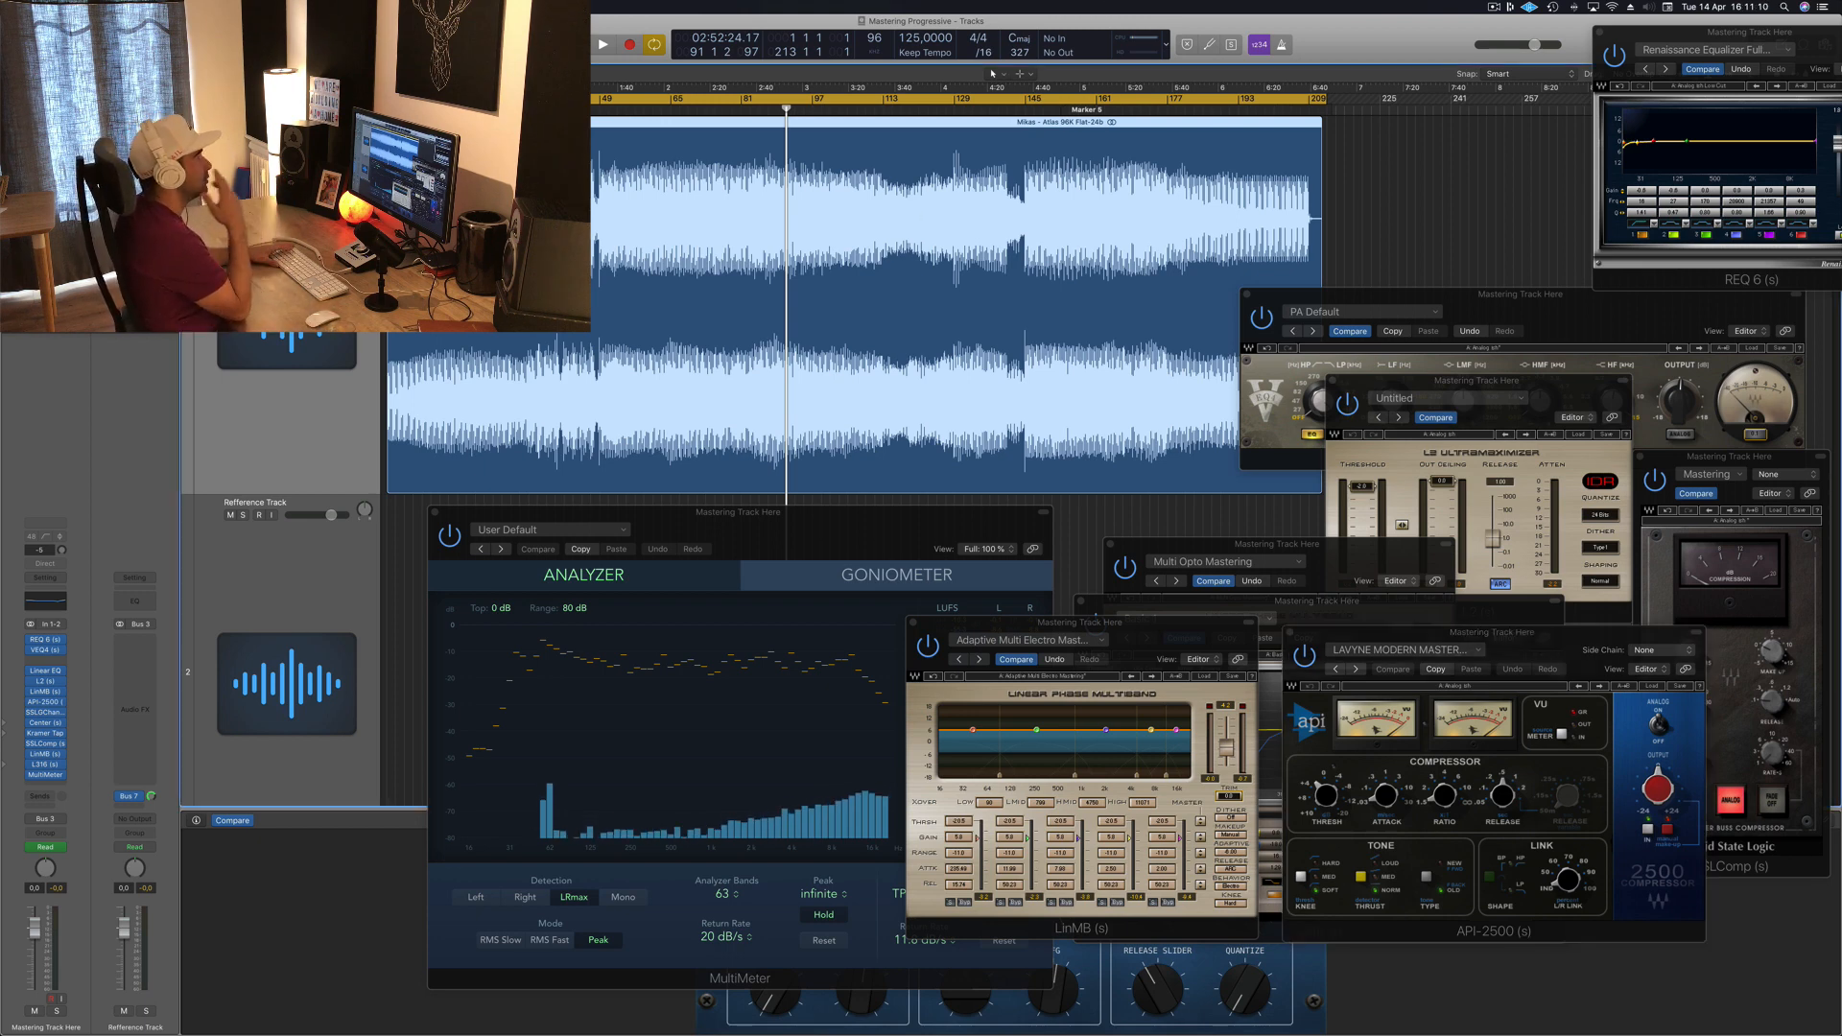
key(space)
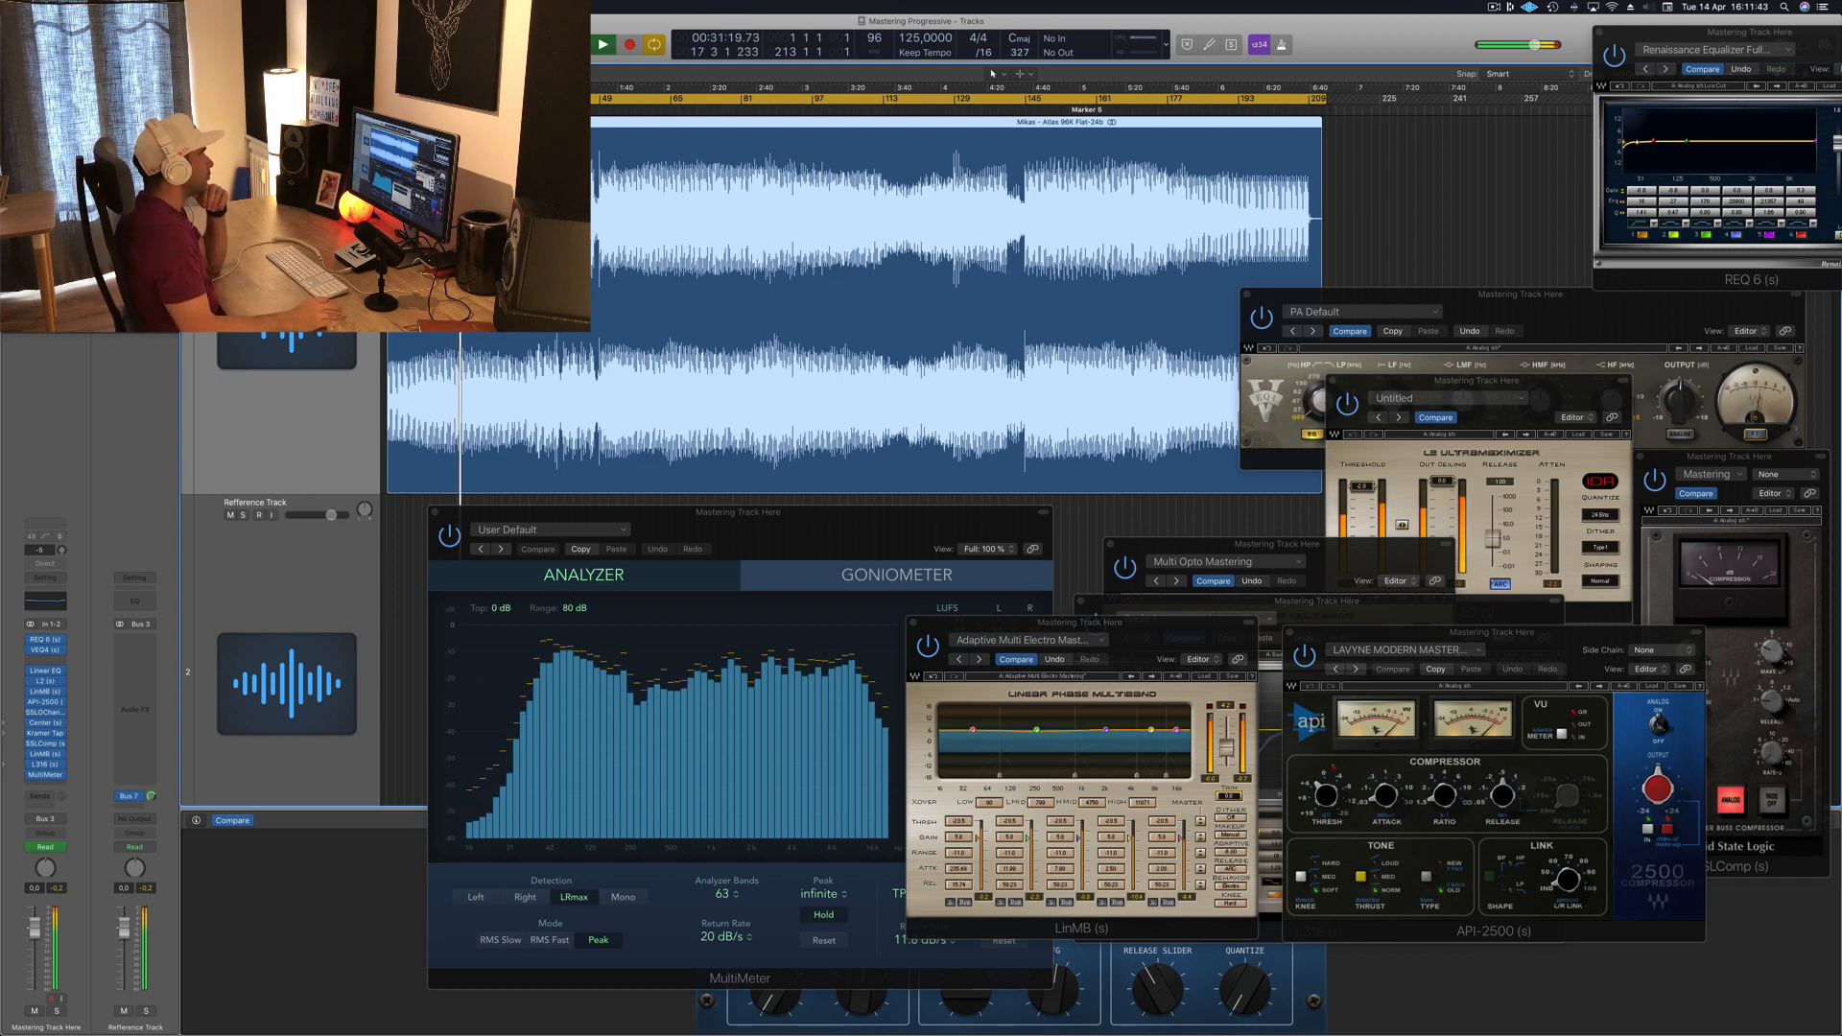
Step: Move the MultiMeter and REQ windows aside and bring the VEQ4 plugin window to the front
drag(845, 520, 675, 515)
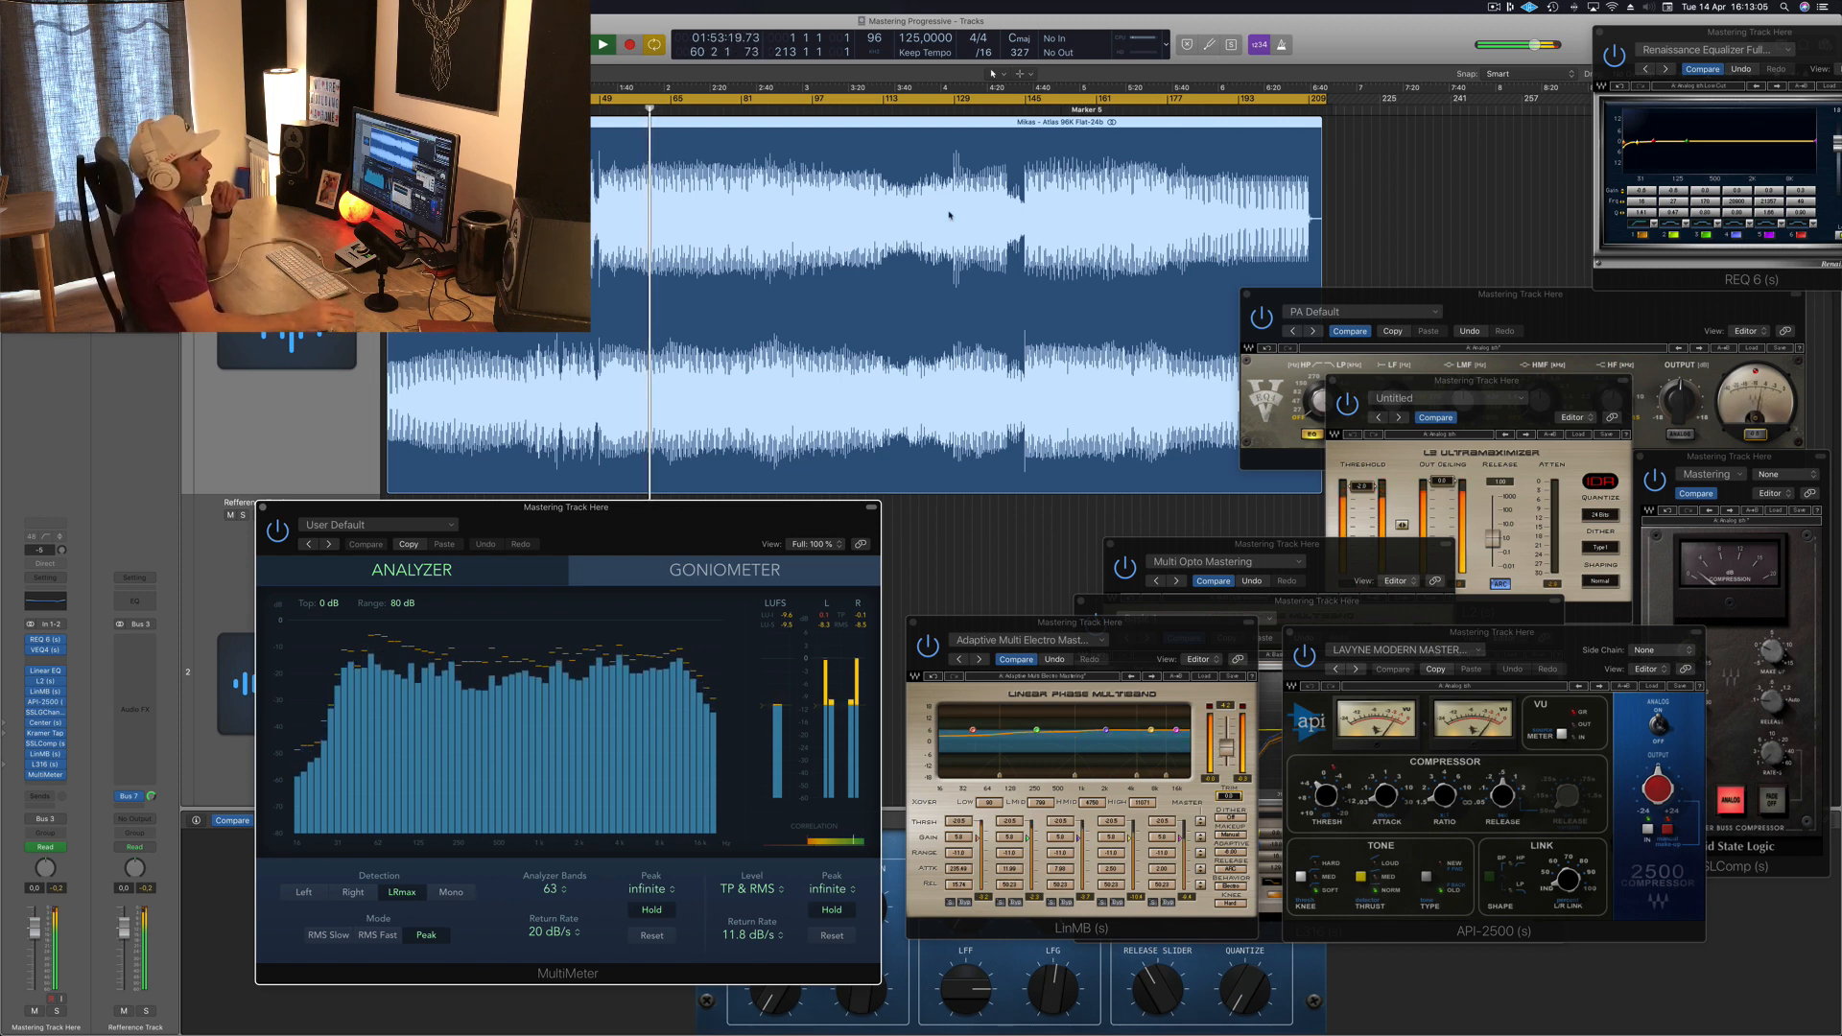
drag(1691, 34, 1574, 32)
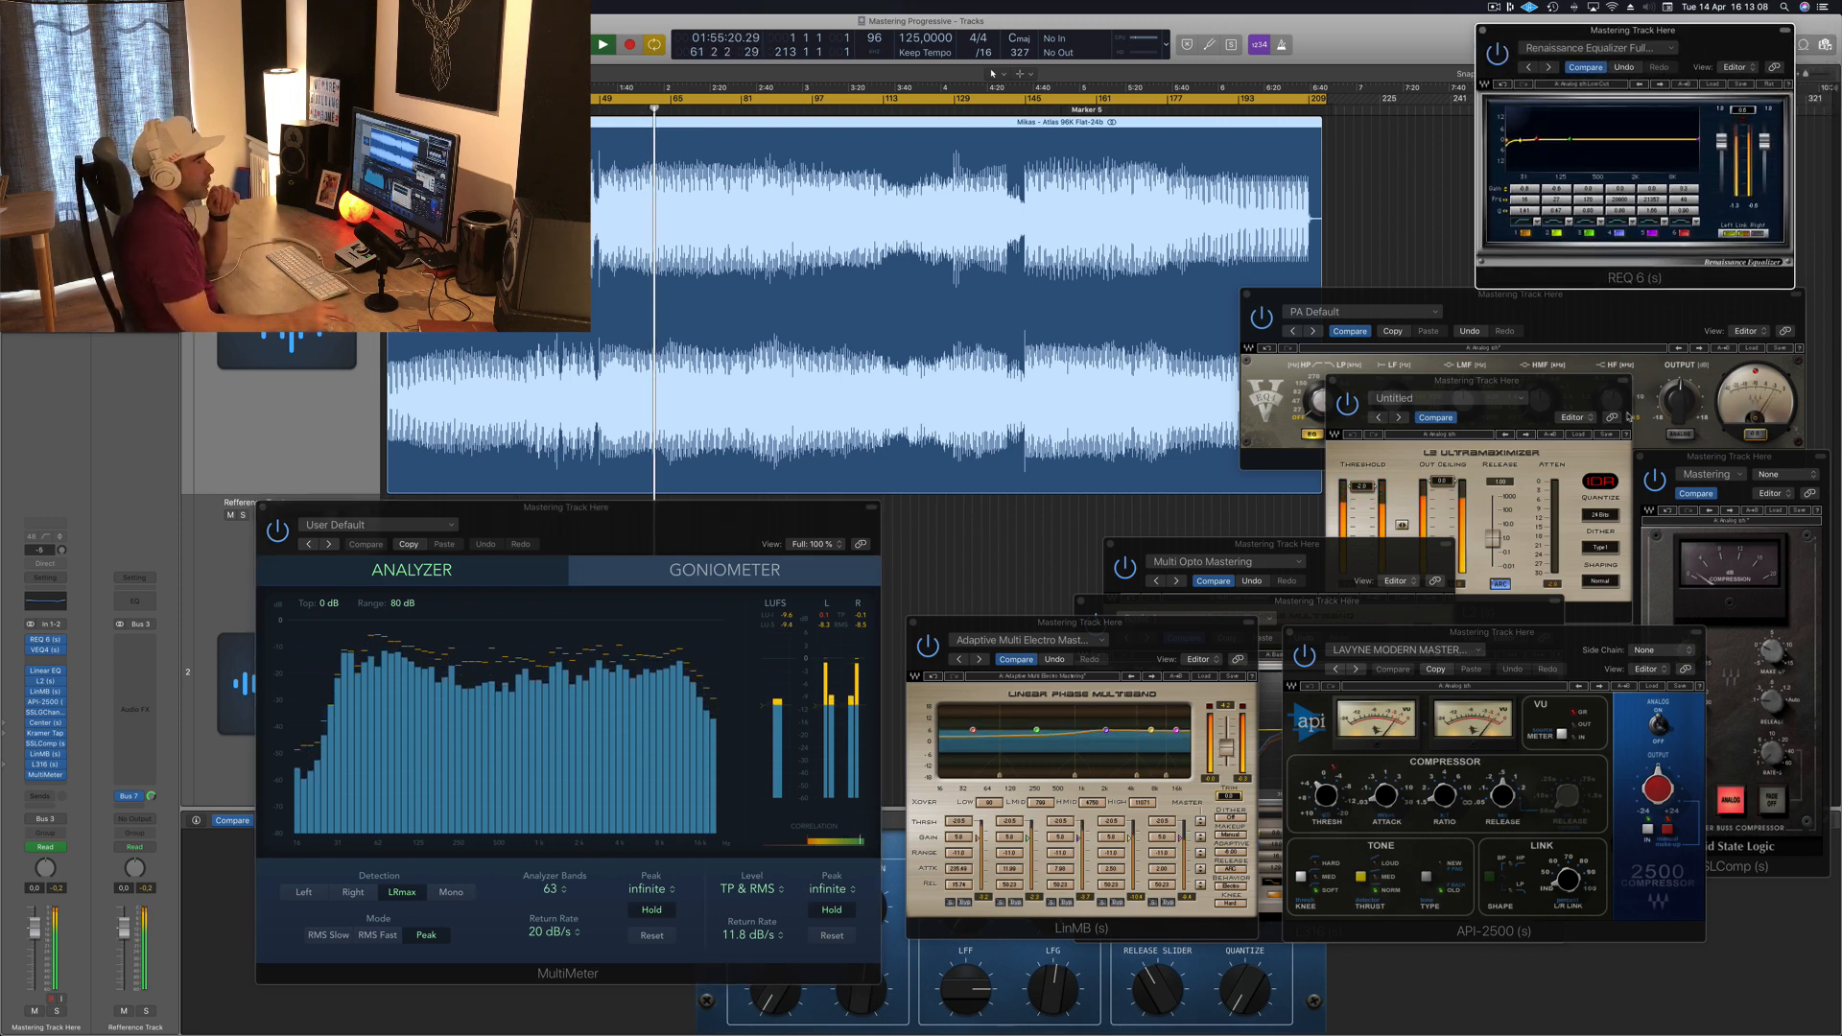
click(1593, 373)
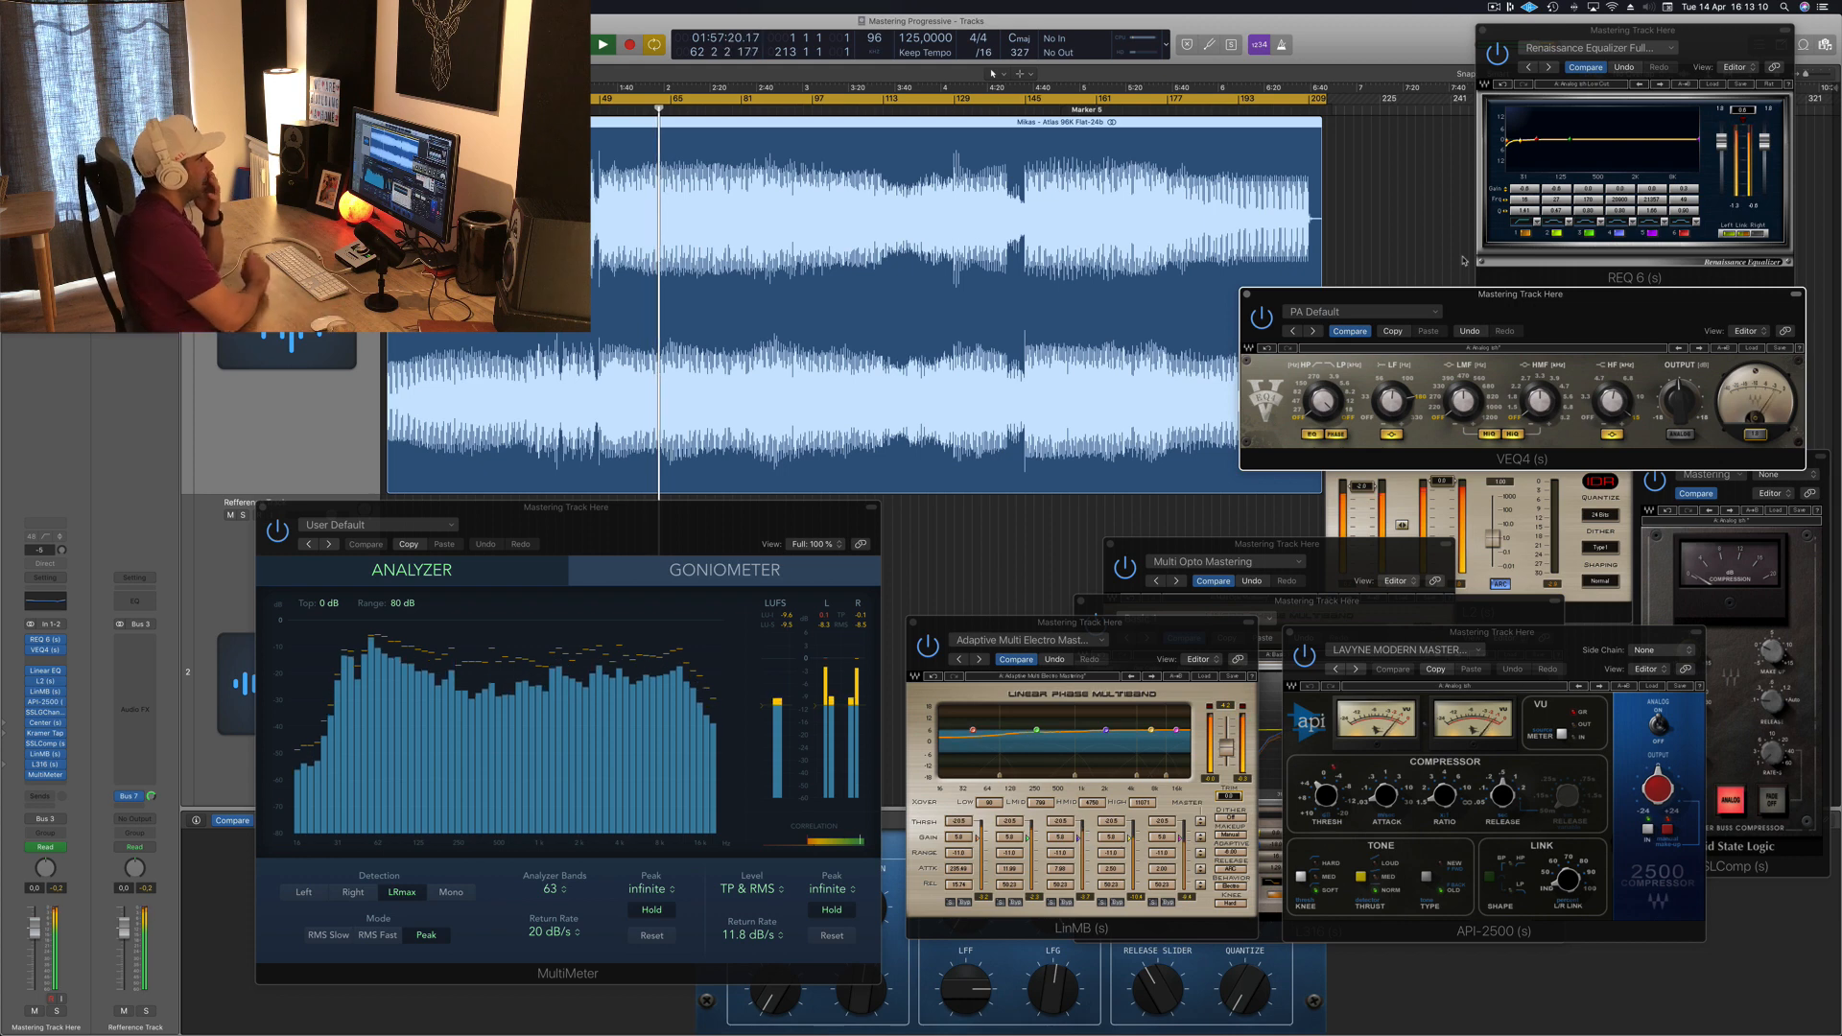